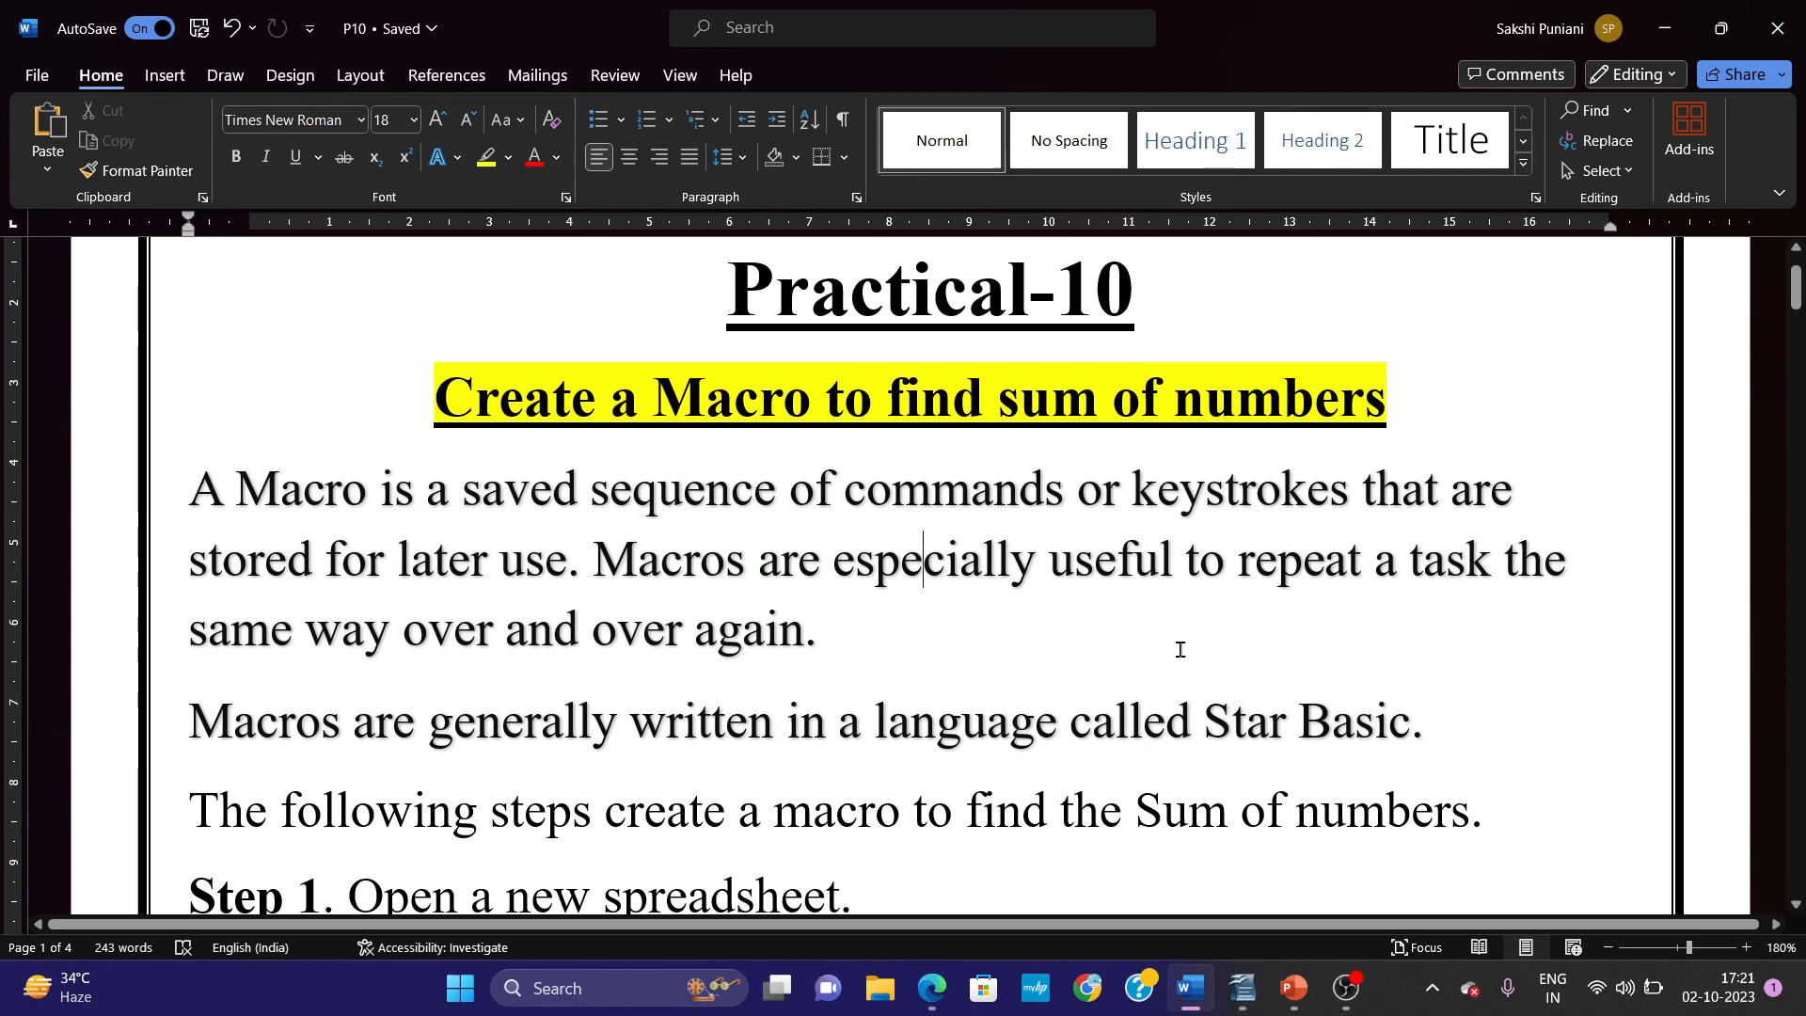
Read the macro introduction in the Practical-10 document, from the Star Basic sentence down to Step 1.
{"action": "left_click_drag", "start_coordinate": [1207, 717], "coordinate": [1453, 732]}
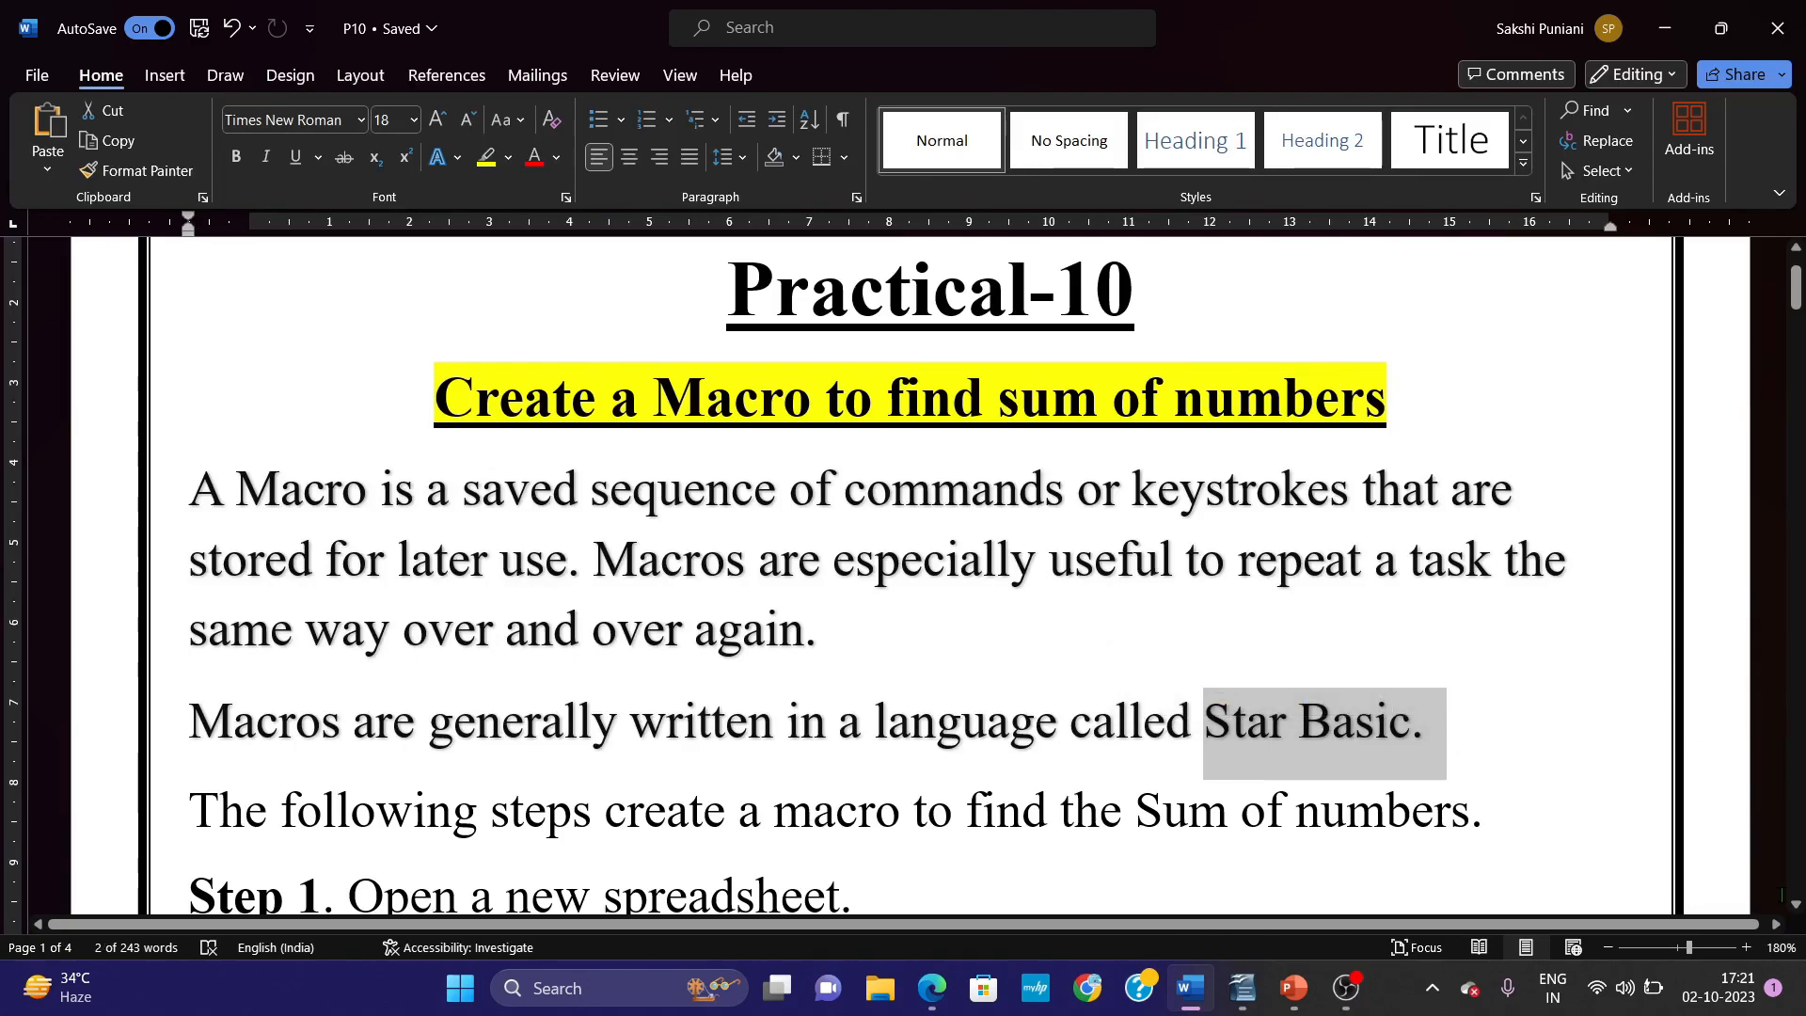
{"action": "scroll", "coordinate": [1797, 905], "scroll_direction": "down", "scroll_amount": 3}
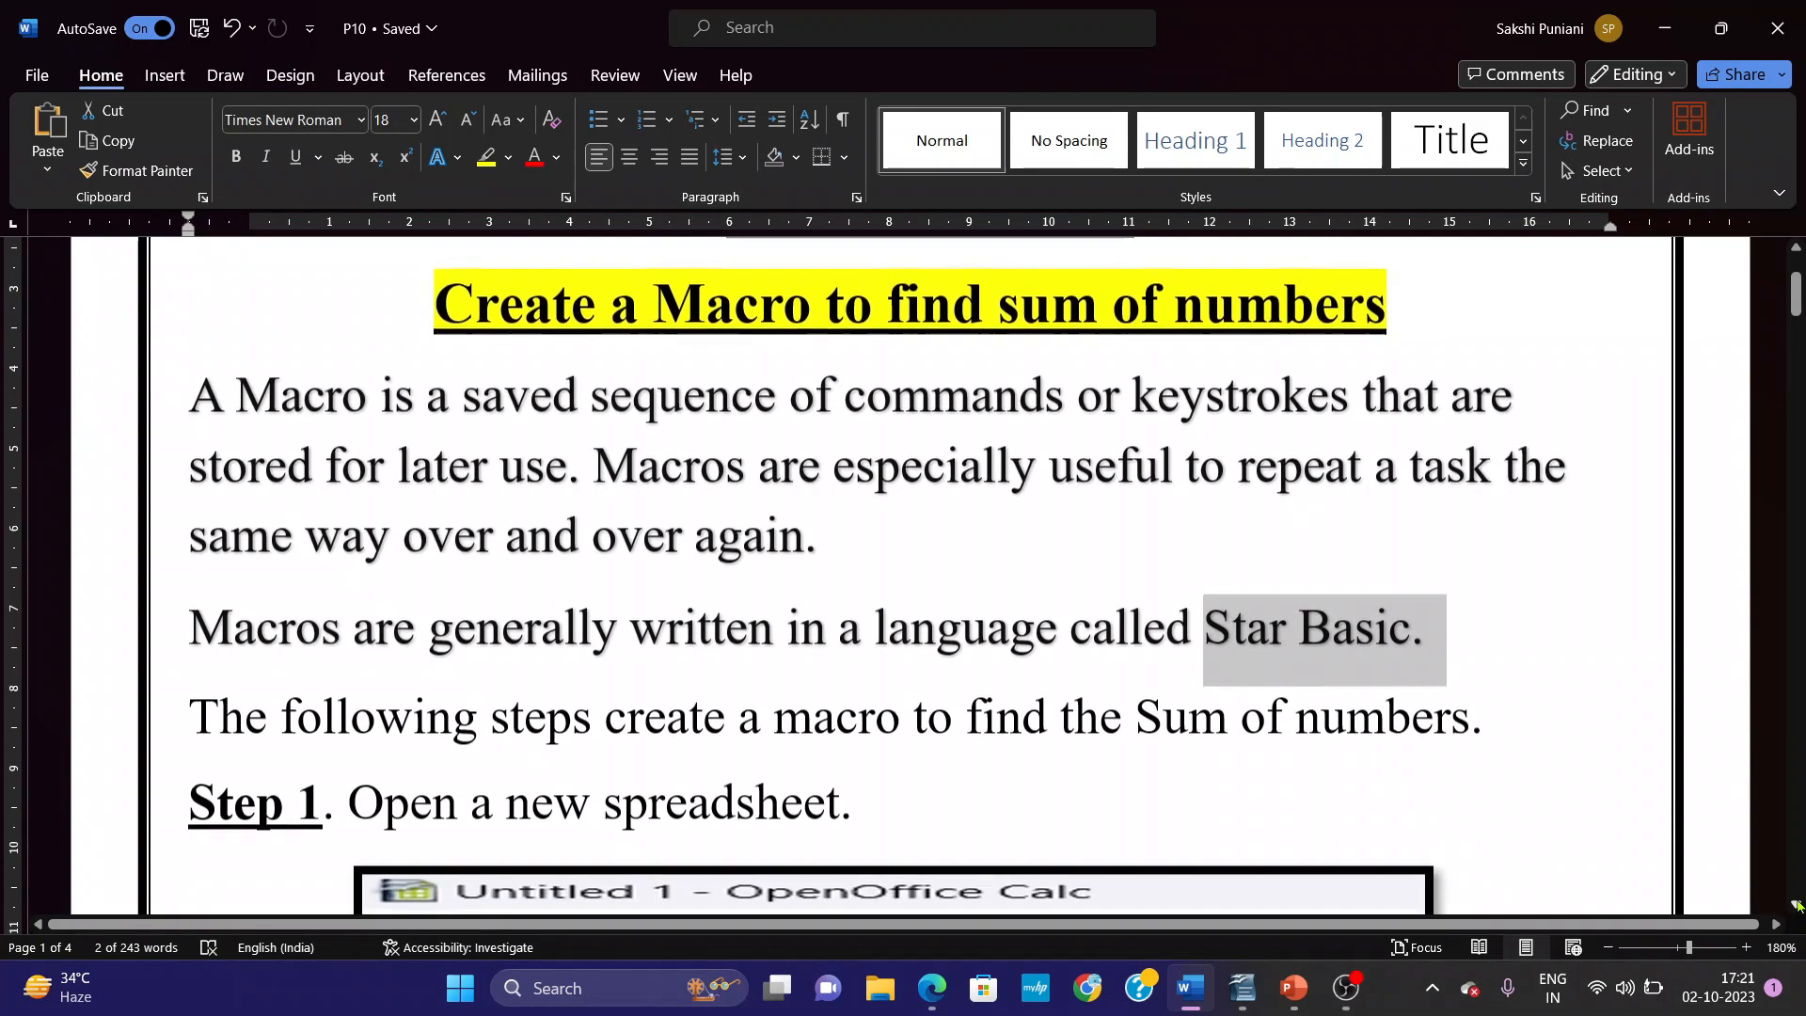
{"action": "scroll", "coordinate": [1797, 905], "scroll_direction": "down", "scroll_amount": 5}
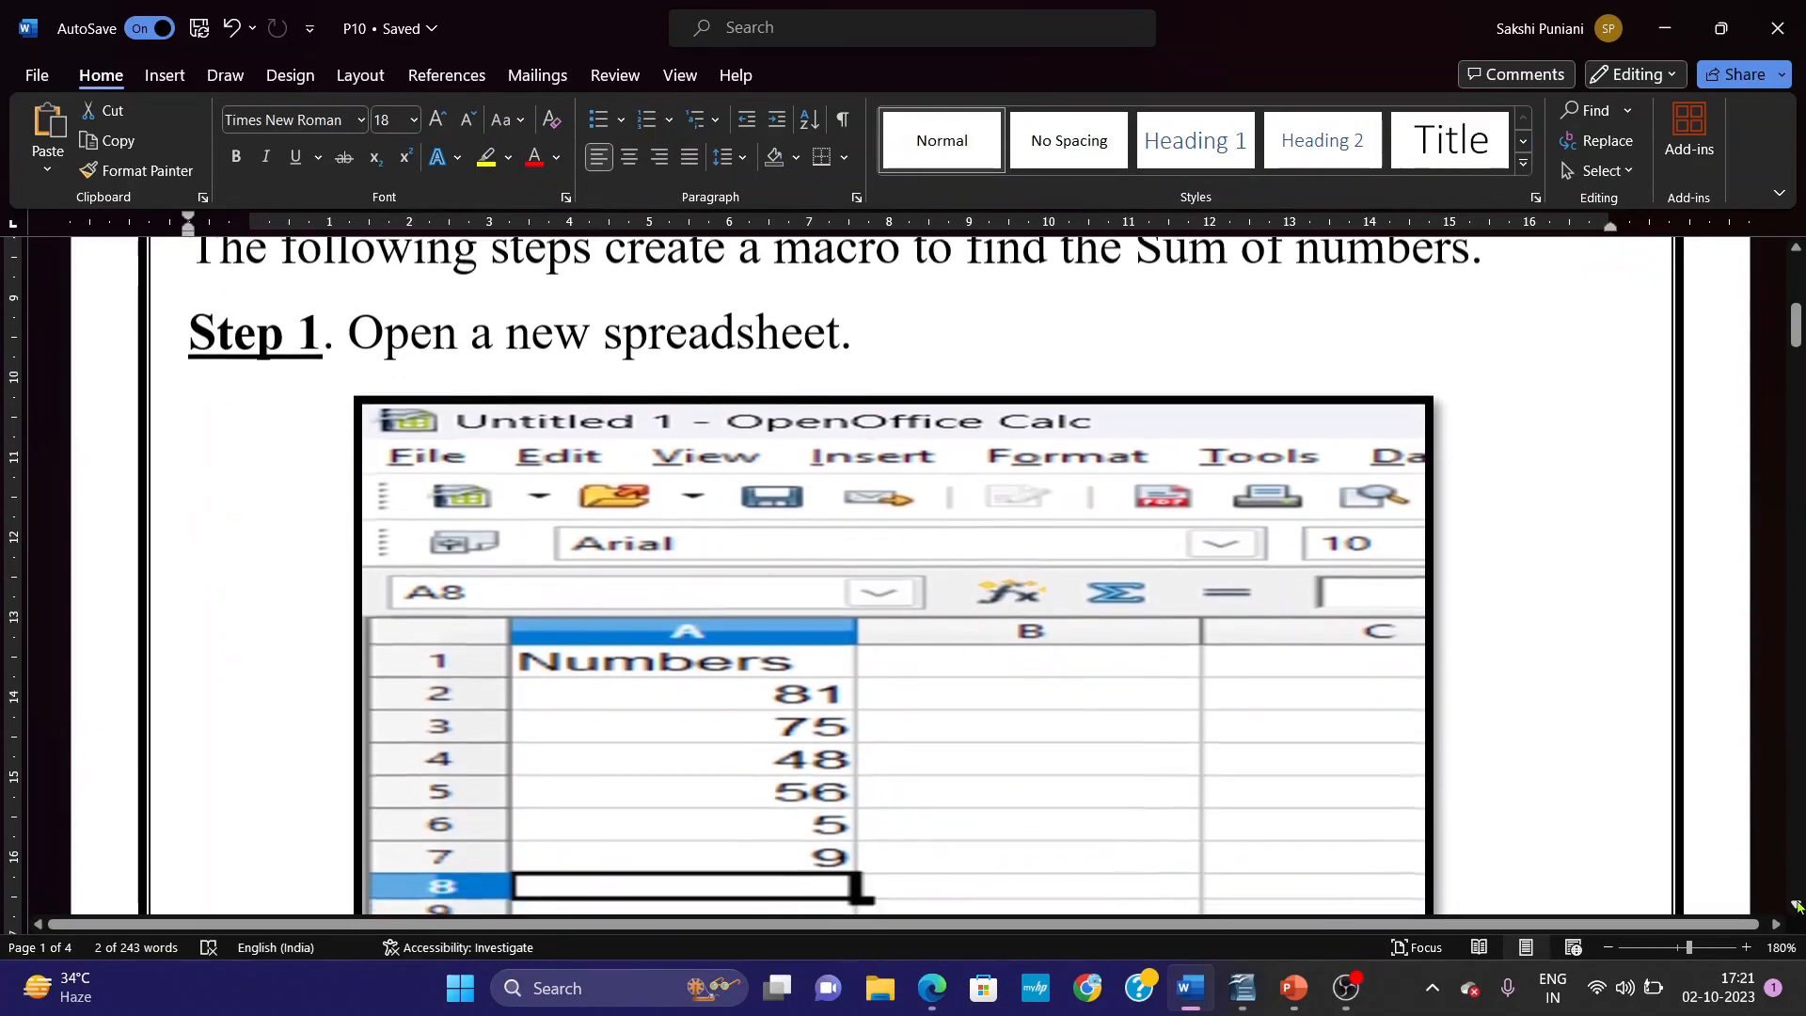
{"action": "left_click_drag", "start_coordinate": [967, 249], "coordinate": [1418, 290]}
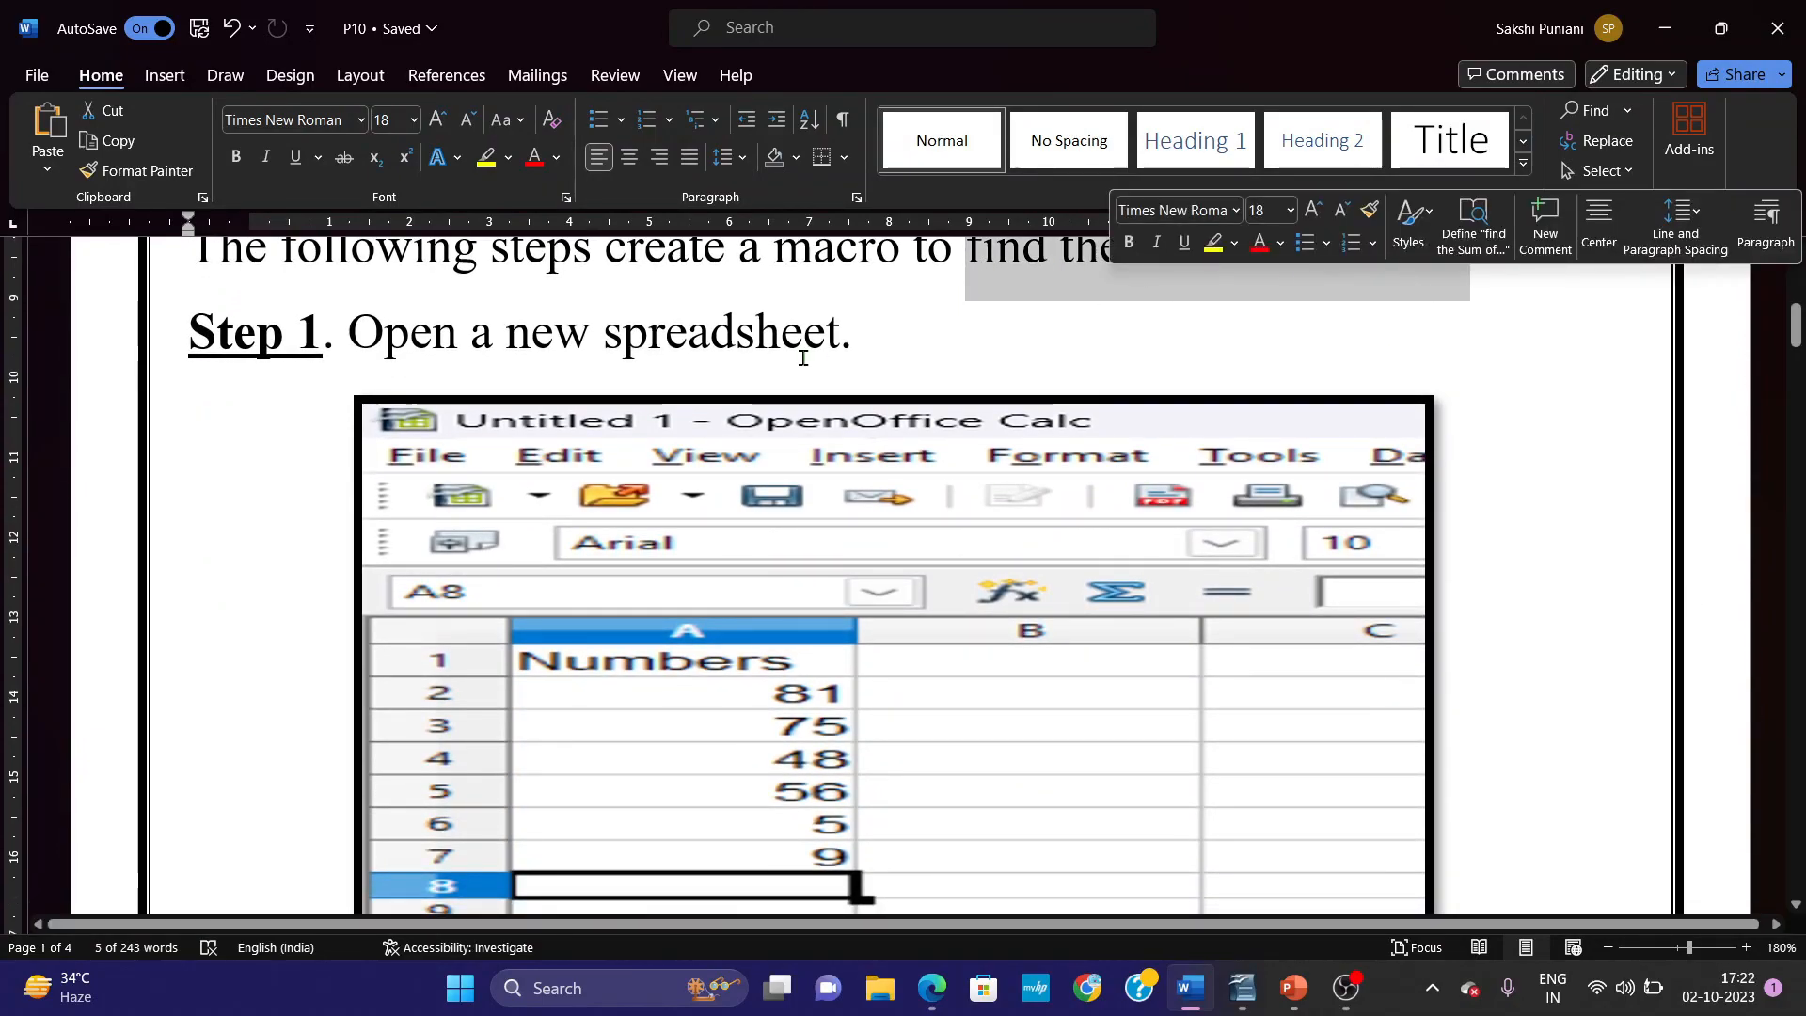
{"action": "left_click_drag", "start_coordinate": [861, 339], "coordinate": [412, 348]}
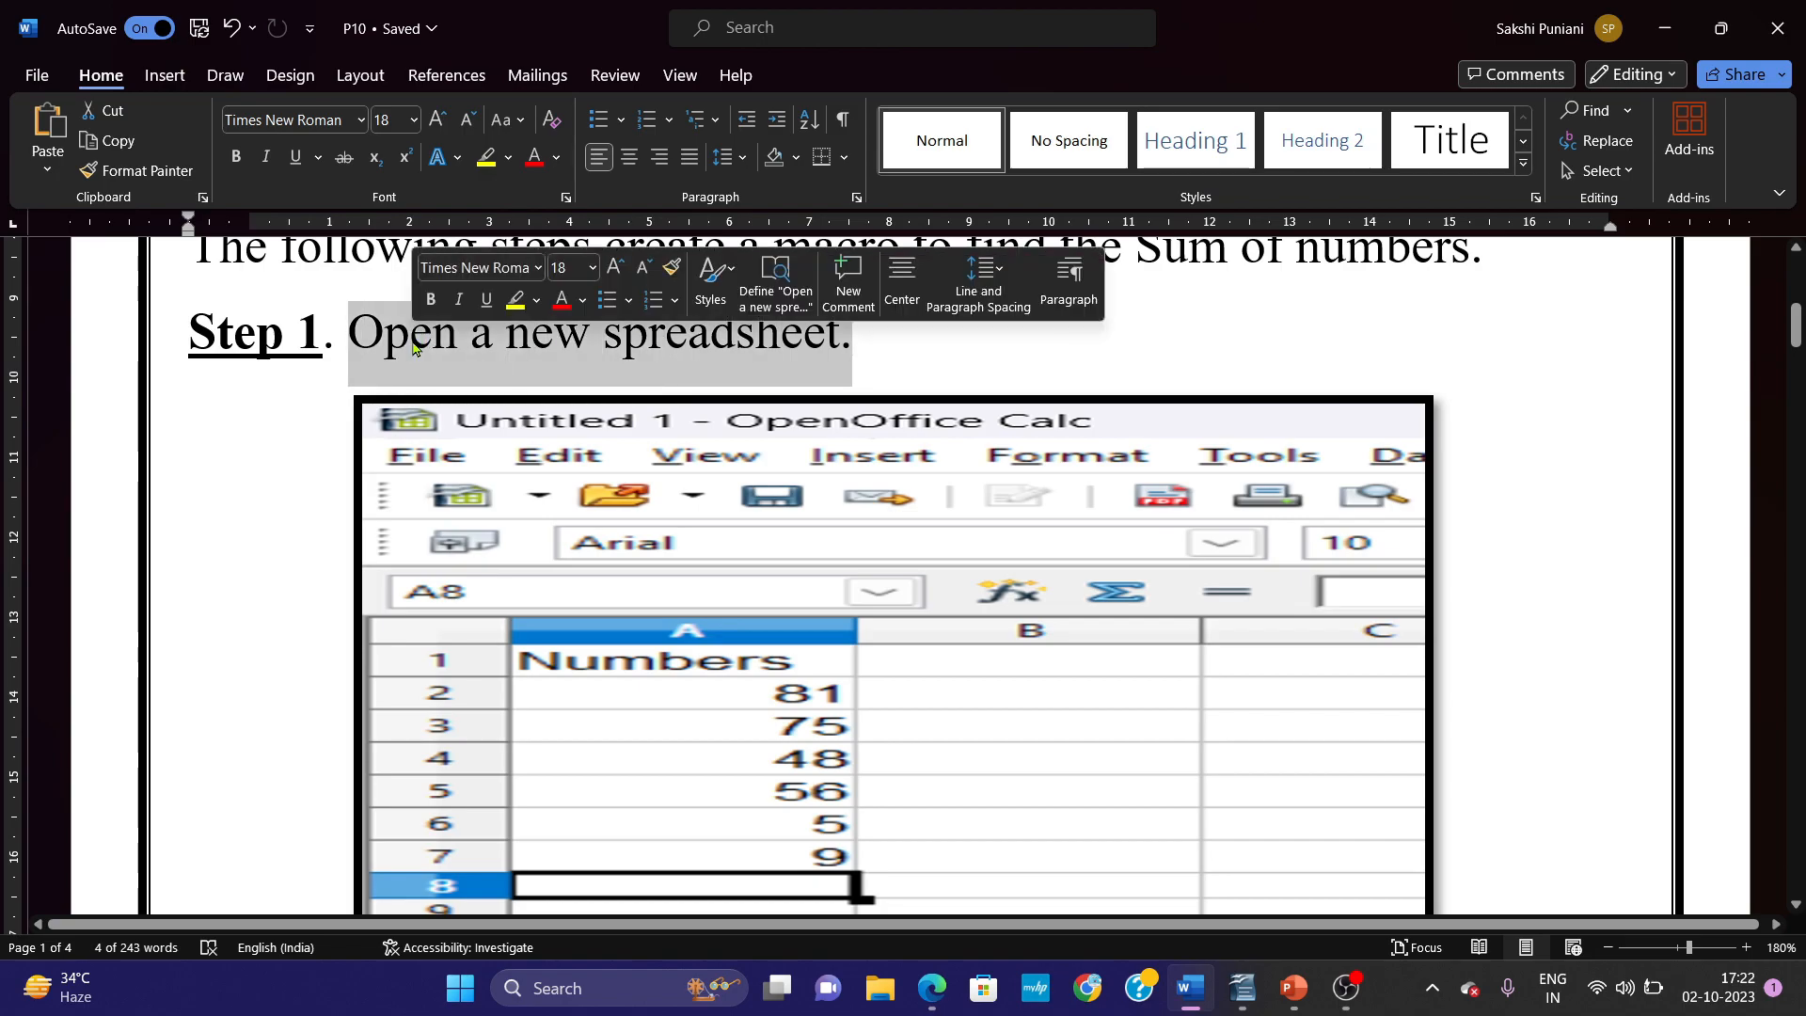
Switch to the textbook PDF in Edge and read the first two instructions for using the macro recorder.
{"action": "key", "text": "alt+Tab"}
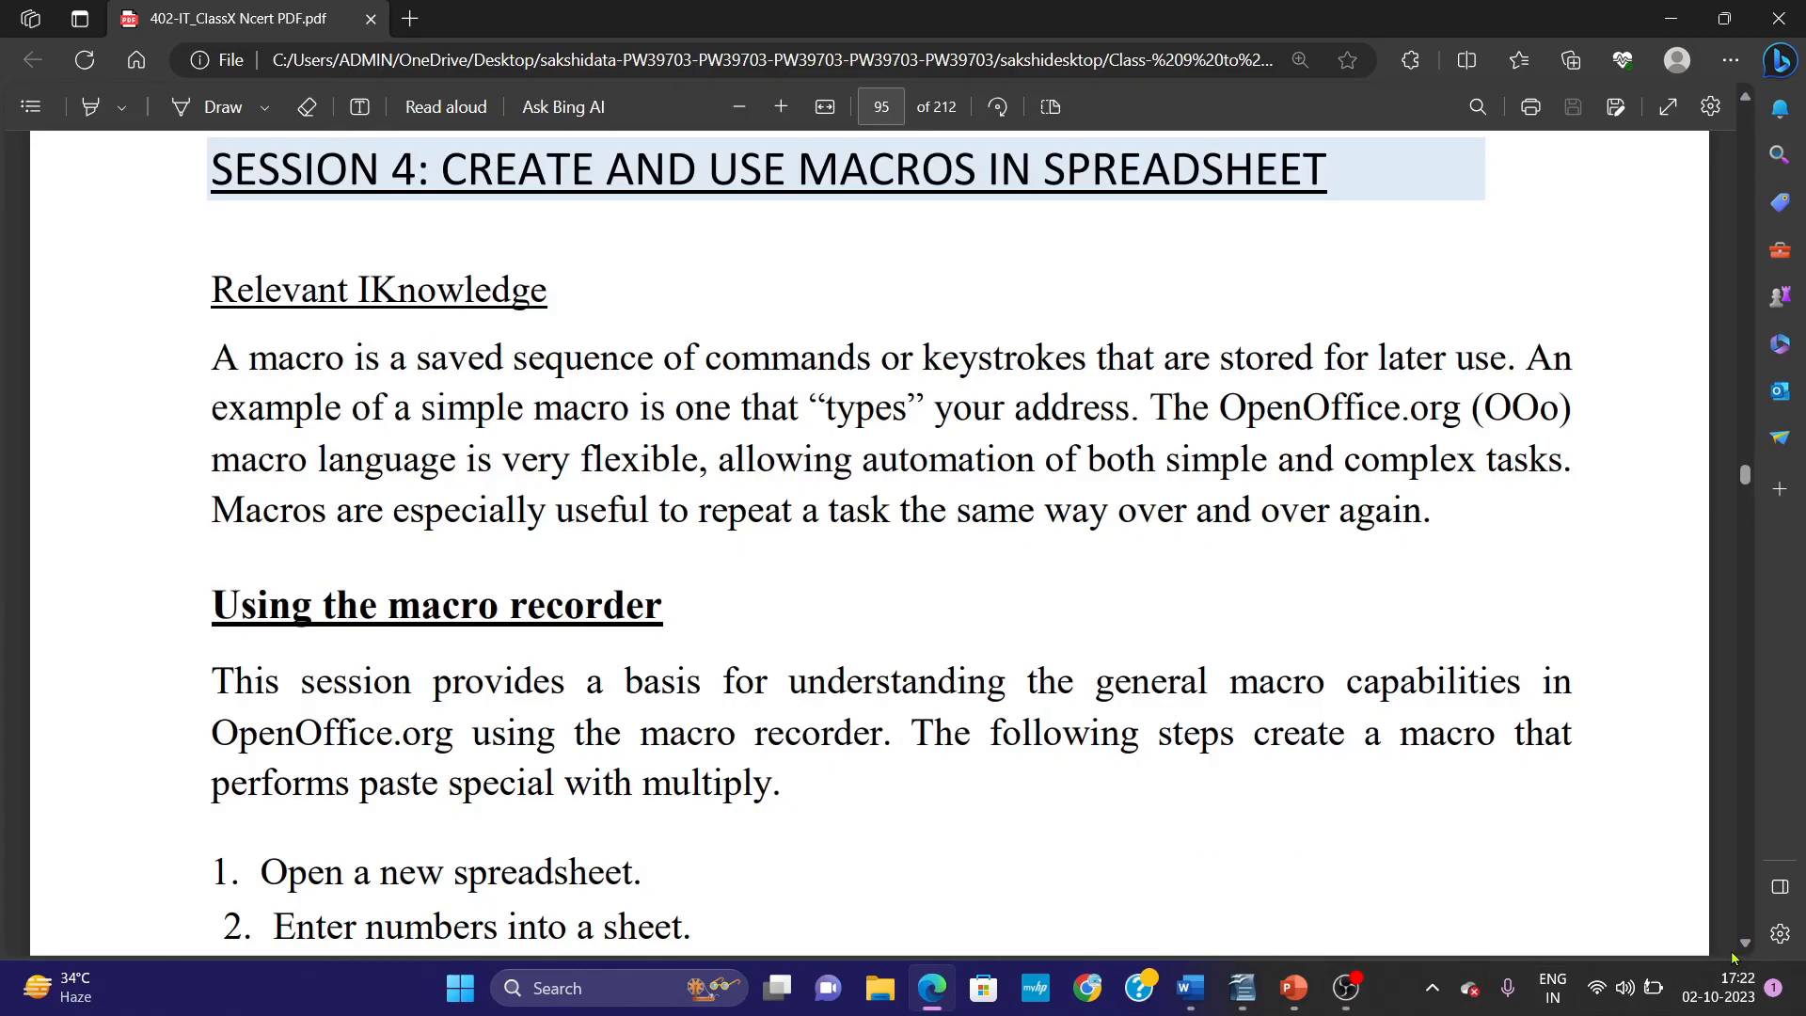
{"action": "scroll", "coordinate": [1745, 951], "scroll_direction": "down", "scroll_amount": 6}
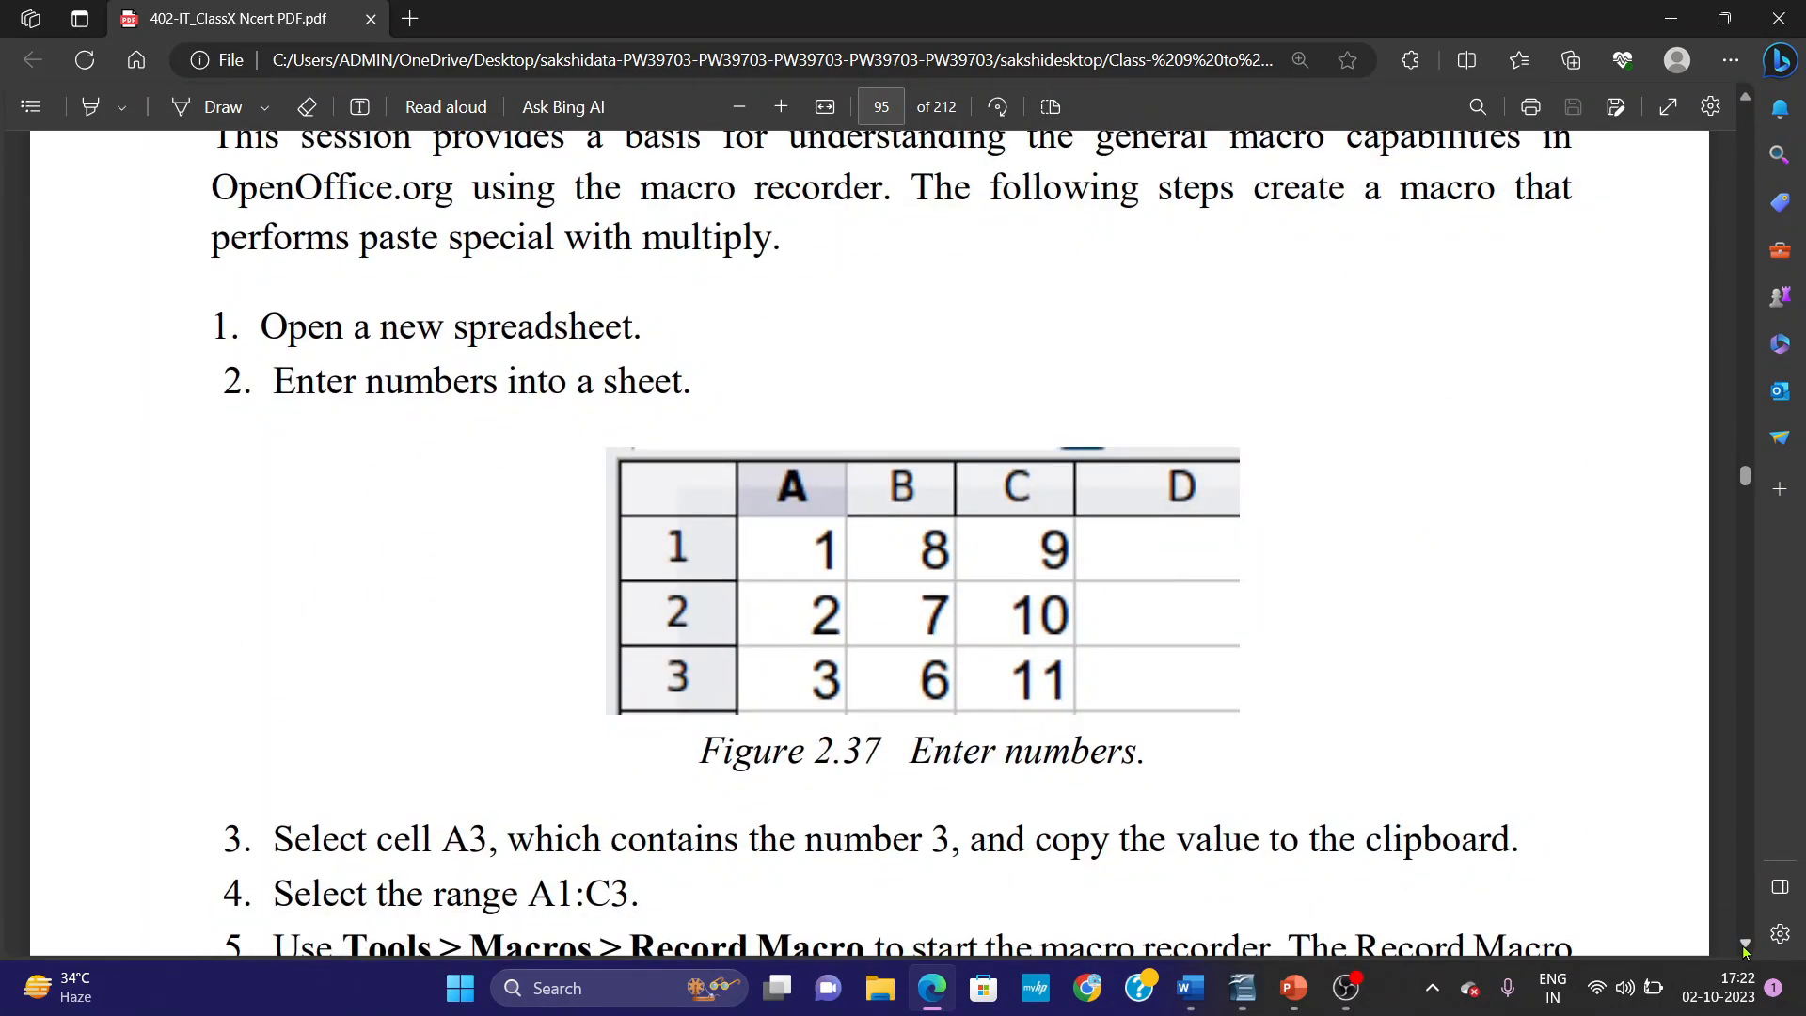
{"action": "scroll", "coordinate": [1745, 951], "scroll_direction": "down", "scroll_amount": 1}
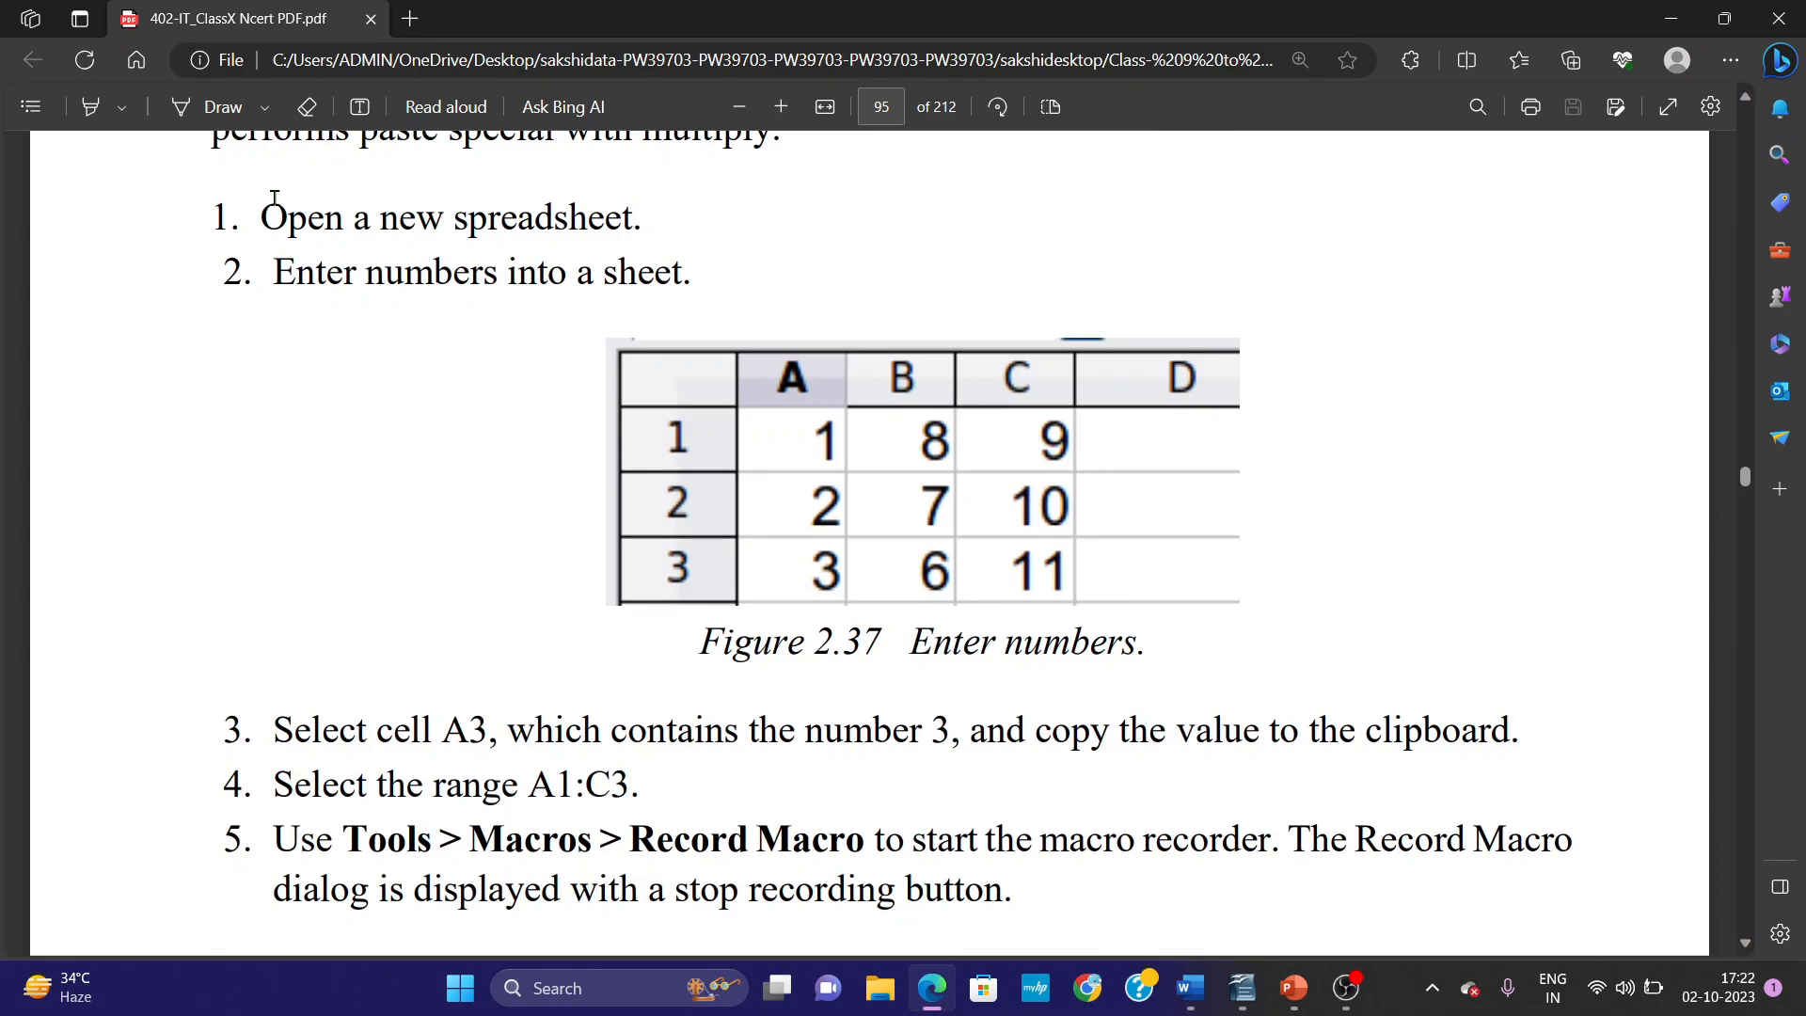
{"action": "left_click_drag", "start_coordinate": [255, 211], "coordinate": [673, 200]}
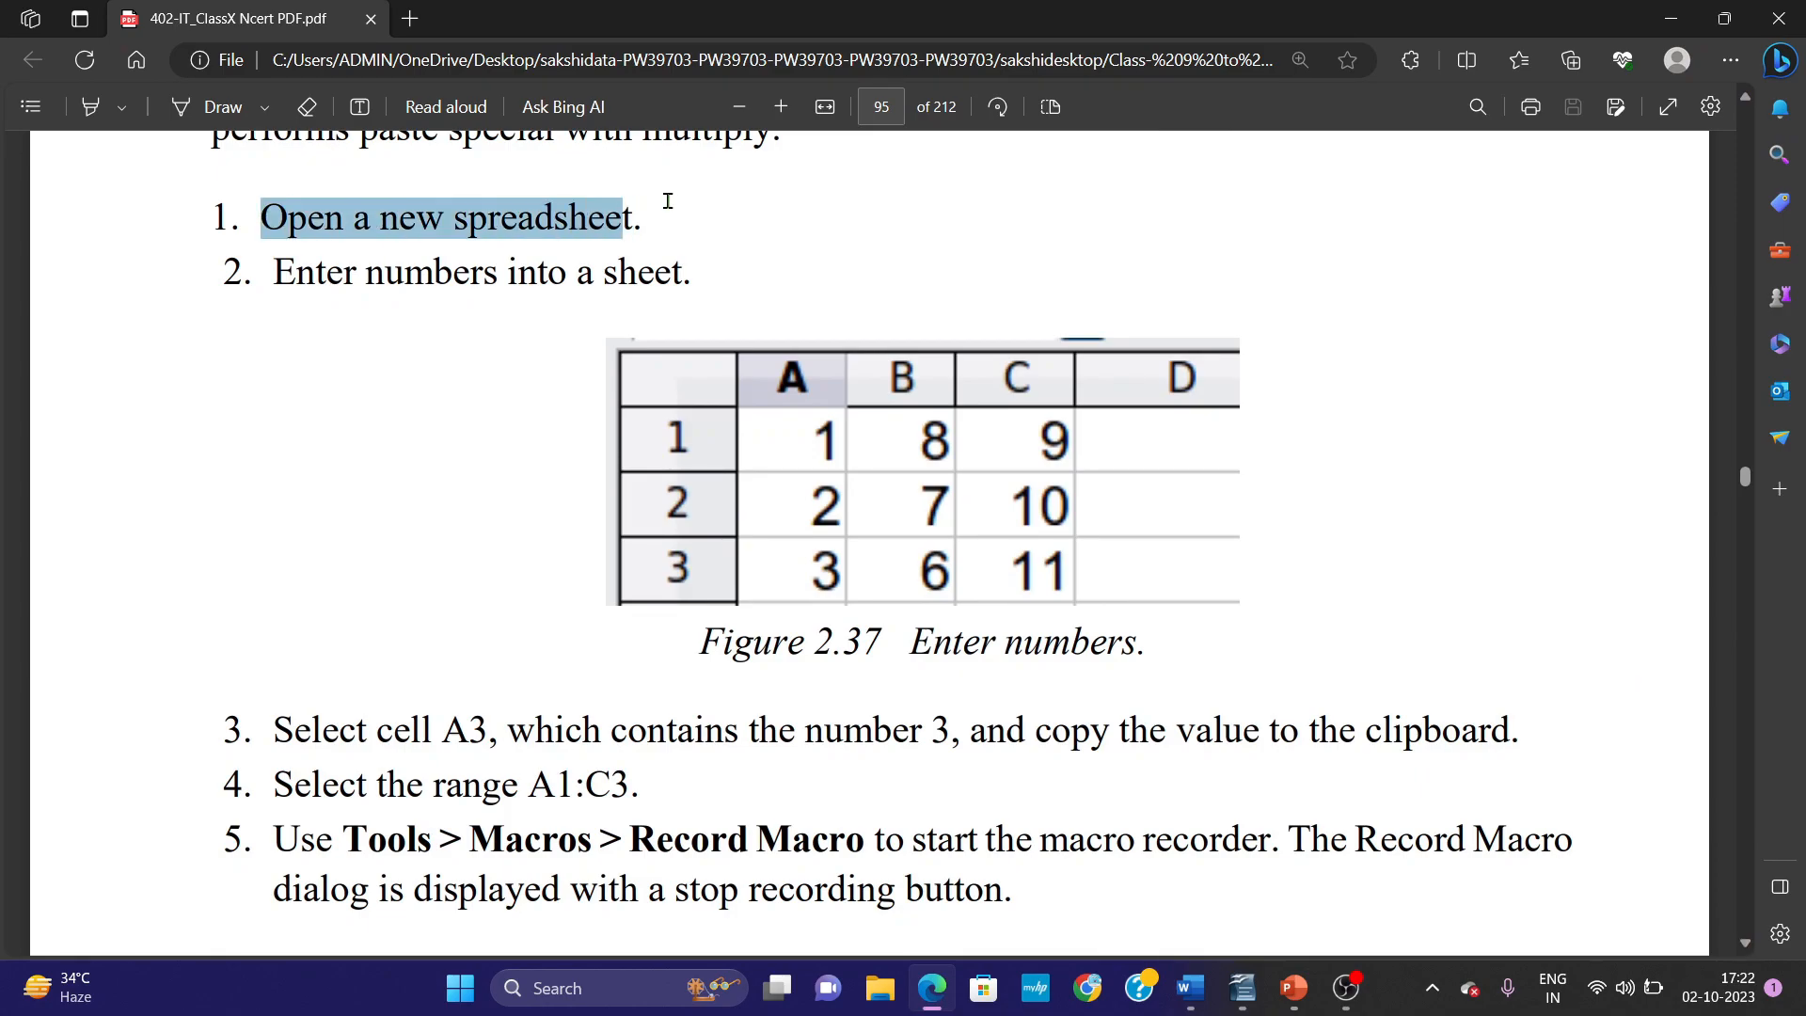
{"action": "left_click", "coordinate": [274, 266]}
{"action": "left_click_drag", "start_coordinate": [274, 266], "coordinate": [715, 258]}
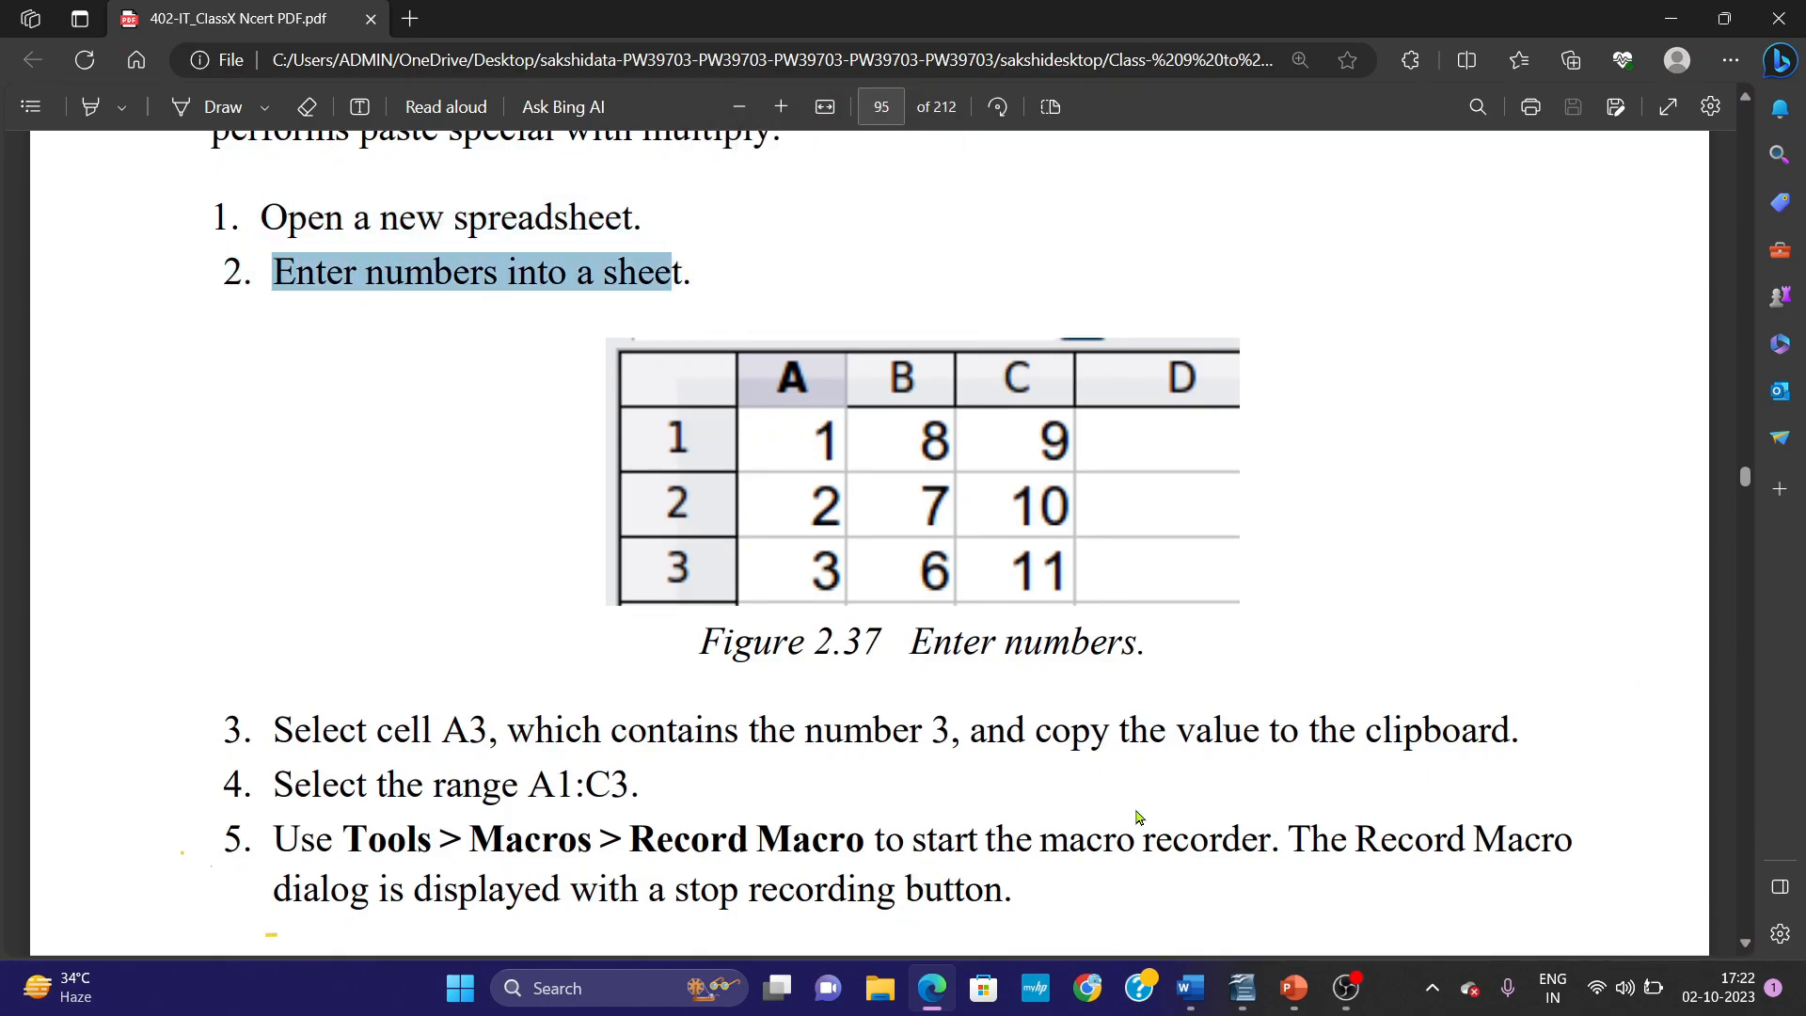
Switch back to the Word document and examine the sample Numbers sheet pictured under Step 1.
{"action": "left_click", "coordinate": [1208, 1006]}
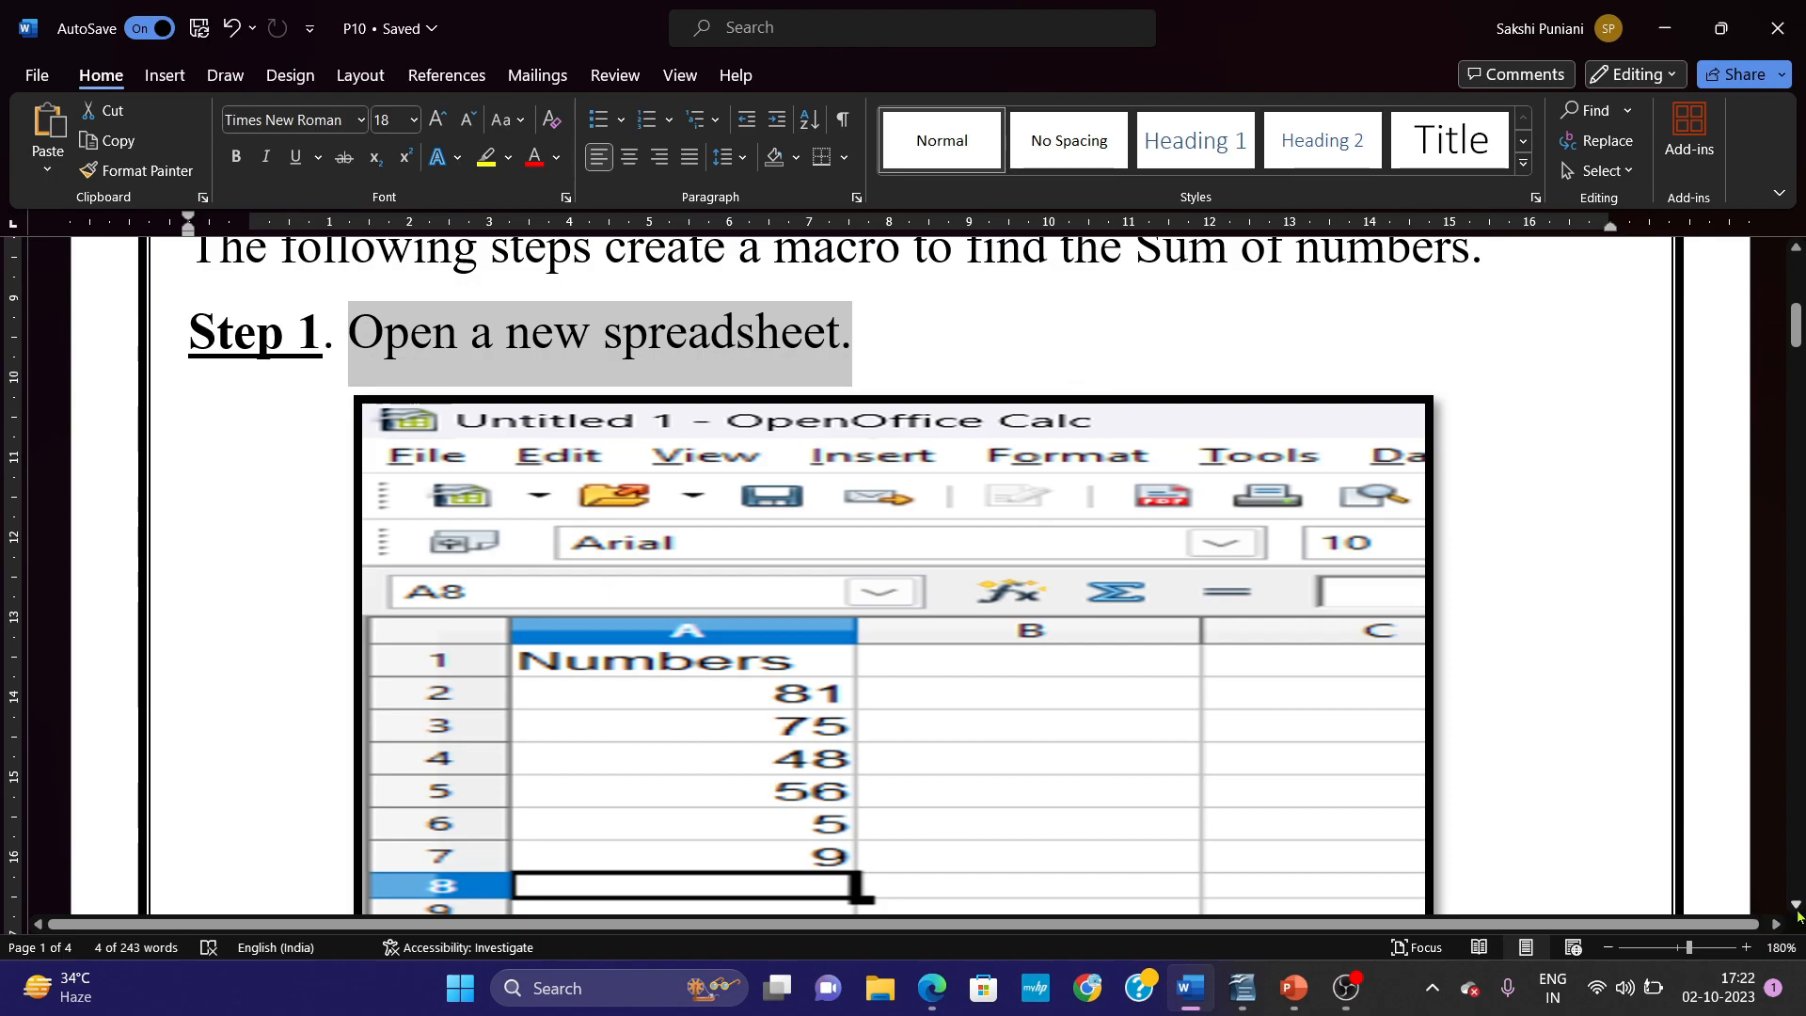
{"action": "scroll", "coordinate": [1797, 912], "scroll_direction": "down", "scroll_amount": 3}
{"action": "scroll", "coordinate": [1798, 911], "scroll_direction": "down", "scroll_amount": 2}
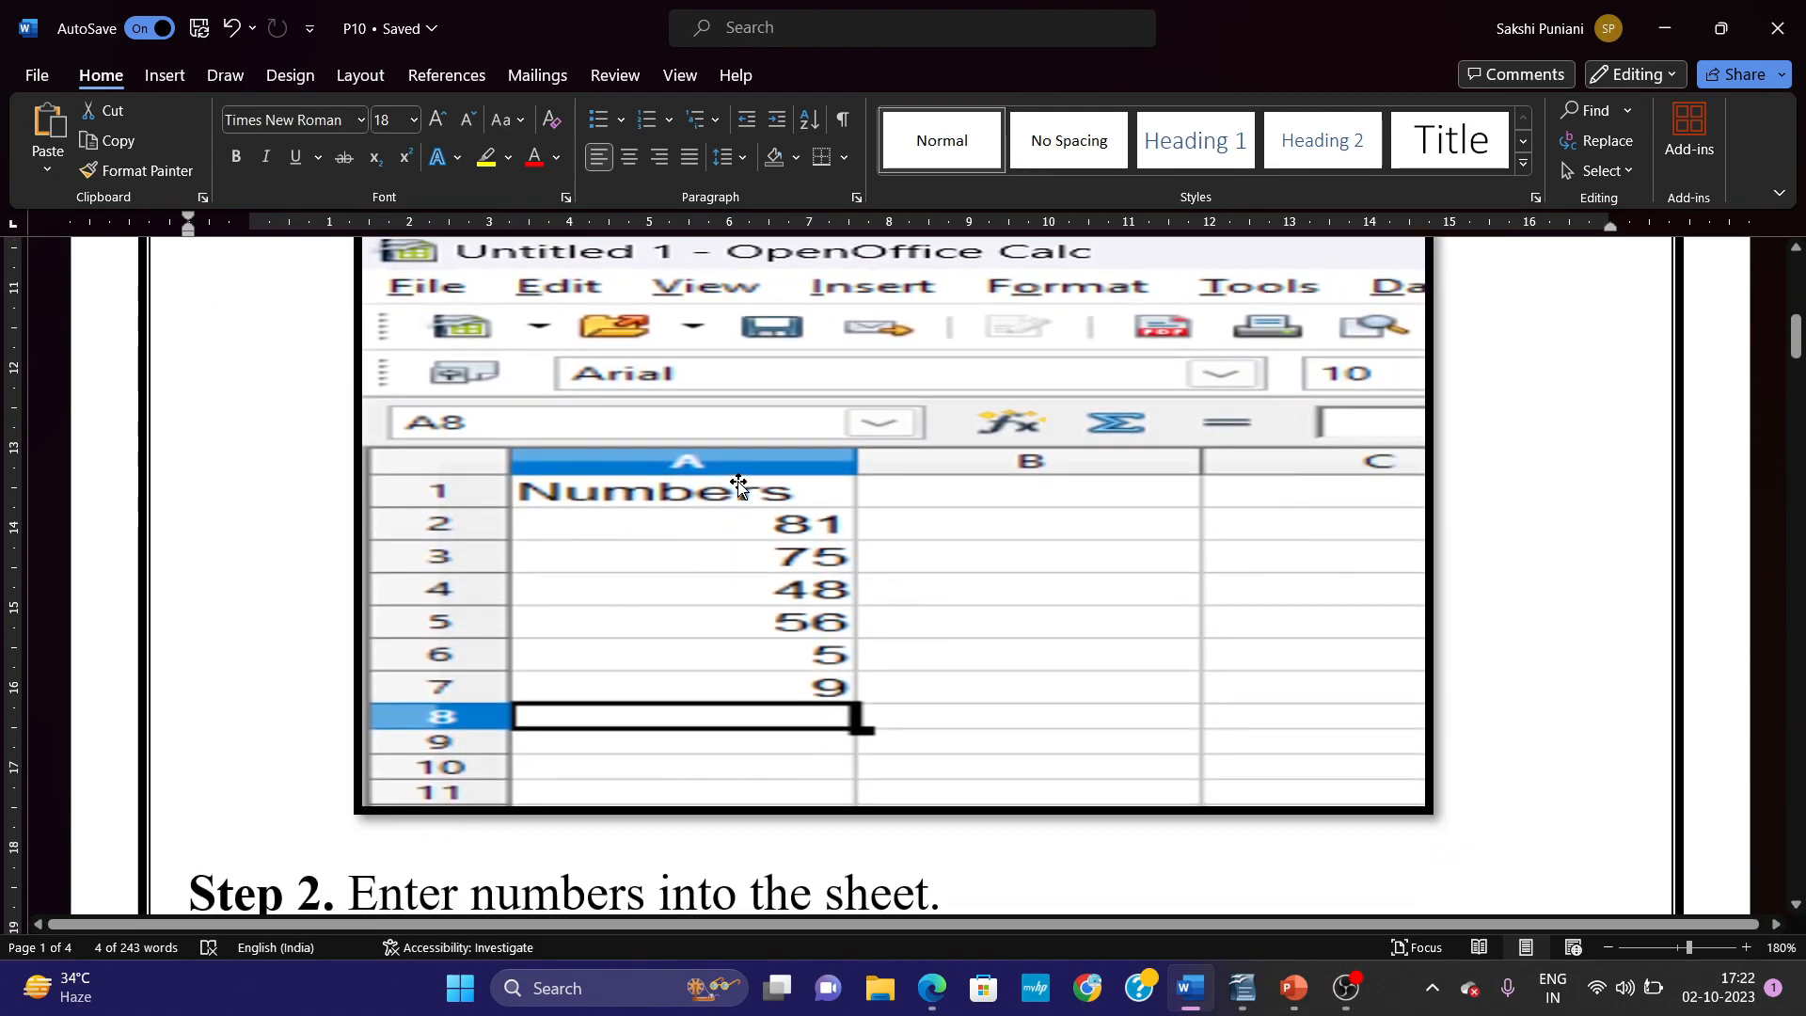
{"action": "left_click", "coordinate": [738, 486]}
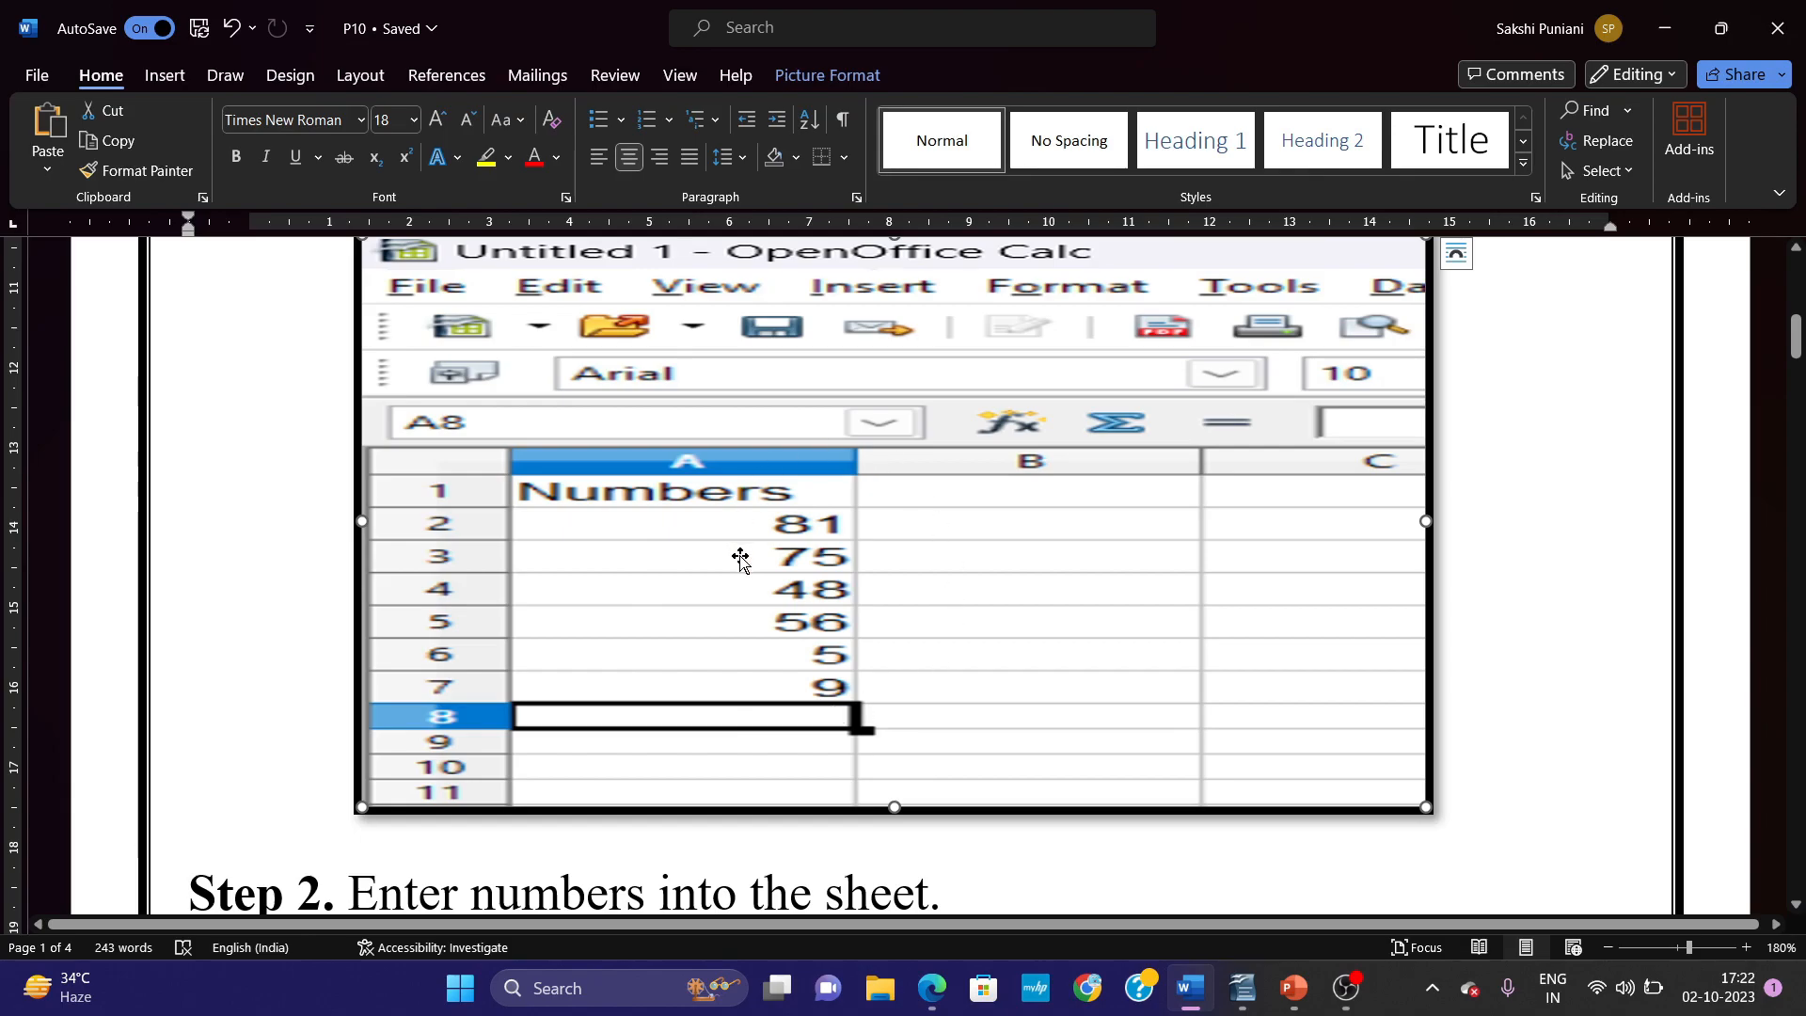
Switch to the blank OpenOffice Calc spreadsheet, enter the heading Numbers in cell A1, and recheck the sample values in Word.
{"action": "left_click", "coordinate": [1244, 990]}
{"action": "type", "text": "Numbers"}
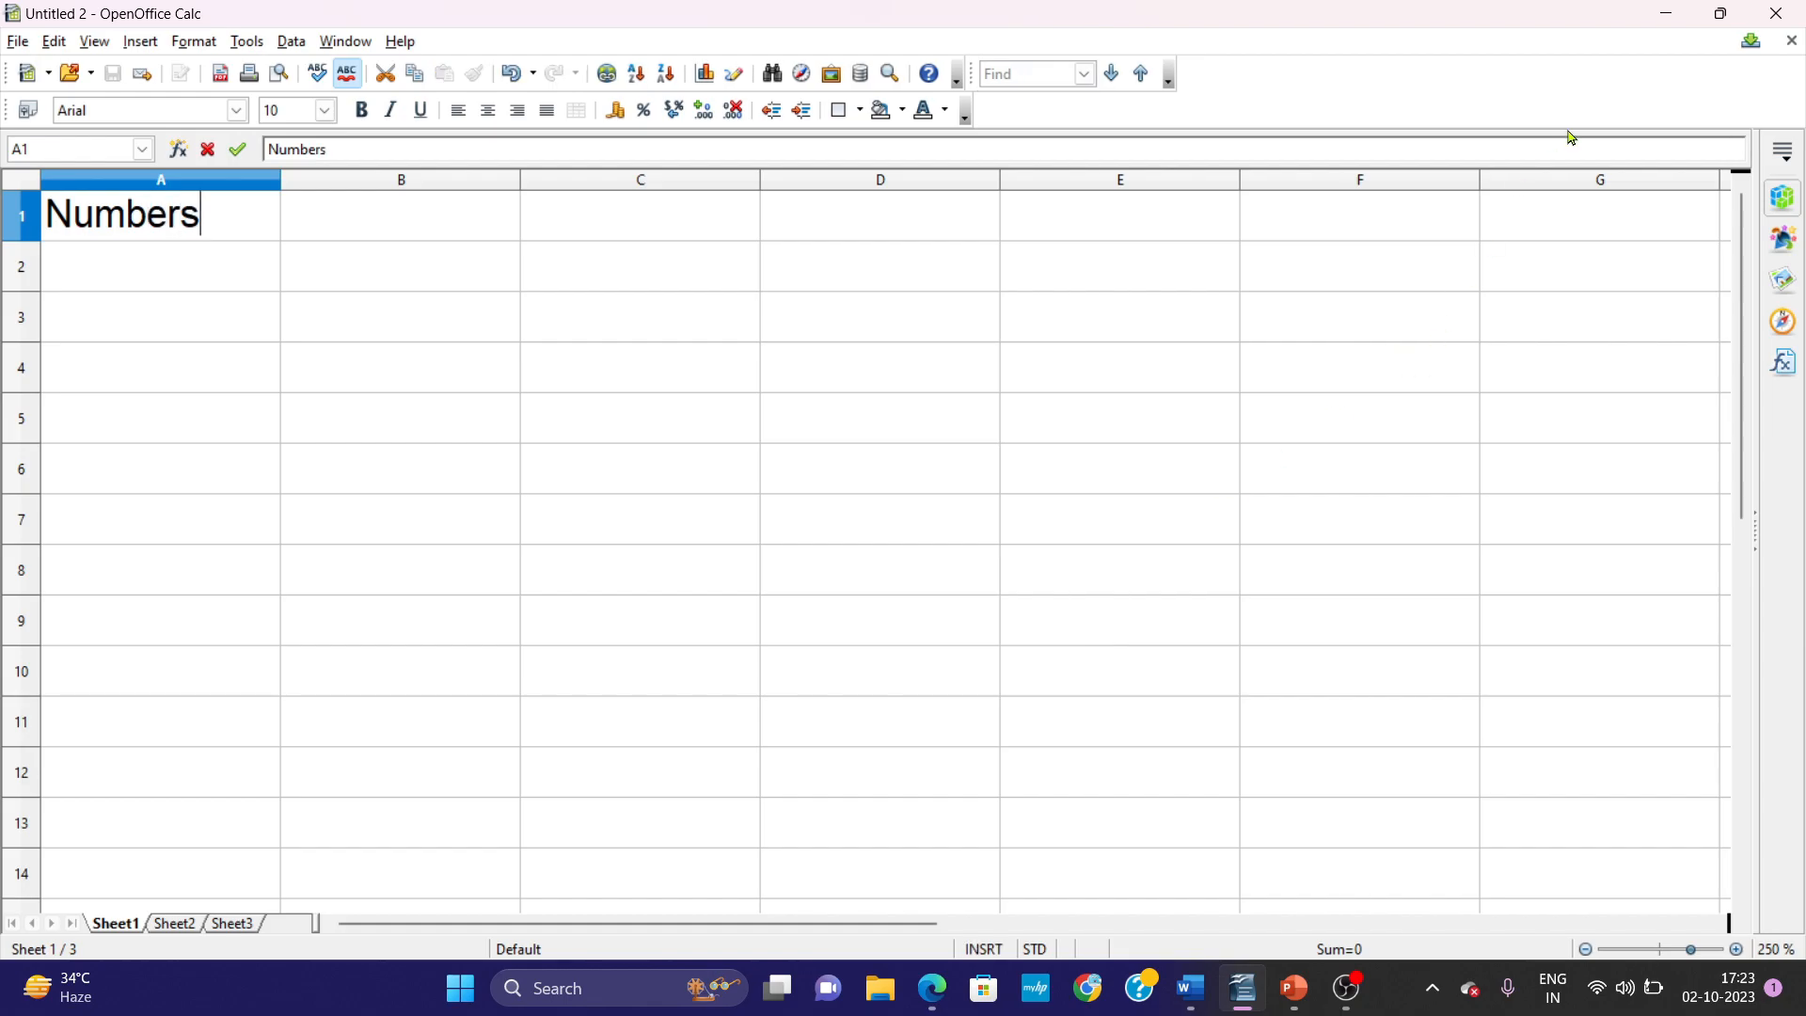
{"action": "left_click", "coordinate": [1670, 14]}
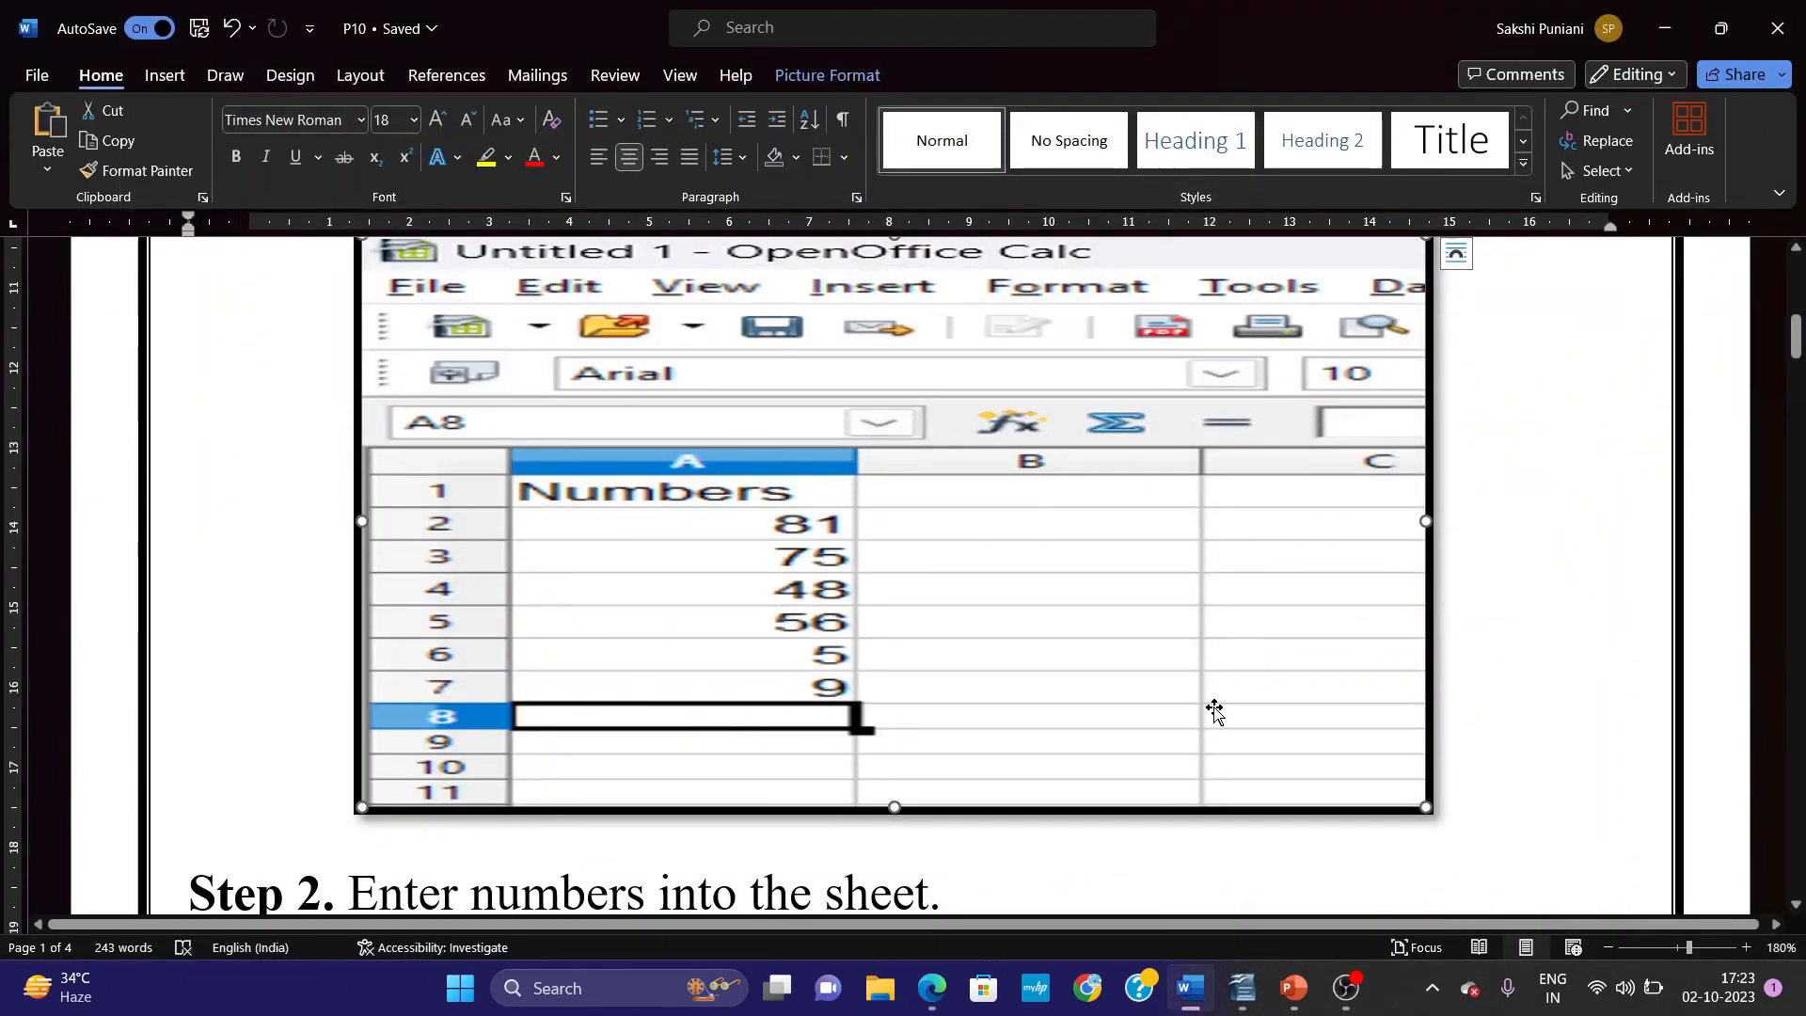
{"action": "mouse_move", "coordinate": [1251, 994]}
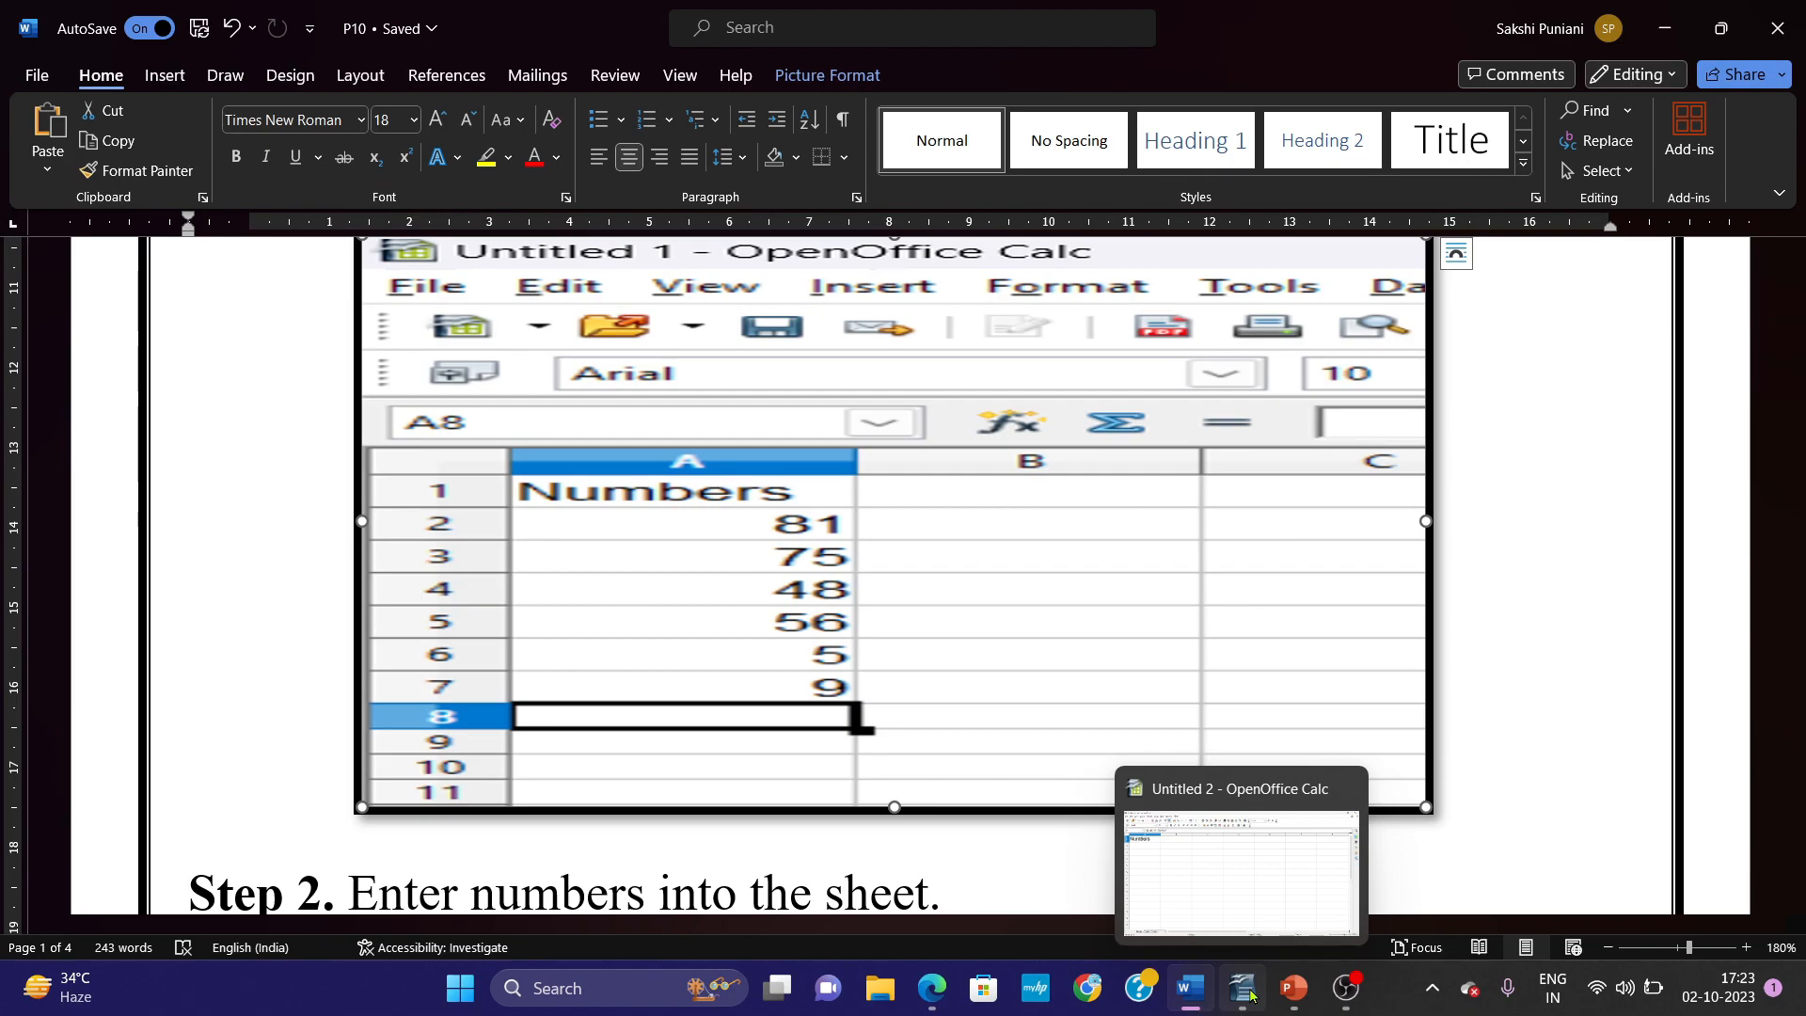
{"action": "left_click", "coordinate": [1257, 867]}
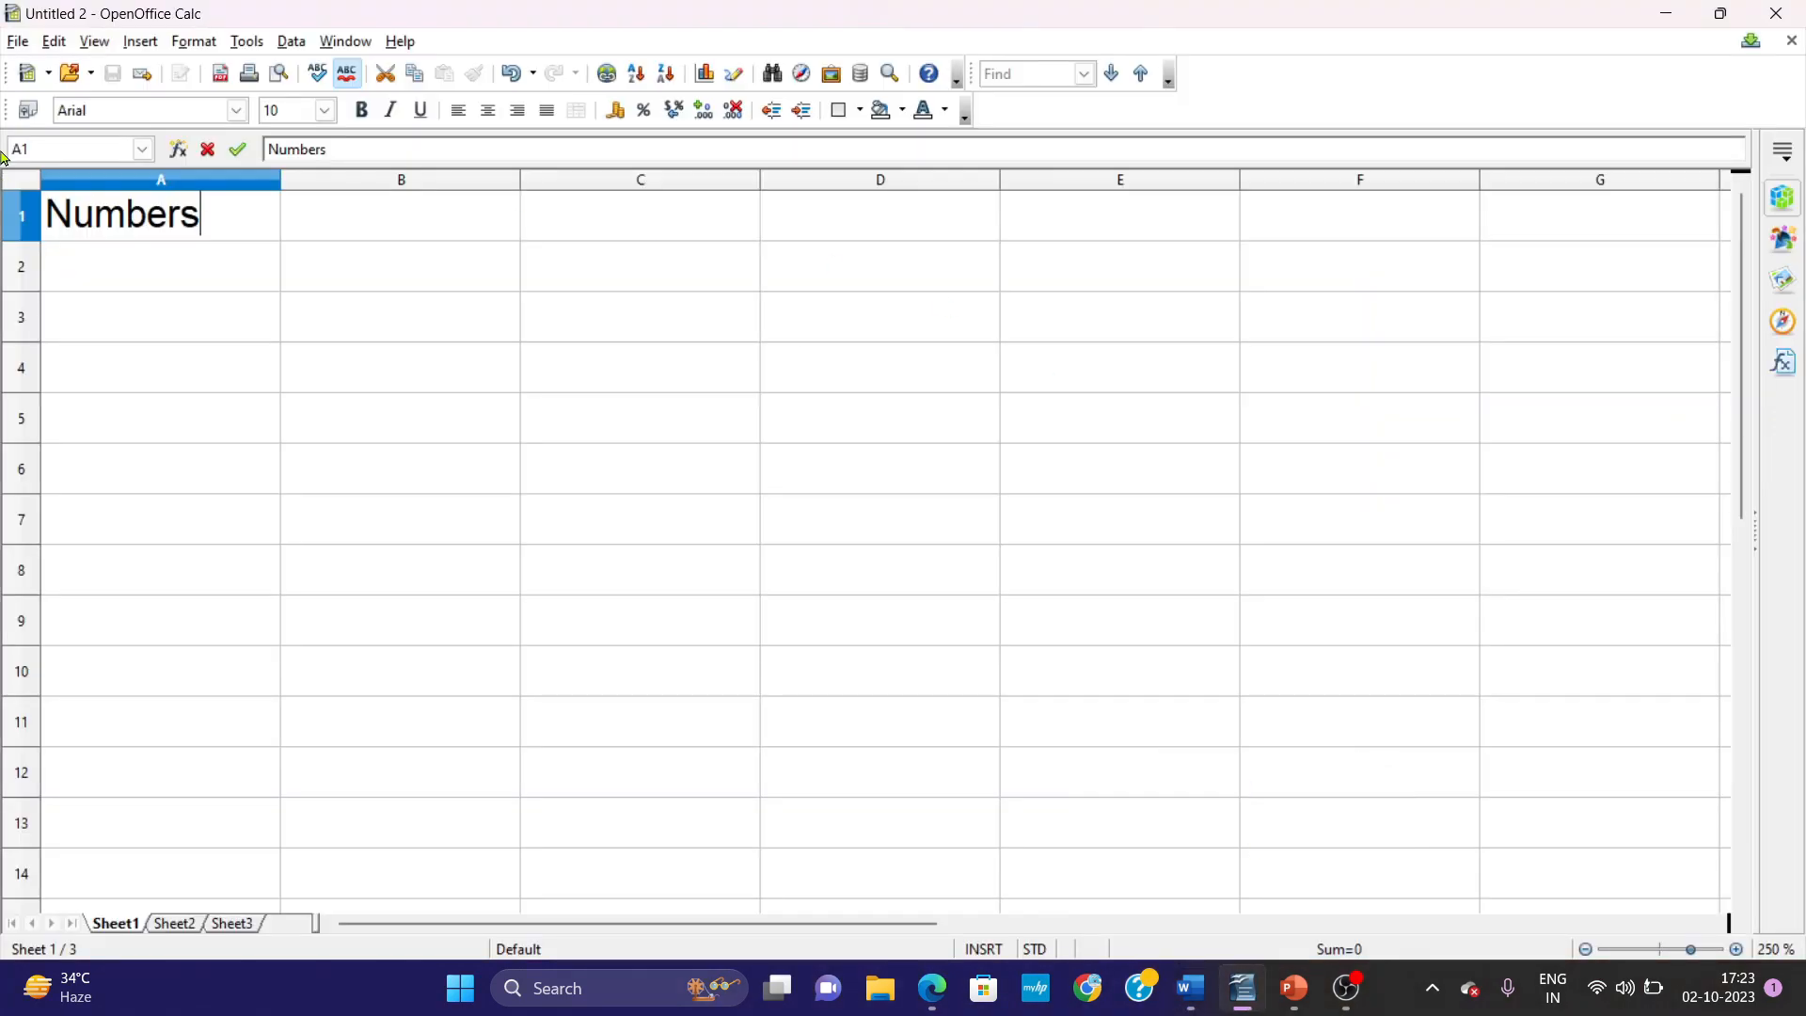
Enter 81, 75, 46 and 58 in cells A2 to A5 under the Numbers heading.
{"action": "left_click", "coordinate": [103, 274]}
{"action": "type", "text": "81"}
{"action": "key", "text": "Return"}
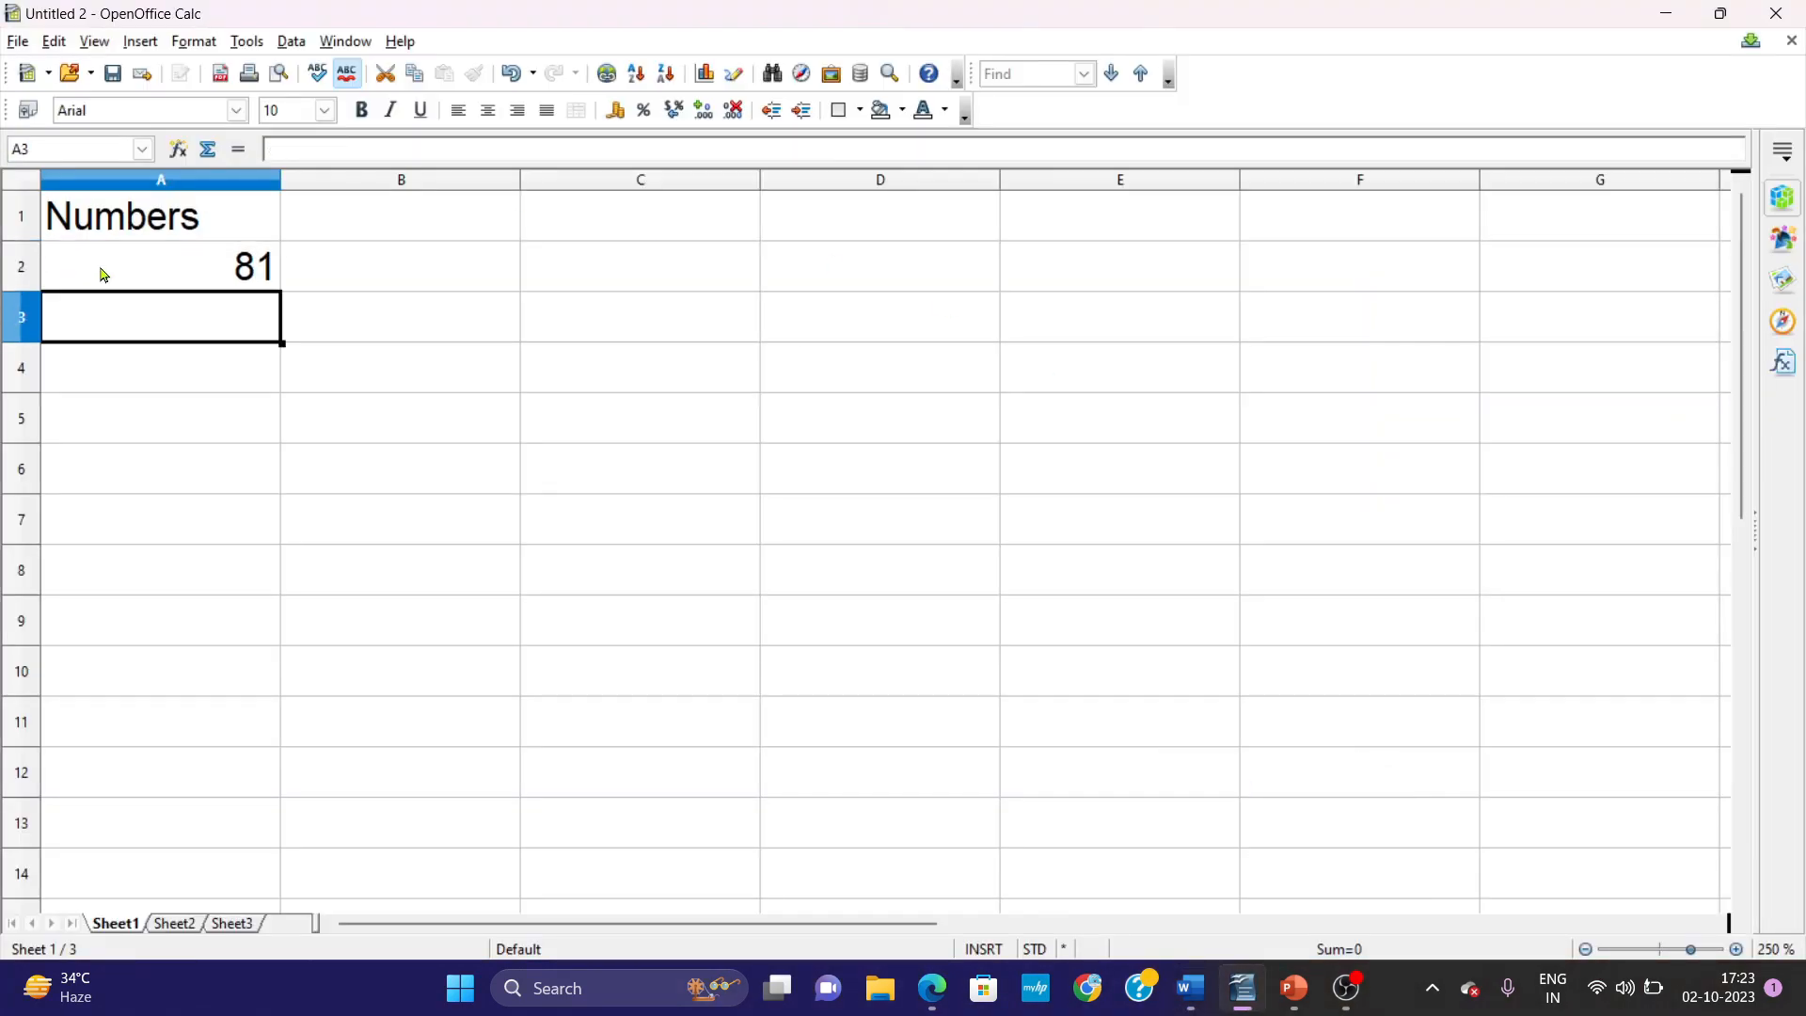
{"action": "type", "text": "75"}
{"action": "key", "text": "Return"}
{"action": "type", "text": "46"}
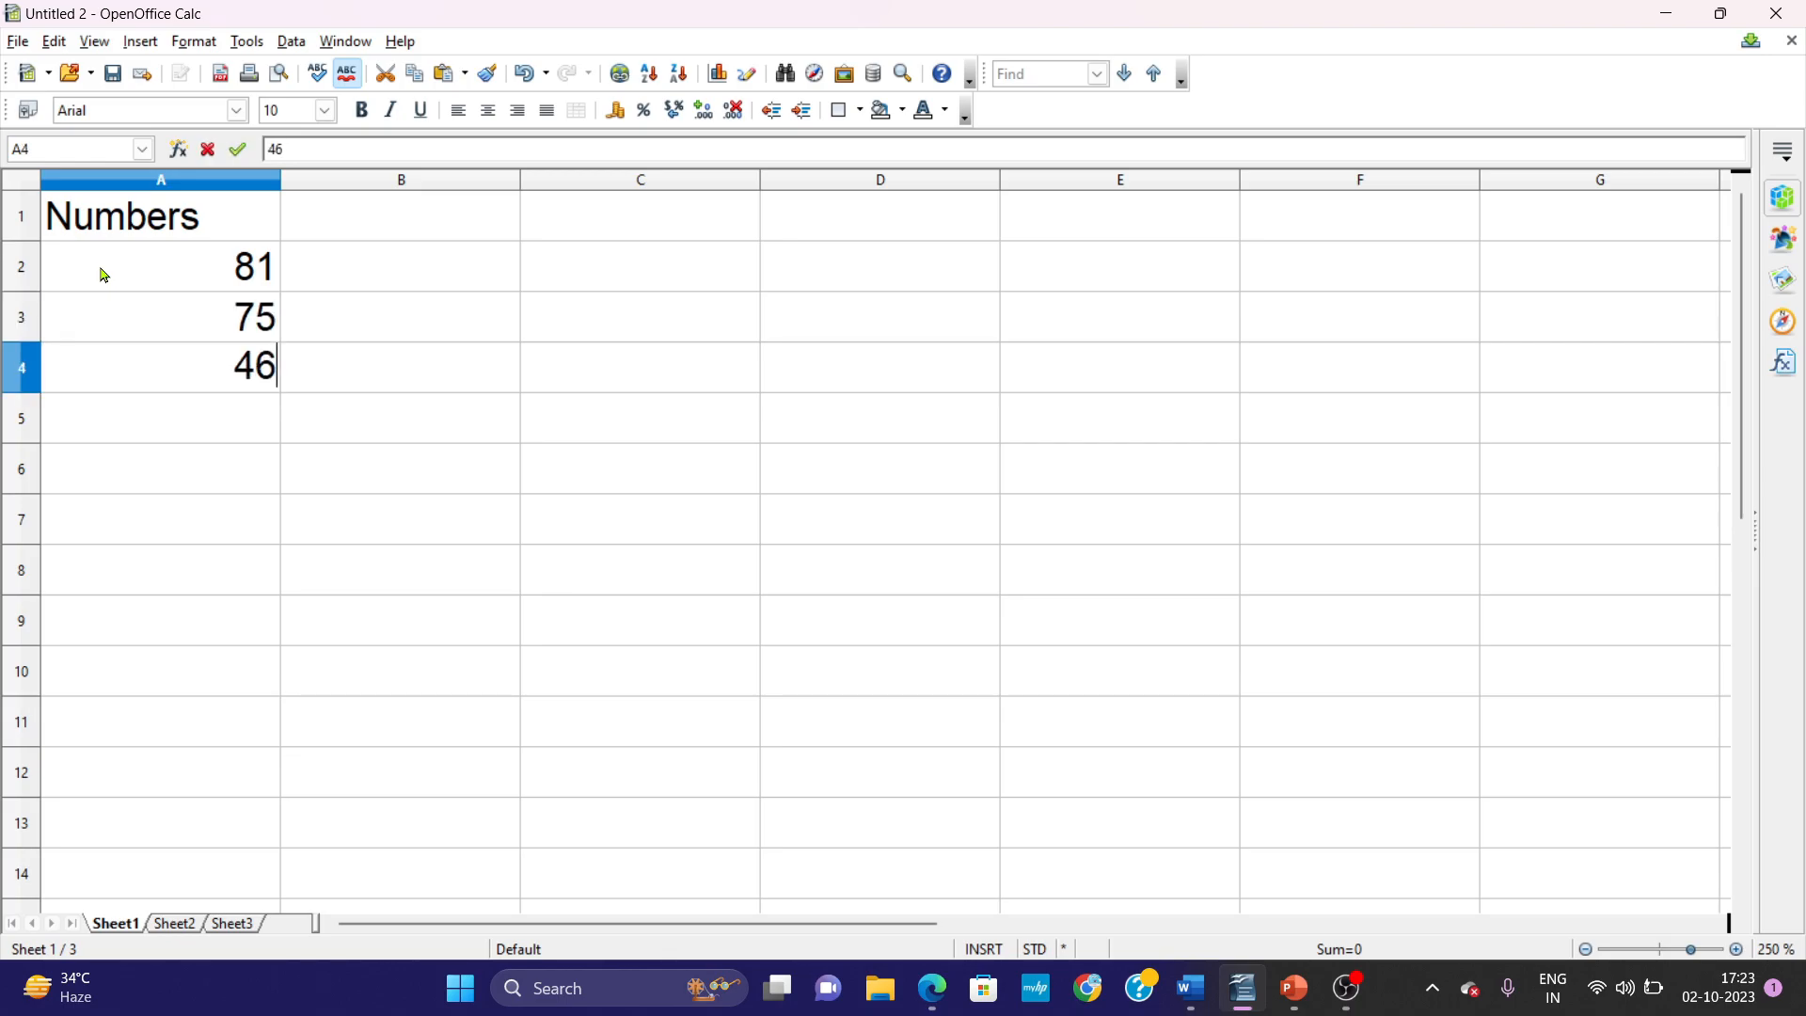
{"action": "key", "text": "Return"}
{"action": "type", "text": "58"}
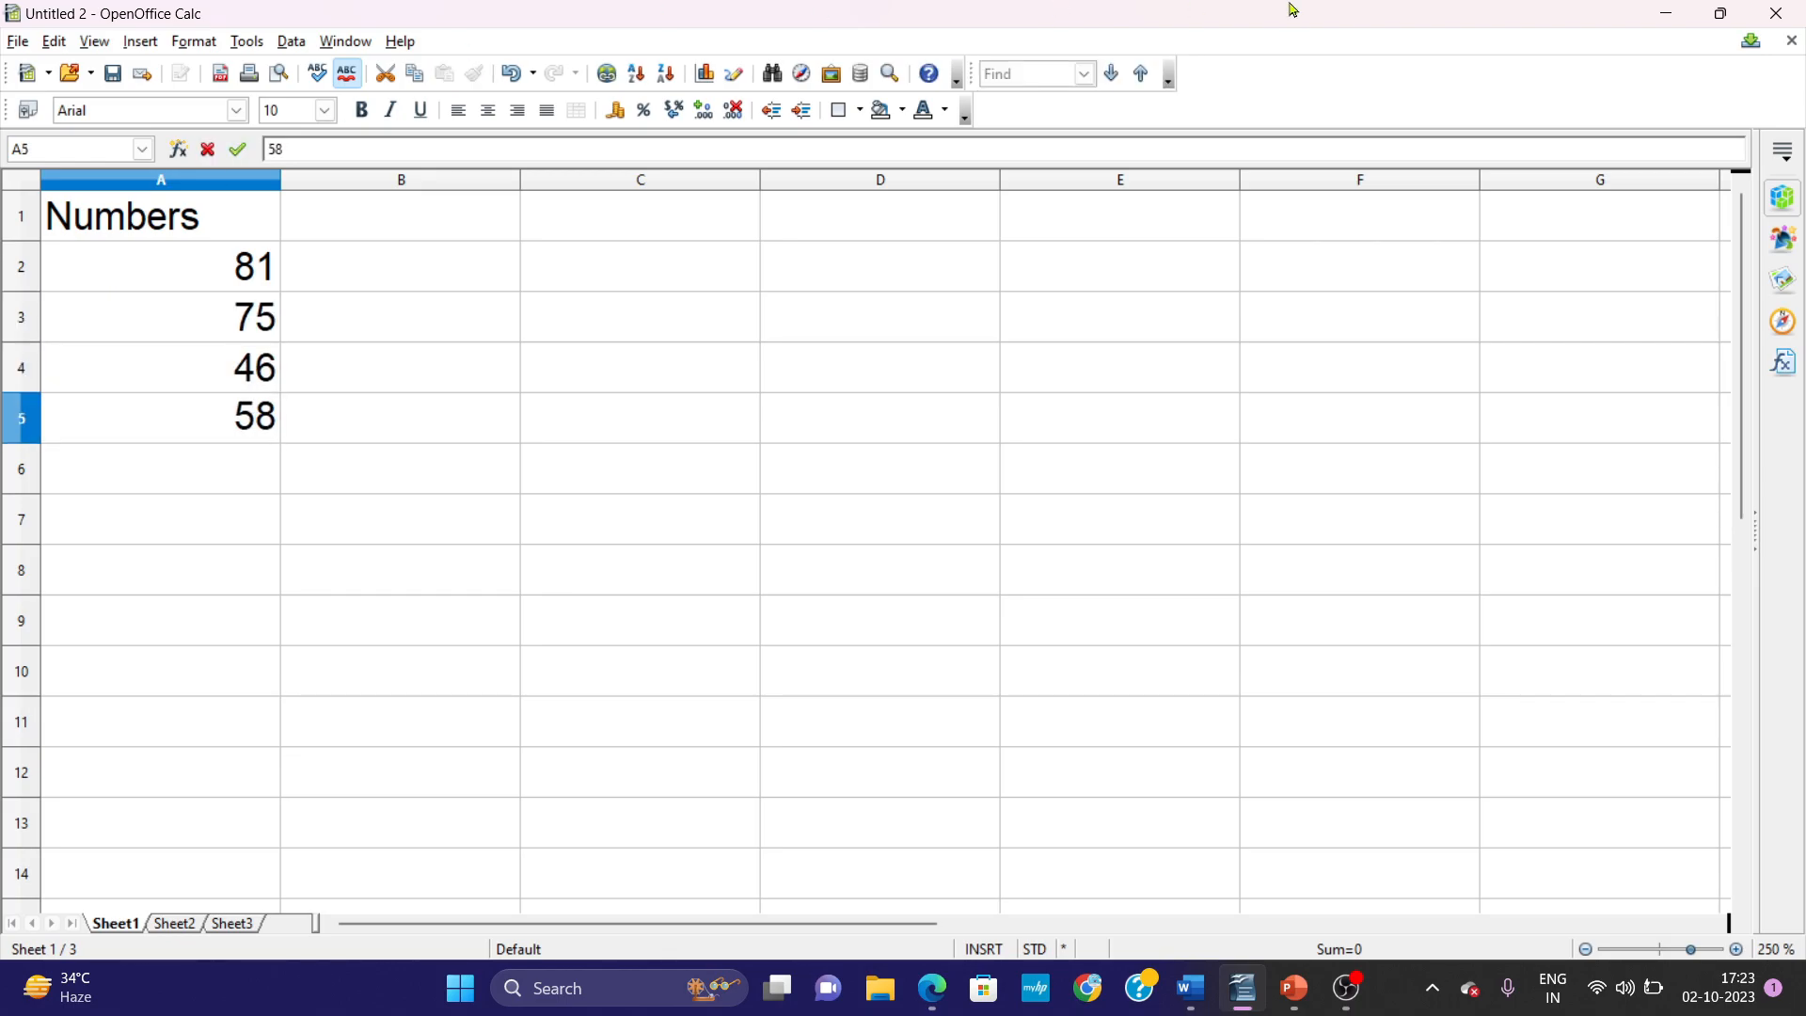
Check the remaining sample values in the Word document and enter 5 and 9 in Calc cells A6 and A7.
{"action": "left_click", "coordinate": [1664, 28]}
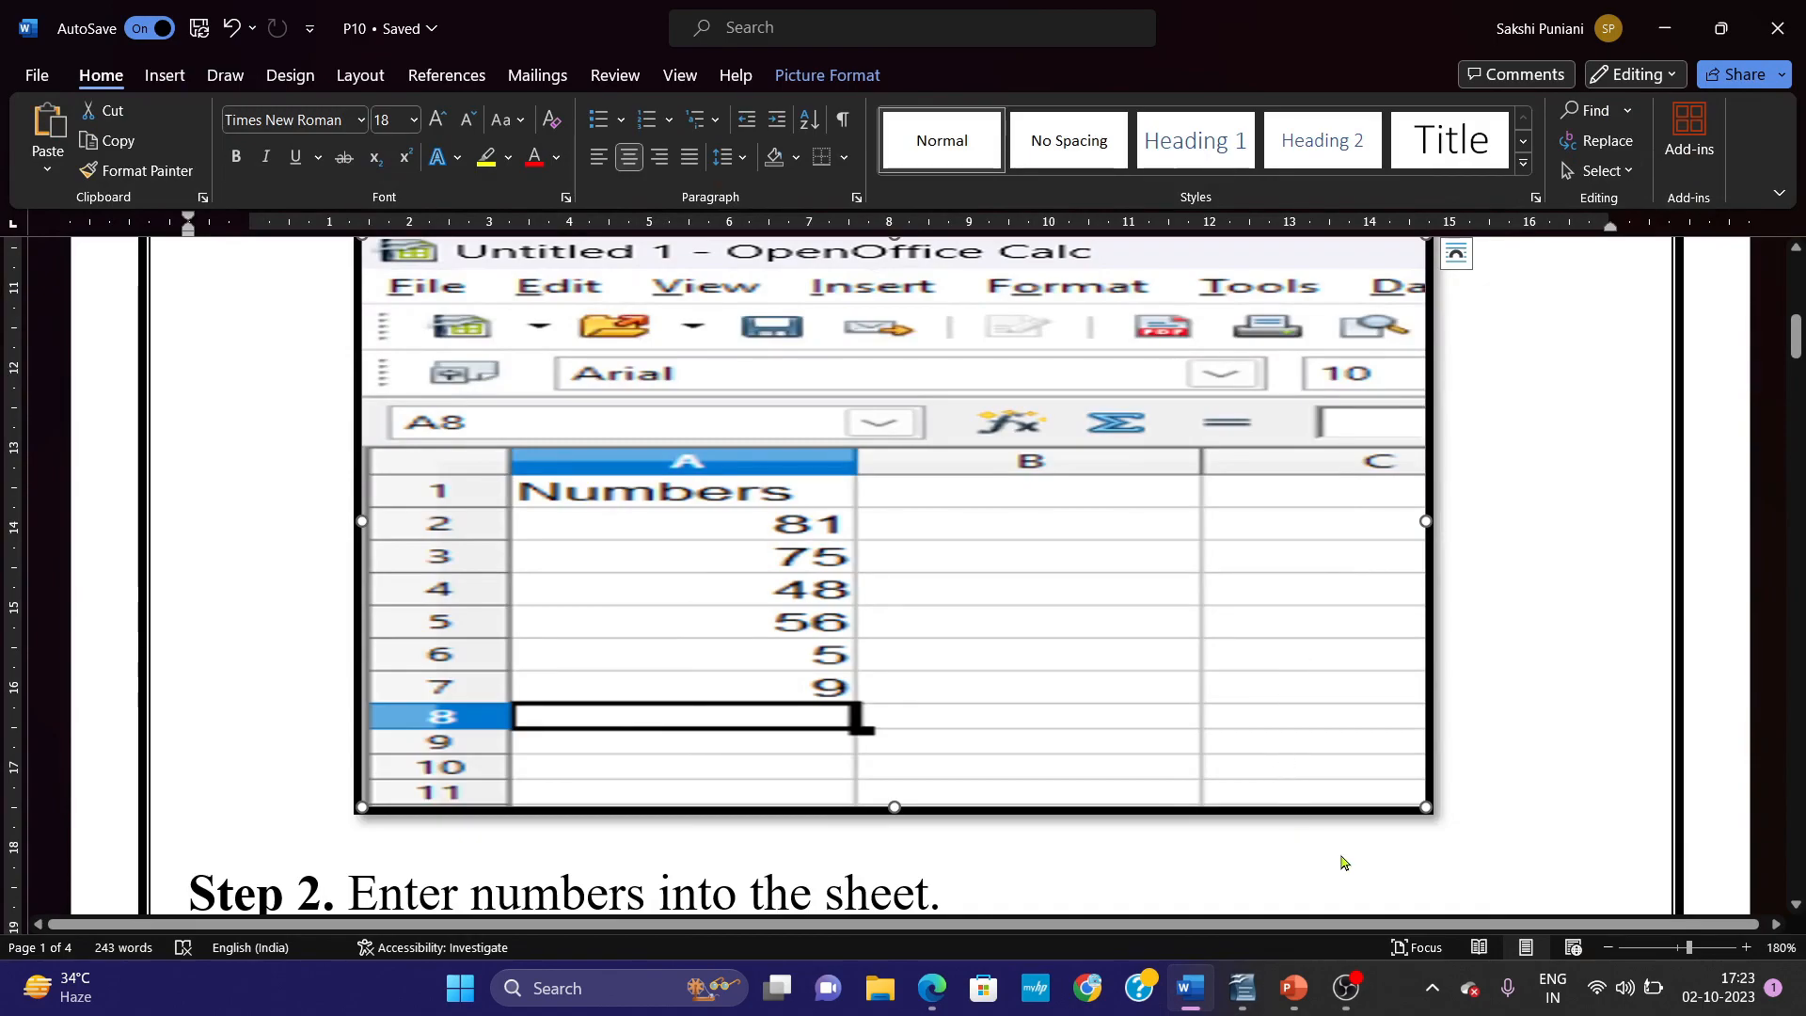
{"action": "left_click", "coordinate": [1343, 988]}
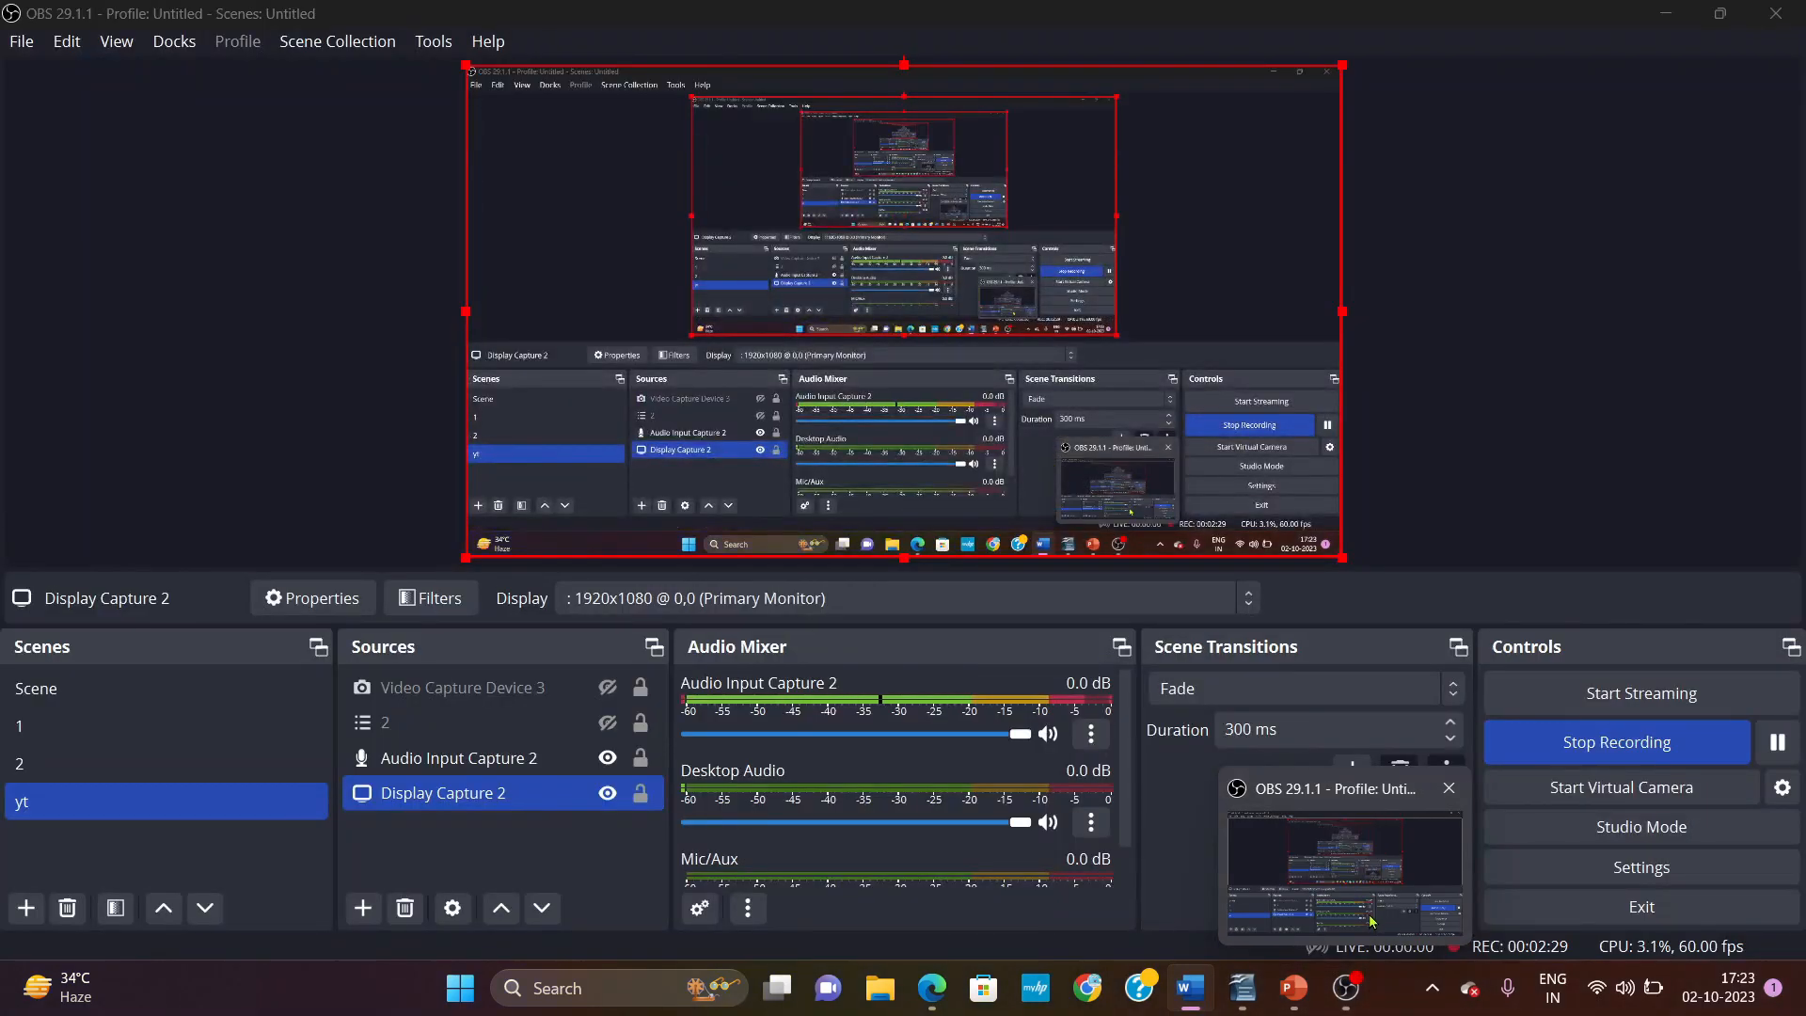
{"action": "left_click", "coordinate": [1244, 997]}
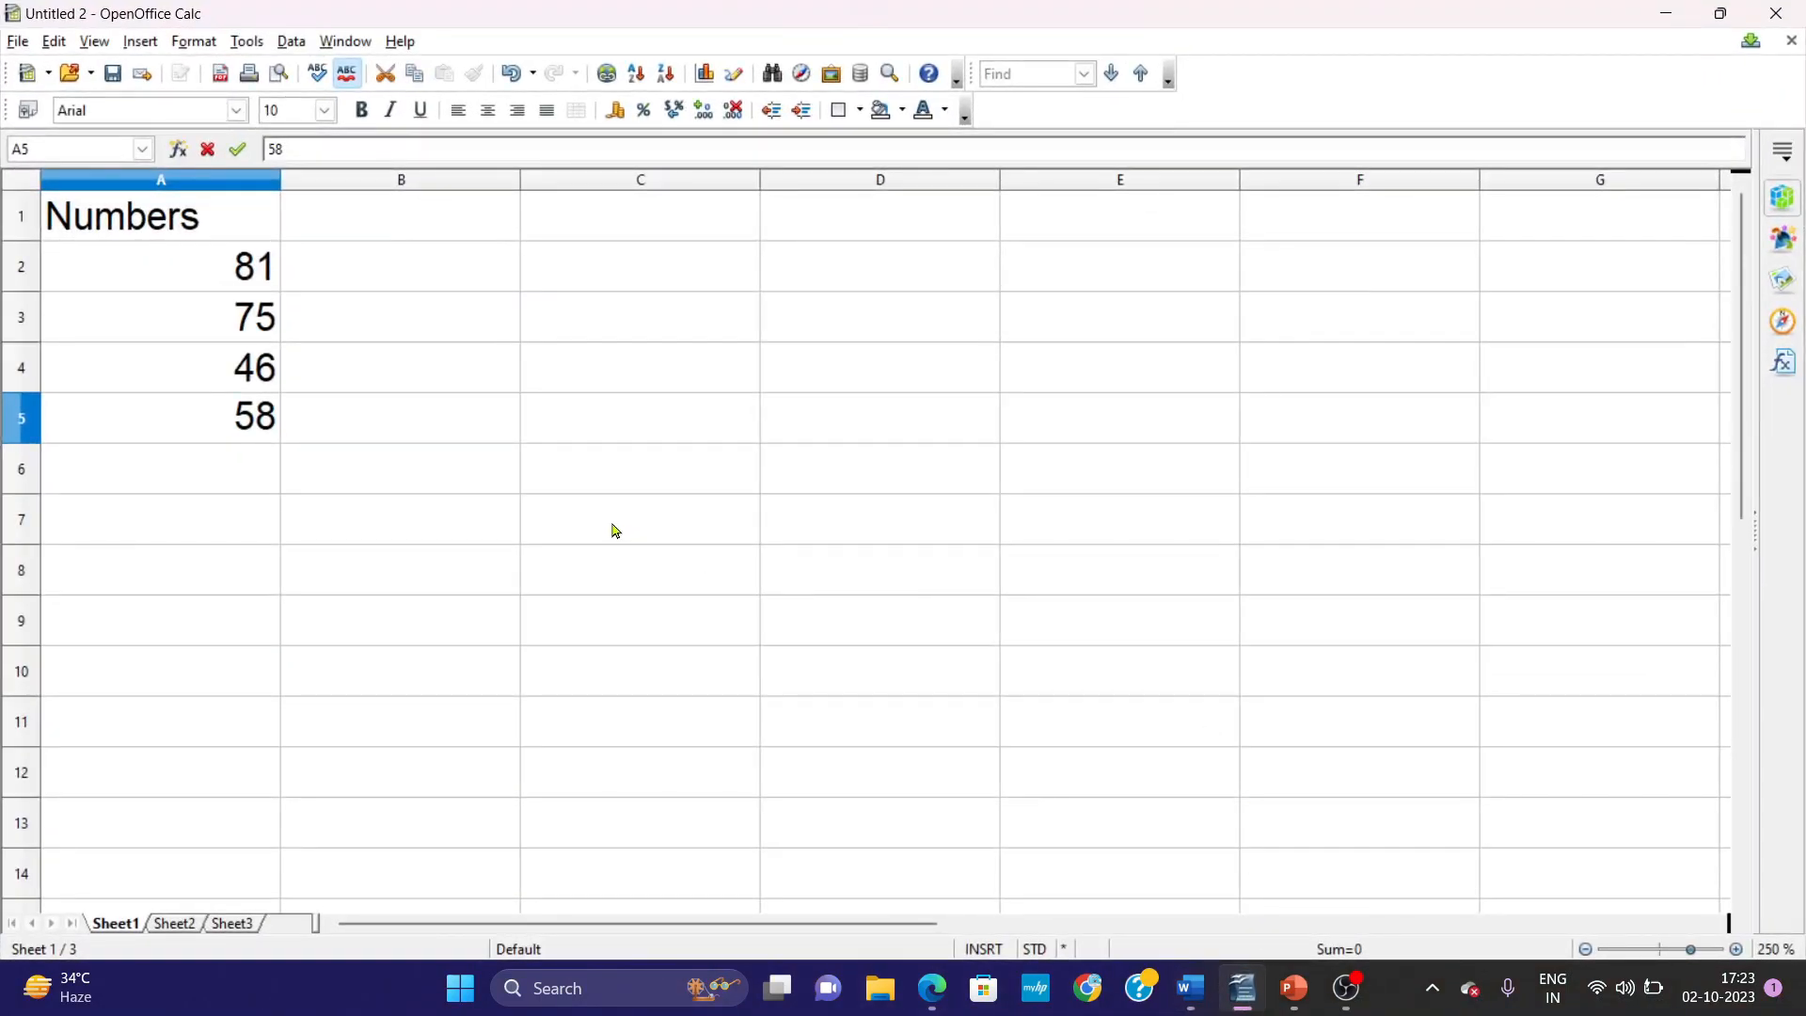
{"action": "left_click", "coordinate": [176, 475]}
{"action": "type", "text": "5"}
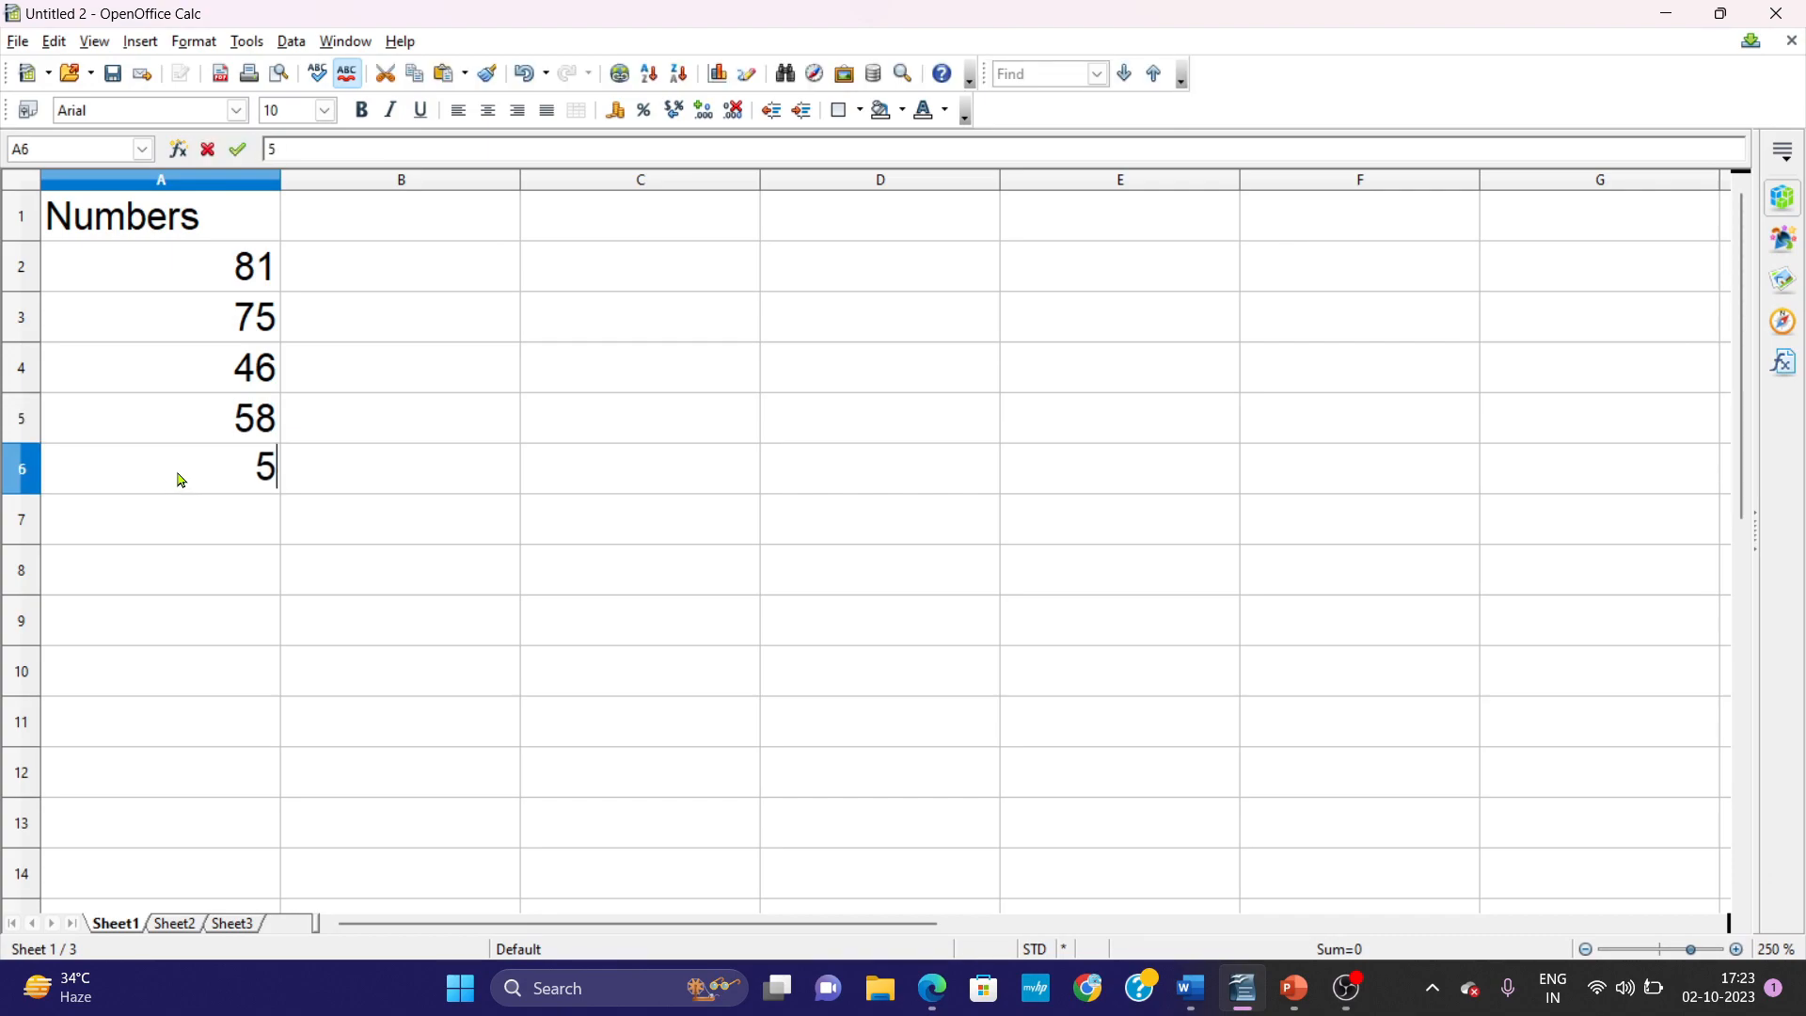
{"action": "key", "text": "Return"}
{"action": "type", "text": "9"}
{"action": "key", "text": "Return"}
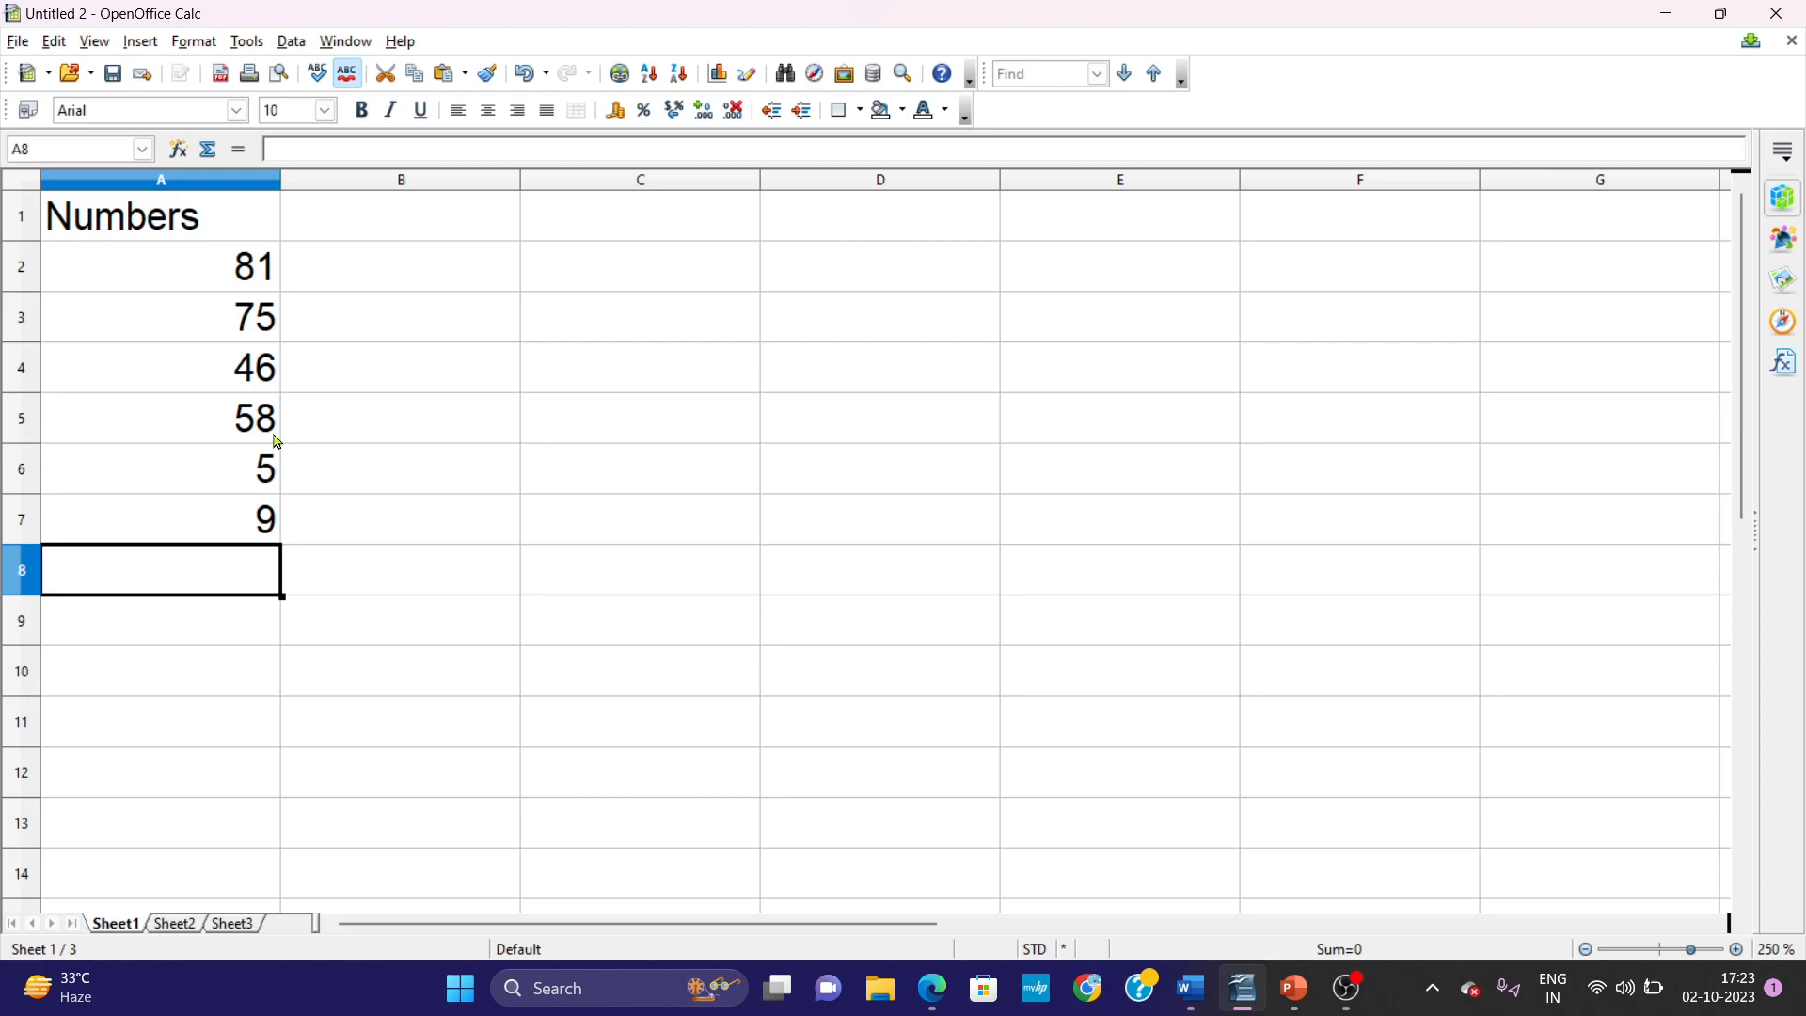
Capture the Calc window from its title bar to row 8 and paste the screenshot below the Step 1 picture in Word.
{"action": "key", "text": "super+shift+s"}
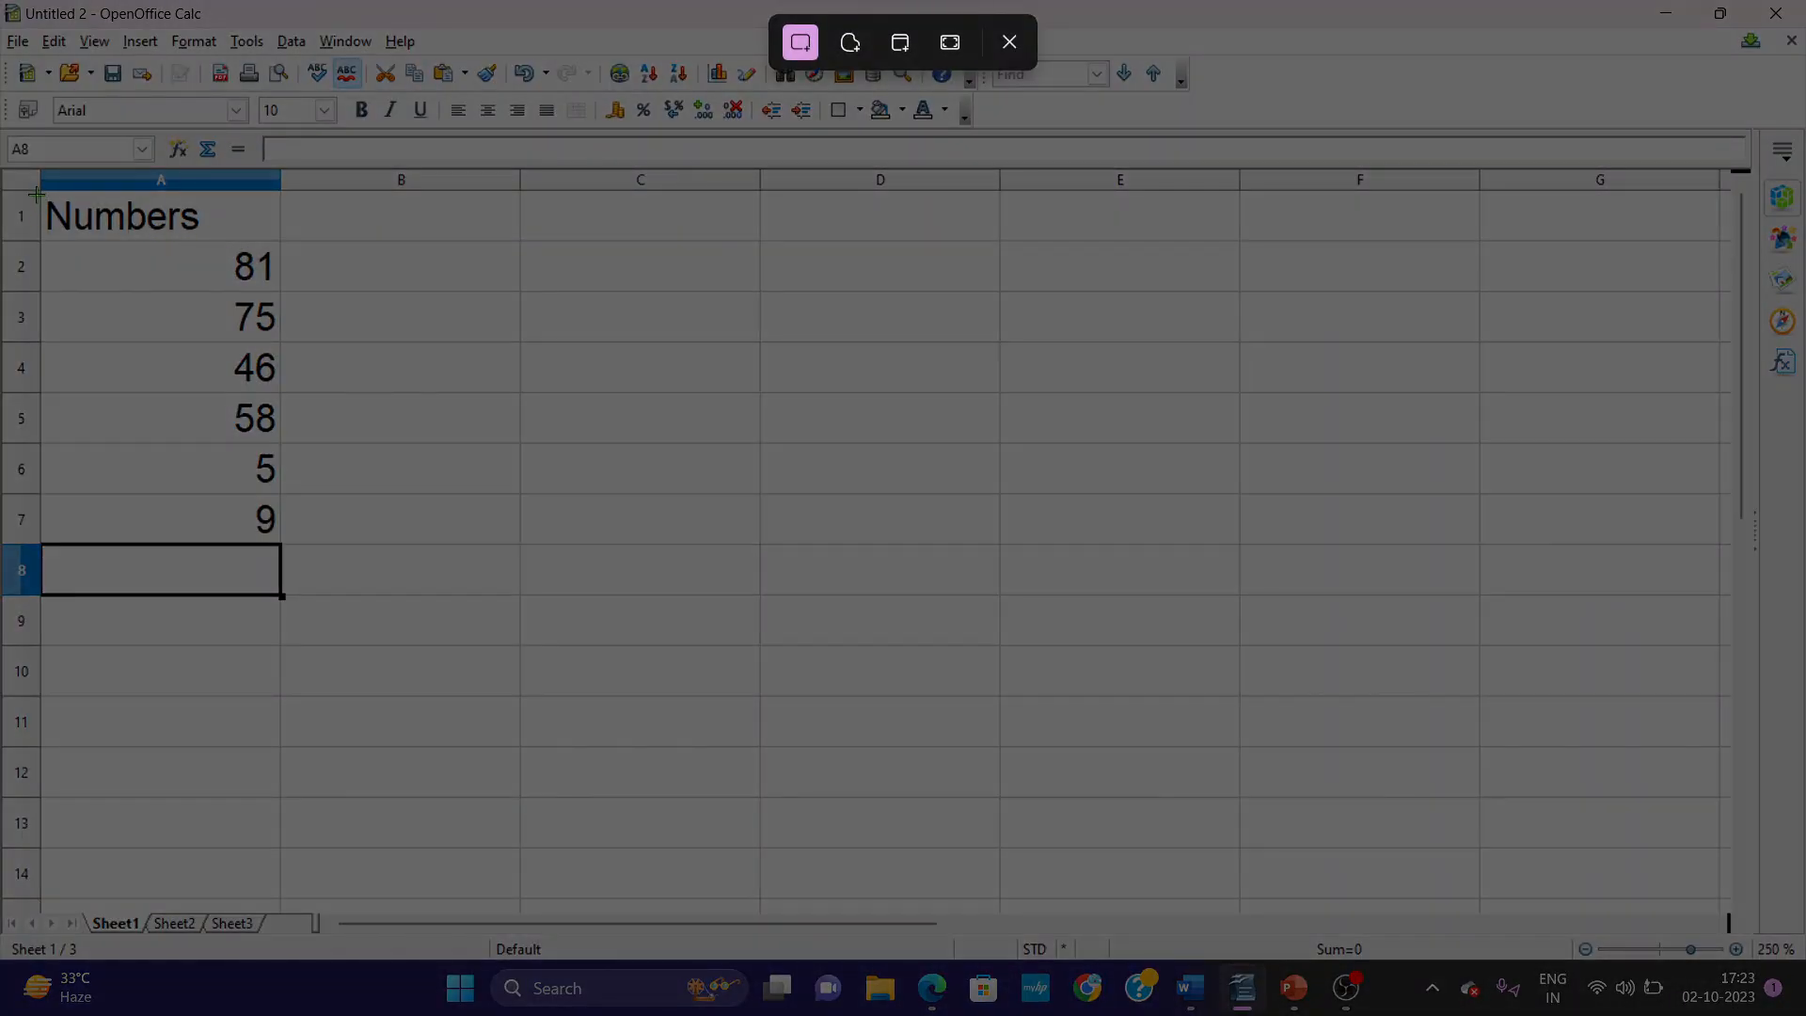
{"action": "left_click_drag", "start_coordinate": [0, 0], "coordinate": [569, 603]}
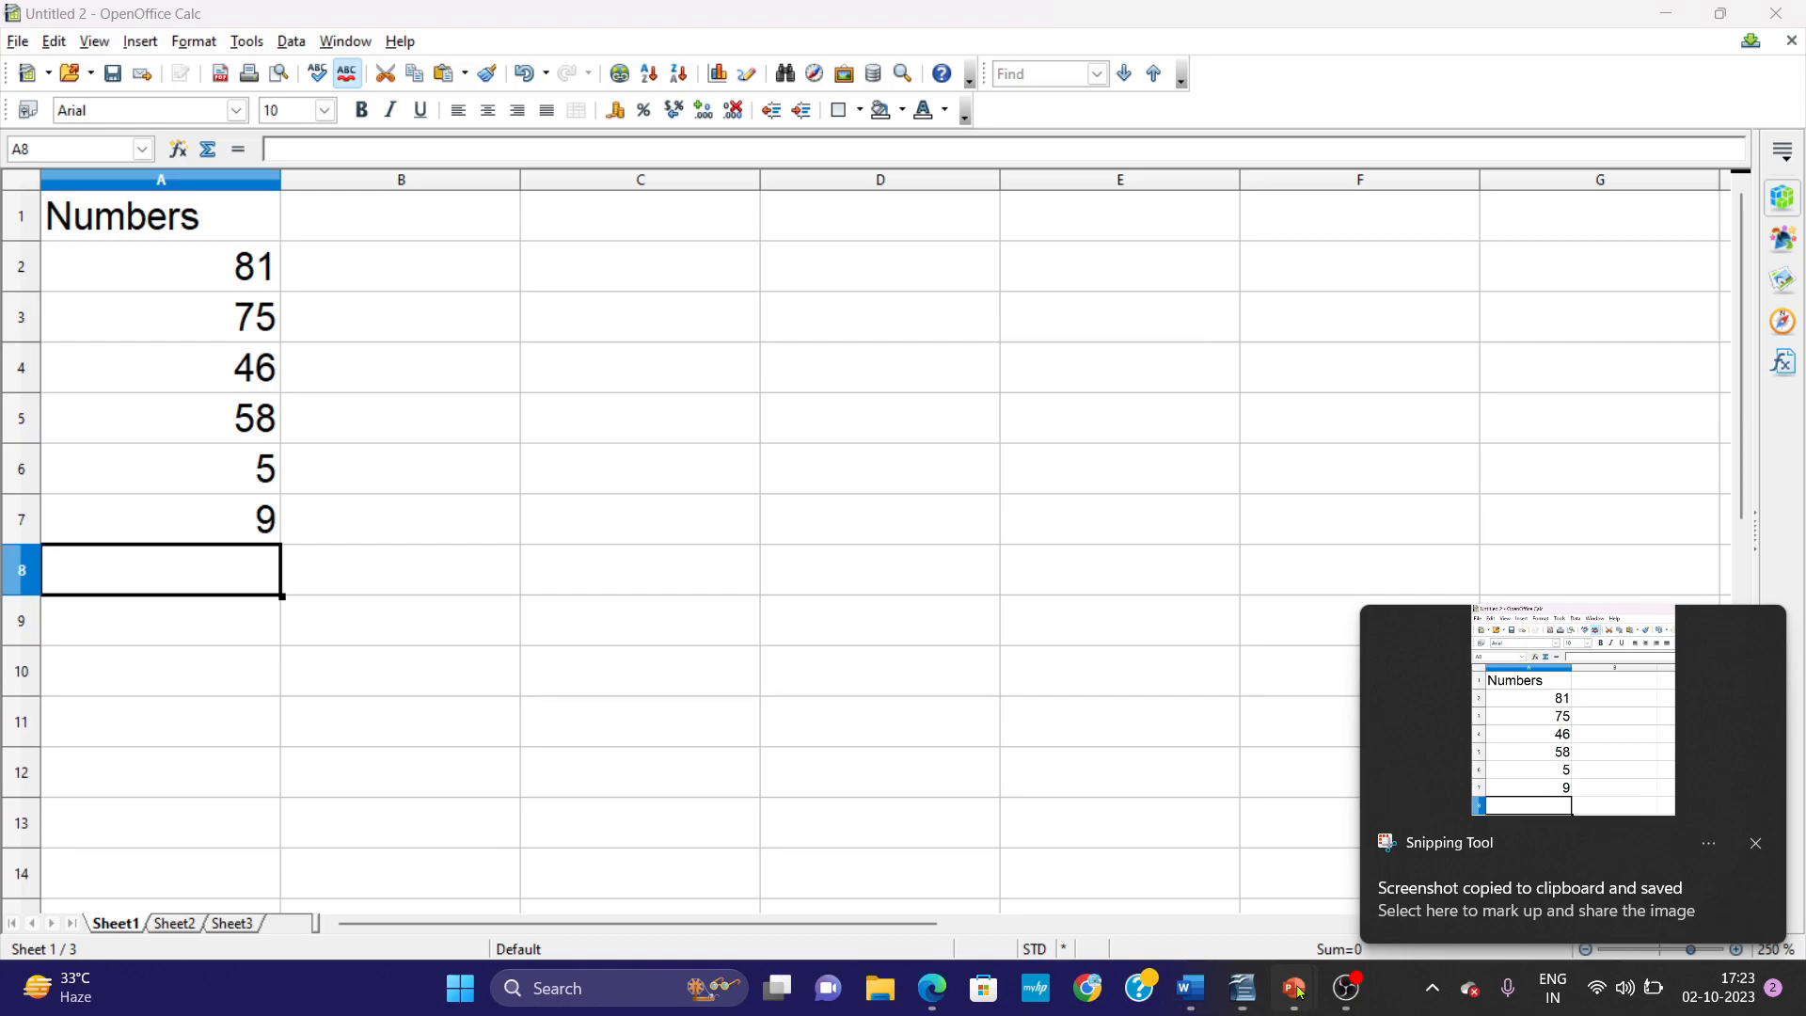
{"action": "left_click", "coordinate": [1186, 990]}
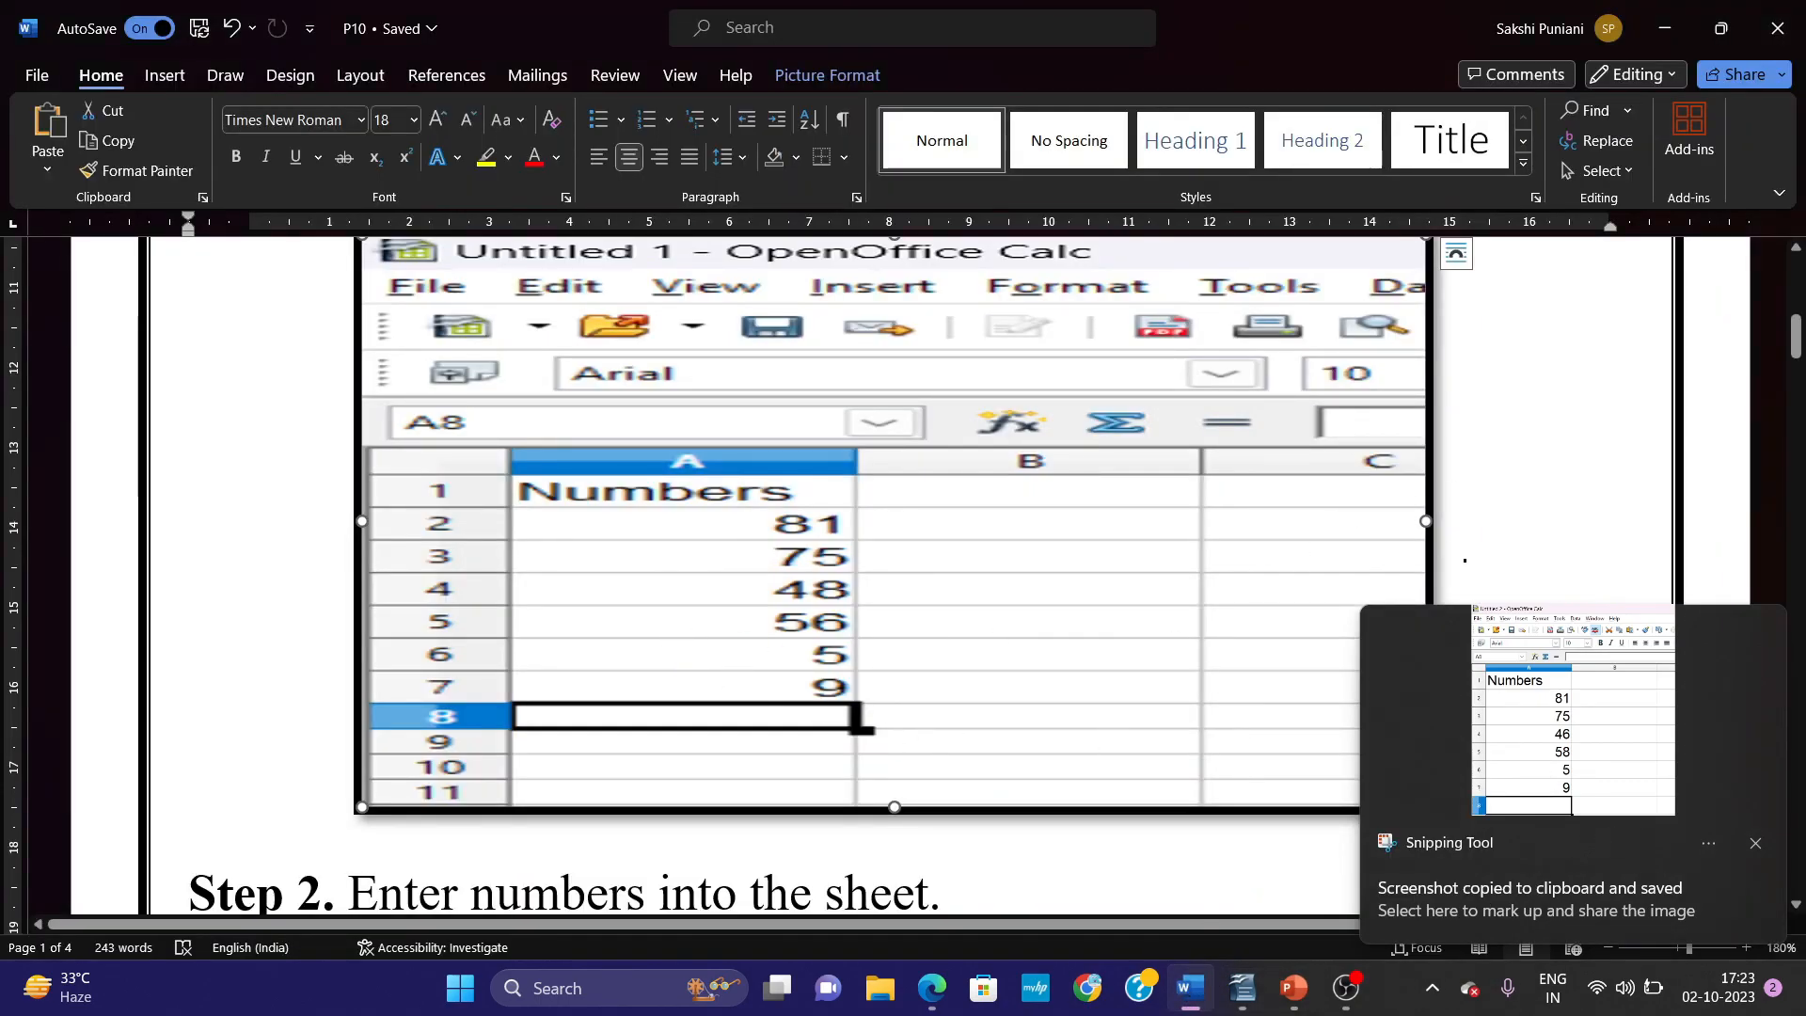
{"action": "key", "text": "ctrl+z"}
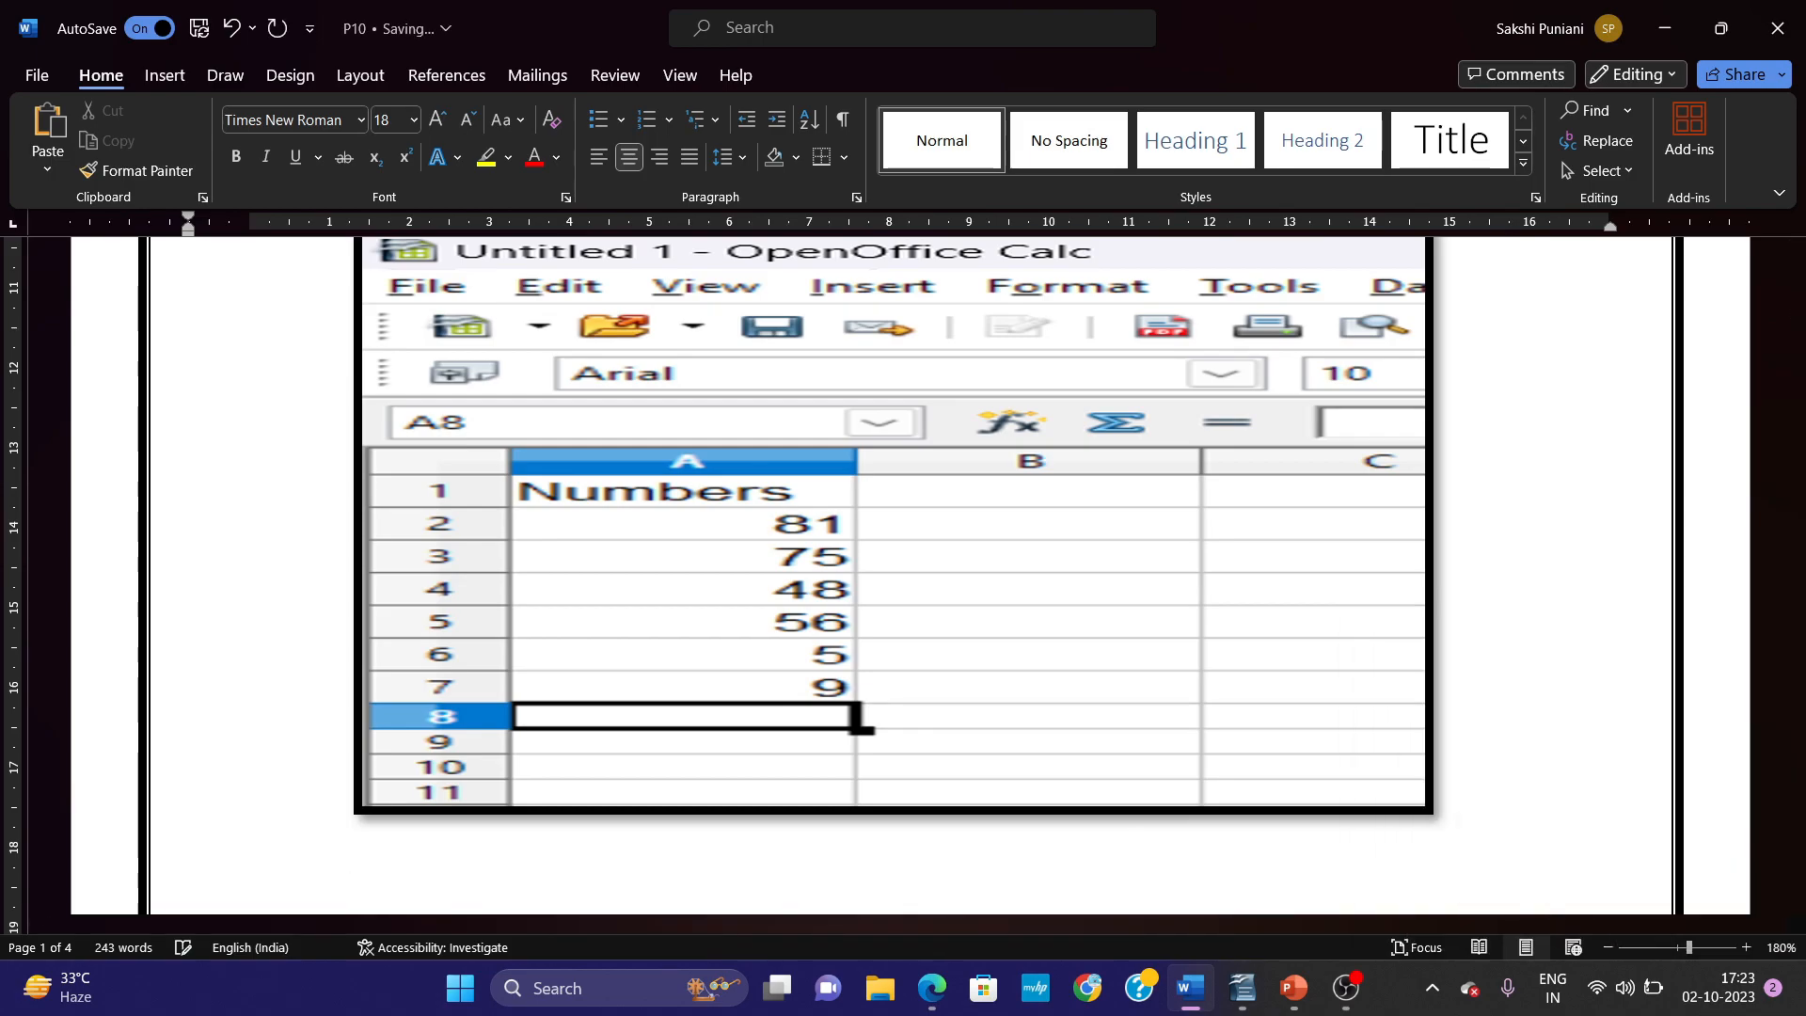
{"action": "key", "text": "ctrl+v"}
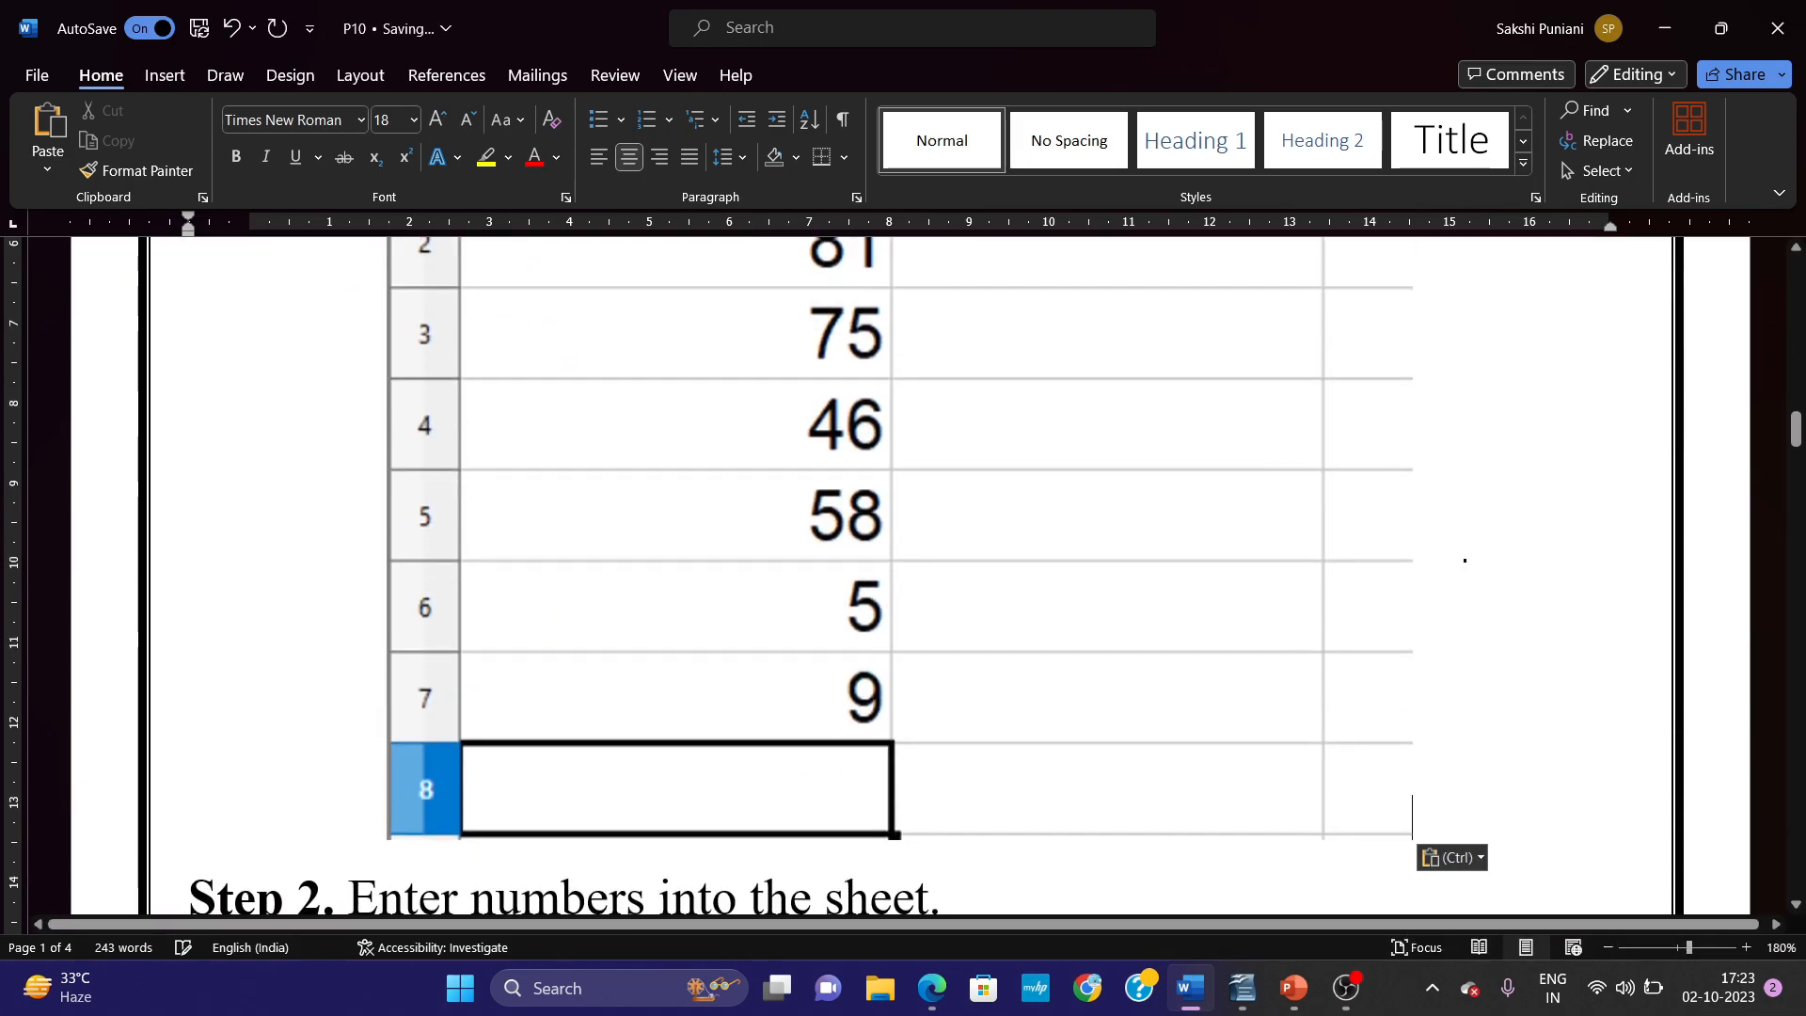
Shrink the pasted spreadsheet screenshot proportionally to about 11.62 cm high and 11.07 cm wide.
{"action": "left_click", "coordinate": [1611, 948]}
{"action": "left_click", "coordinate": [1610, 947]}
{"action": "left_click", "coordinate": [1611, 948]}
{"action": "left_click", "coordinate": [1136, 374]}
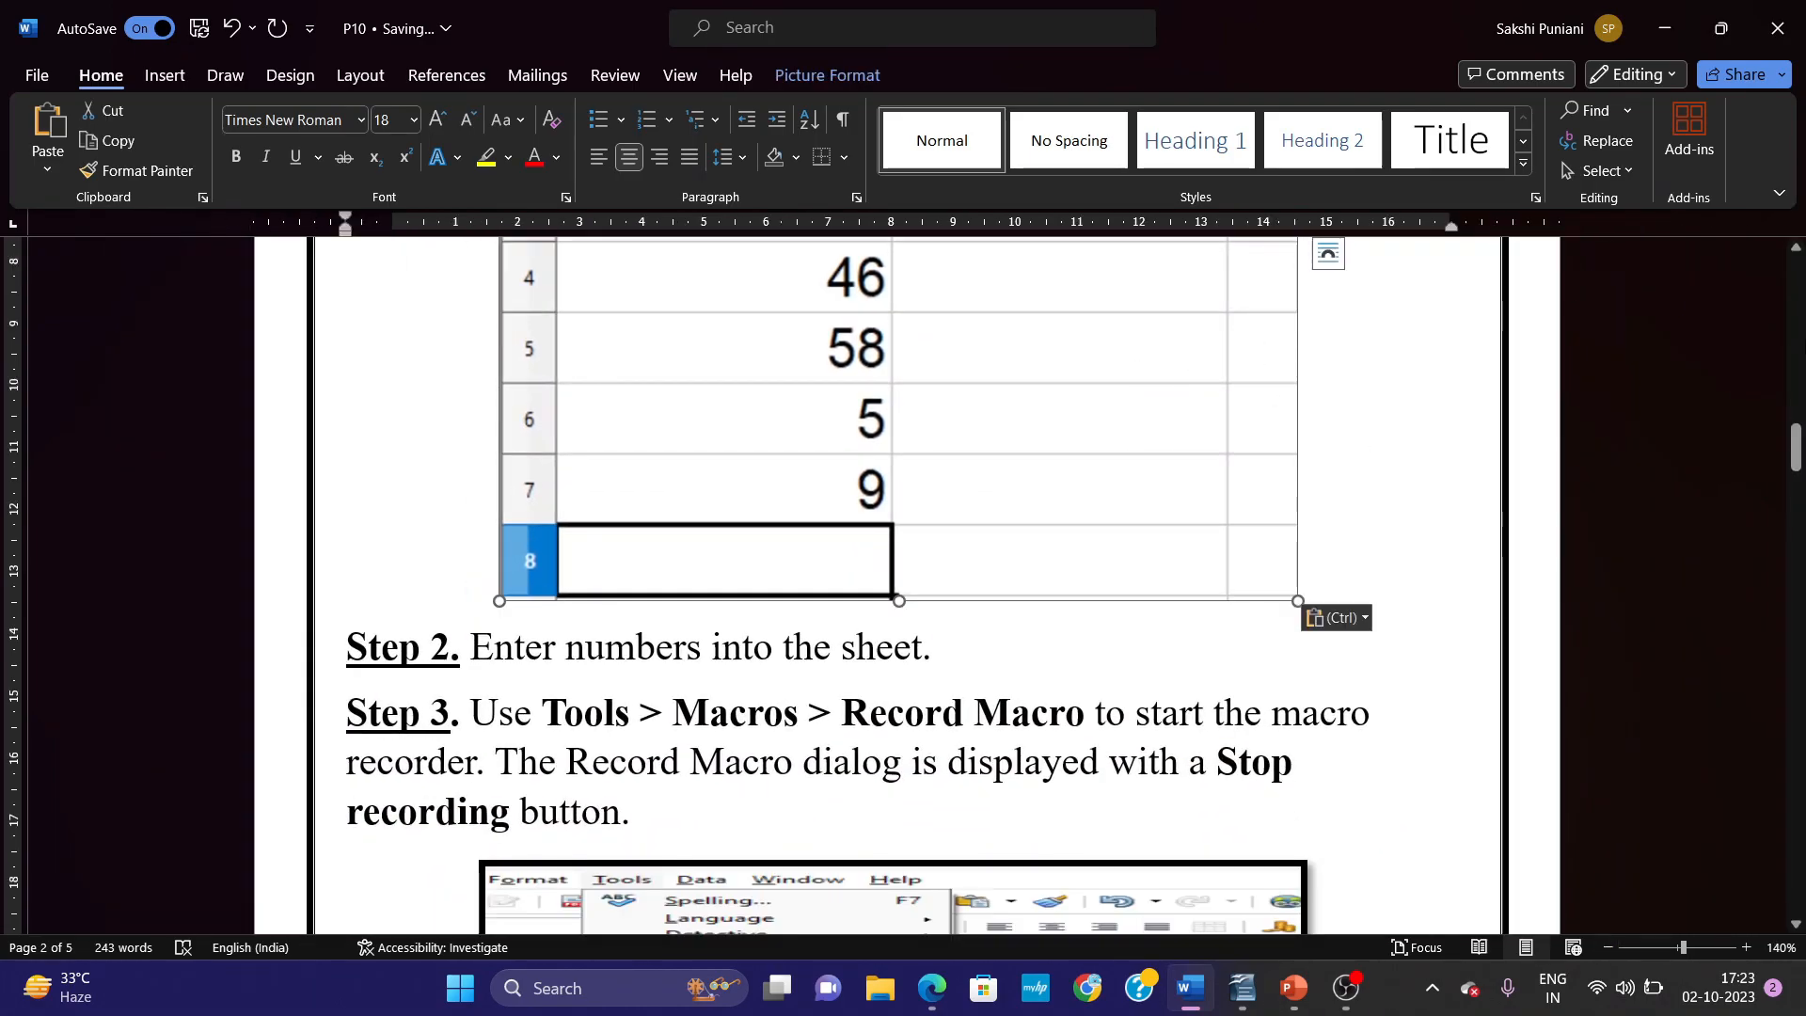
{"action": "left_click_drag", "start_coordinate": [1799, 433], "coordinate": [1799, 379]}
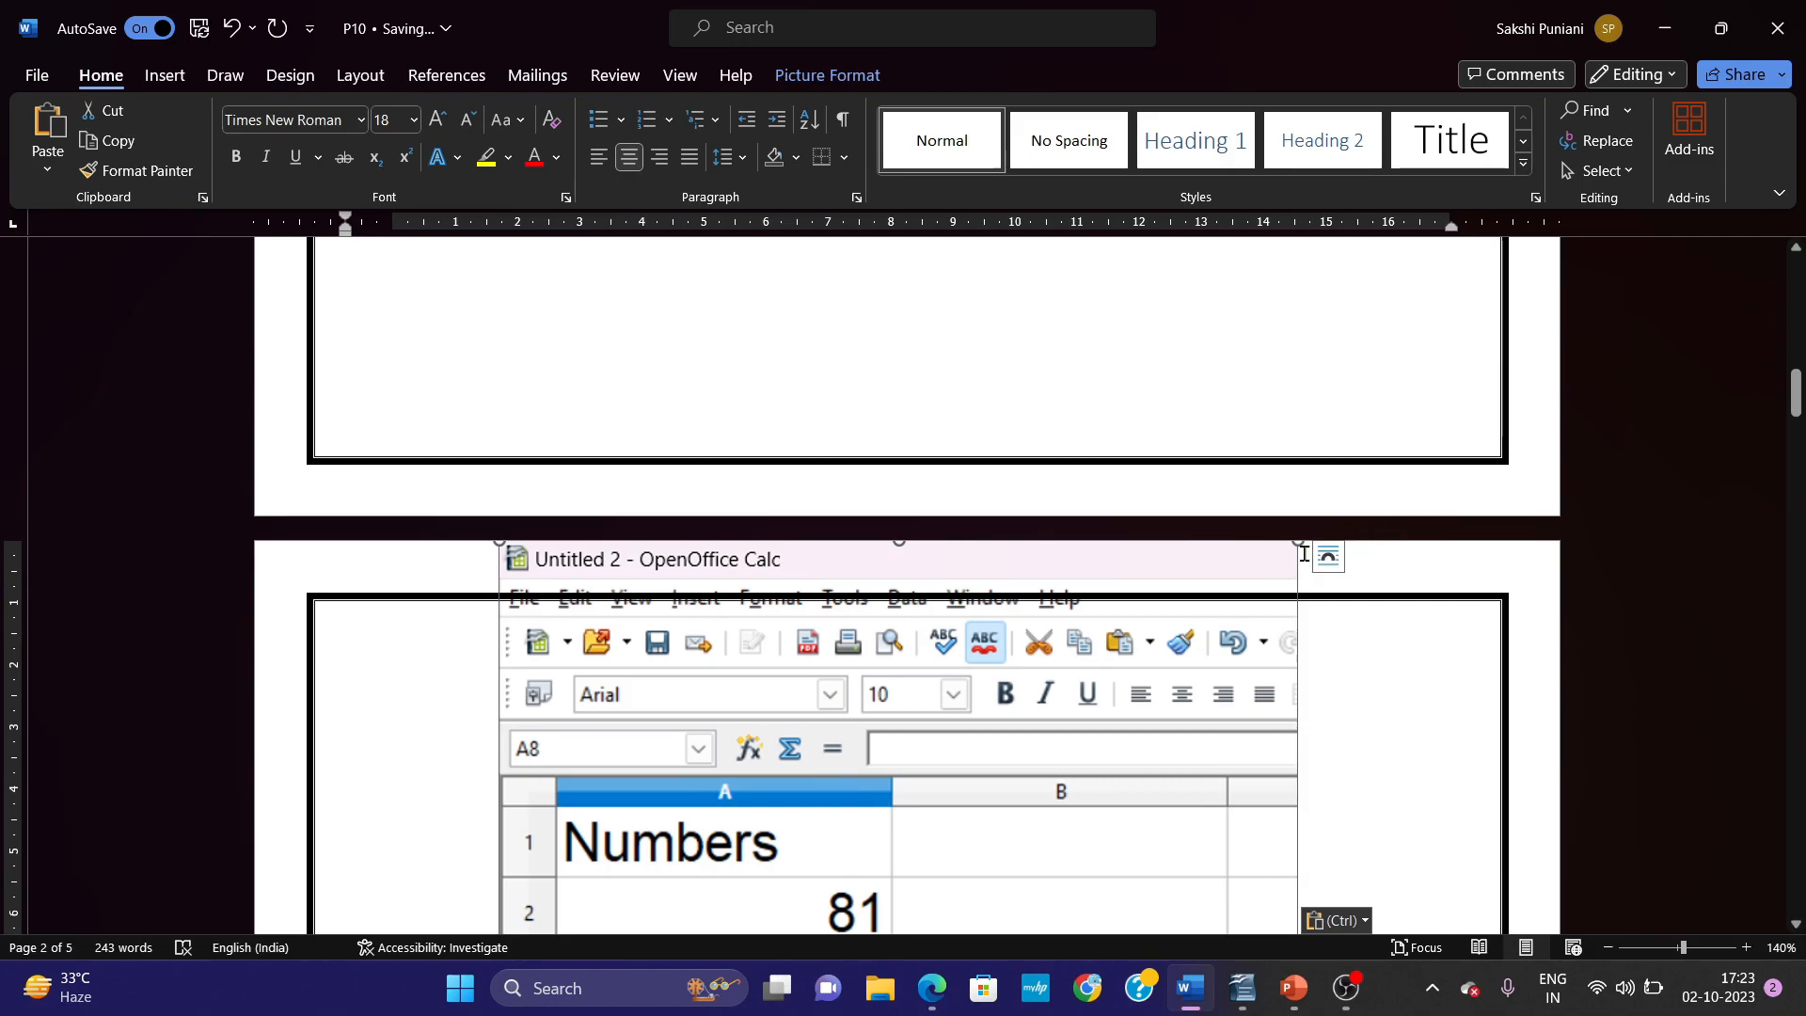
{"action": "left_click_drag", "start_coordinate": [1297, 546], "coordinate": [1190, 650]}
{"action": "scroll", "coordinate": [1219, 513], "scroll_direction": "down", "scroll_amount": 3}
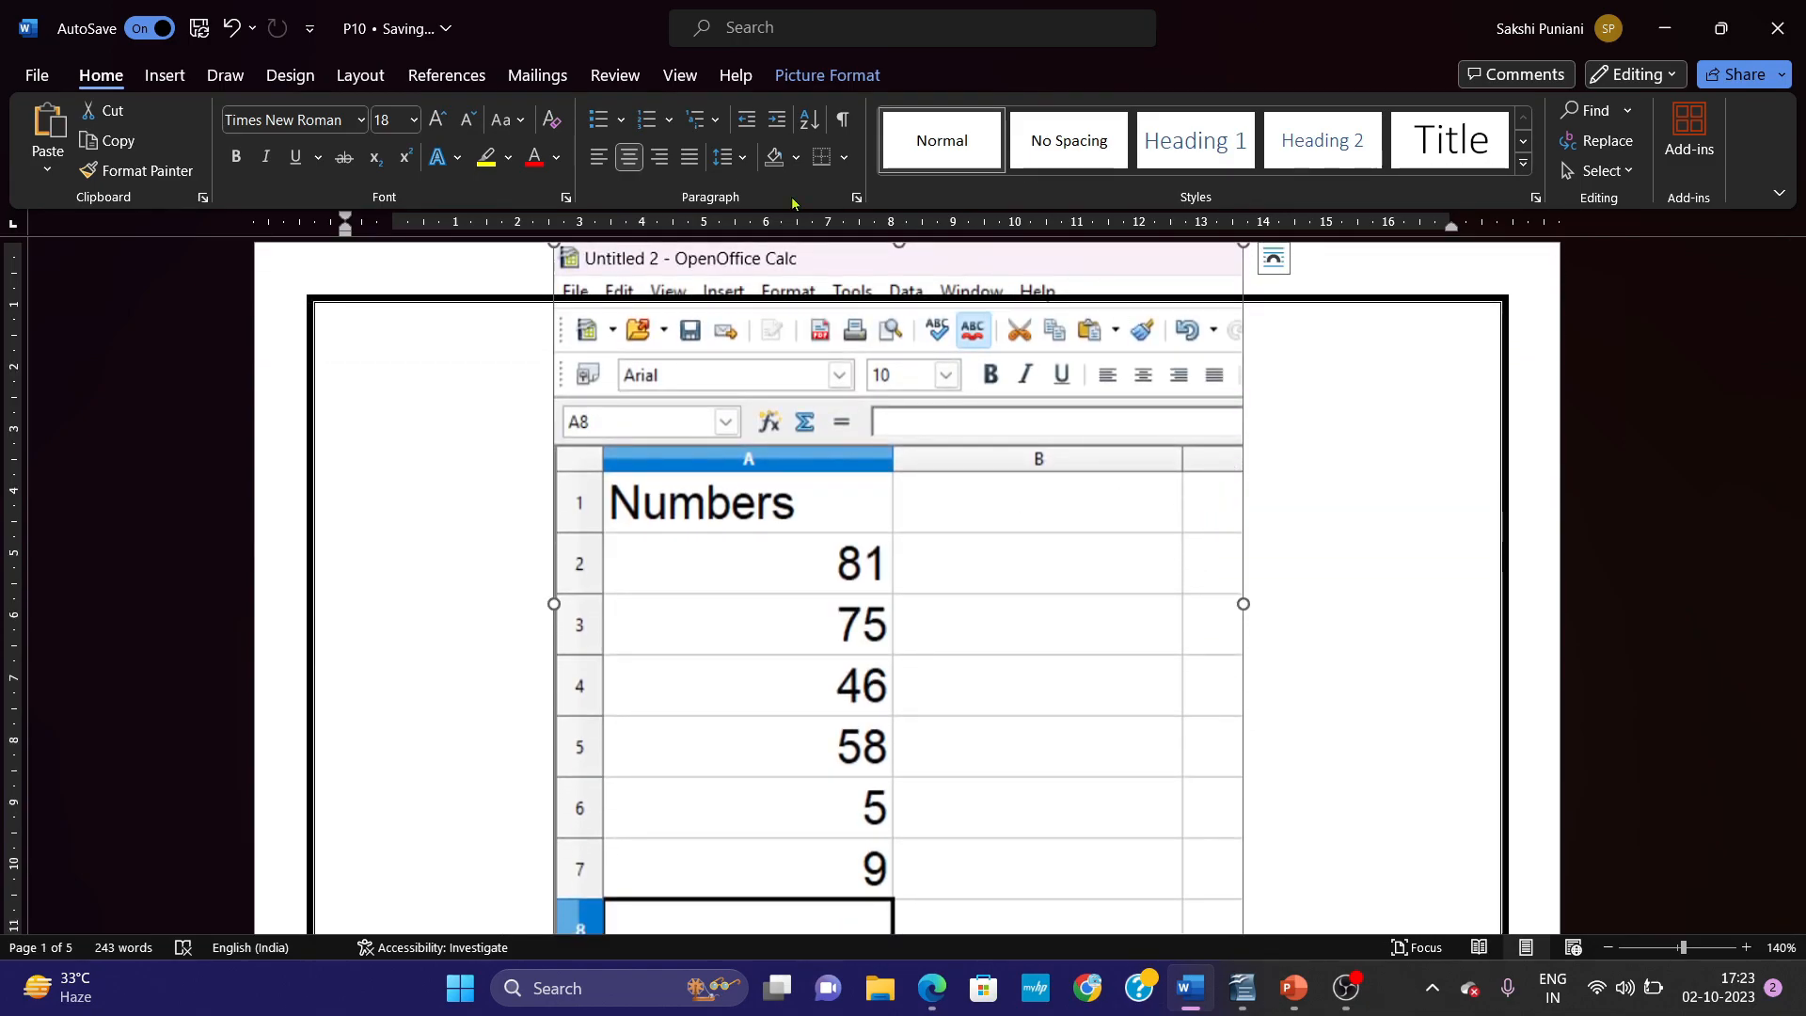
Apply the thick black frame picture style to the pasted spreadsheet screenshot.
{"action": "left_click", "coordinate": [845, 79]}
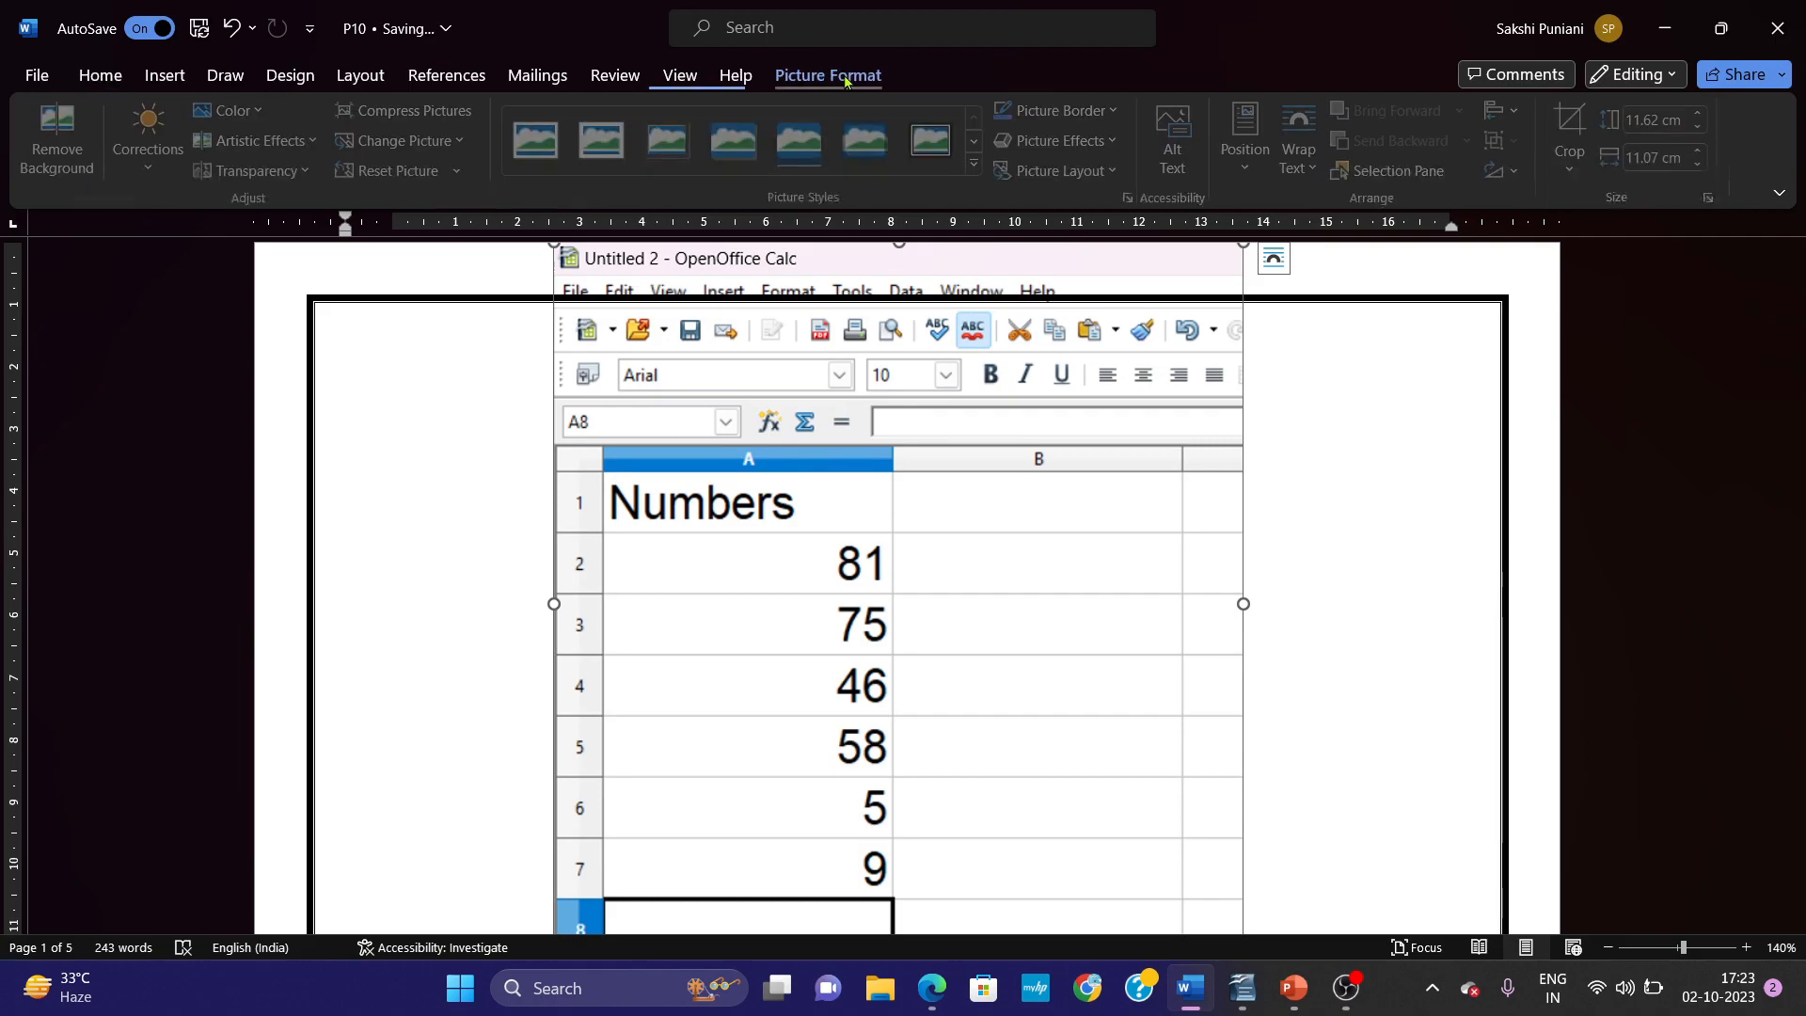
{"action": "left_click", "coordinate": [979, 164]}
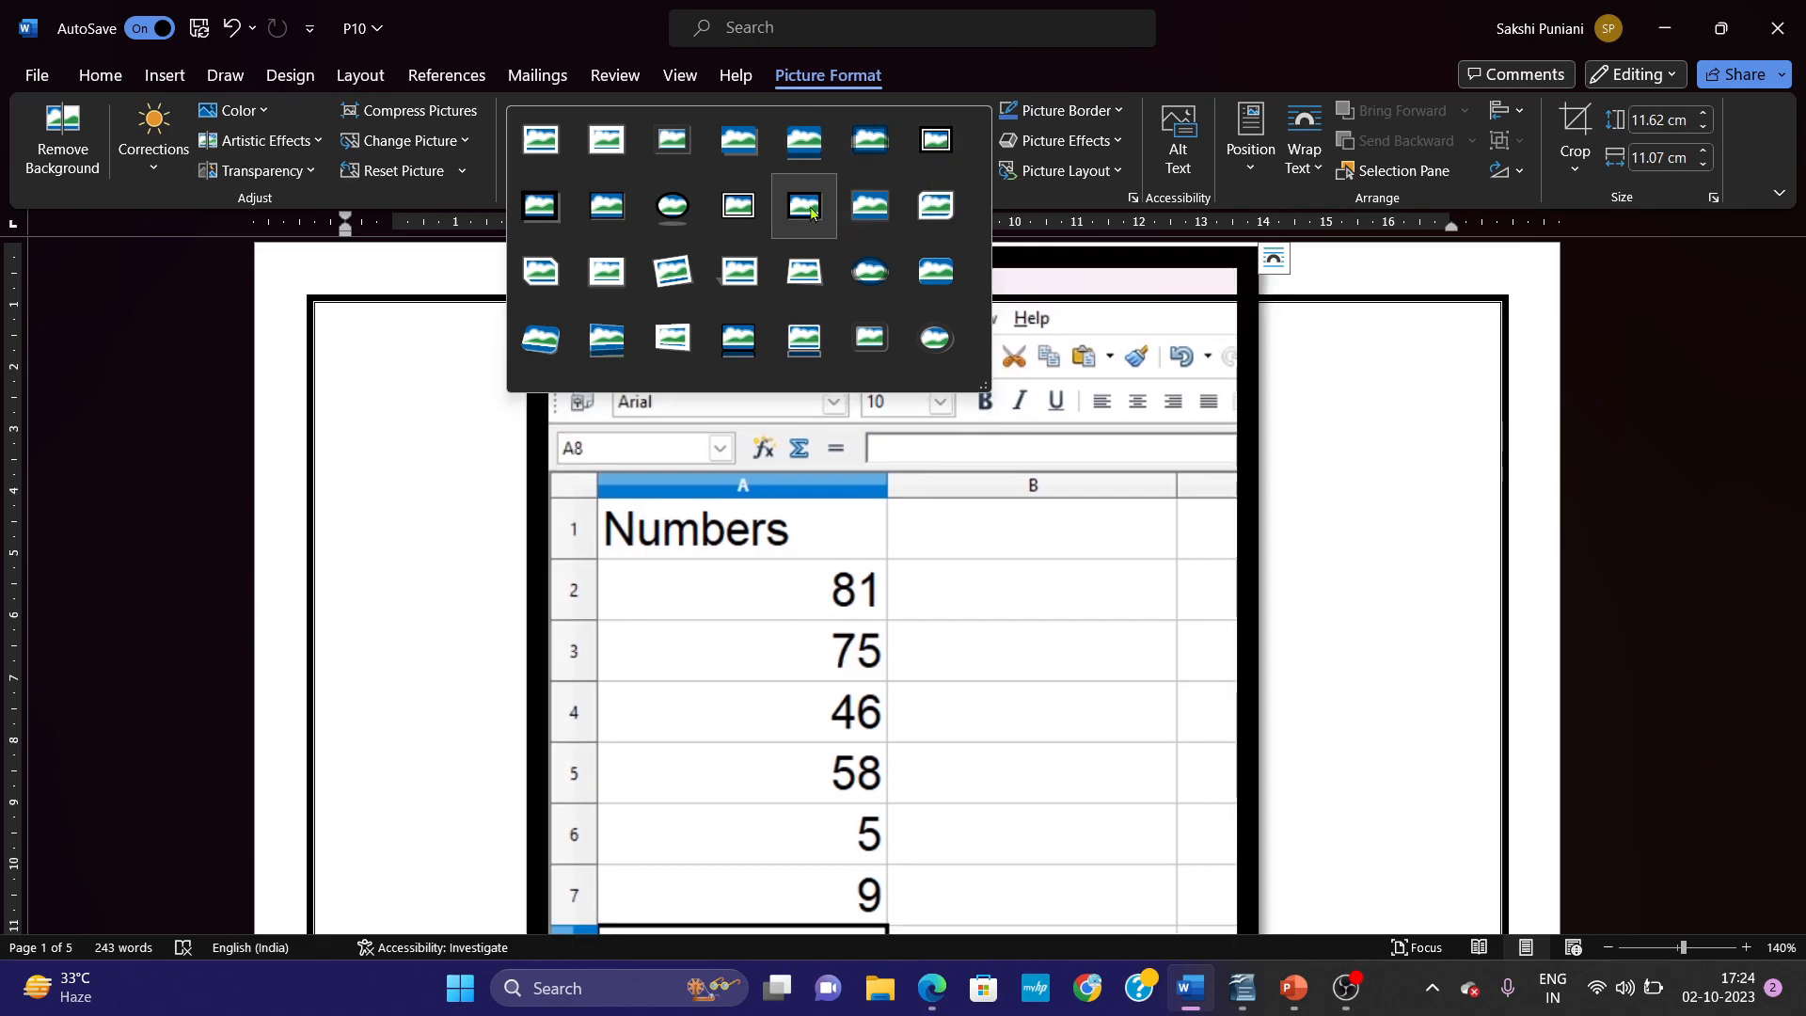
{"action": "left_click", "coordinate": [804, 205]}
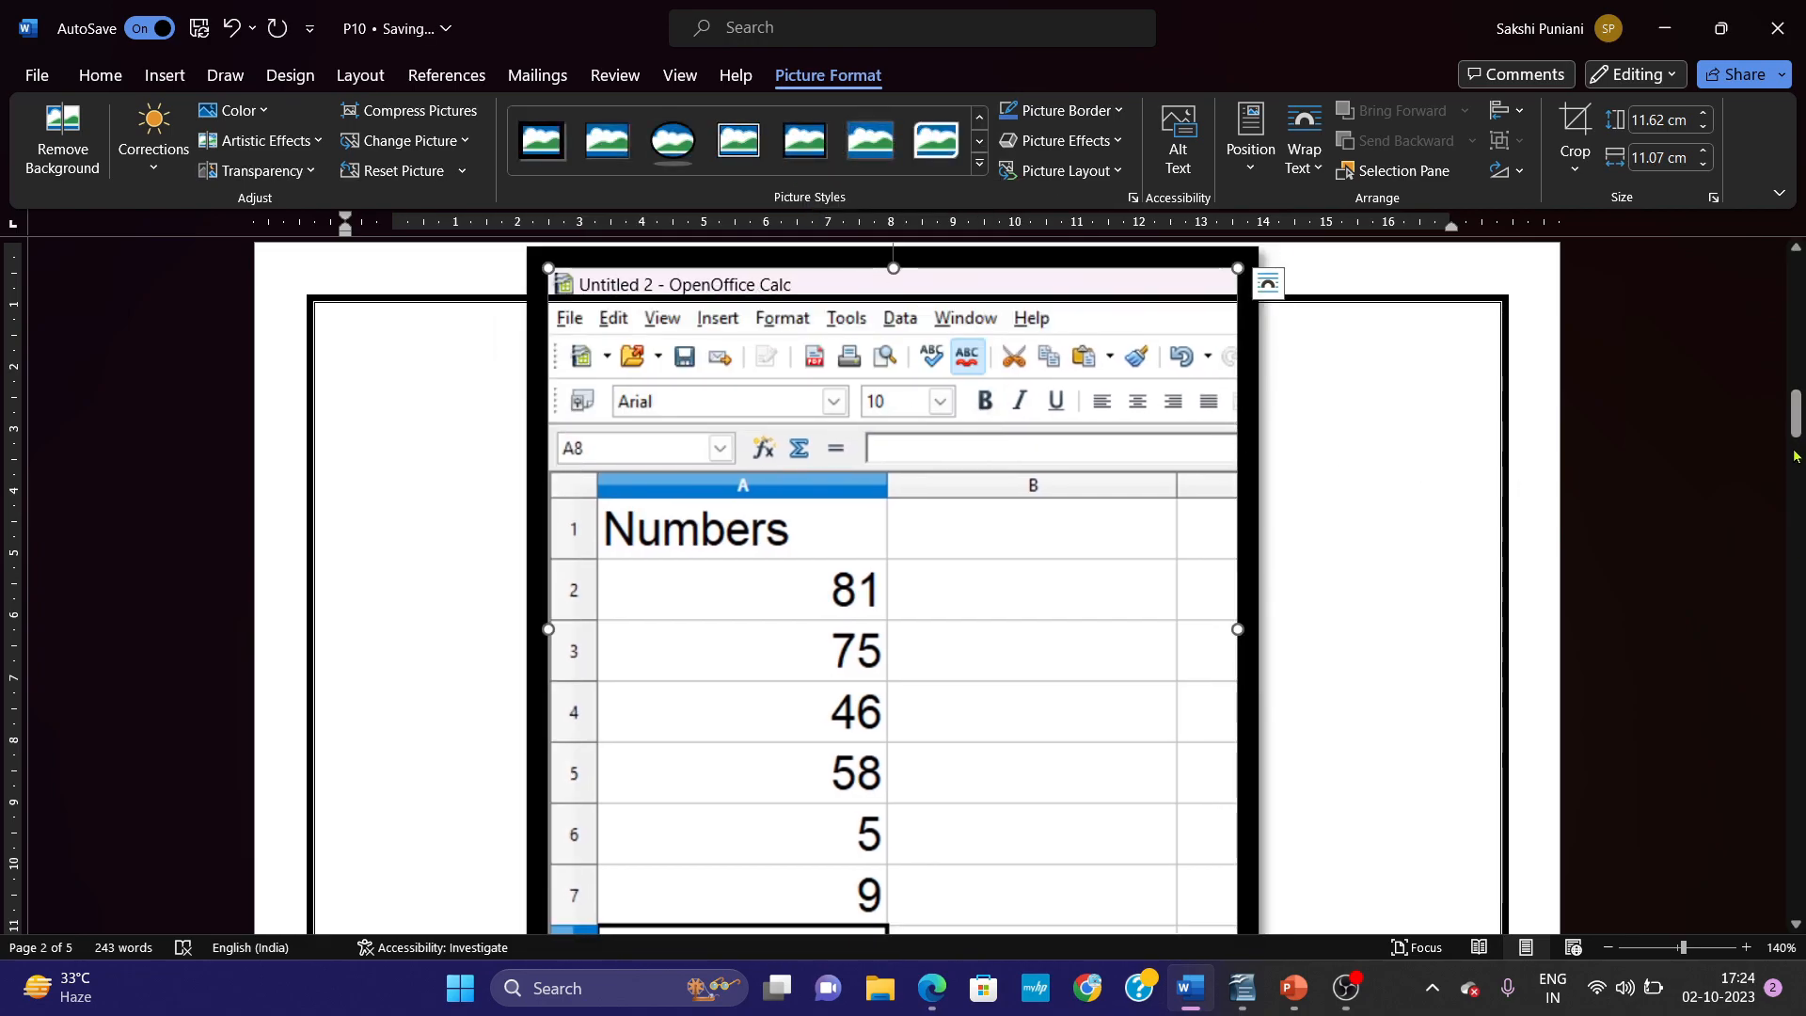
Cut the framed screenshot out of the document and remove the blank lines left above Step 2.
{"action": "mouse_move", "coordinate": [1797, 434]}
{"action": "left_mouse_down"}
{"action": "mouse_move", "coordinate": [1799, 361]}
{"action": "mouse_move", "coordinate": [1798, 440]}
{"action": "left_mouse_up"}
{"action": "key", "text": "ctrl+x"}
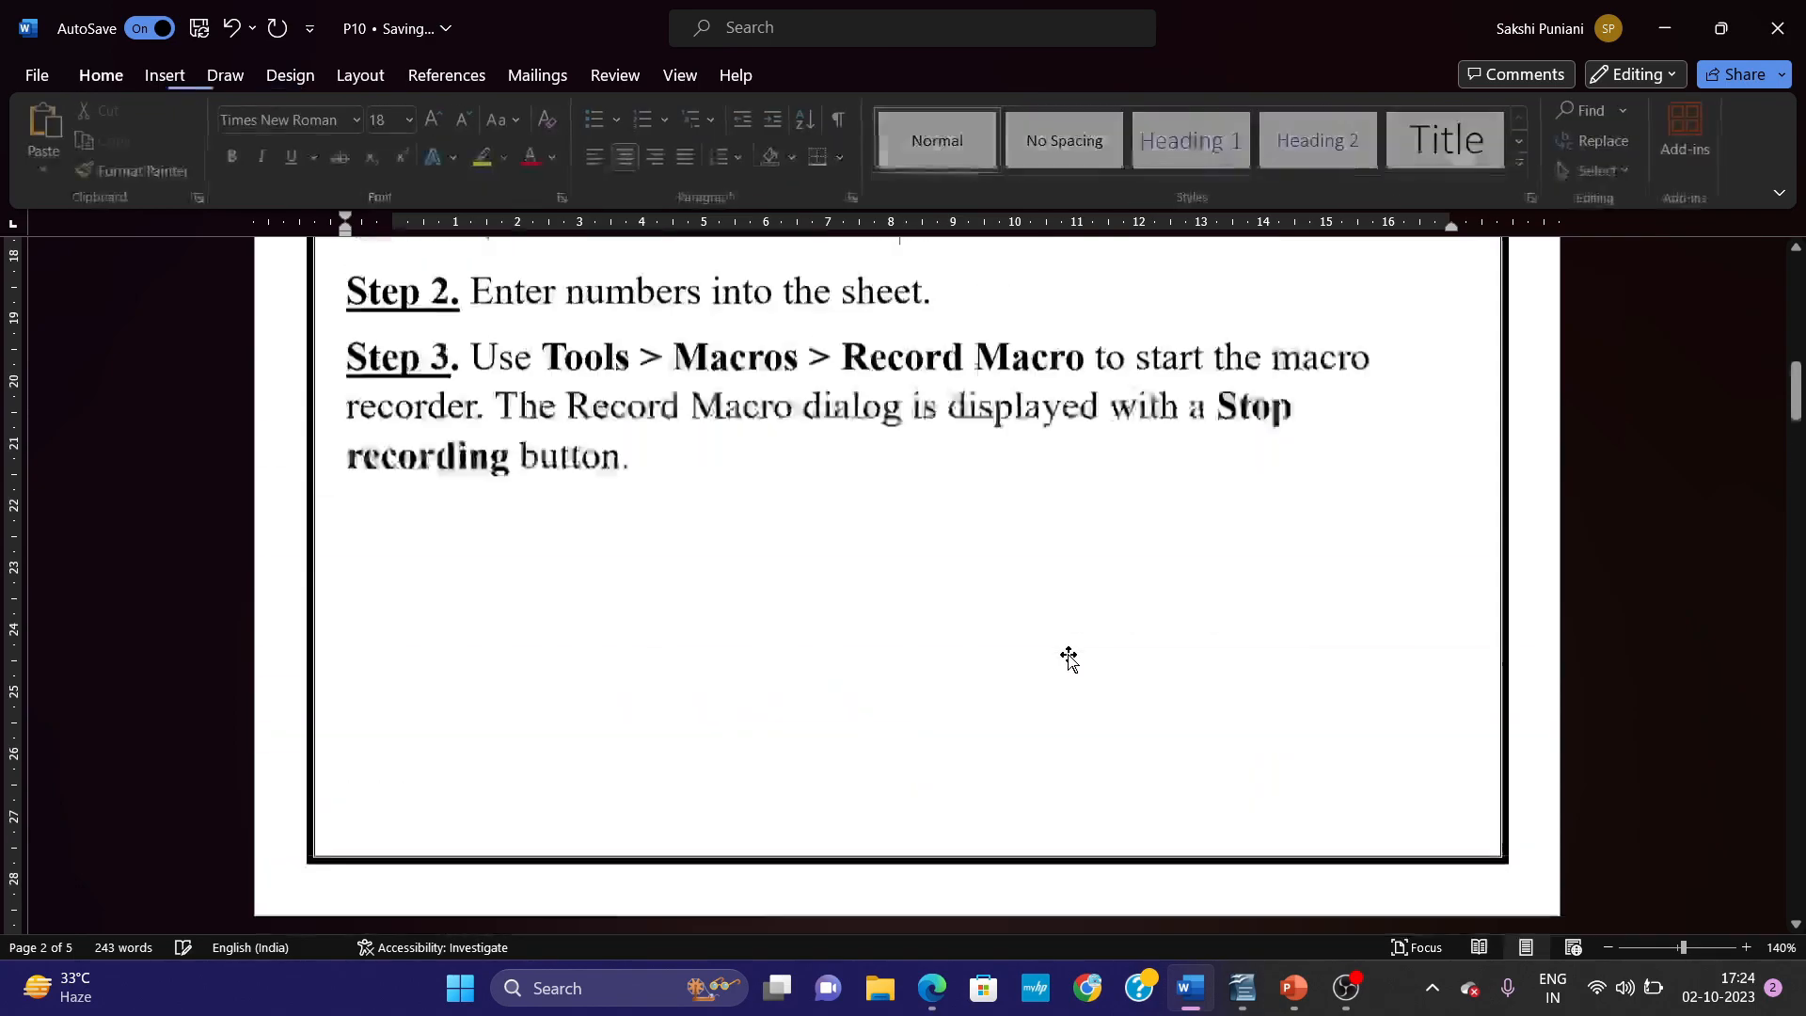
{"action": "mouse_move", "coordinate": [1797, 386]}
{"action": "left_mouse_down"}
{"action": "mouse_move", "coordinate": [1797, 334]}
{"action": "mouse_move", "coordinate": [1797, 350]}
{"action": "left_mouse_up"}
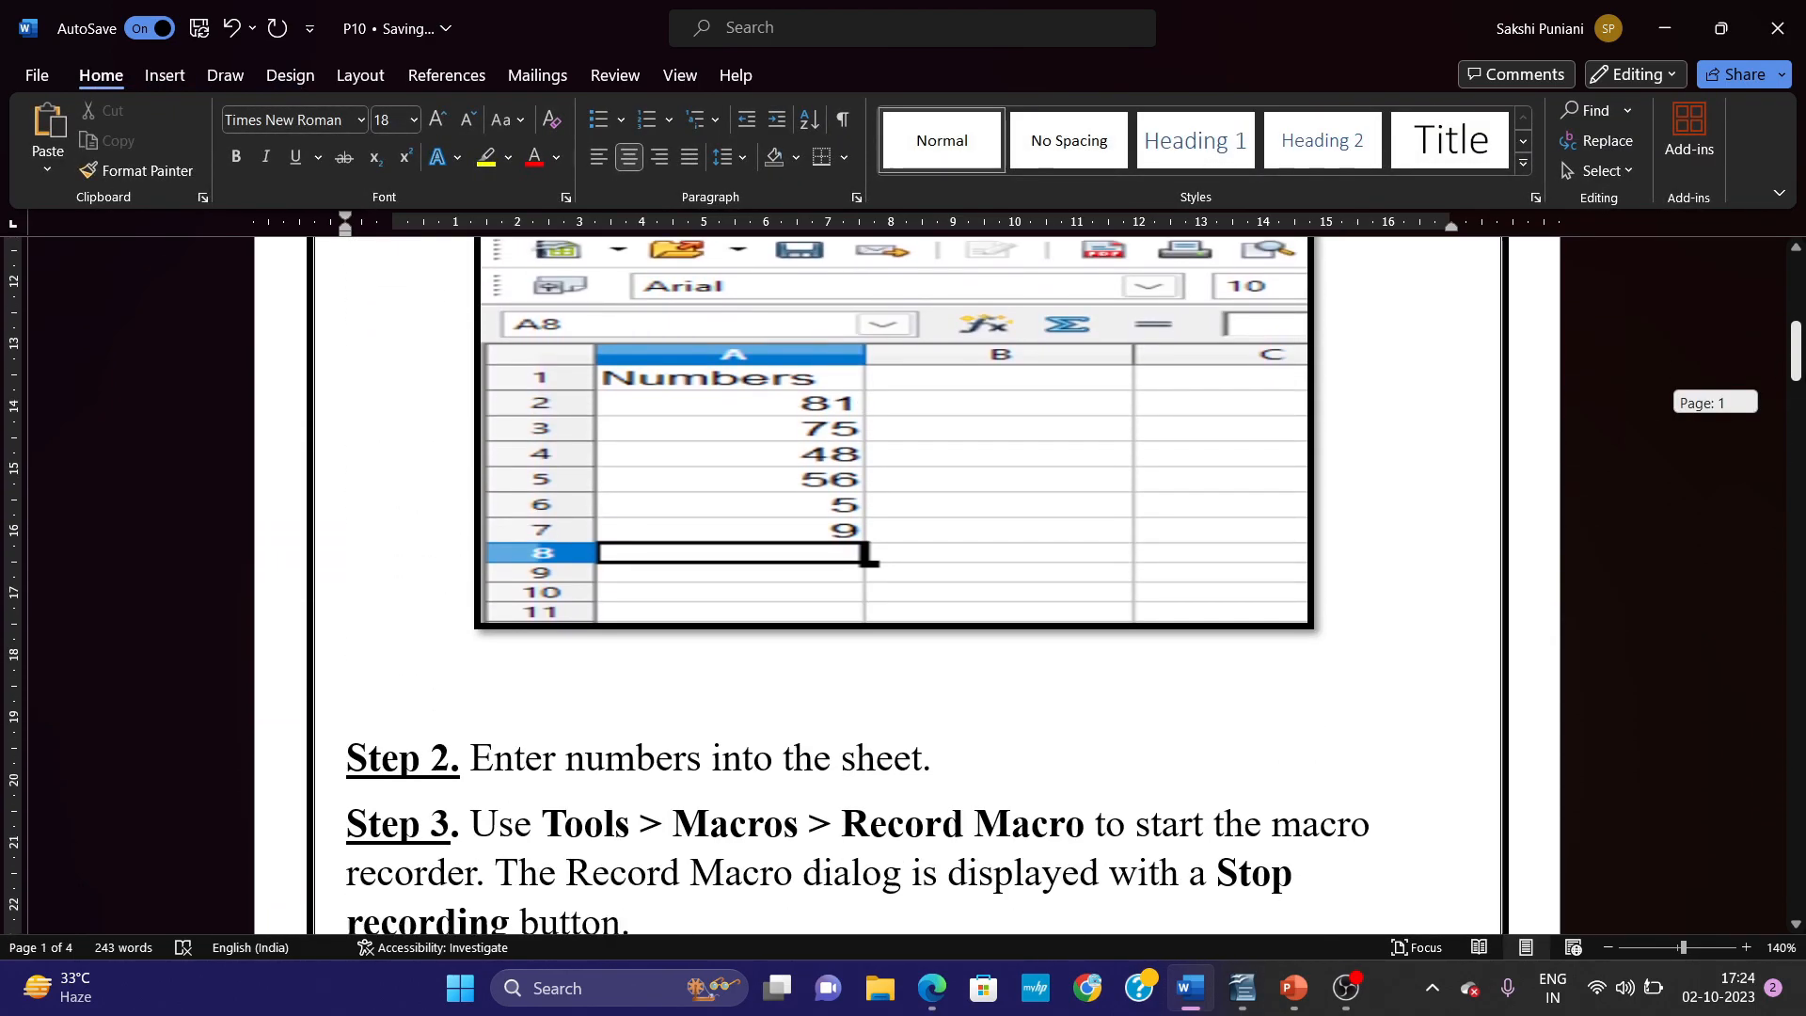
{"action": "key", "text": "BackSpace"}
{"action": "key", "text": "BackSpace"}
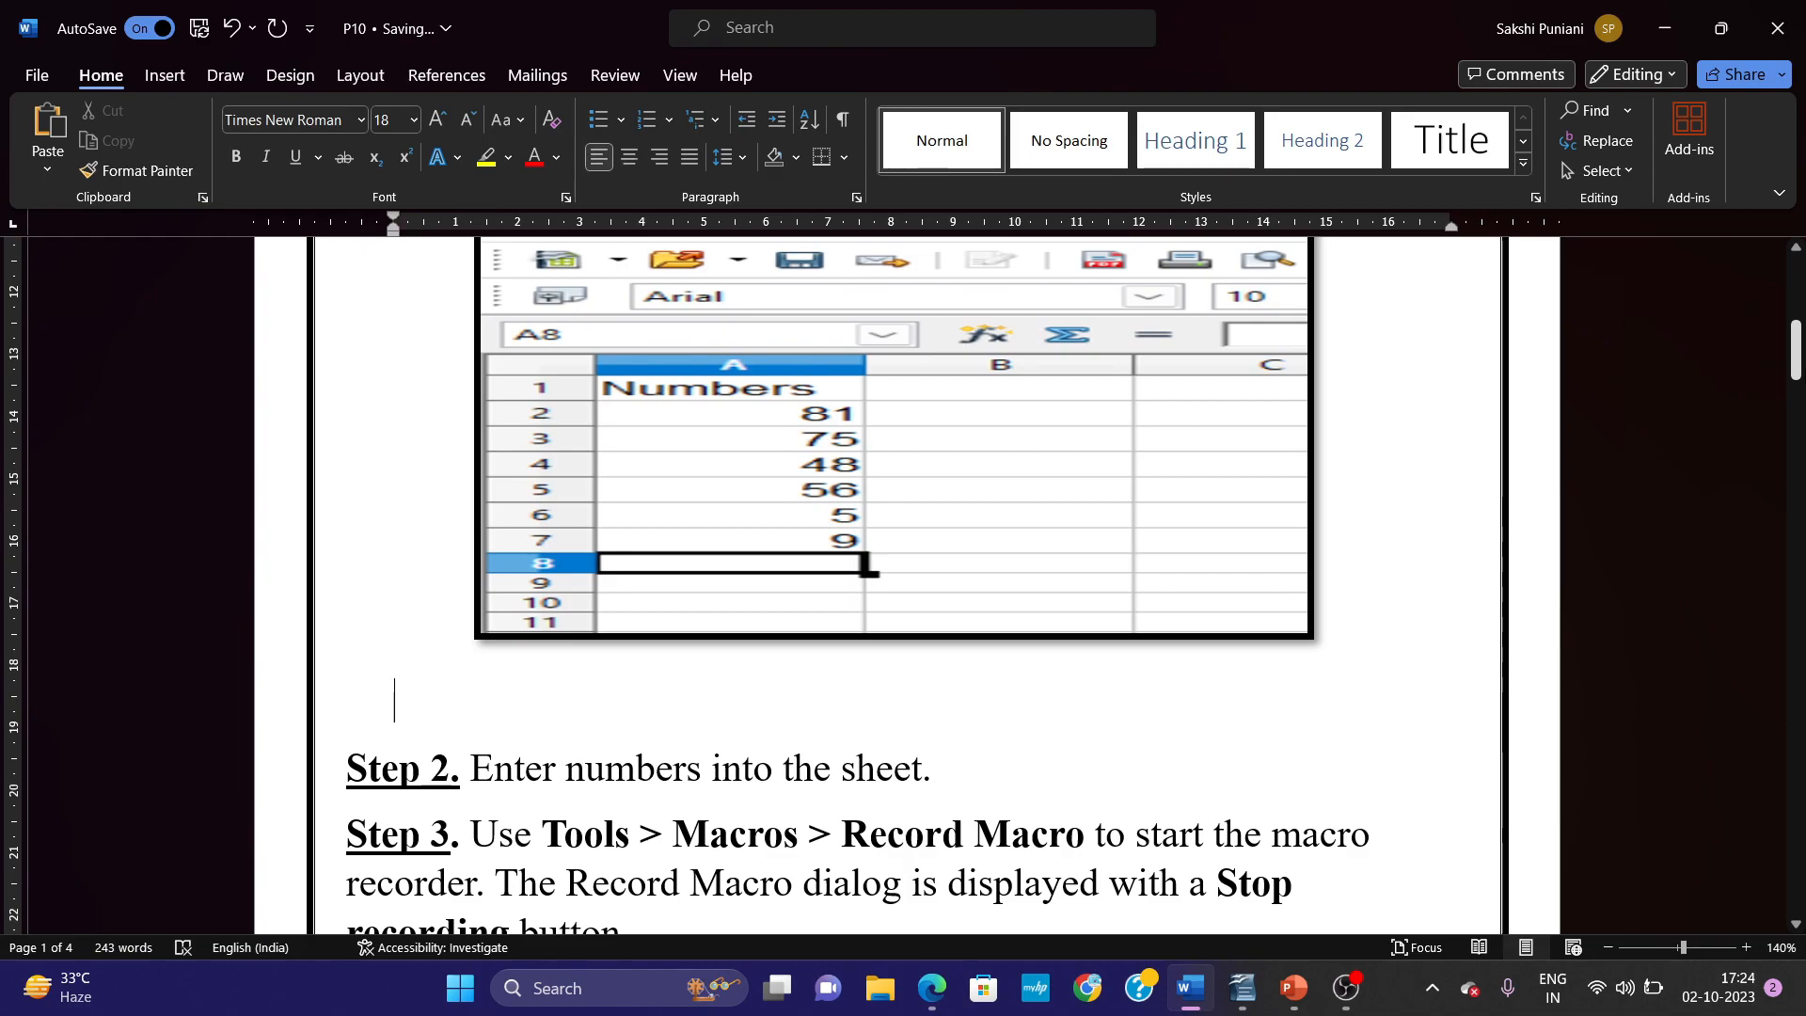
{"action": "key", "text": "BackSpace"}
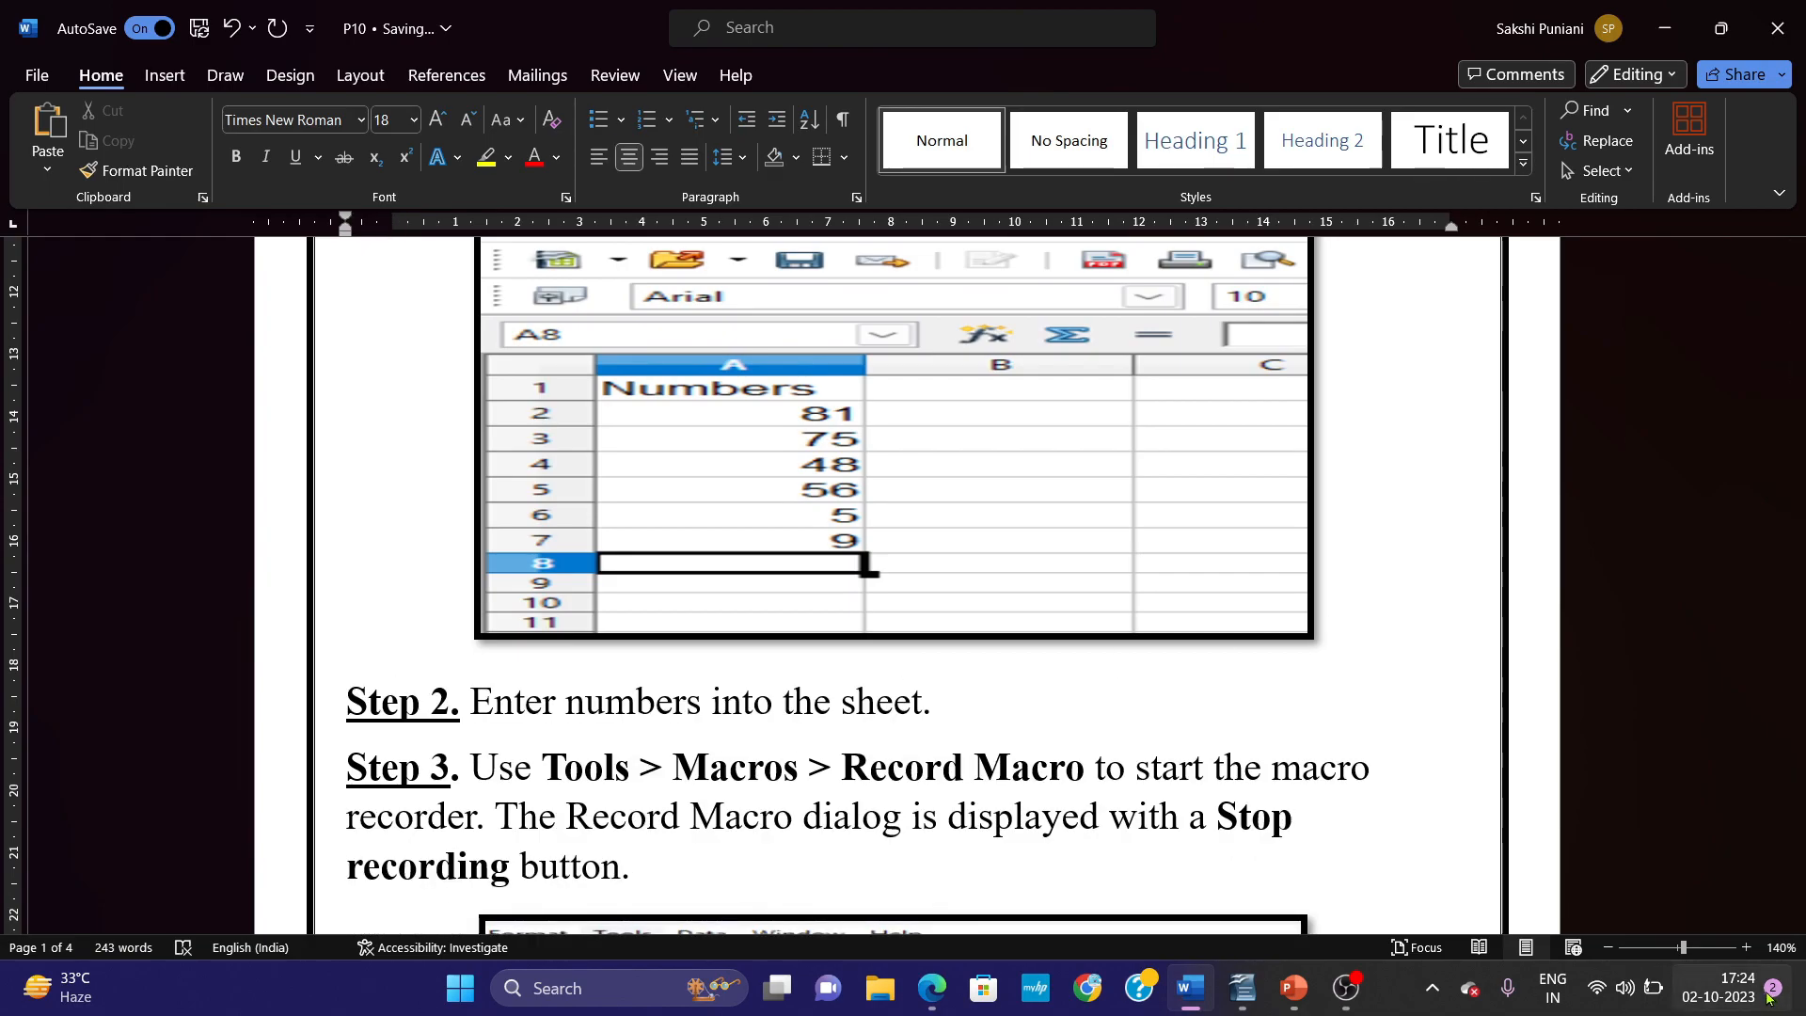
Review Step 3 and its picture, highlighting the words Tools, Macros and Record Macro in the instruction.
{"action": "scroll", "coordinate": [903, 565], "scroll_direction": "up", "scroll_amount": 3}
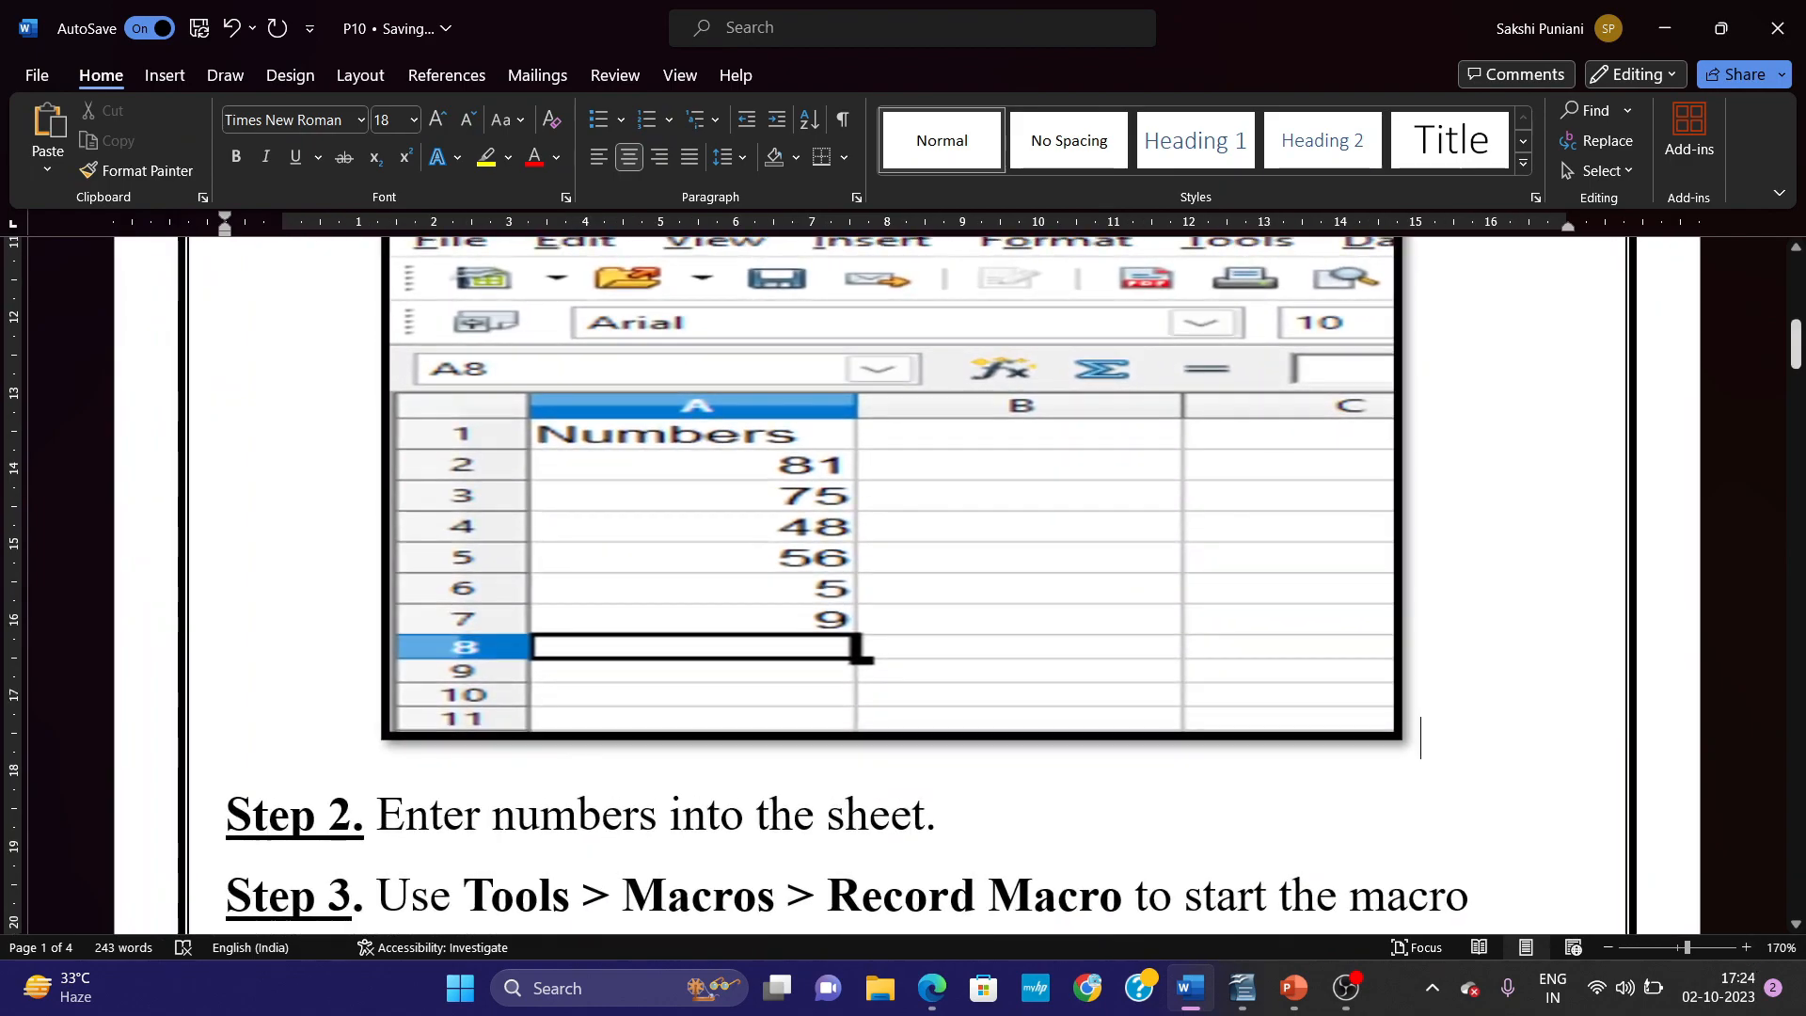
{"action": "left_click_drag", "start_coordinate": [1797, 343], "coordinate": [1796, 386]}
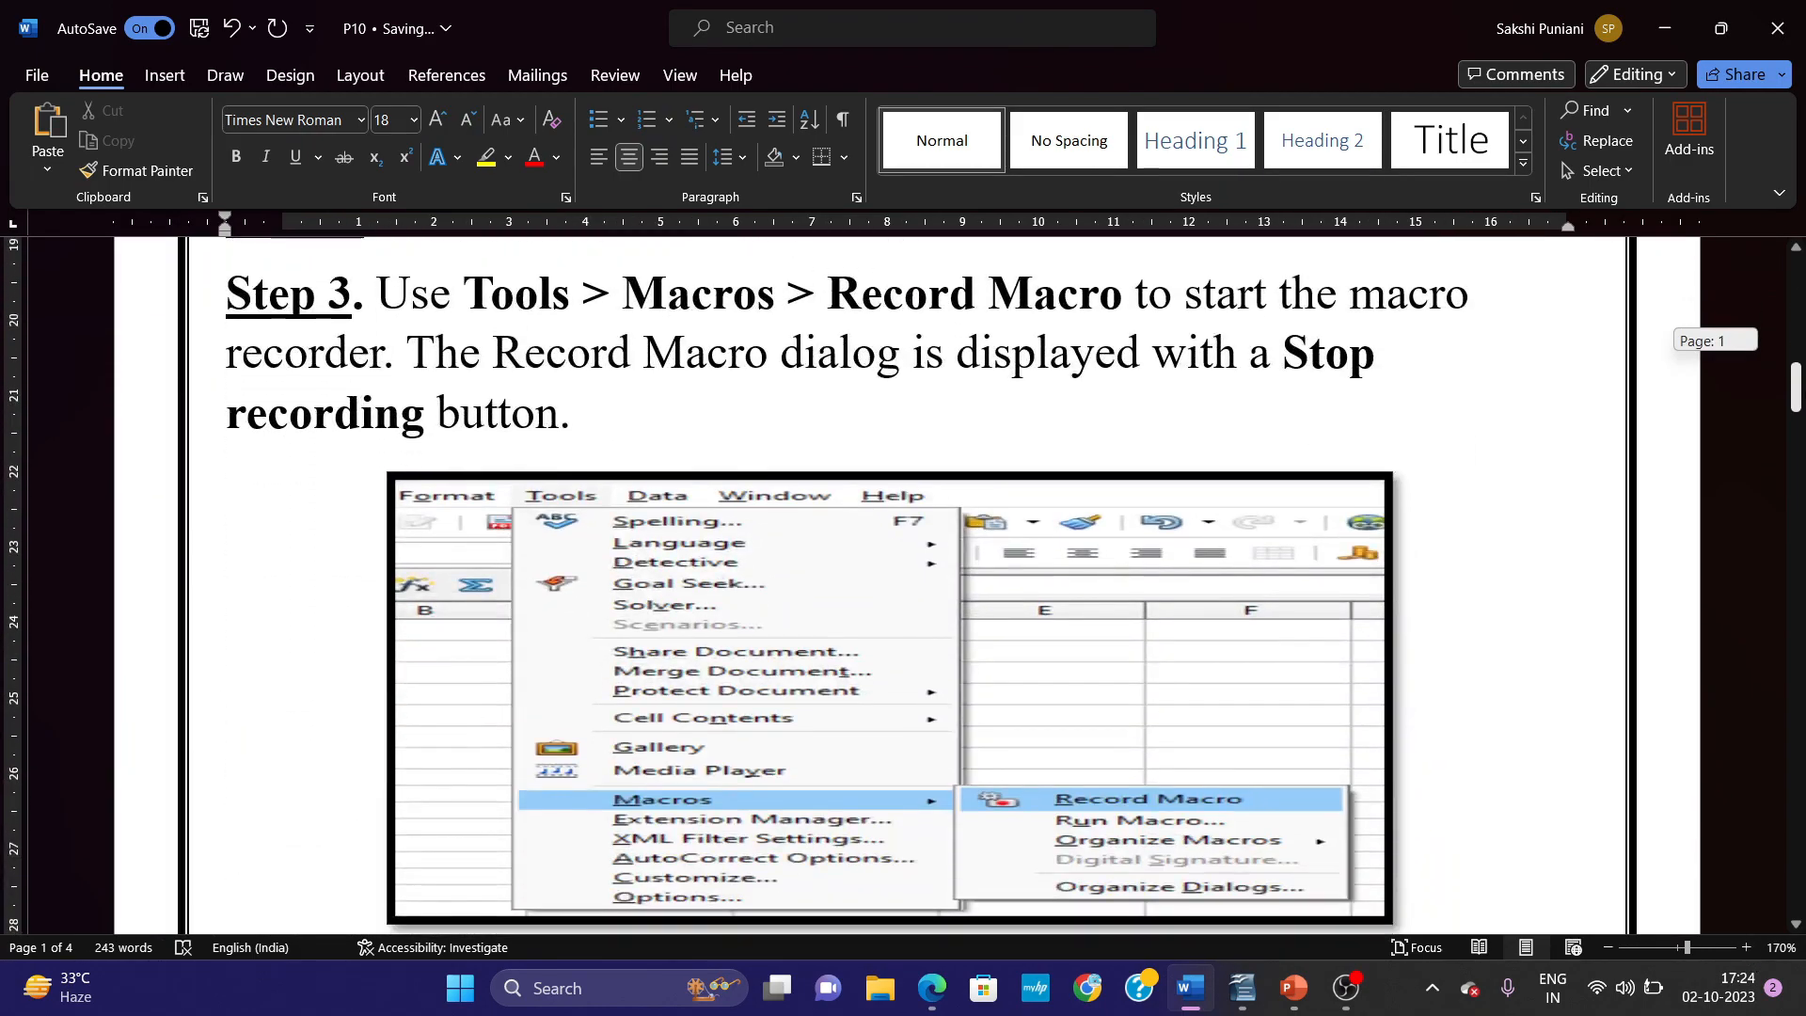
{"action": "left_click_drag", "start_coordinate": [450, 288], "coordinate": [569, 295]}
{"action": "left_click_drag", "start_coordinate": [692, 296], "coordinate": [758, 296]}
{"action": "left_click_drag", "start_coordinate": [914, 308], "coordinate": [1127, 301]}
{"action": "left_click_drag", "start_coordinate": [516, 313], "coordinate": [782, 296]}
{"action": "left_click_drag", "start_coordinate": [903, 301], "coordinate": [1094, 322]}
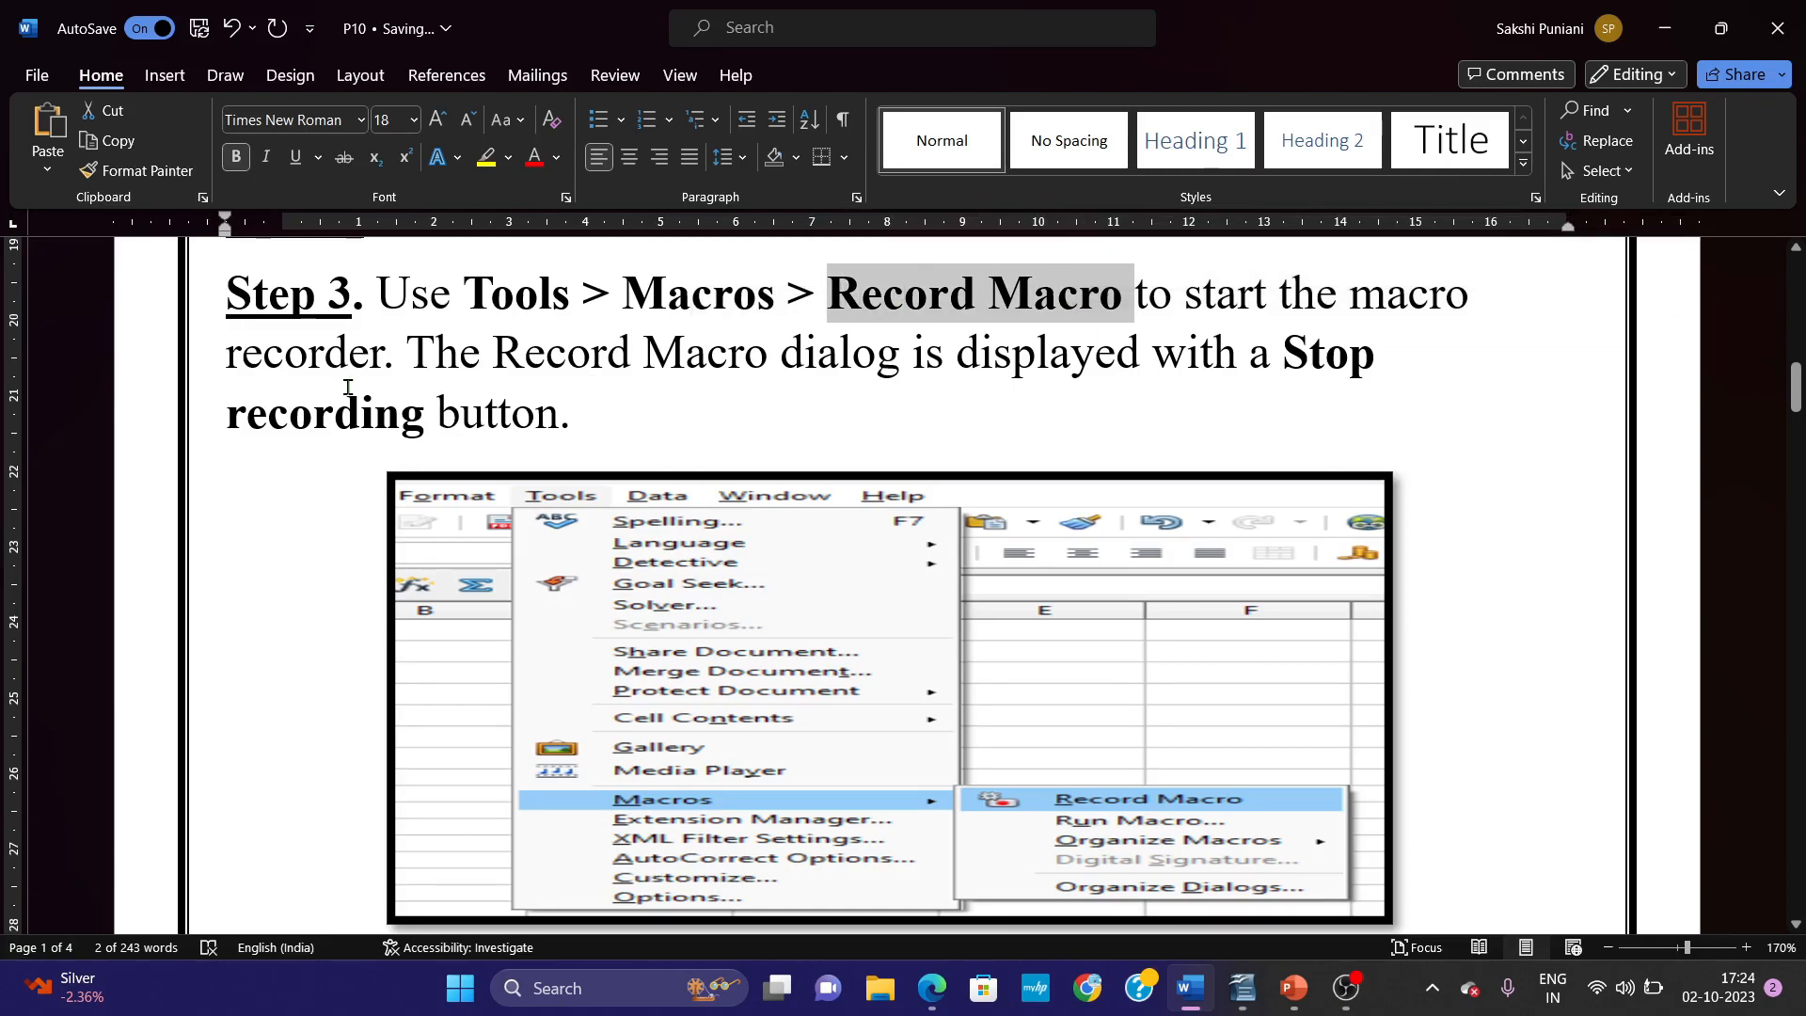
{"action": "left_click", "coordinate": [1797, 925]}
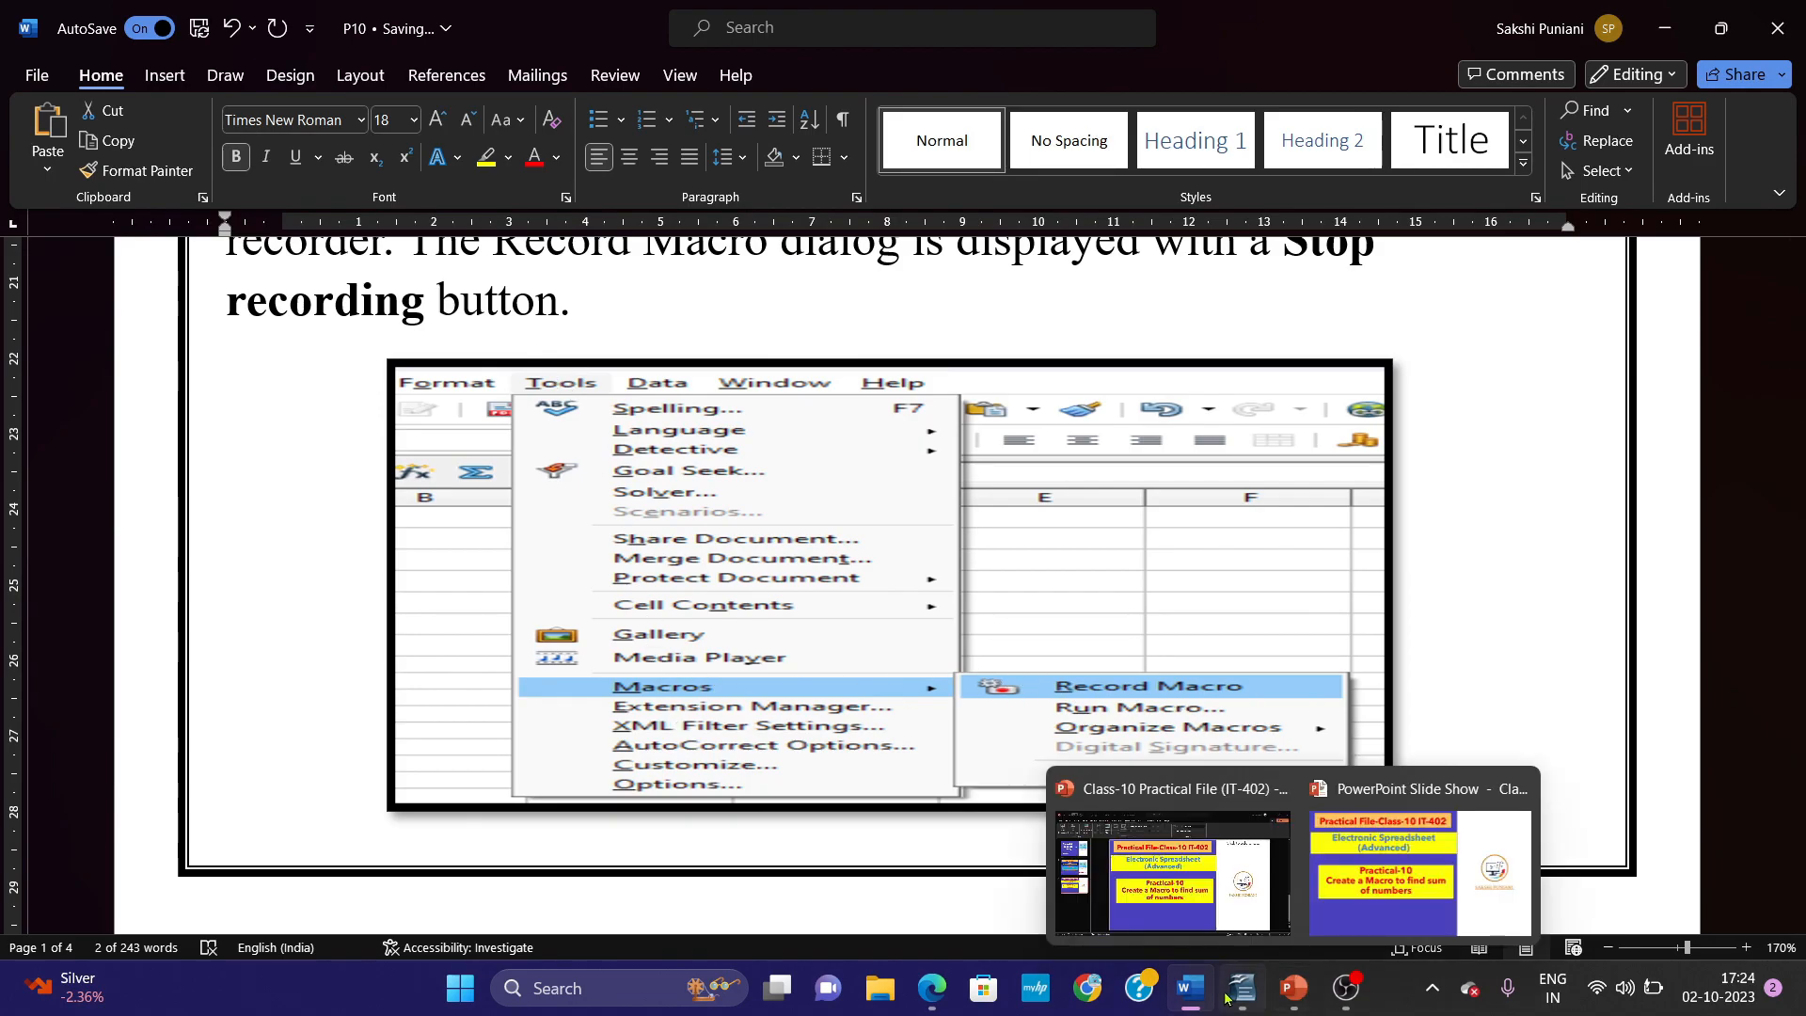
Switch to OpenOffice Calc to locate the Record Macro command, and return to Word to compare it with the Step 3 picture.
{"action": "mouse_move", "coordinate": [1229, 997]}
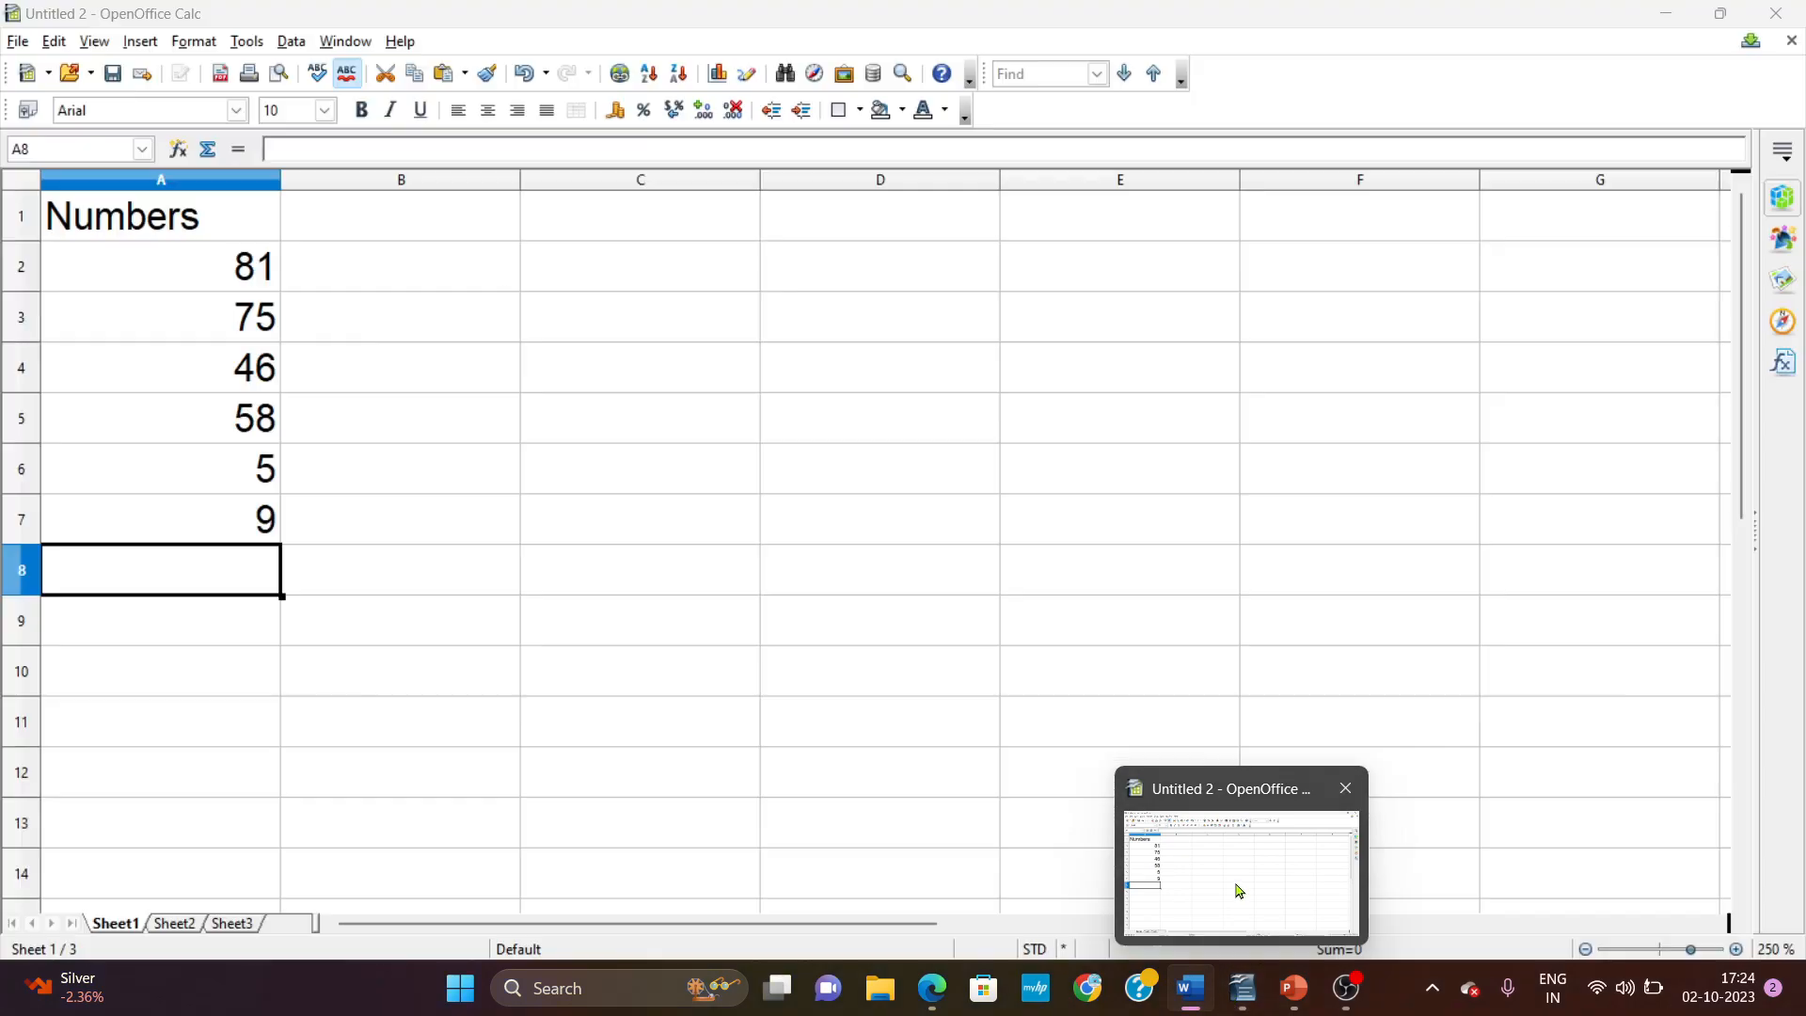
{"action": "left_click", "coordinate": [1238, 879]}
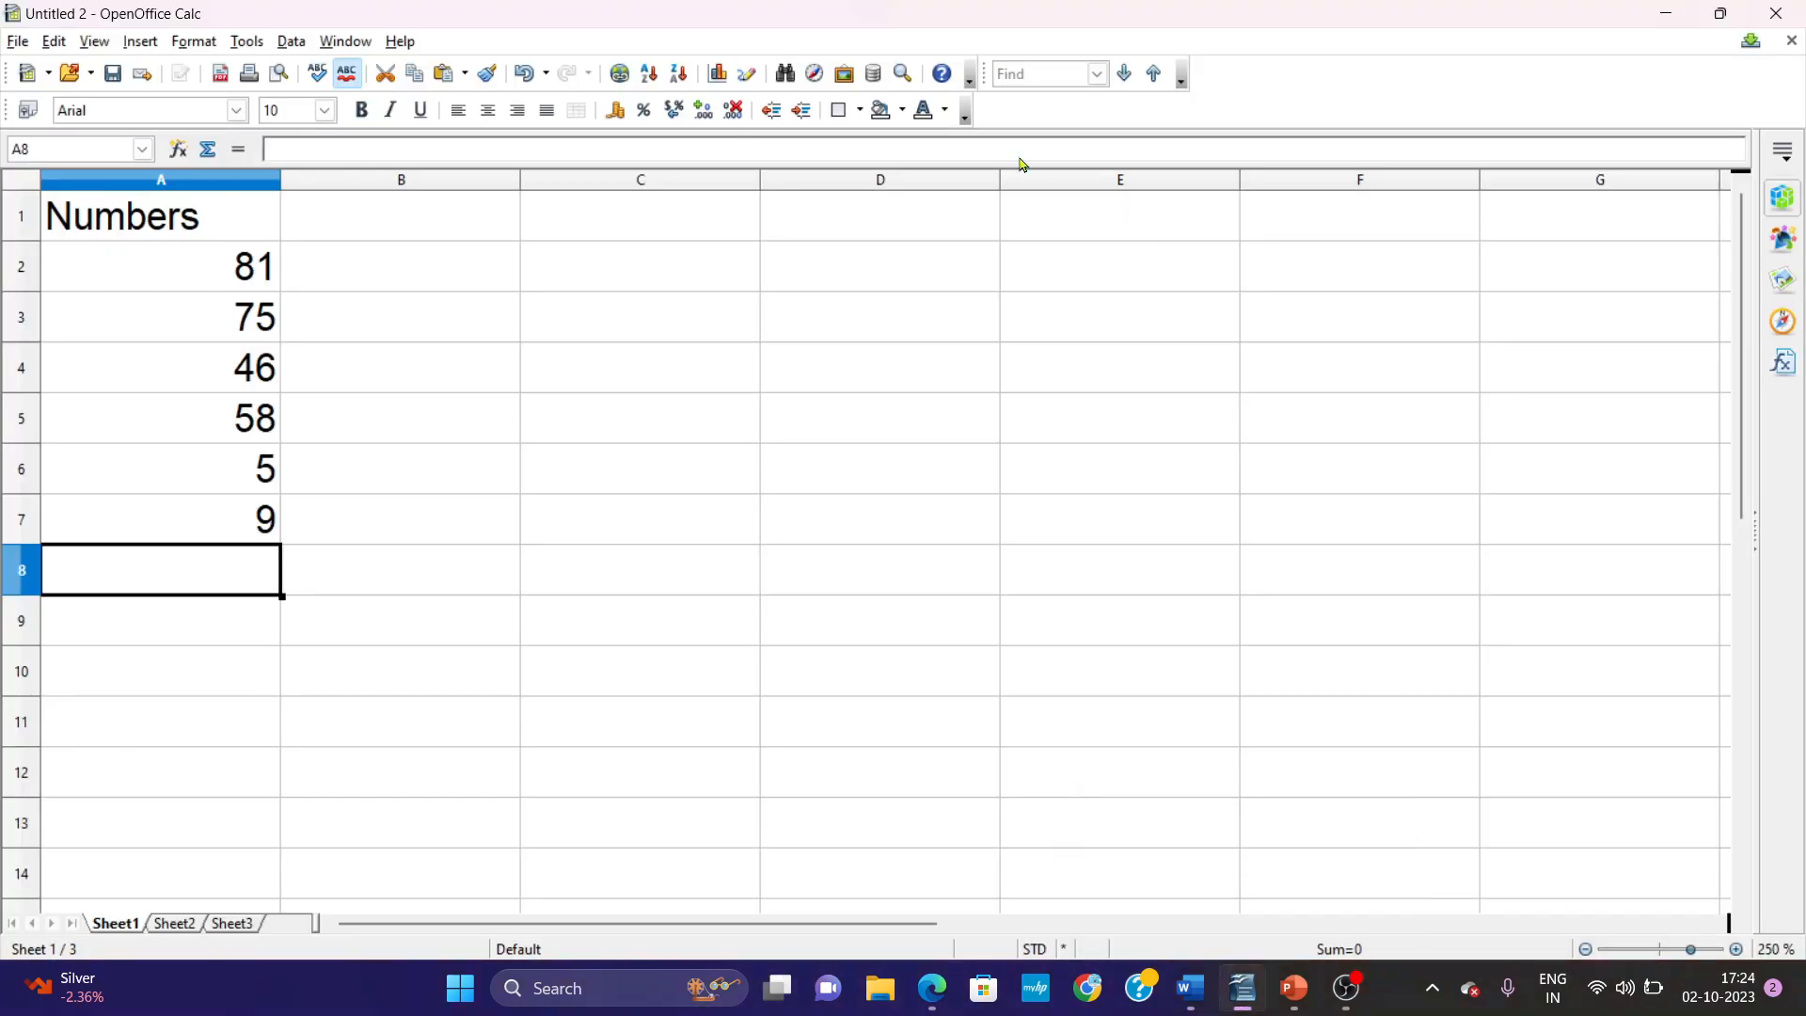
{"action": "left_click", "coordinate": [249, 43]}
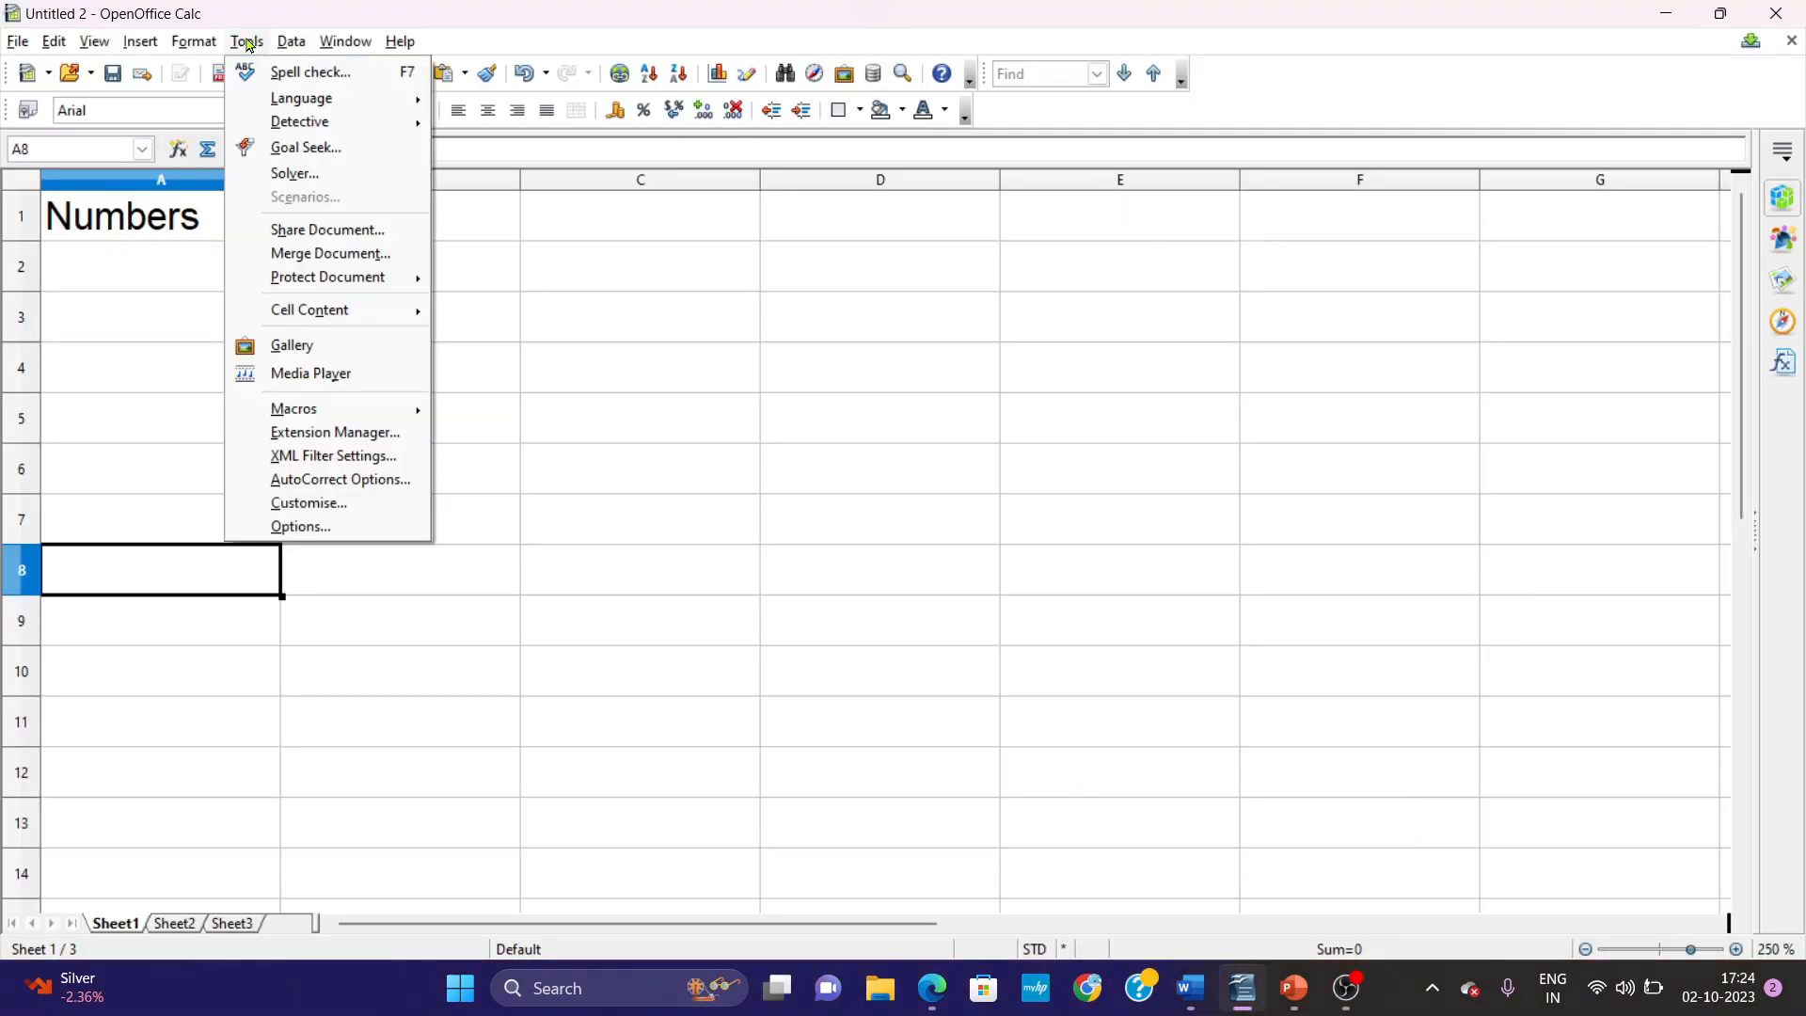
{"action": "mouse_move", "coordinate": [303, 411]}
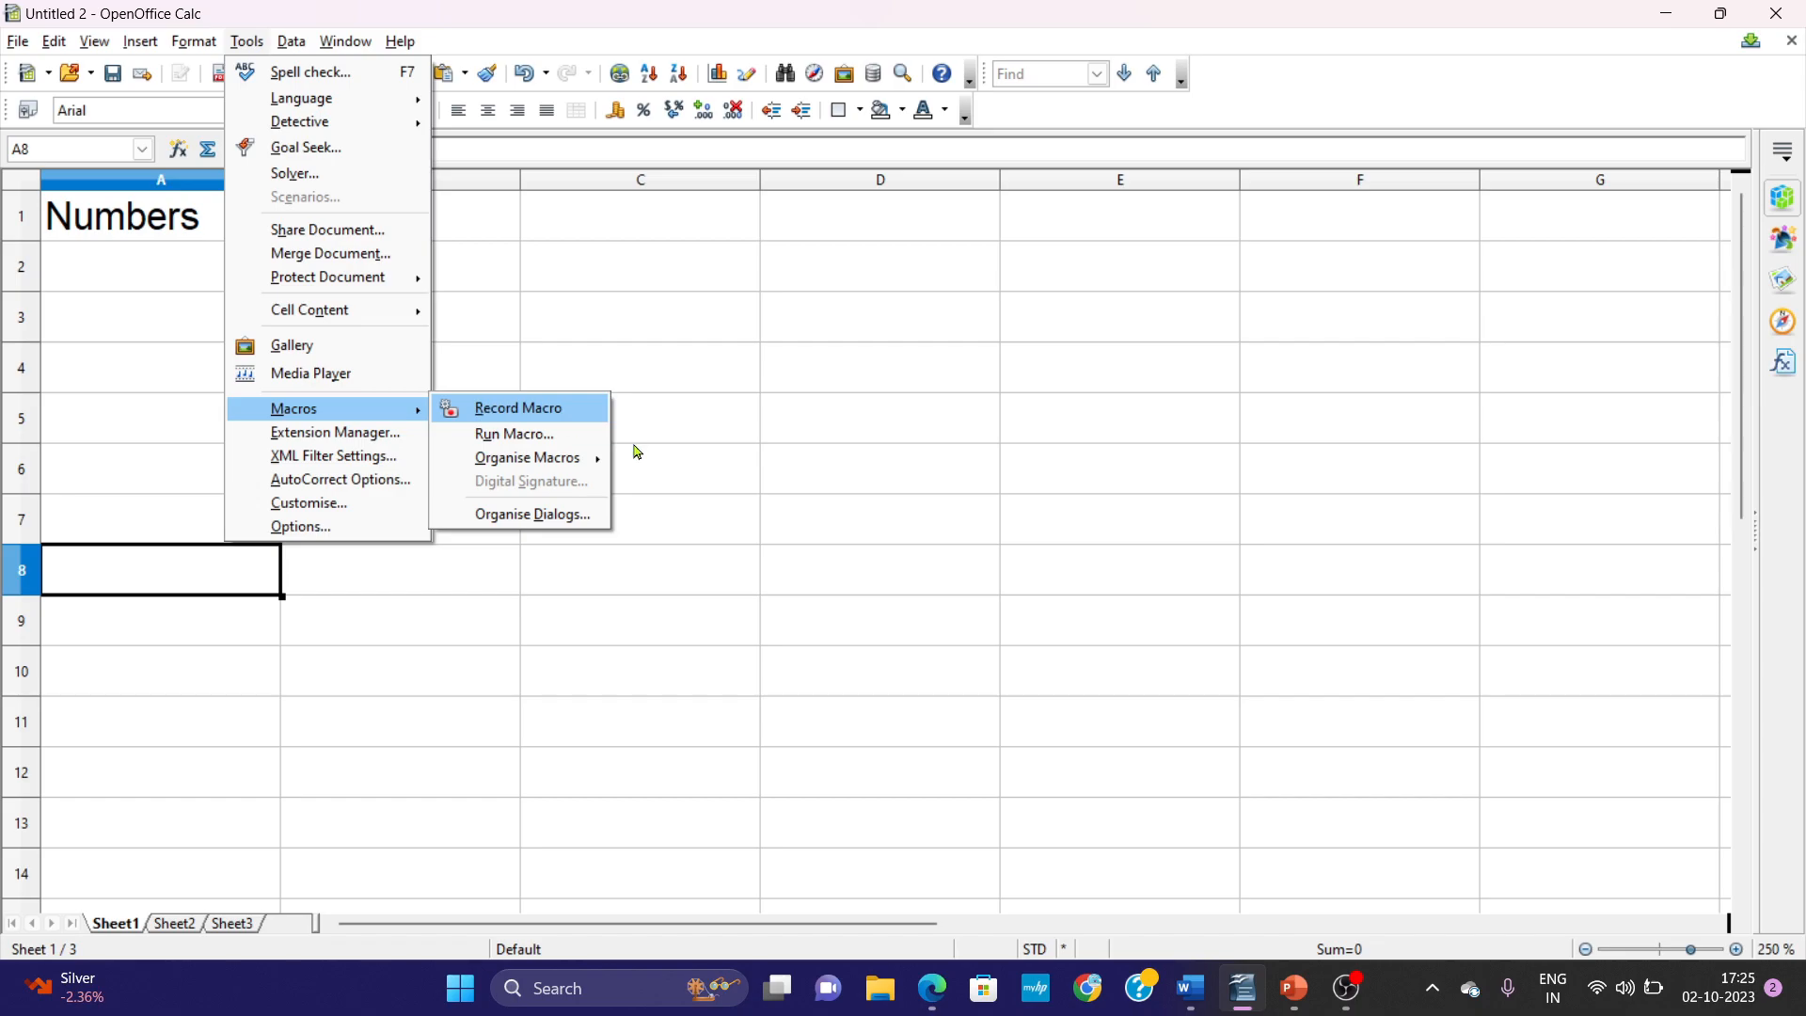
{"action": "left_click", "coordinate": [1190, 987]}
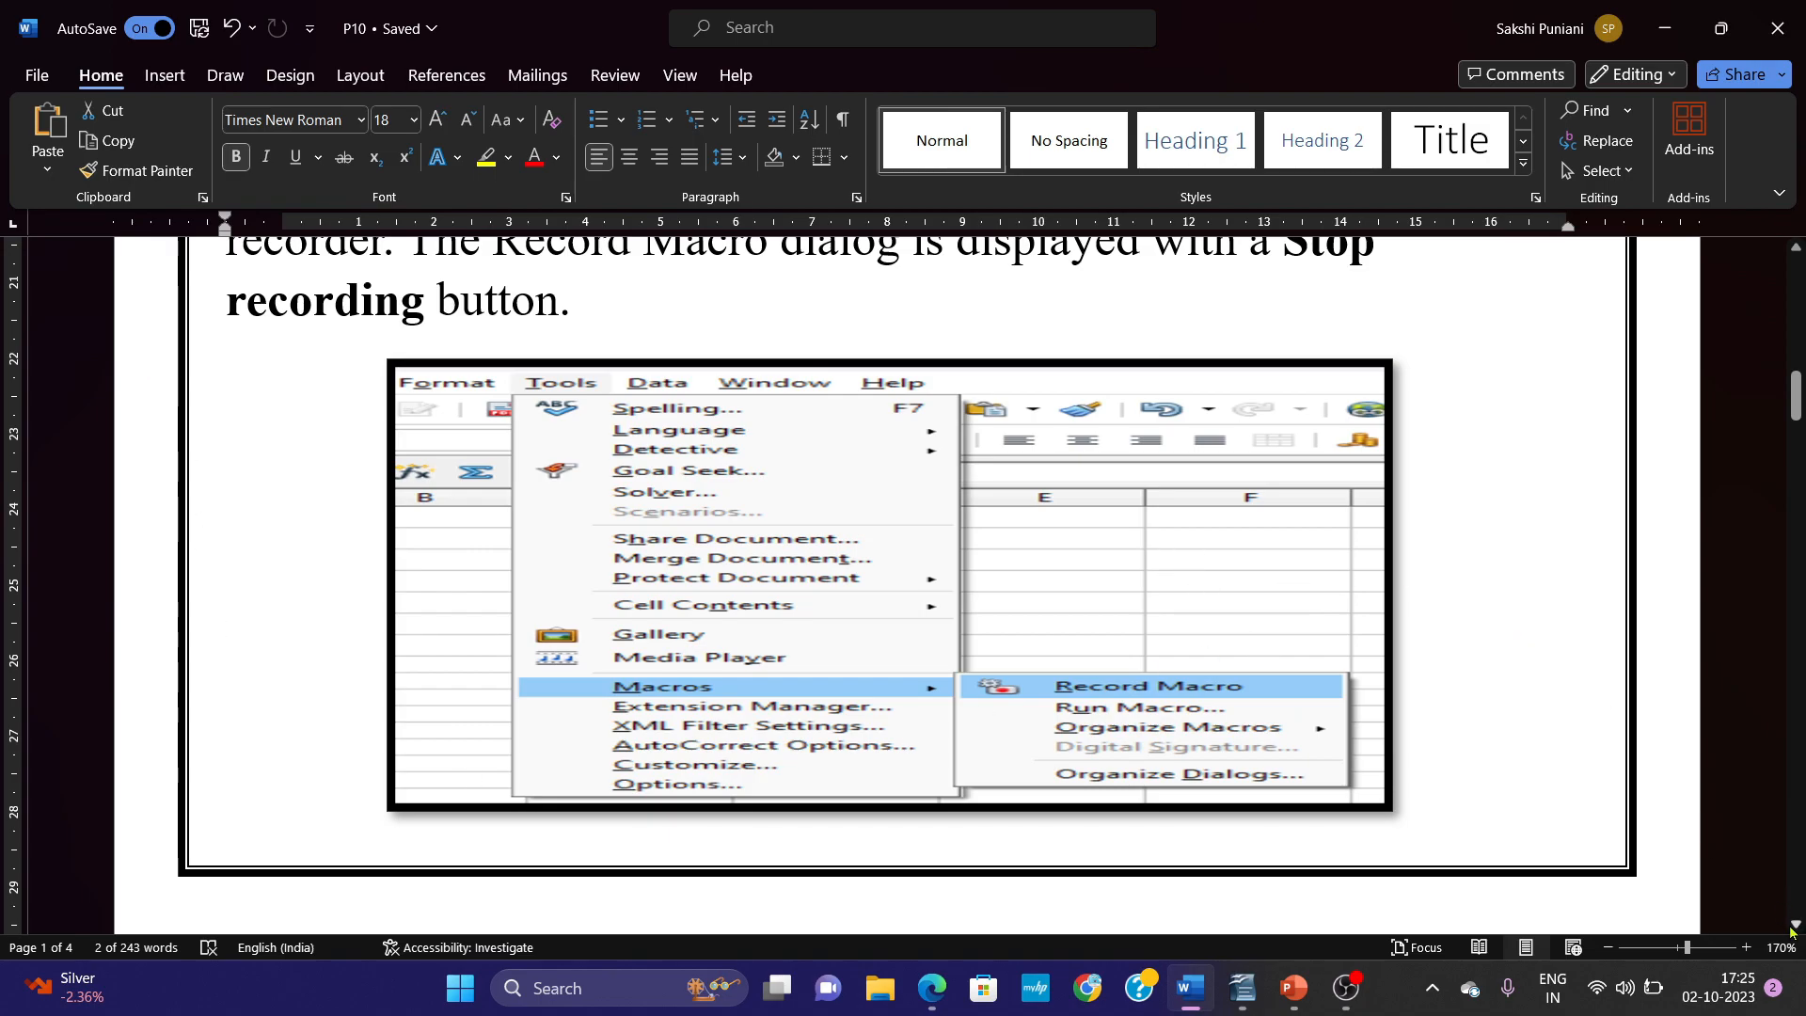
{"action": "left_click_drag", "start_coordinate": [1798, 931], "coordinate": [1798, 931]}
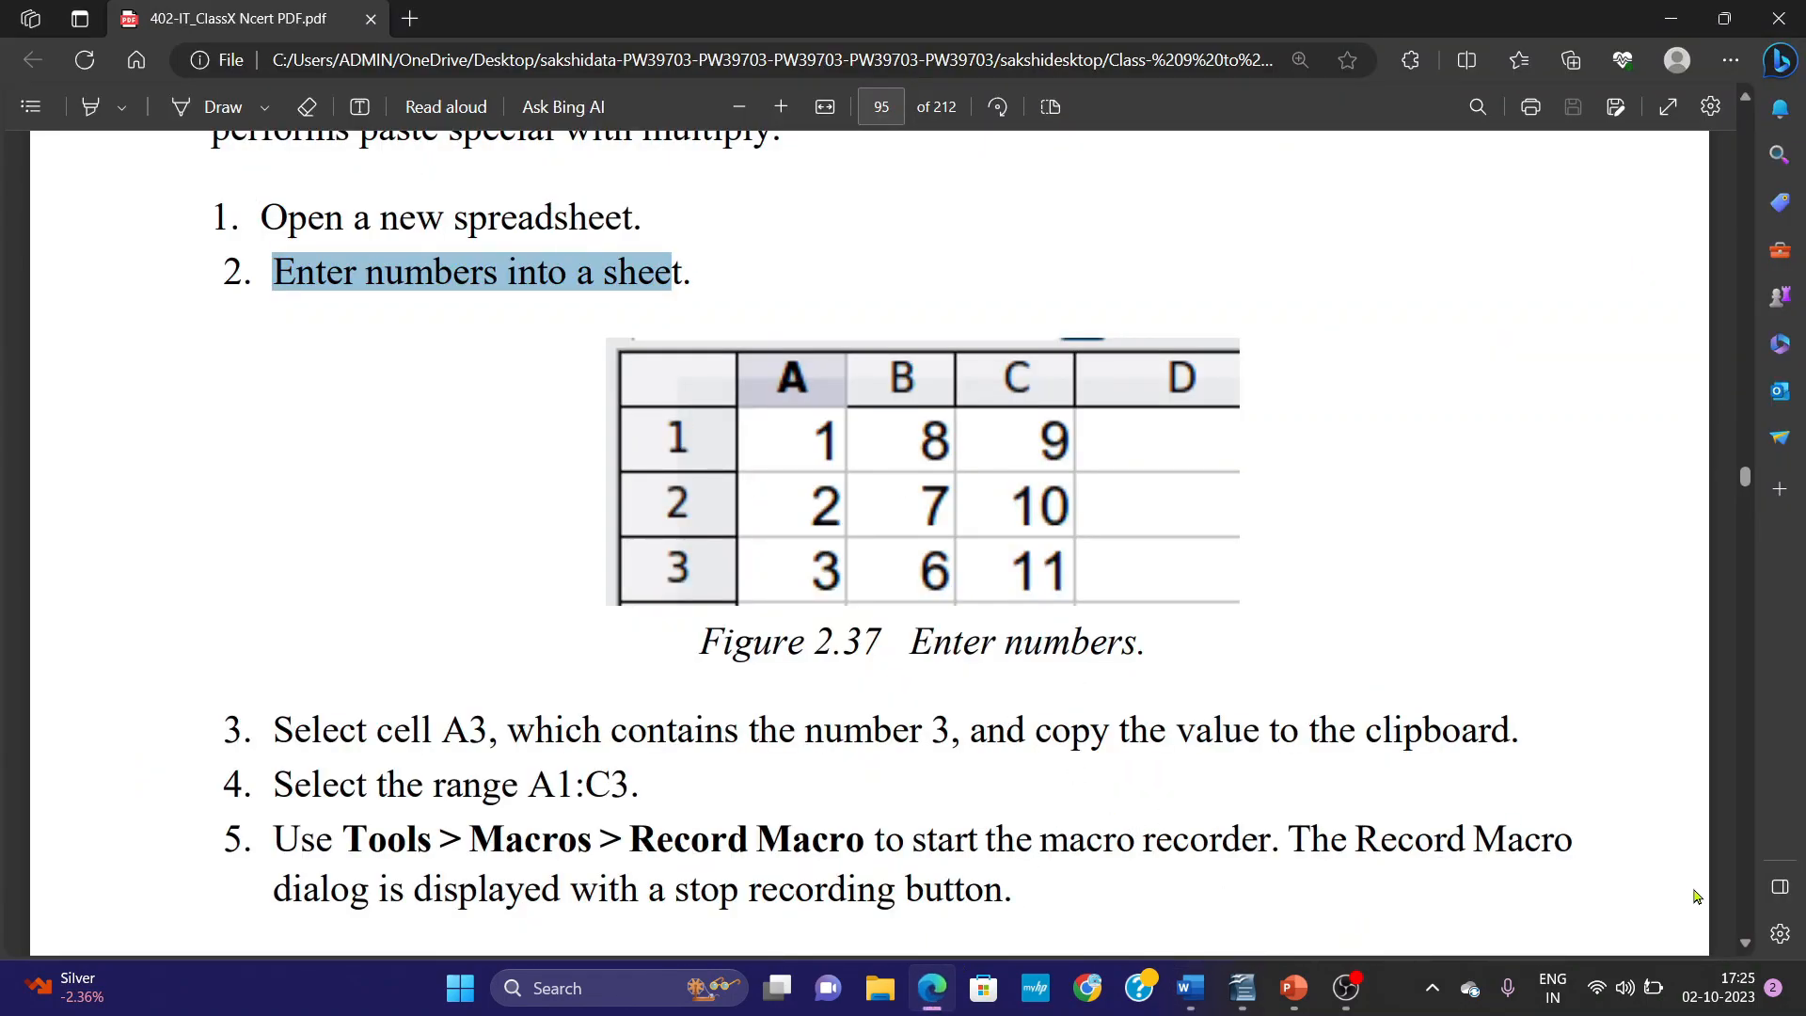
Read the PDF textbook's instructions on starting the macro recorder, the Stop Recording button and Paste Special, and return to Calc.
{"action": "scroll", "coordinate": [1745, 944], "scroll_direction": "down", "scroll_amount": 3}
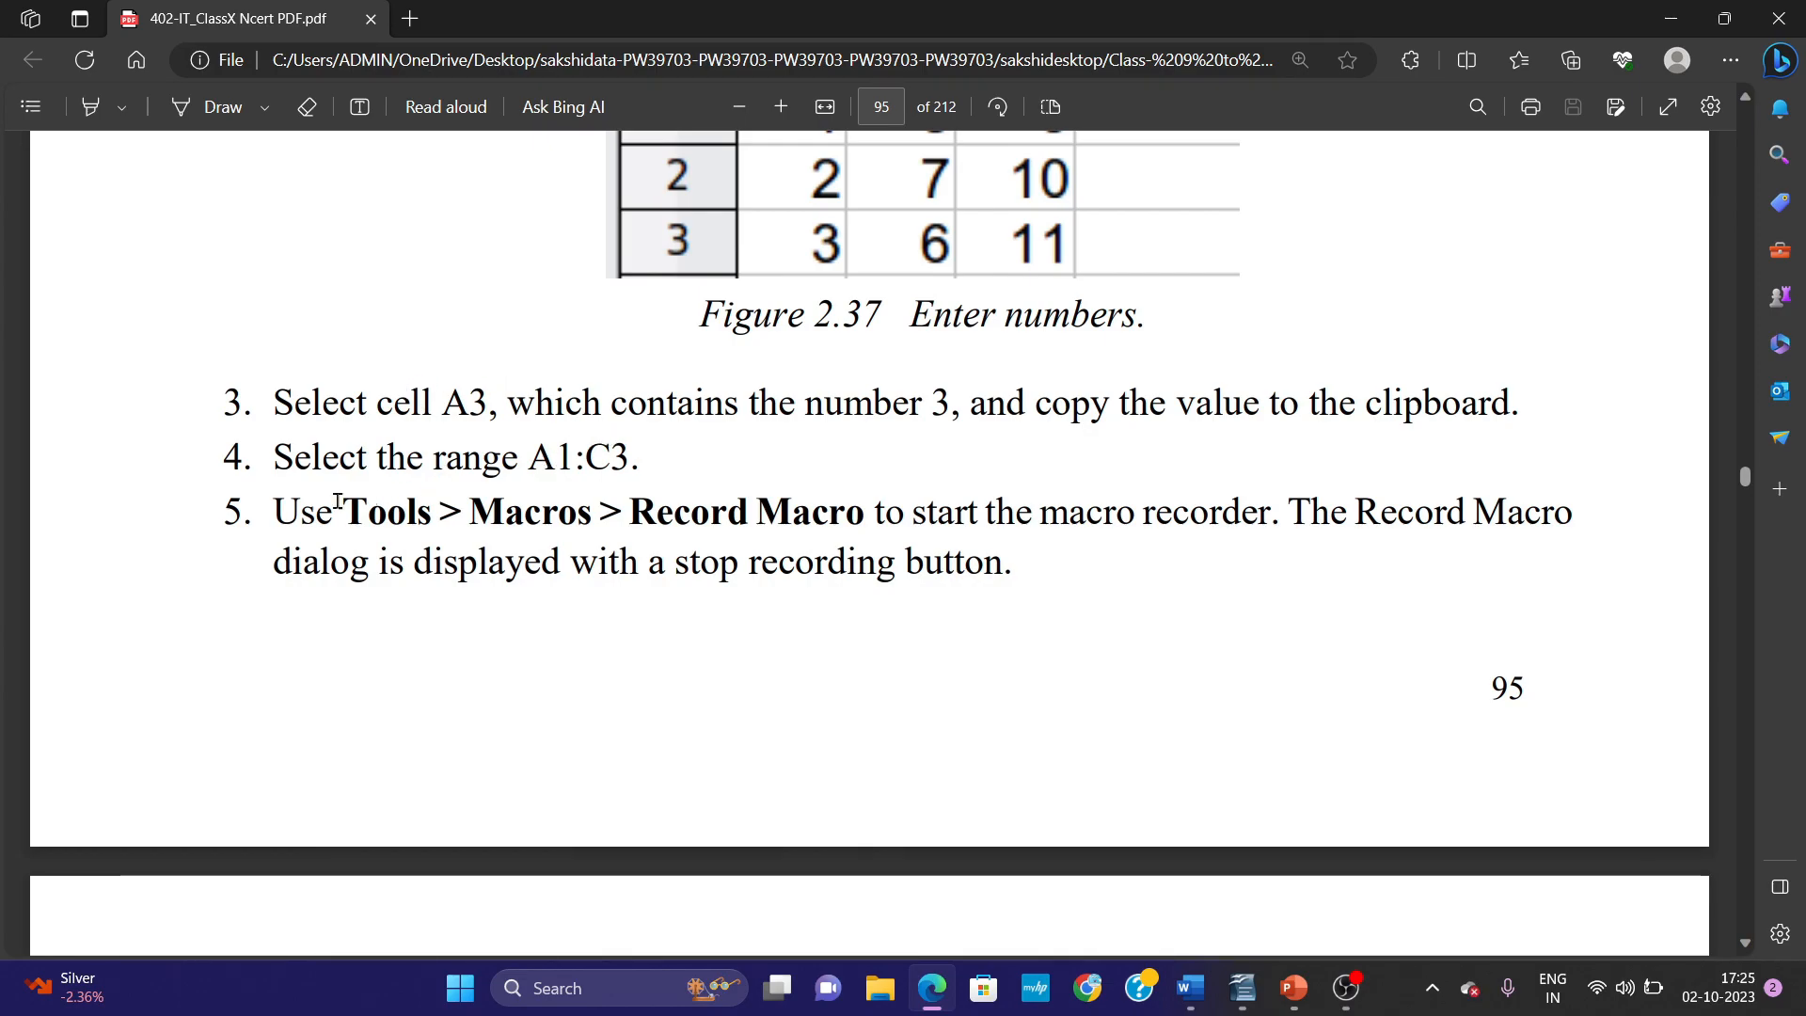
{"action": "left_click_drag", "start_coordinate": [277, 511], "coordinate": [1013, 570]}
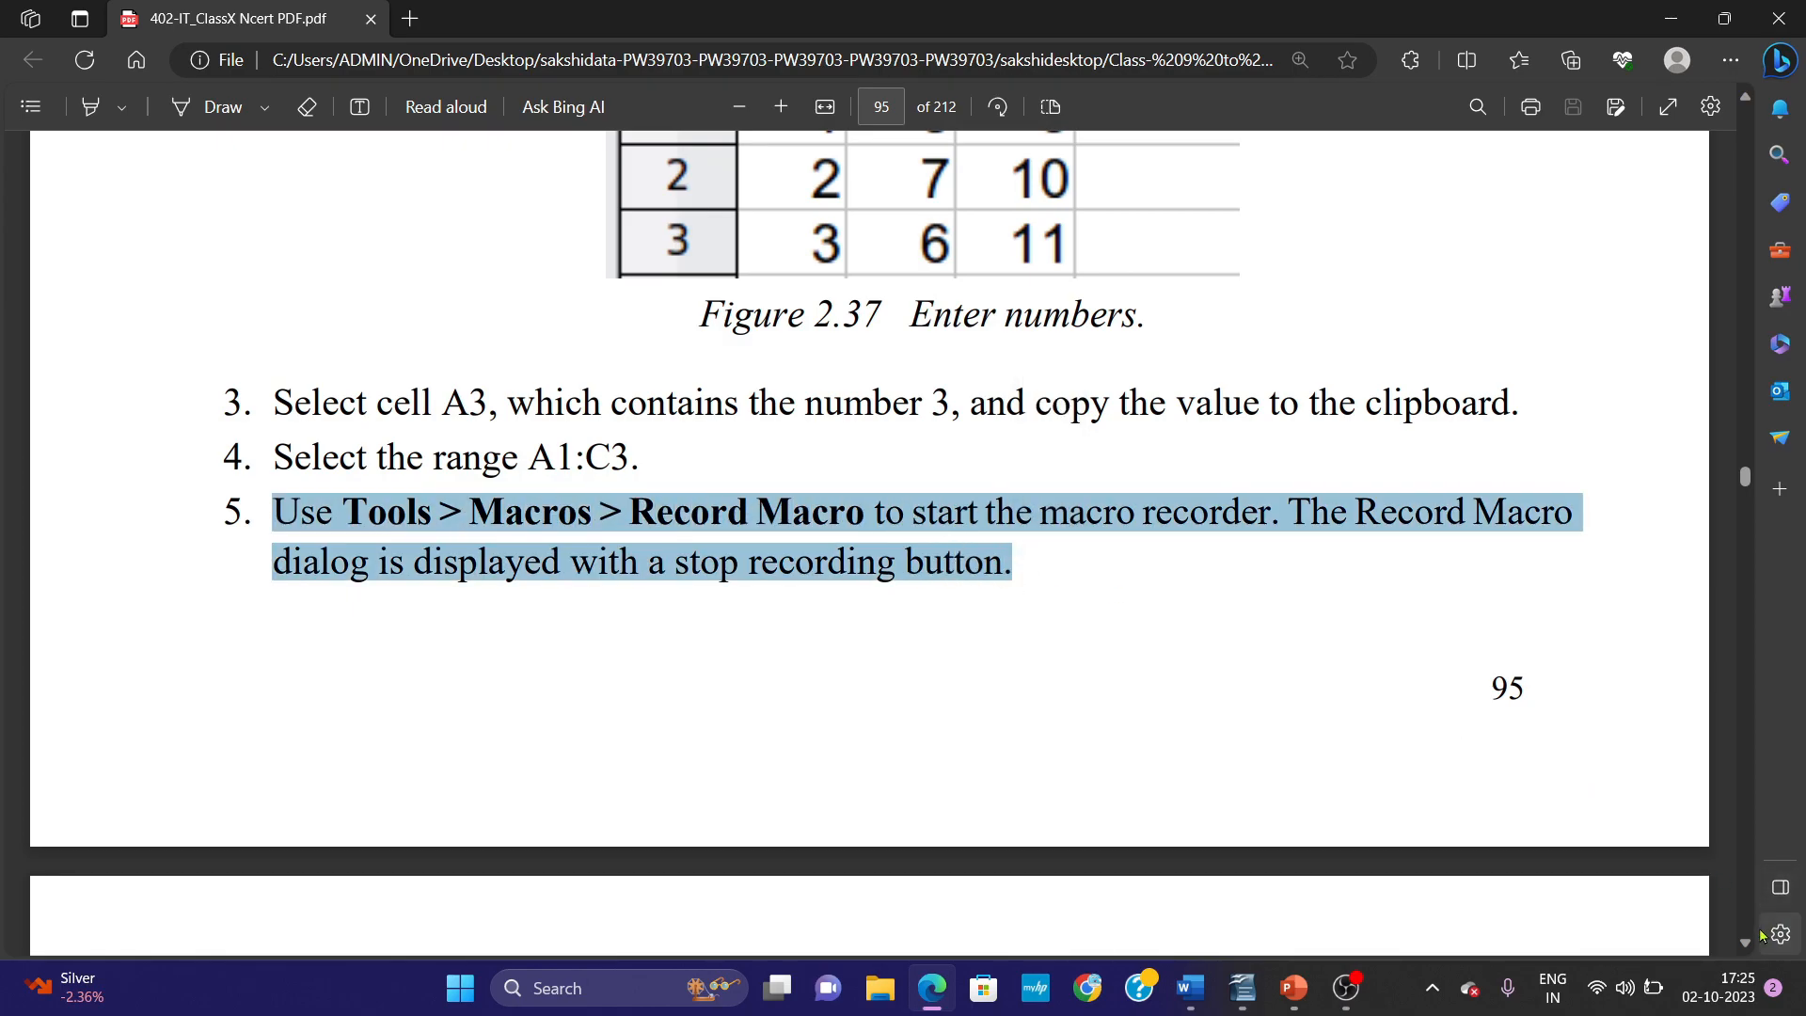
{"action": "scroll", "coordinate": [1748, 952], "scroll_direction": "down", "scroll_amount": 9}
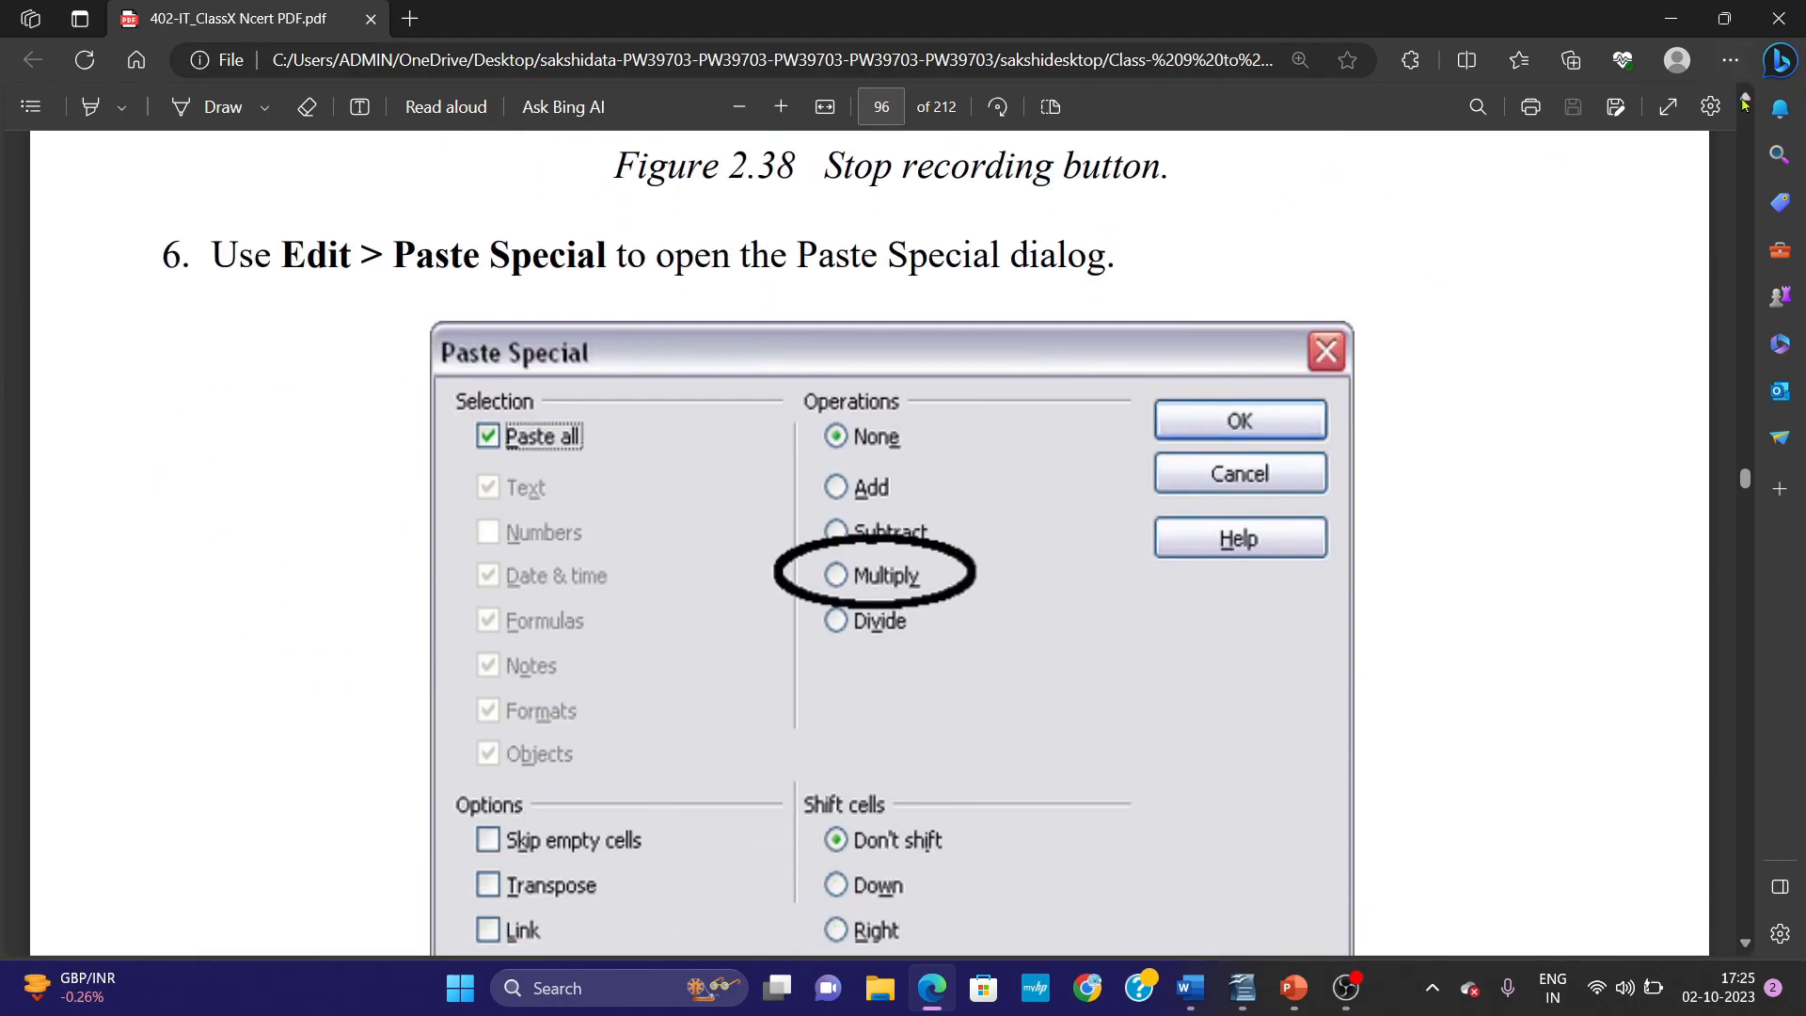
{"action": "scroll", "coordinate": [732, 600], "scroll_direction": "up", "scroll_amount": 5}
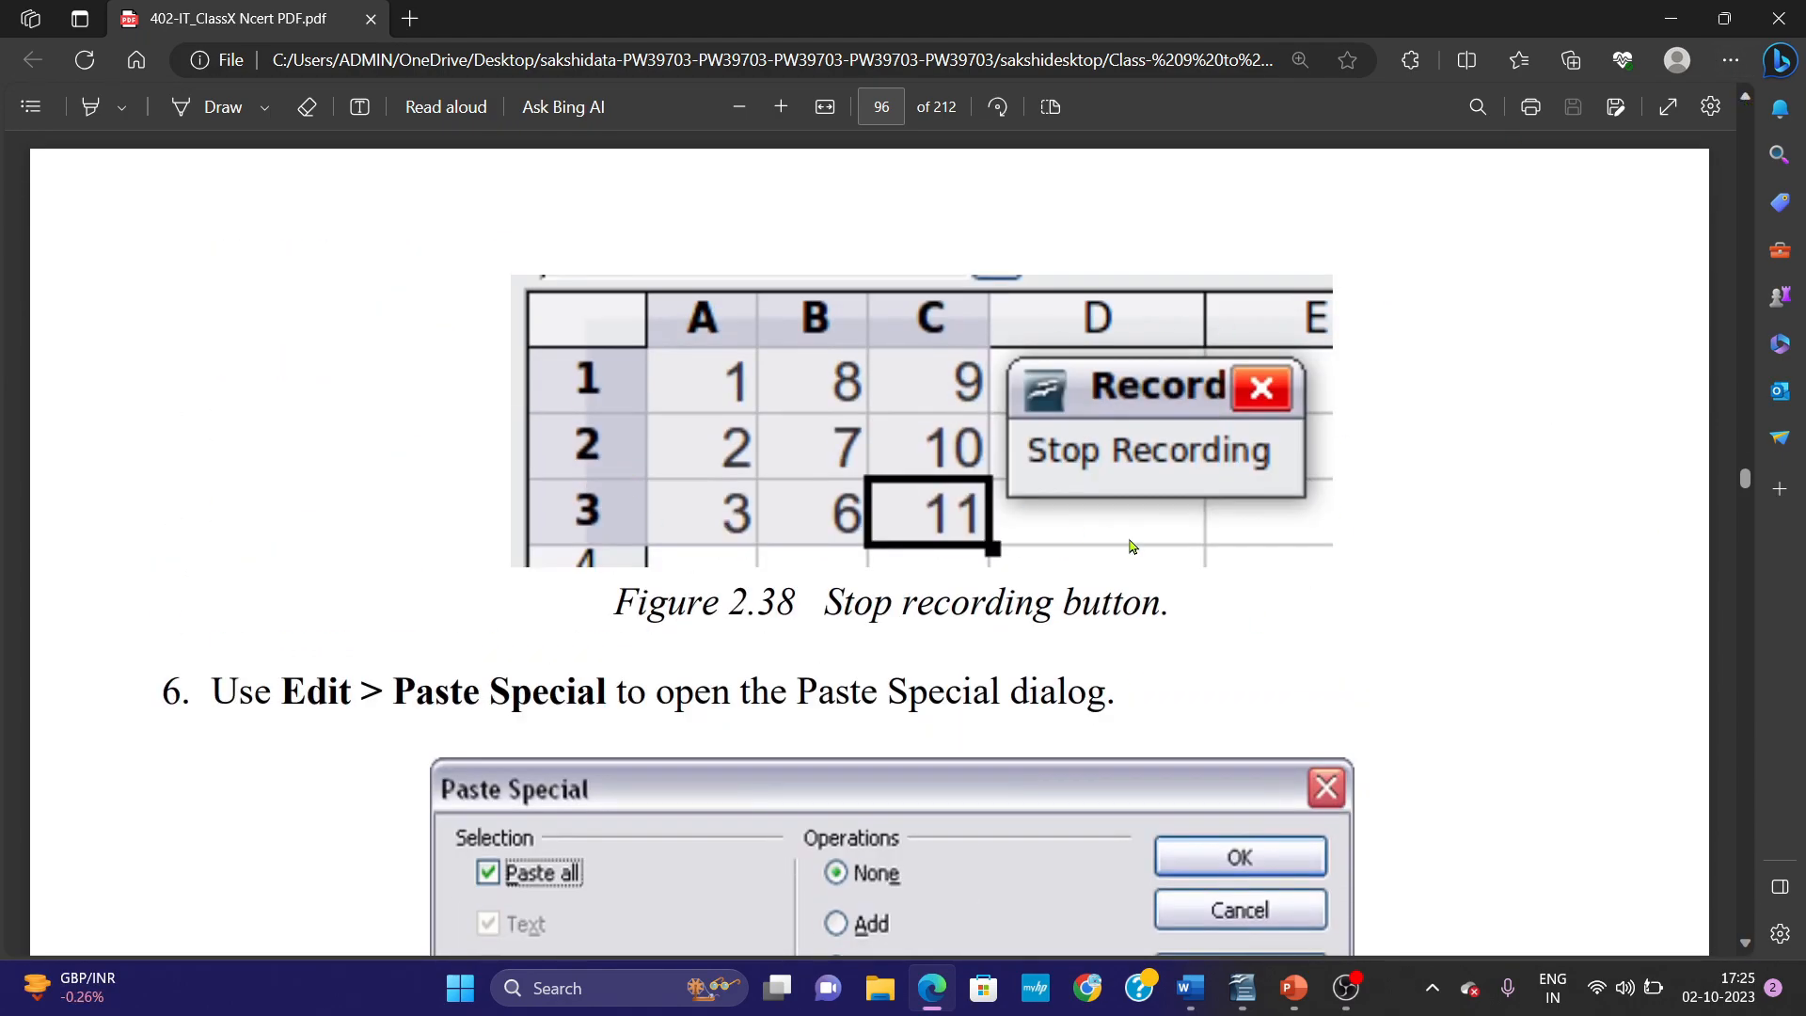
{"action": "scroll", "coordinate": [1743, 952], "scroll_direction": "down", "scroll_amount": 7}
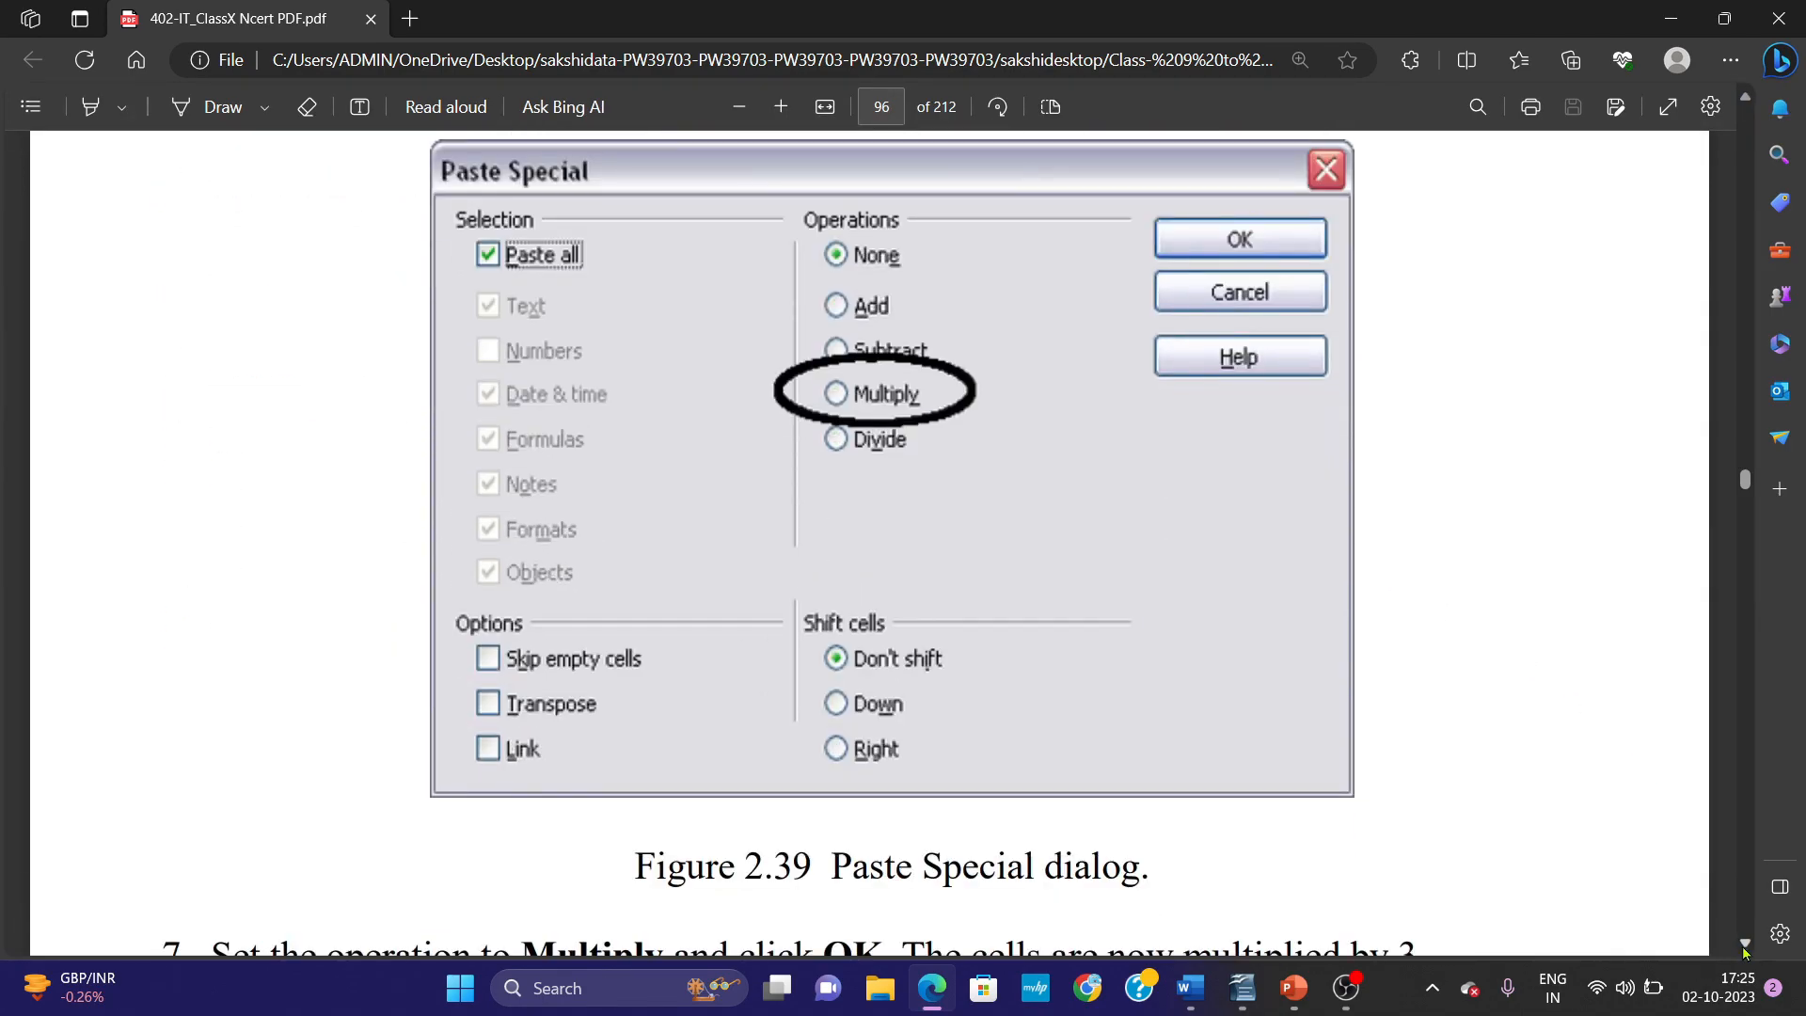
{"action": "left_click", "coordinate": [1741, 99]}
{"action": "left_click", "coordinate": [1741, 100]}
{"action": "left_click", "coordinate": [1741, 100]}
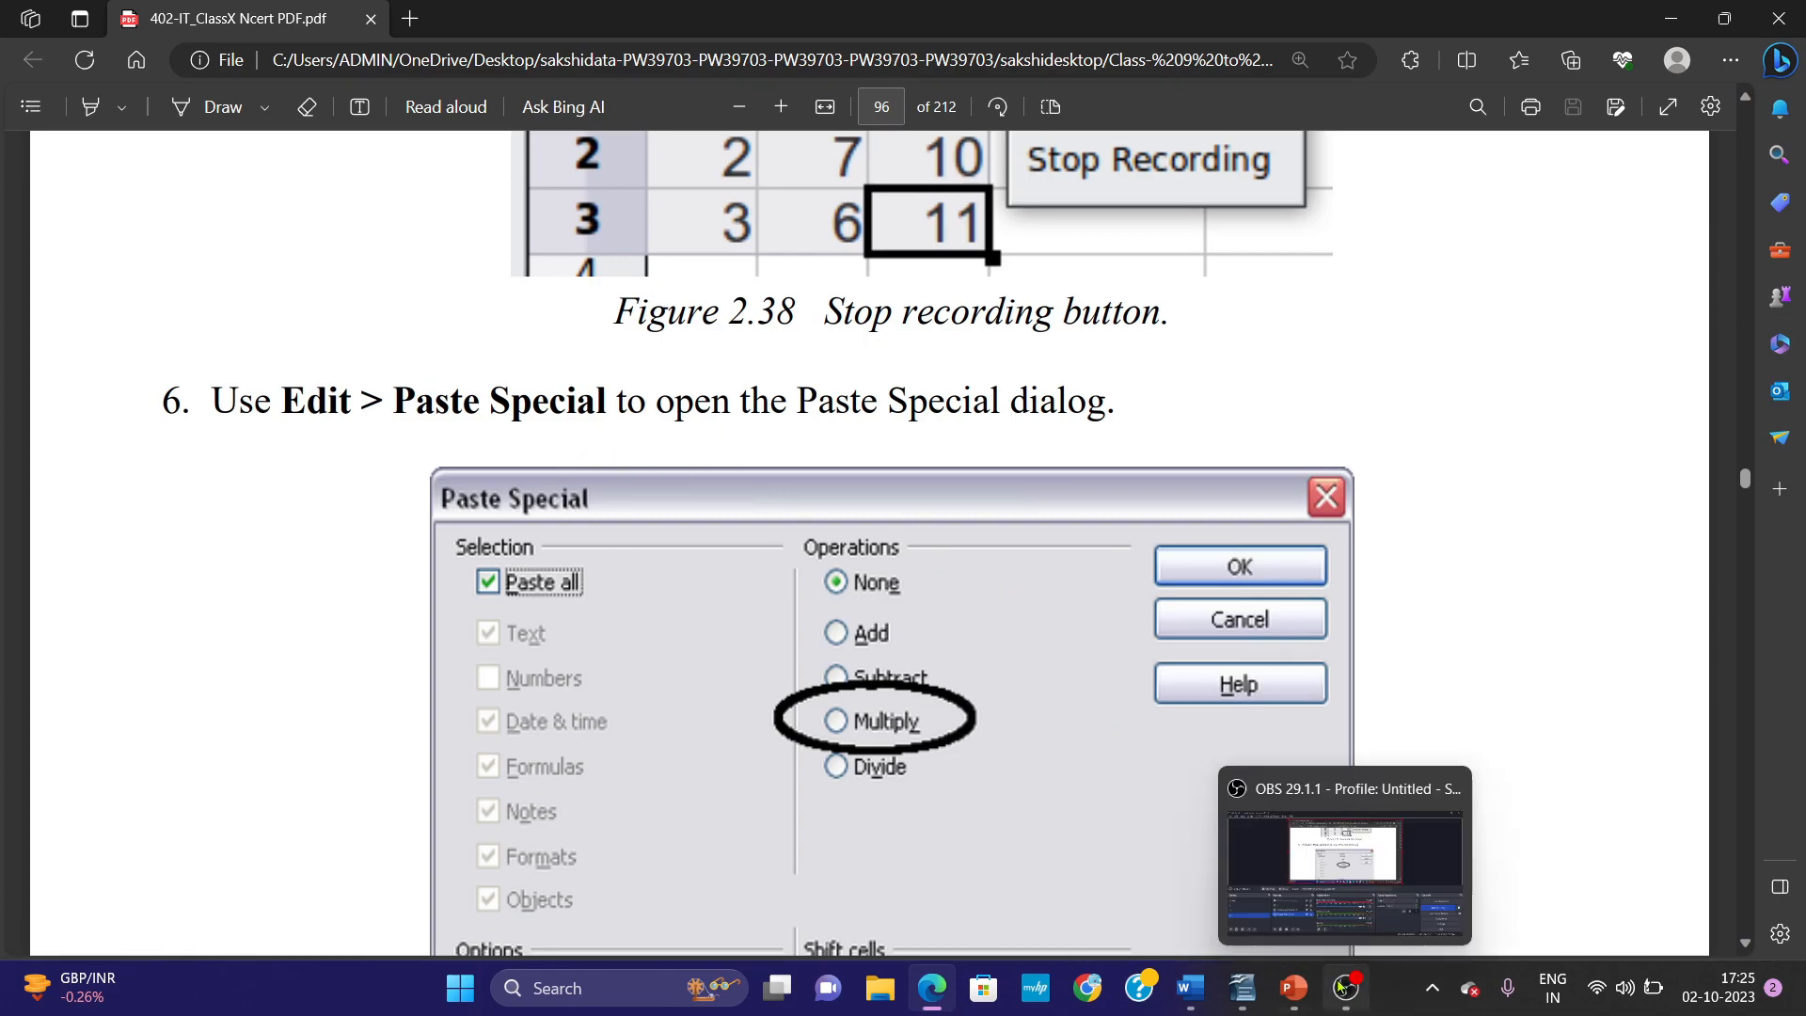
{"action": "left_click", "coordinate": [1241, 986]}
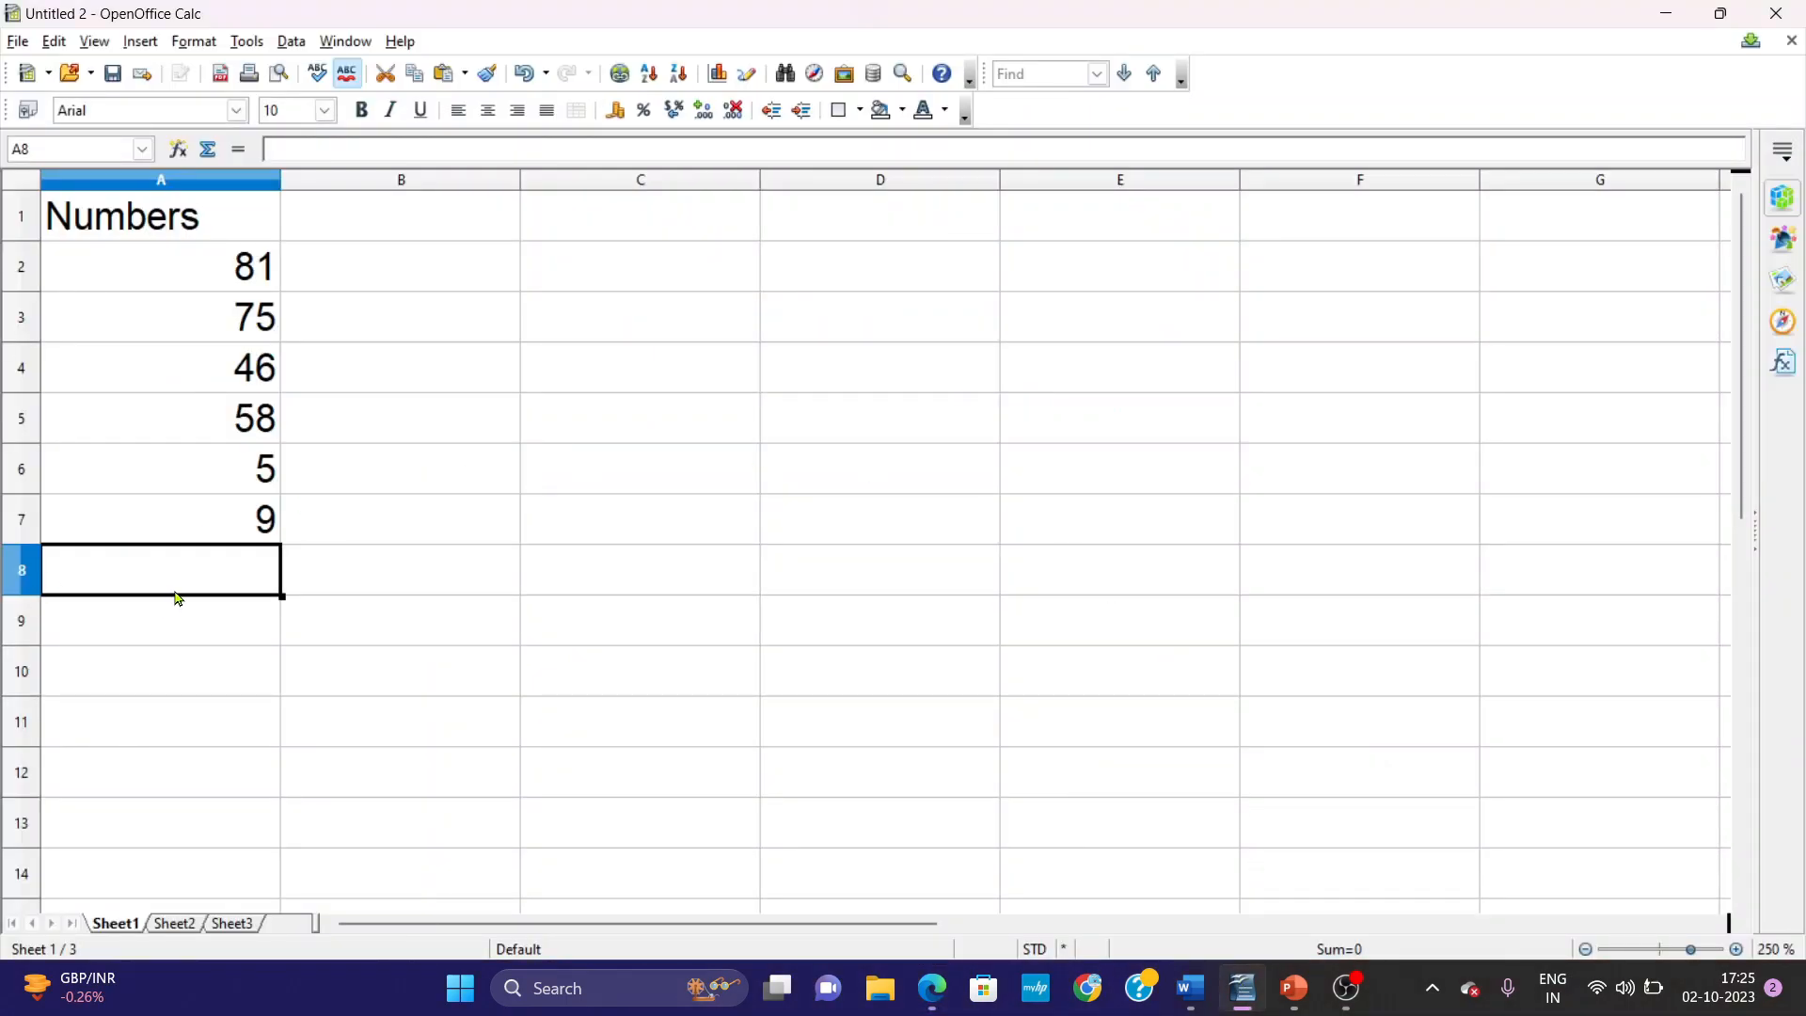
{"action": "type", "text": "="}
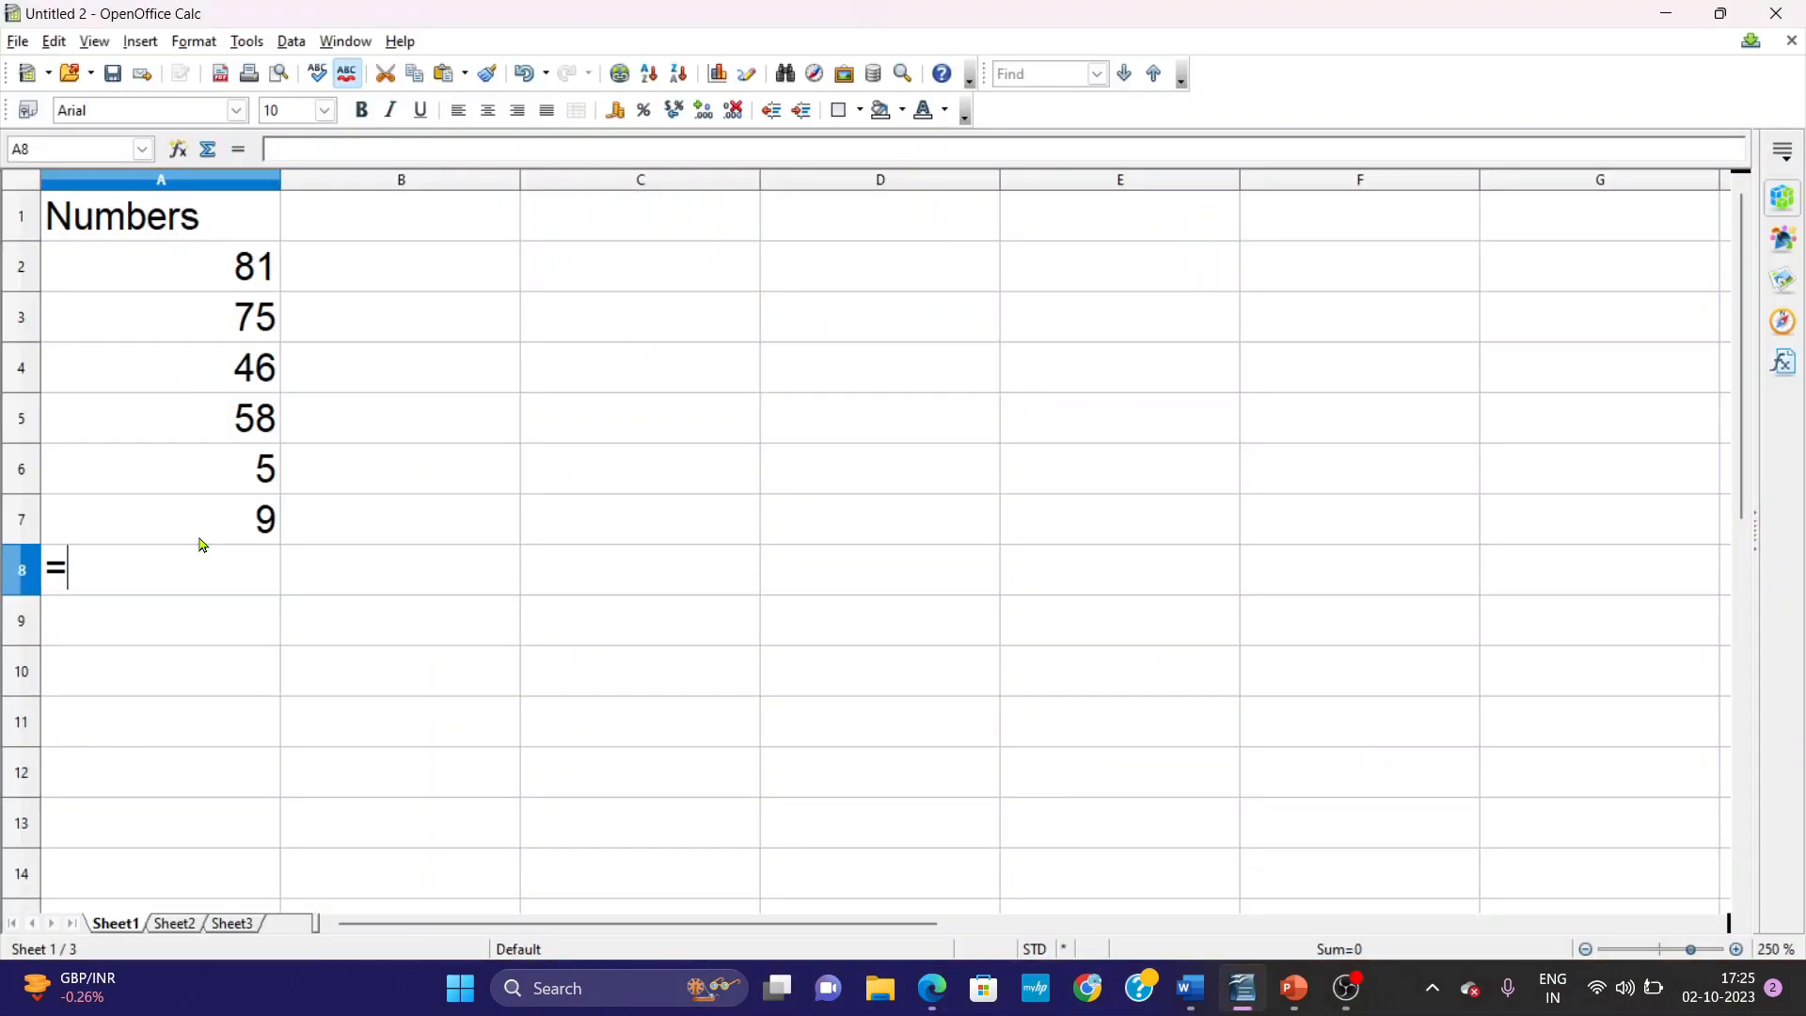
{"action": "left_click", "coordinate": [253, 282]}
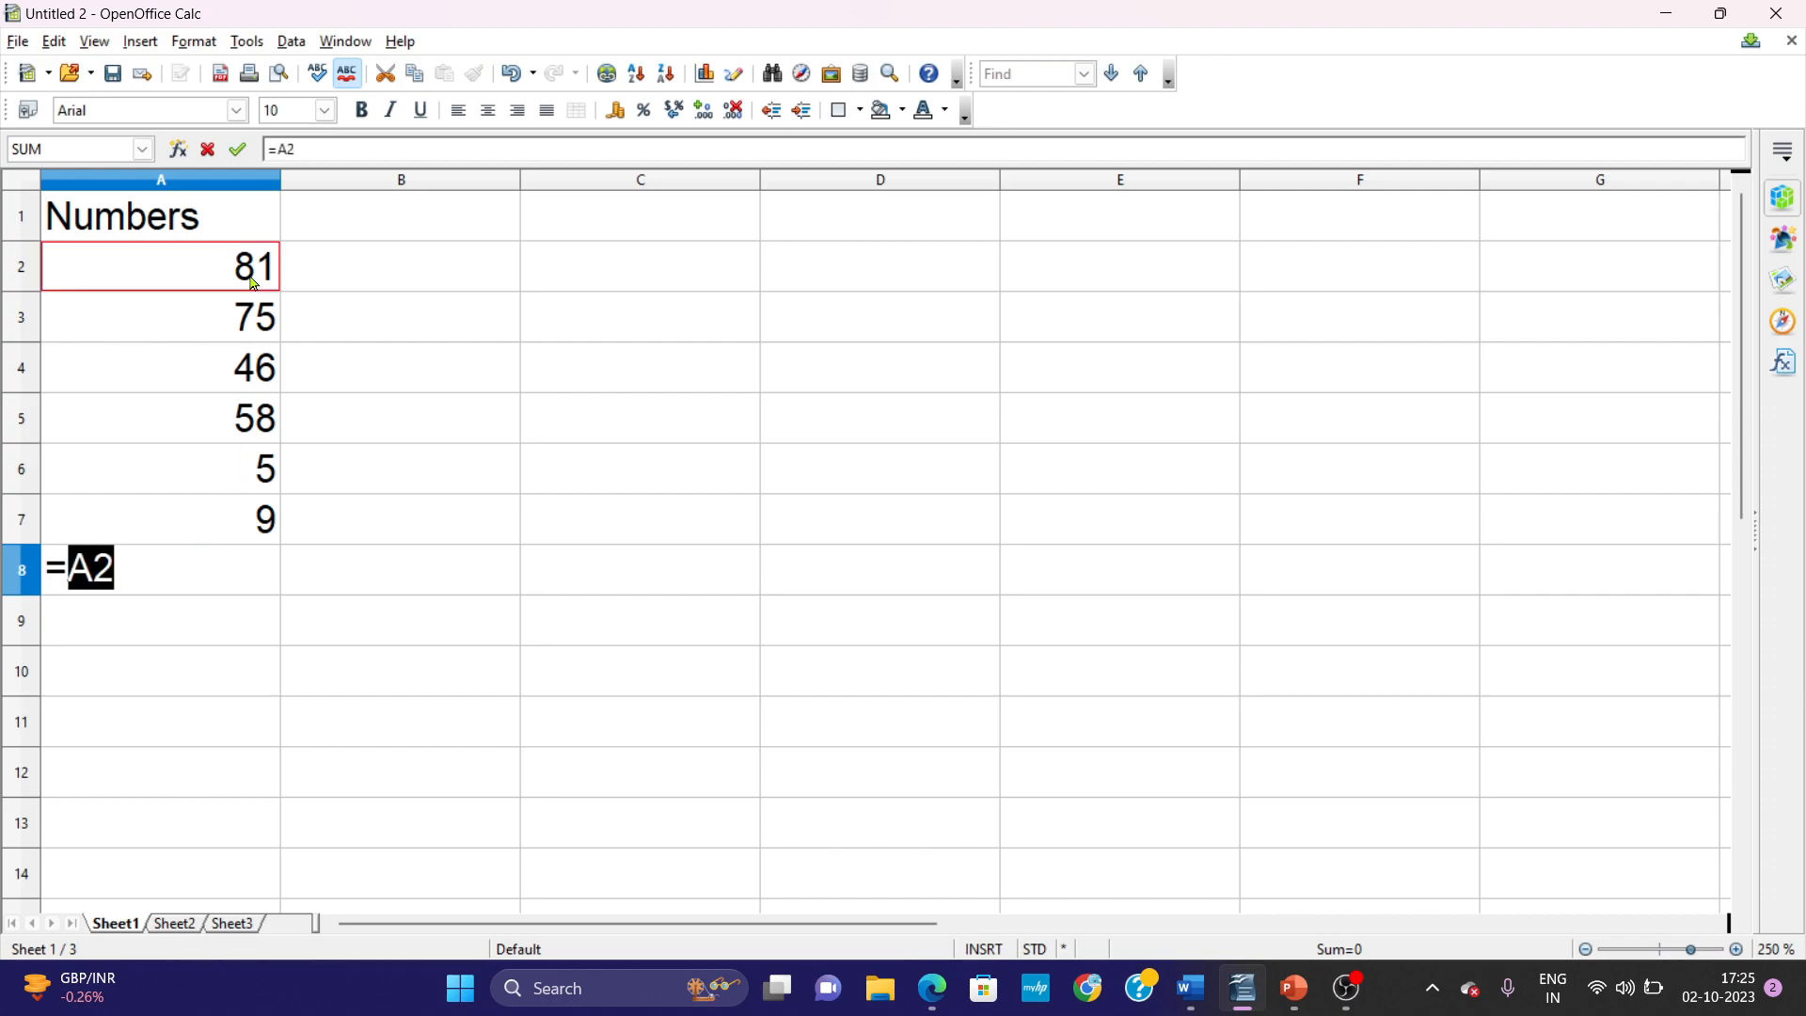
{"action": "type", "text": "+"}
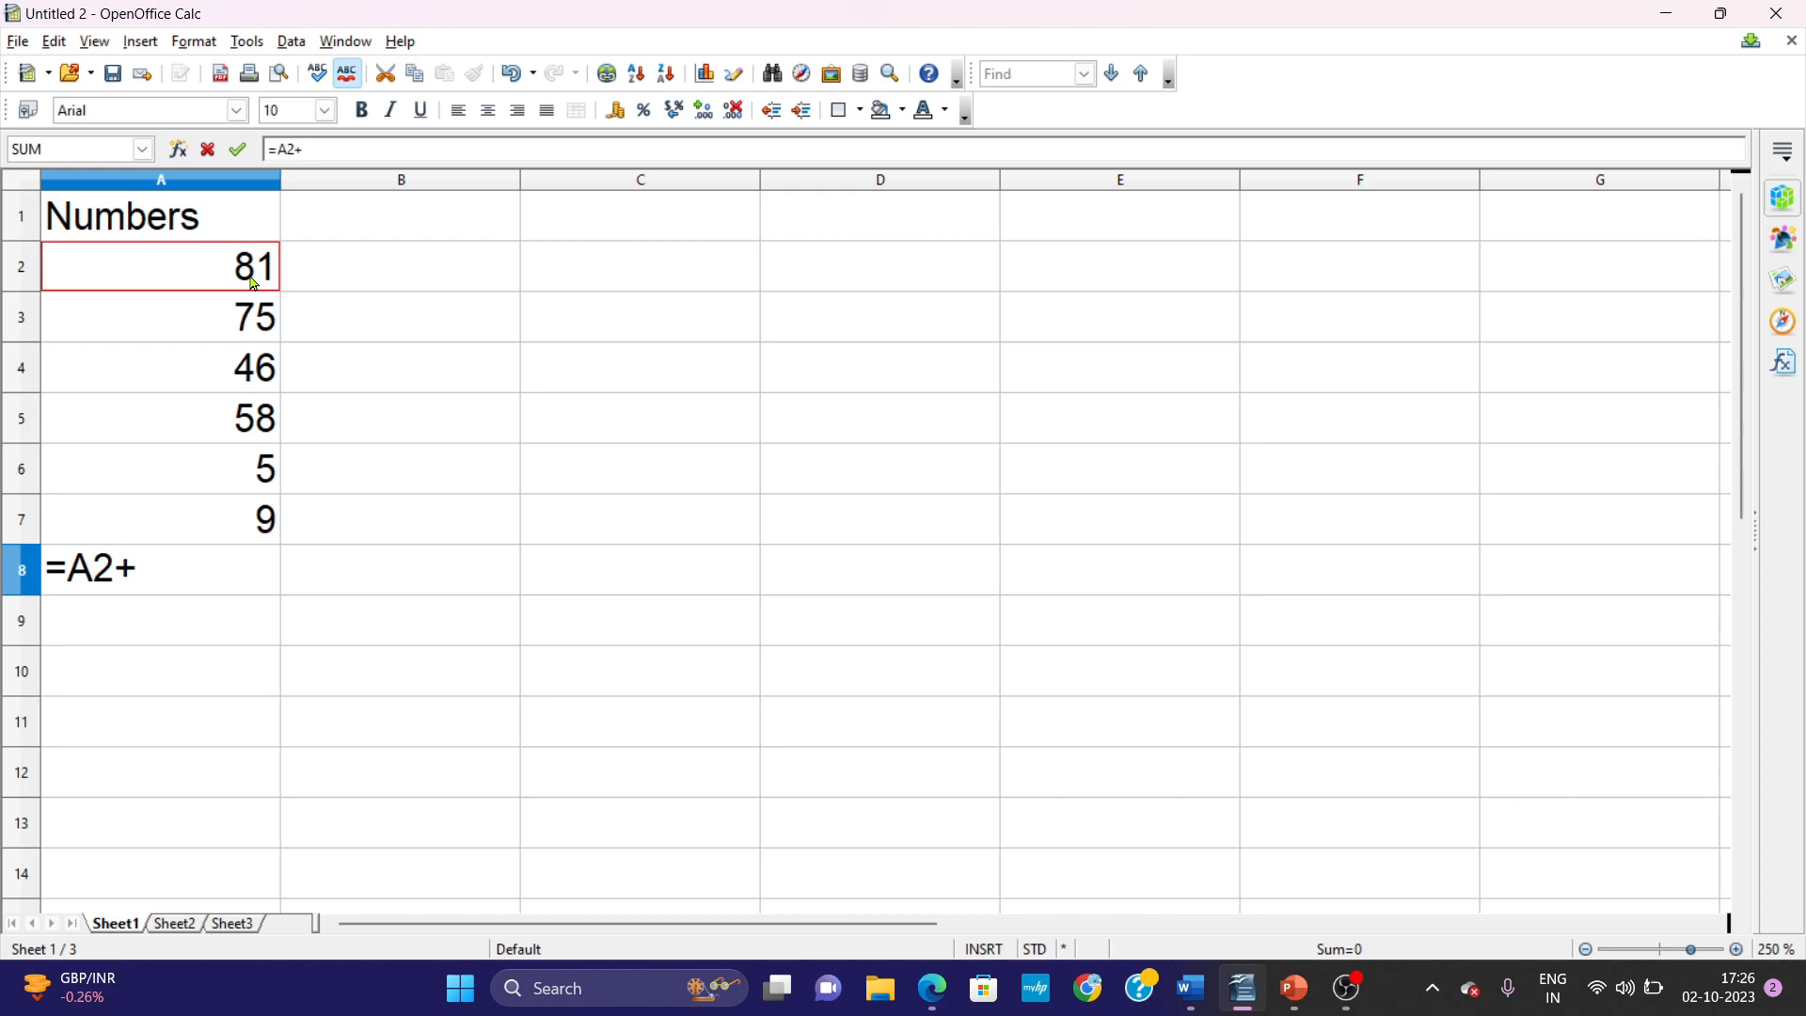
{"action": "key", "text": "BackSpace"}
{"action": "key", "text": "BackSpace"}
{"action": "key", "text": "BackSpace"}
{"action": "key", "text": "BackSpace"}
Start recording a macro in the Calc spreadsheet.
{"action": "left_click", "coordinate": [246, 43]}
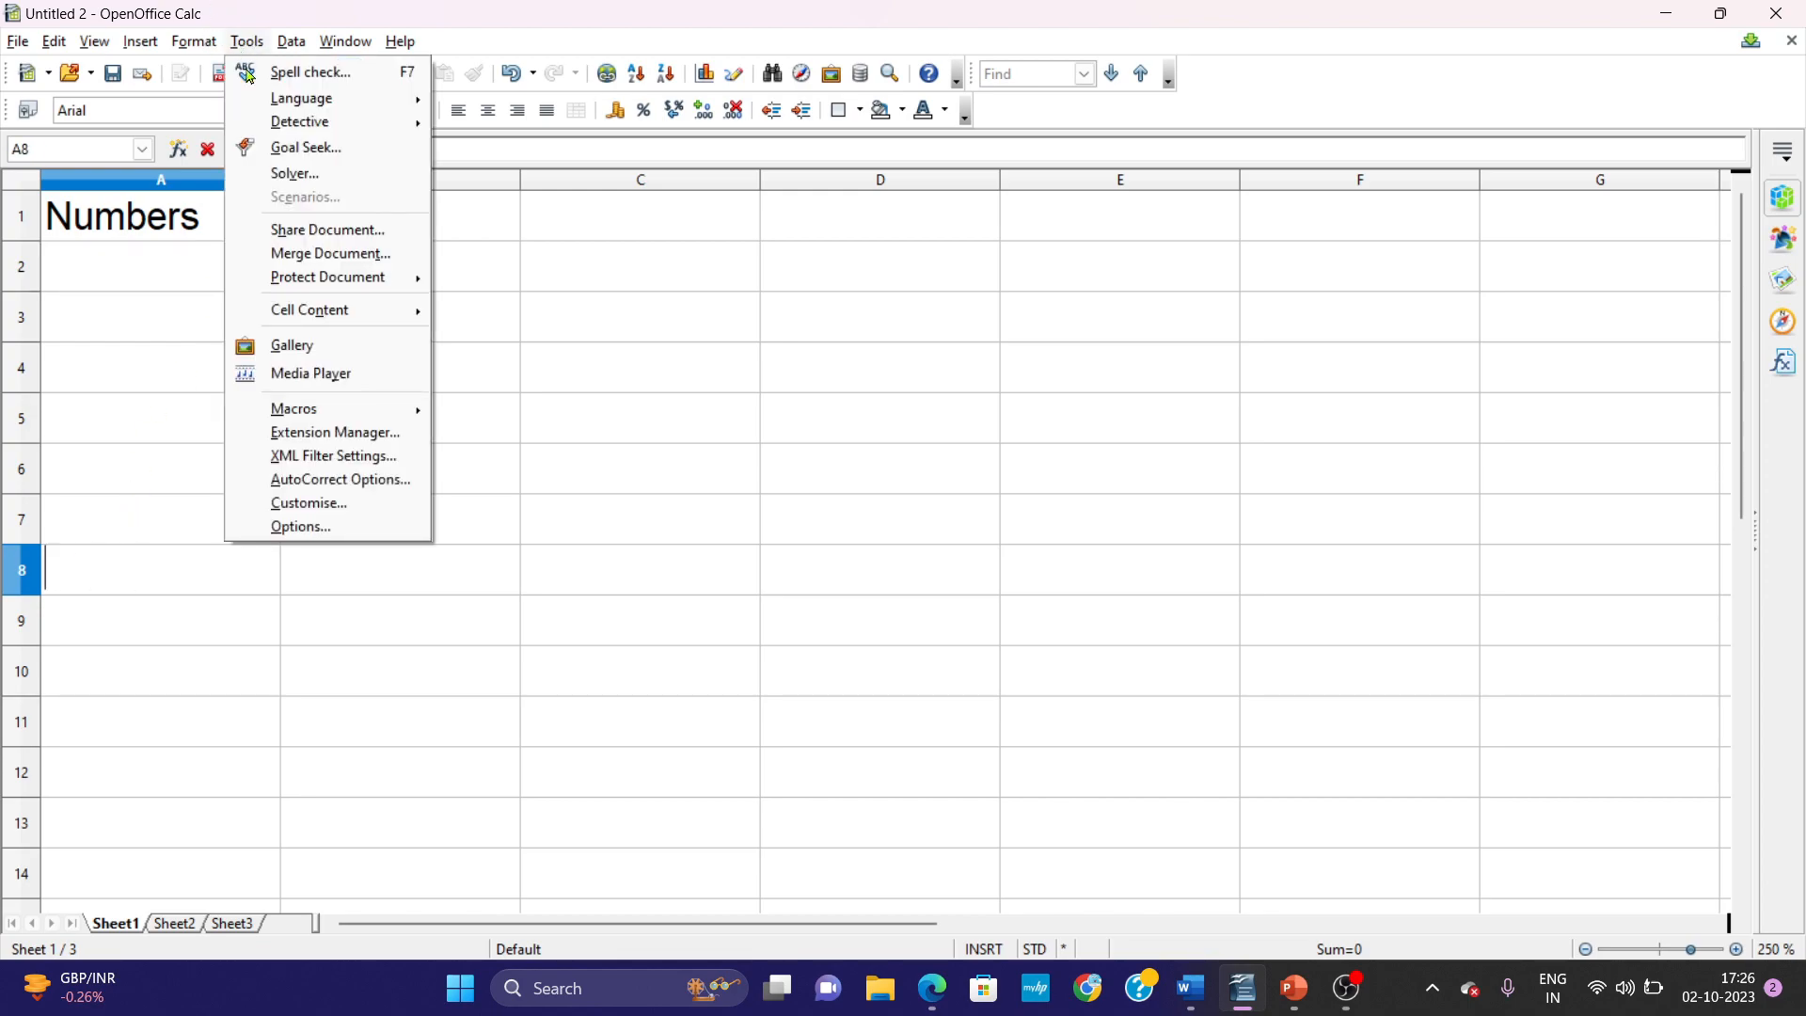
{"action": "mouse_move", "coordinate": [311, 412]}
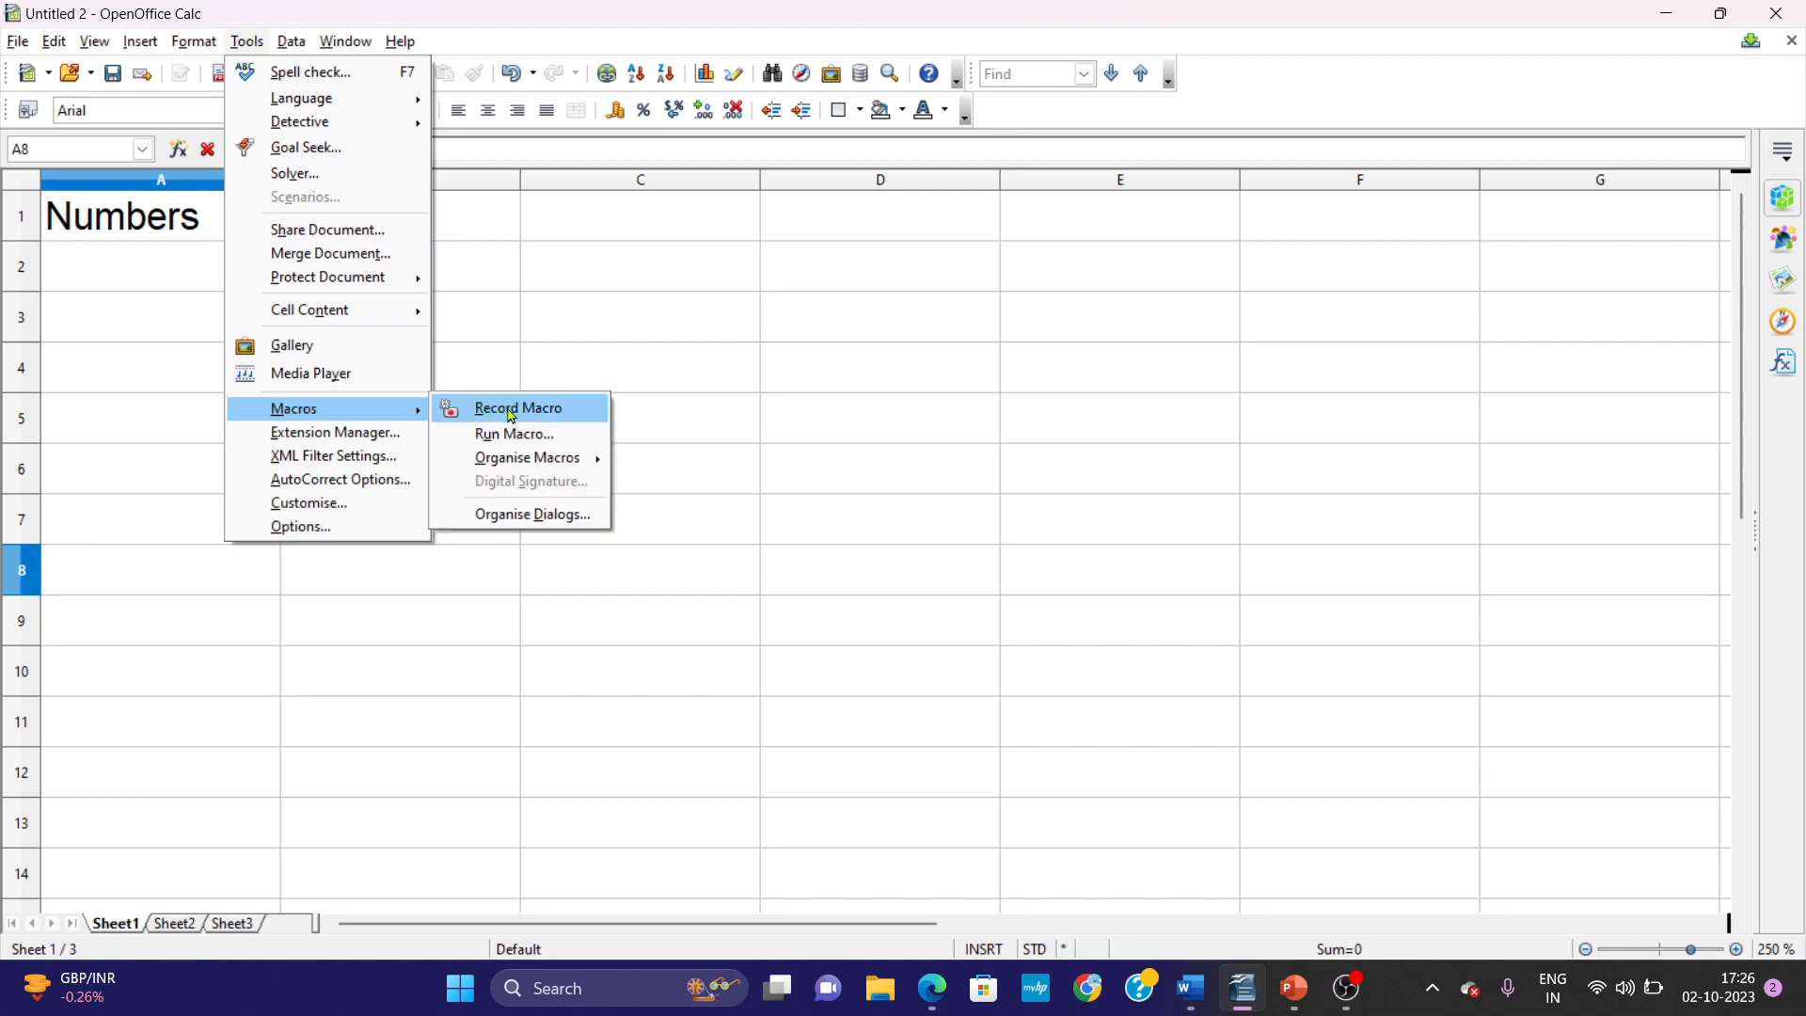
{"action": "left_click", "coordinate": [499, 409]}
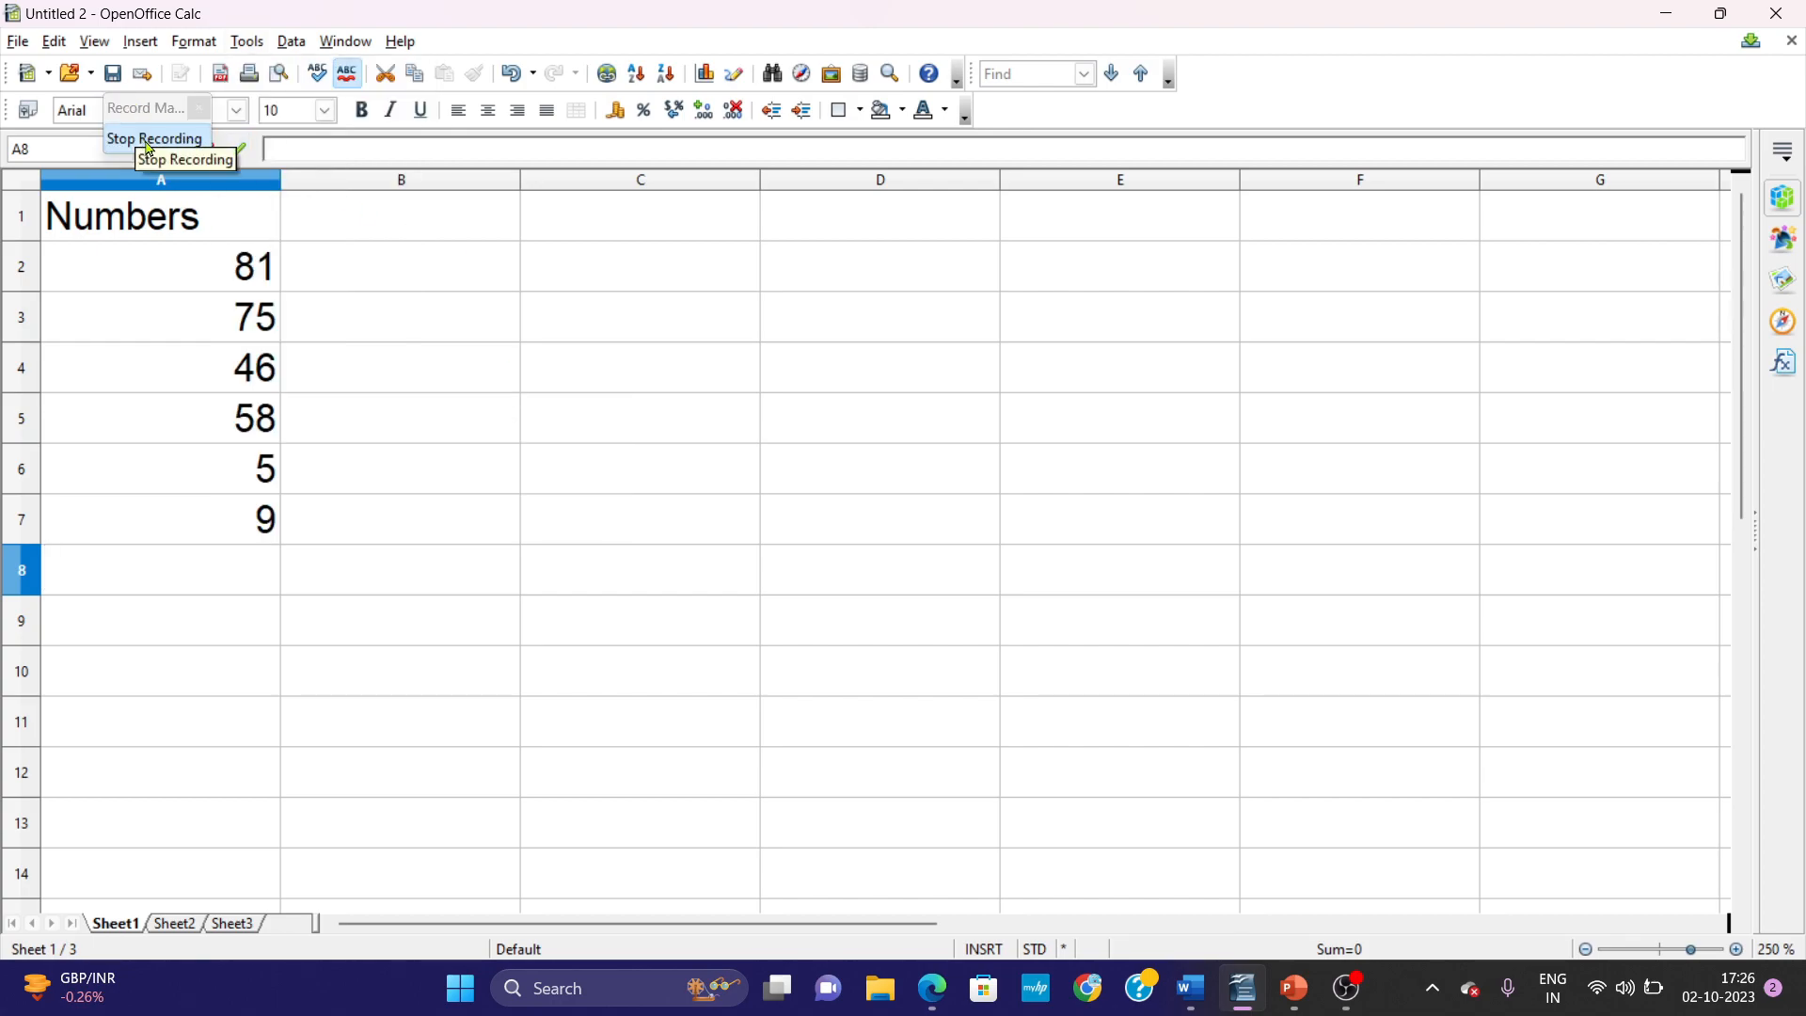
Enter the formula =A2+A3+A4+A5+A6+A7 in cell A8, below the numbers.
{"action": "type", "text": "="}
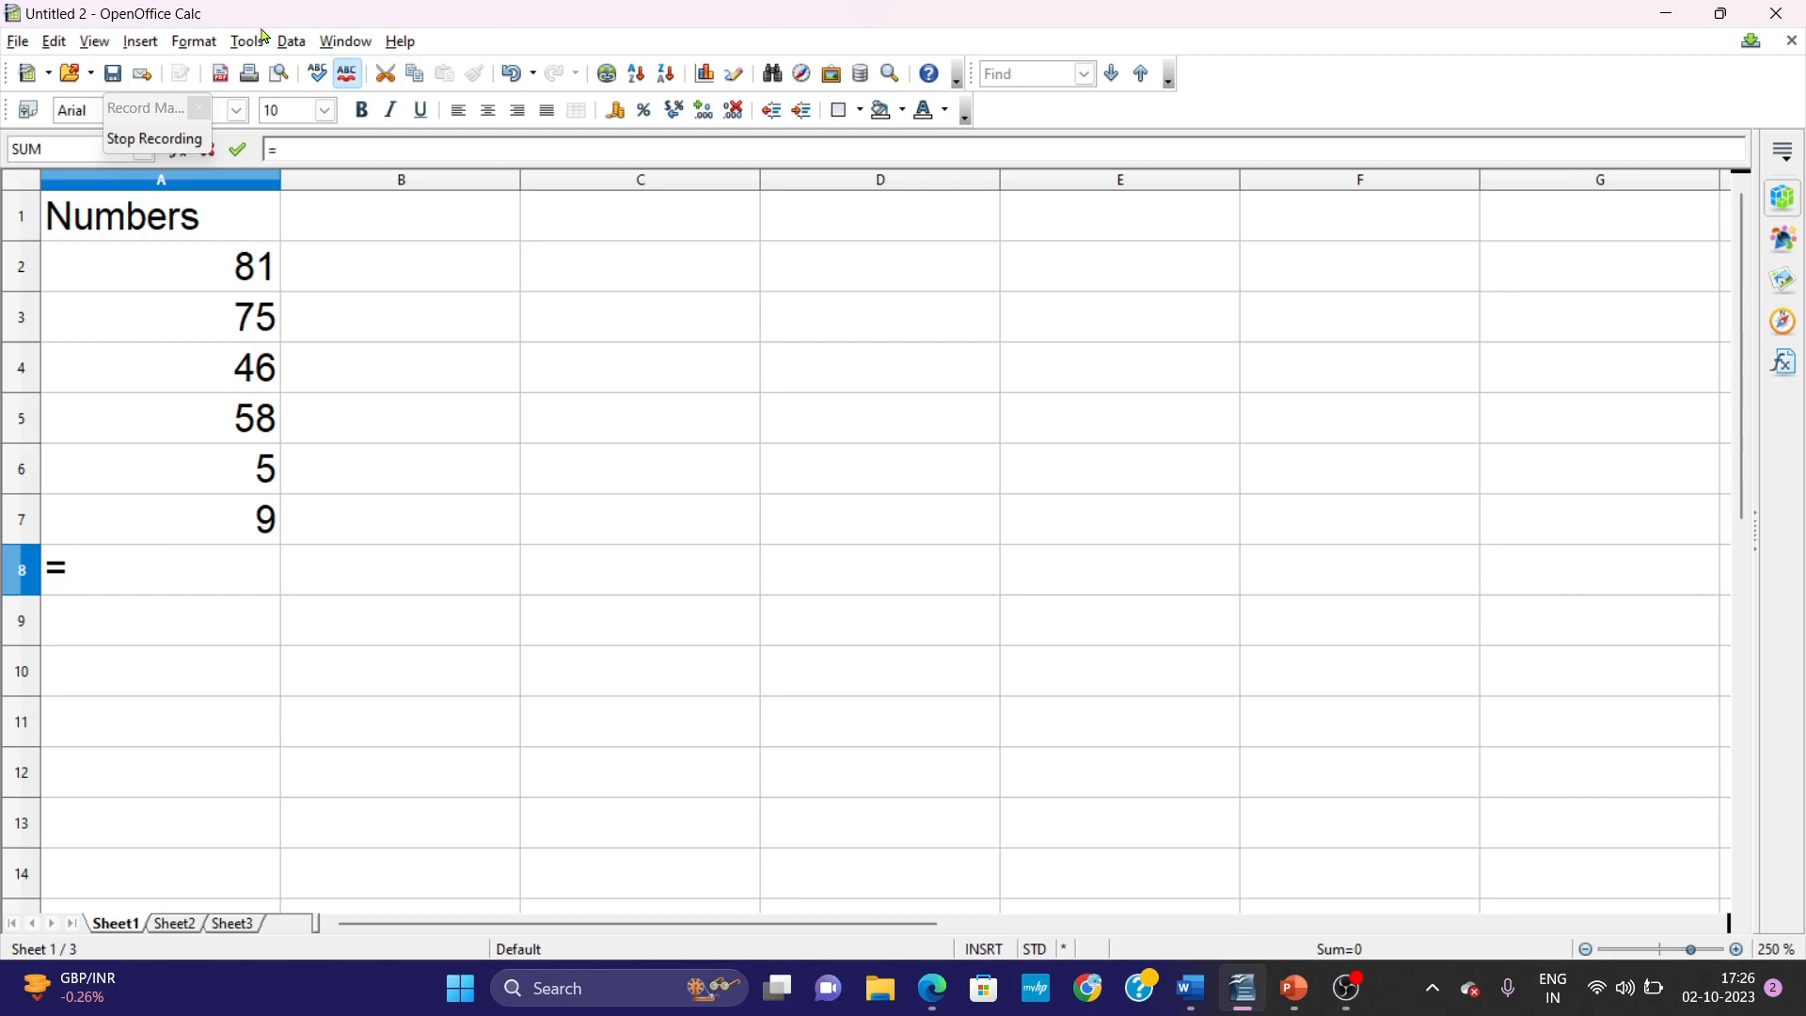
{"action": "left_click", "coordinate": [212, 285]}
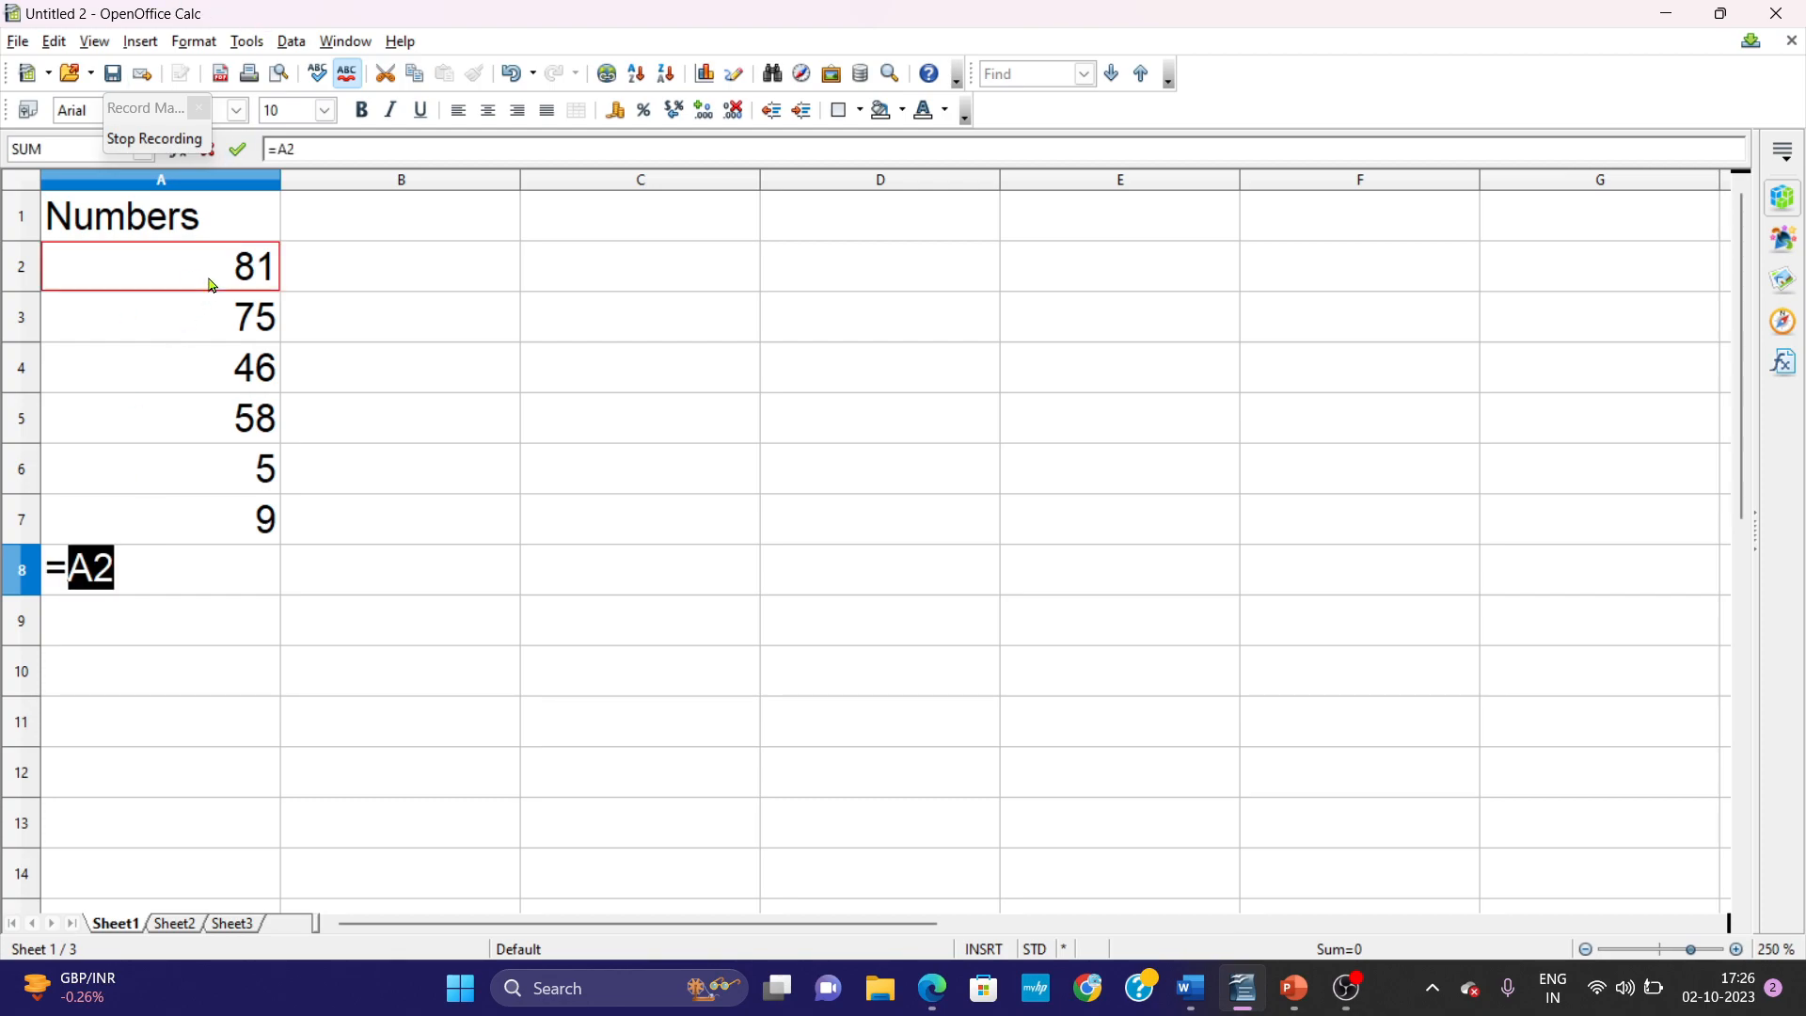
{"action": "type", "text": "+"}
{"action": "left_click", "coordinate": [223, 325]}
{"action": "type", "text": "+"}
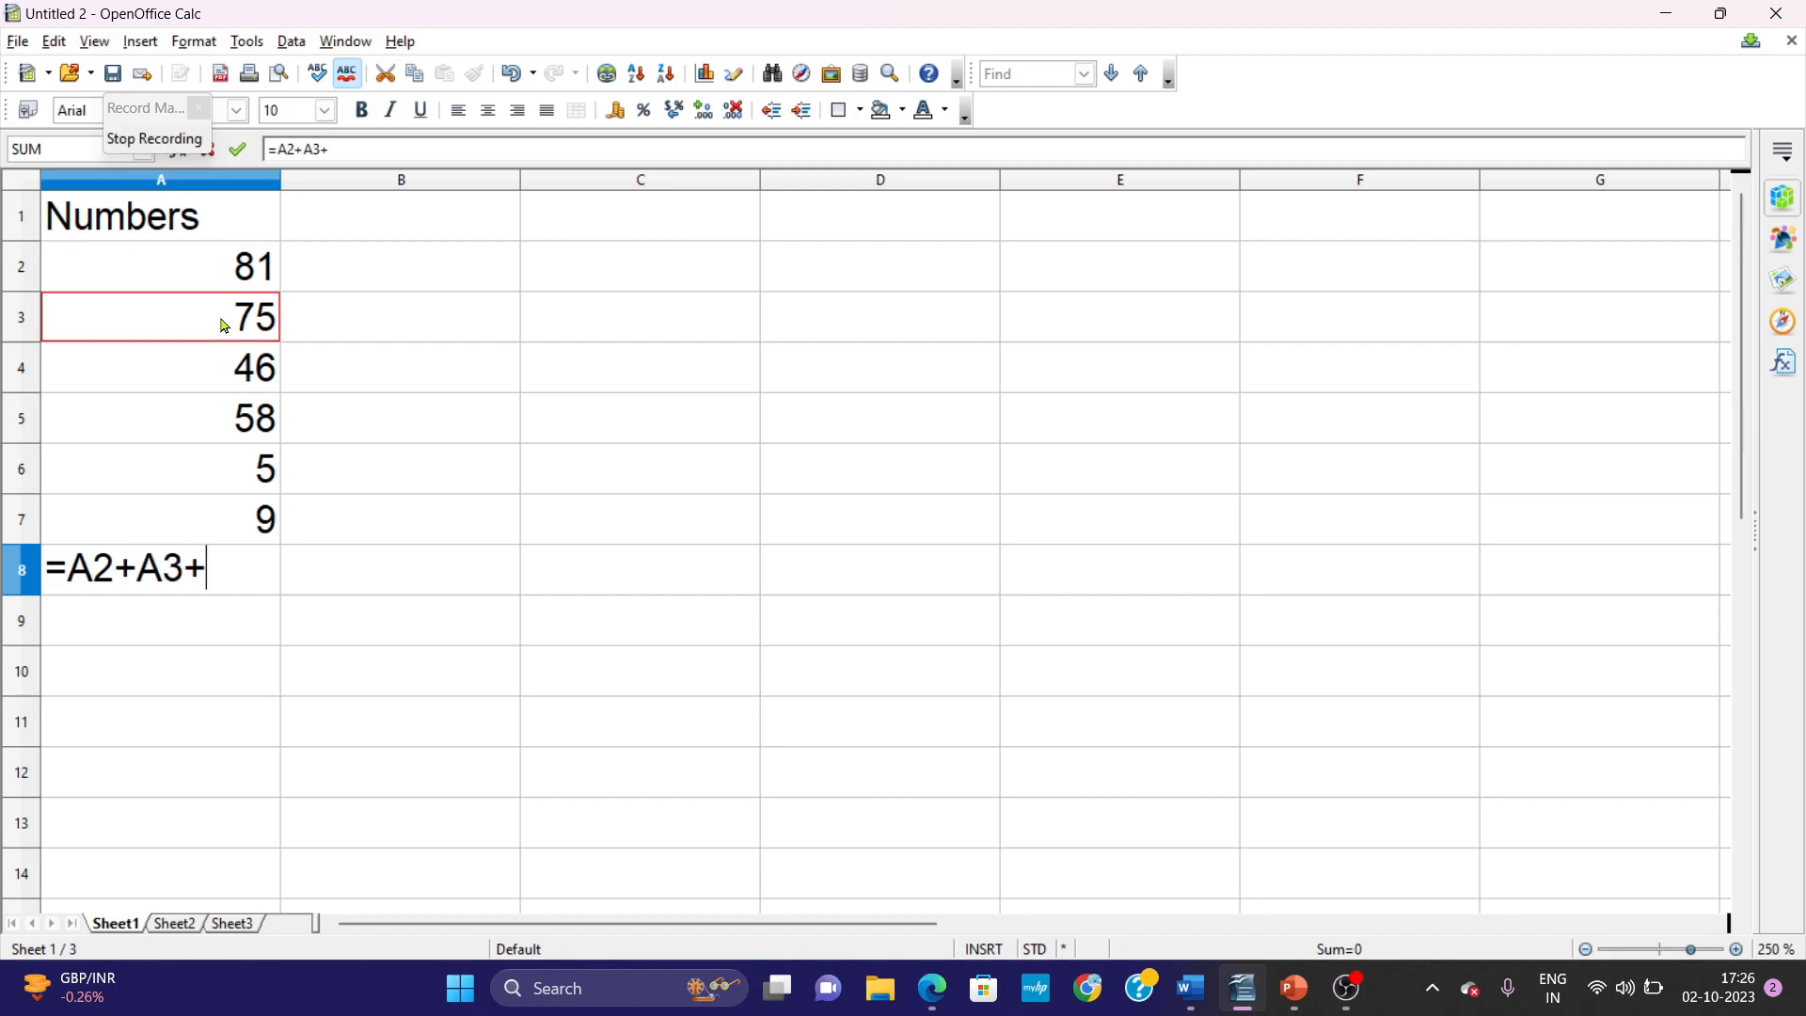
{"action": "left_click", "coordinate": [229, 382]}
{"action": "type", "text": "+"}
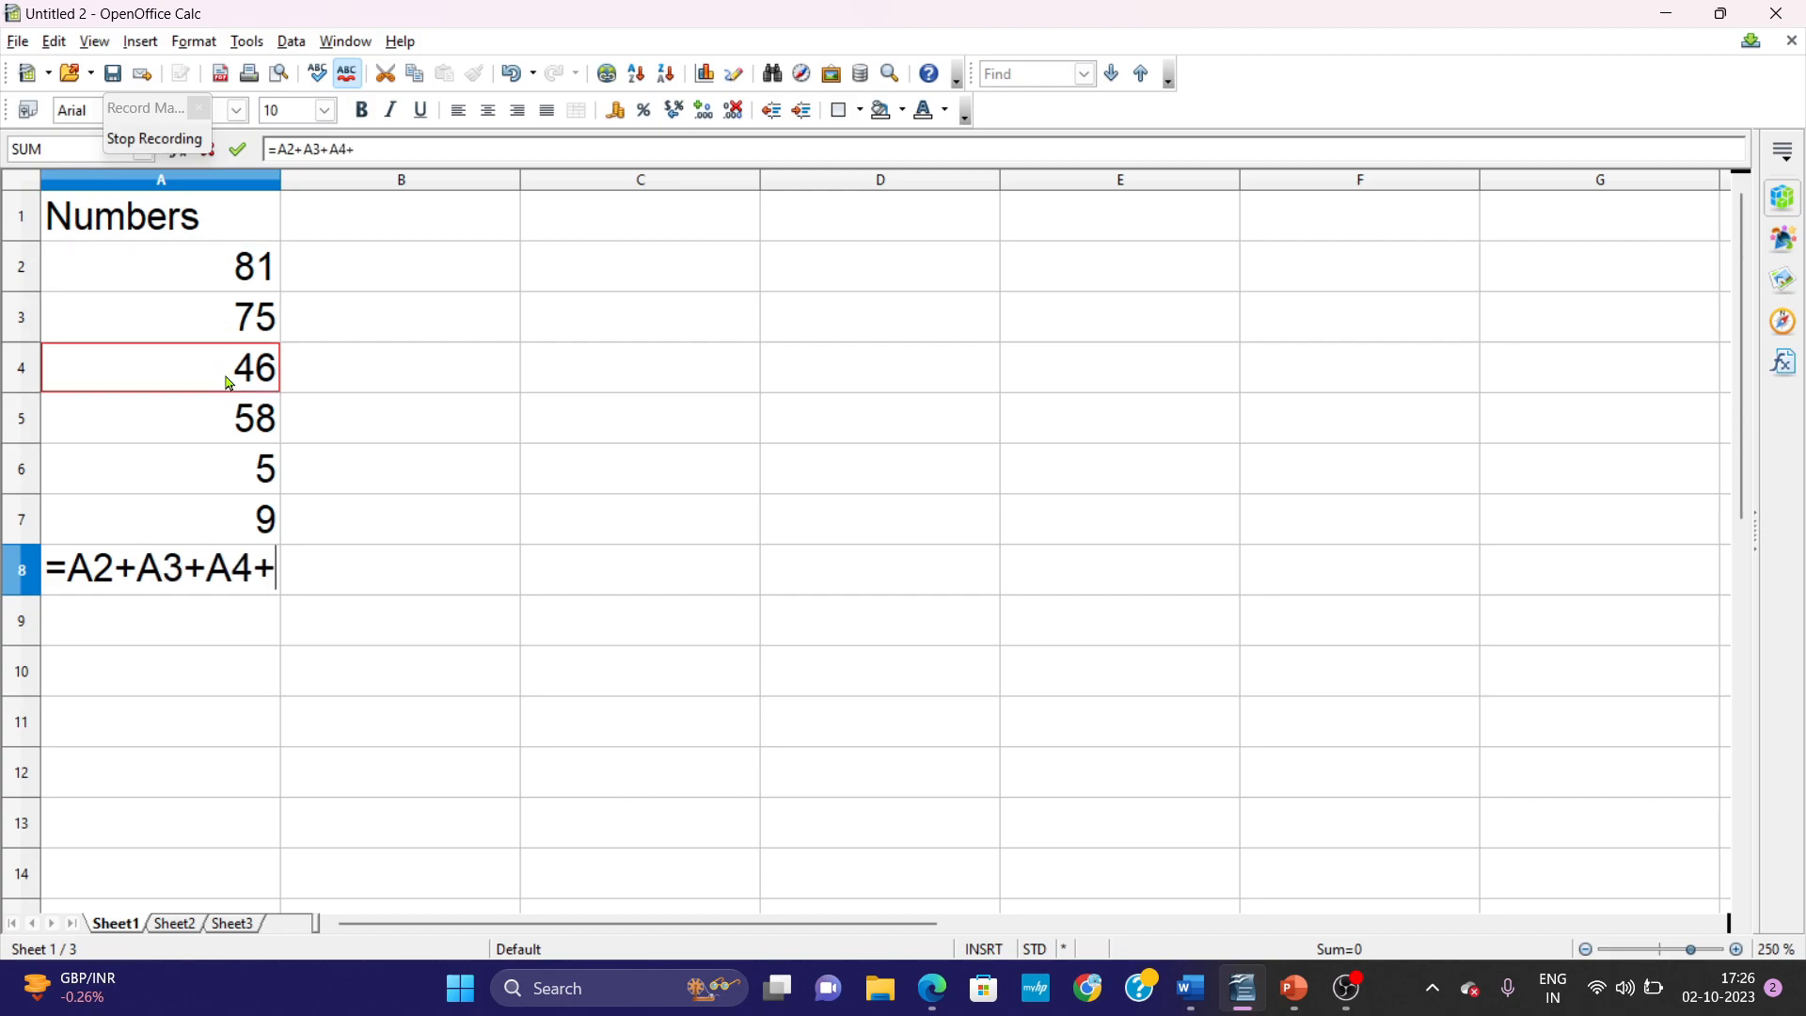
{"action": "left_click", "coordinate": [234, 428]}
{"action": "type", "text": "+"}
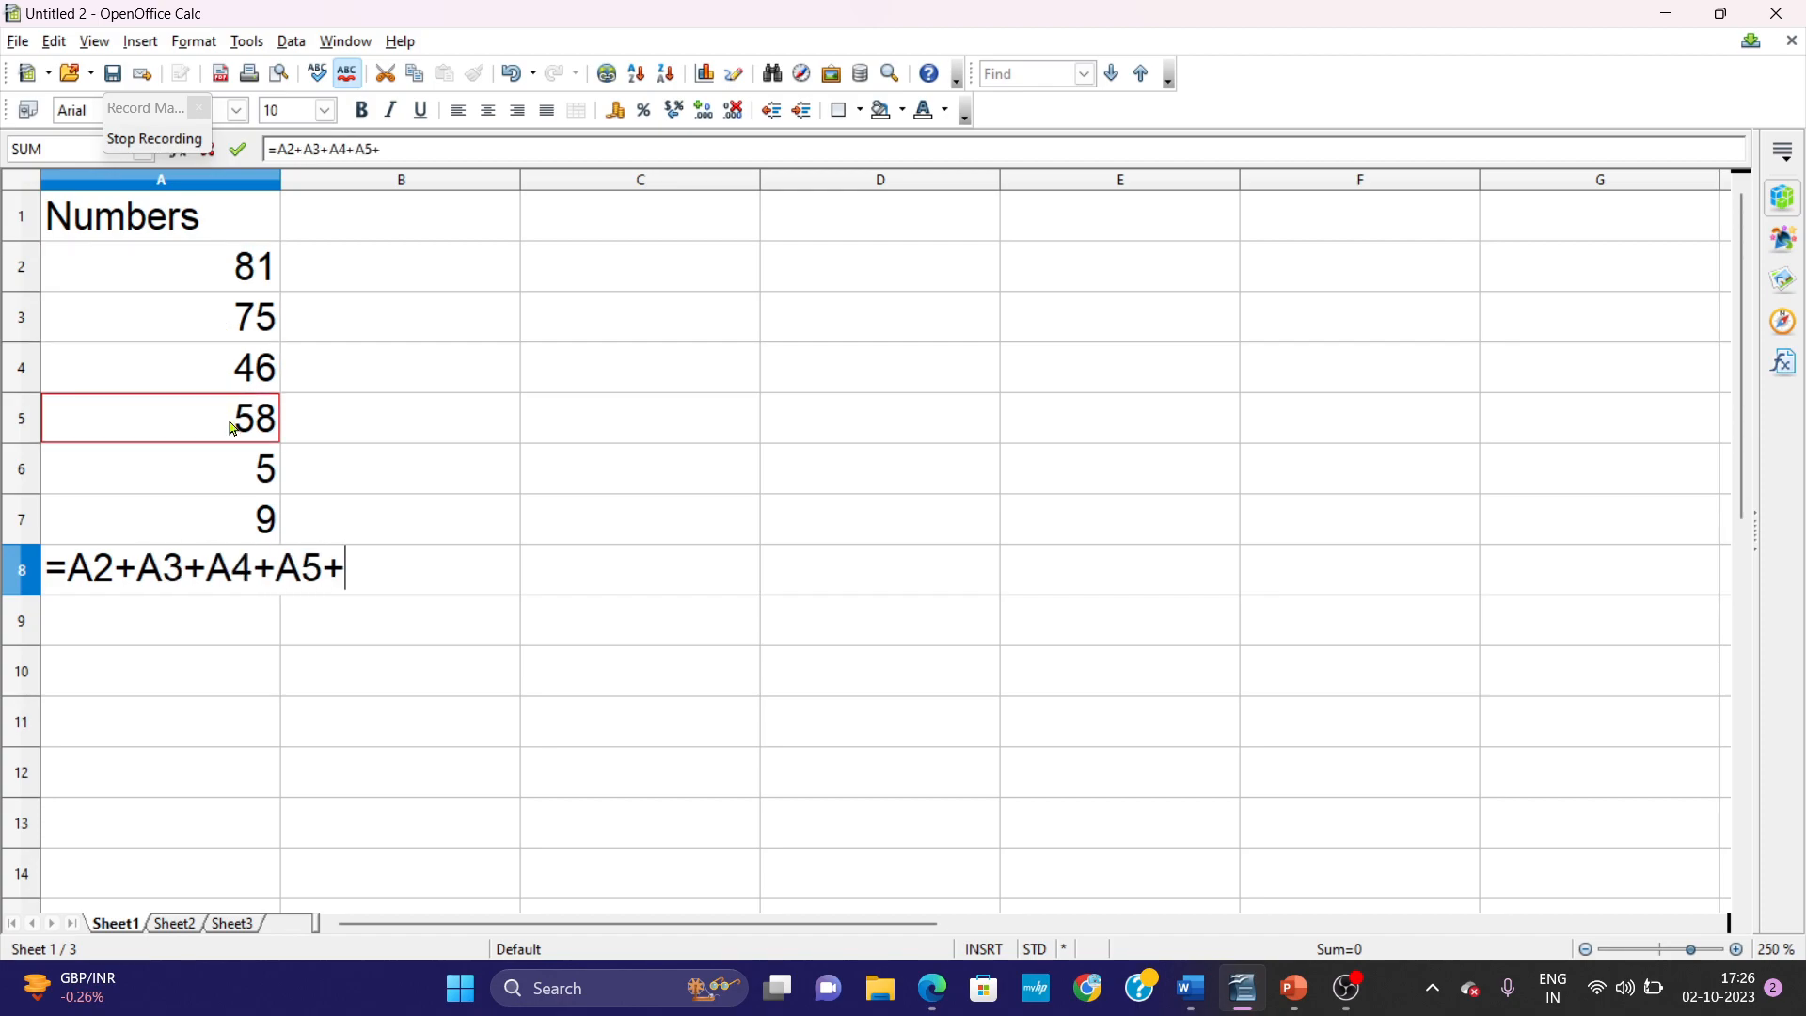
{"action": "left_click", "coordinate": [219, 490]}
{"action": "type", "text": "+"}
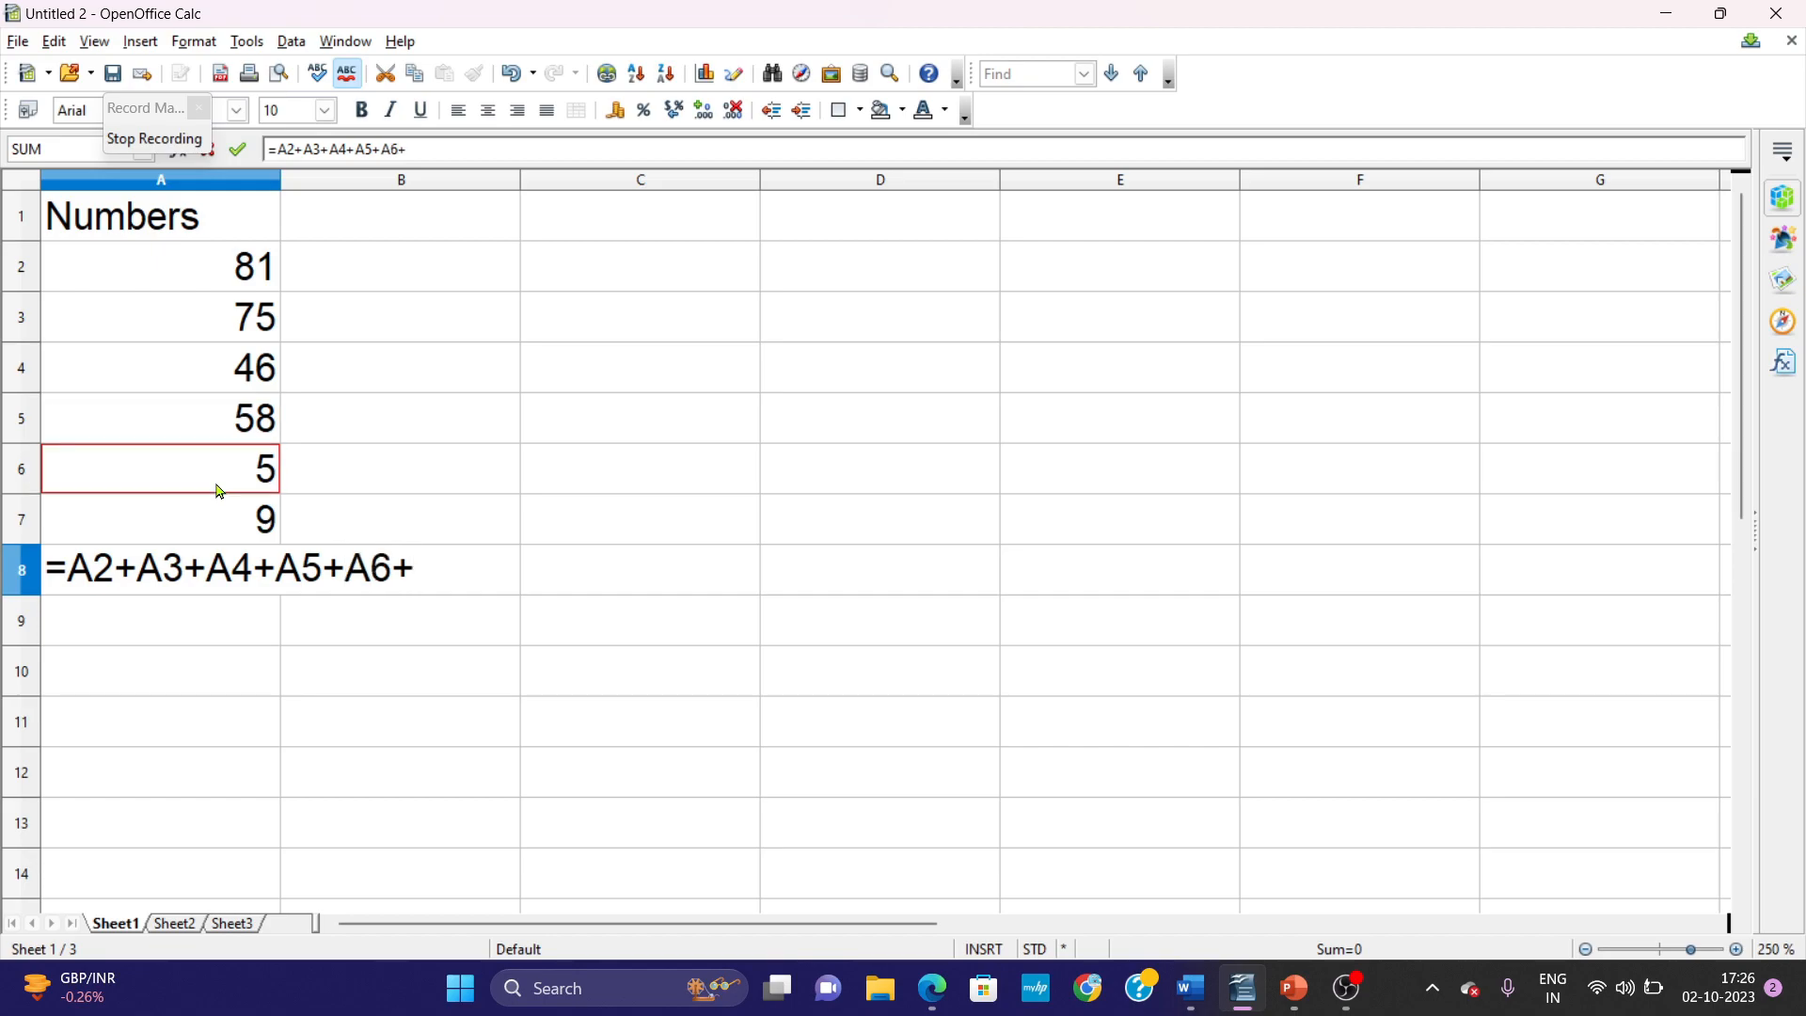
{"action": "left_click", "coordinate": [219, 508]}
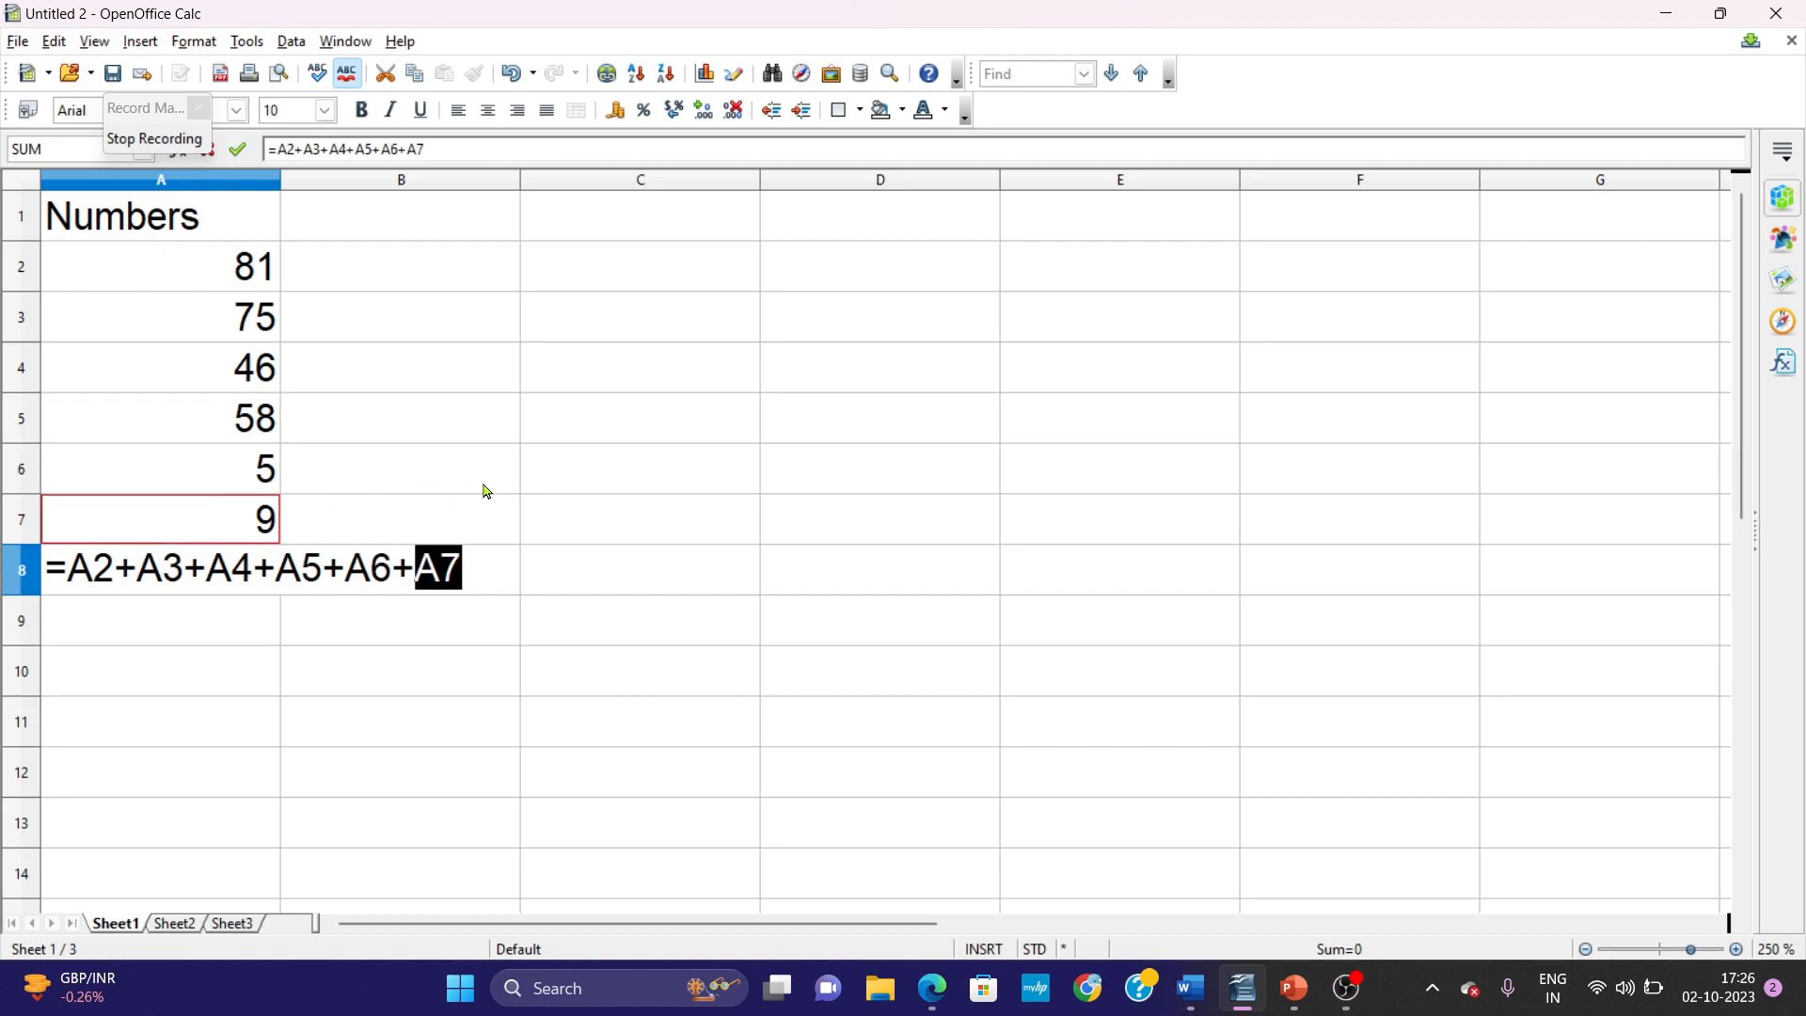
{"action": "key", "text": "Return"}
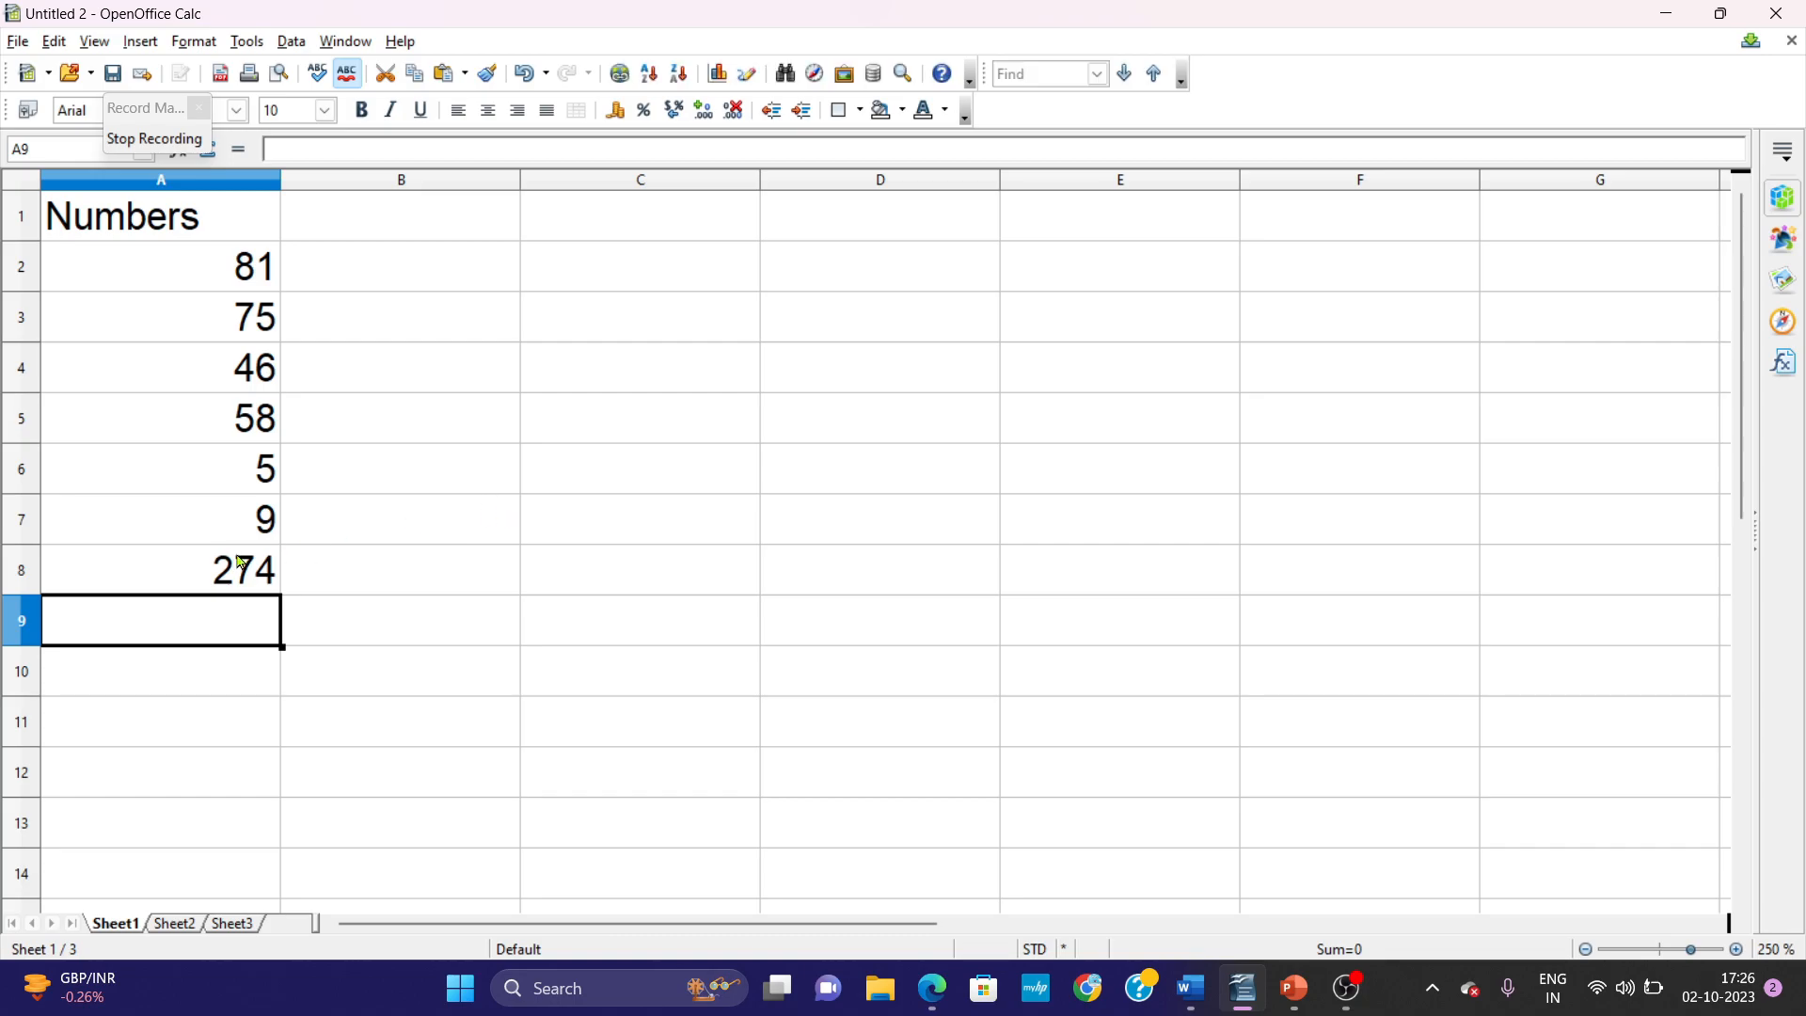
Fill the sum cell A8 with the Pink 1 background colour.
{"action": "left_click", "coordinate": [242, 564]}
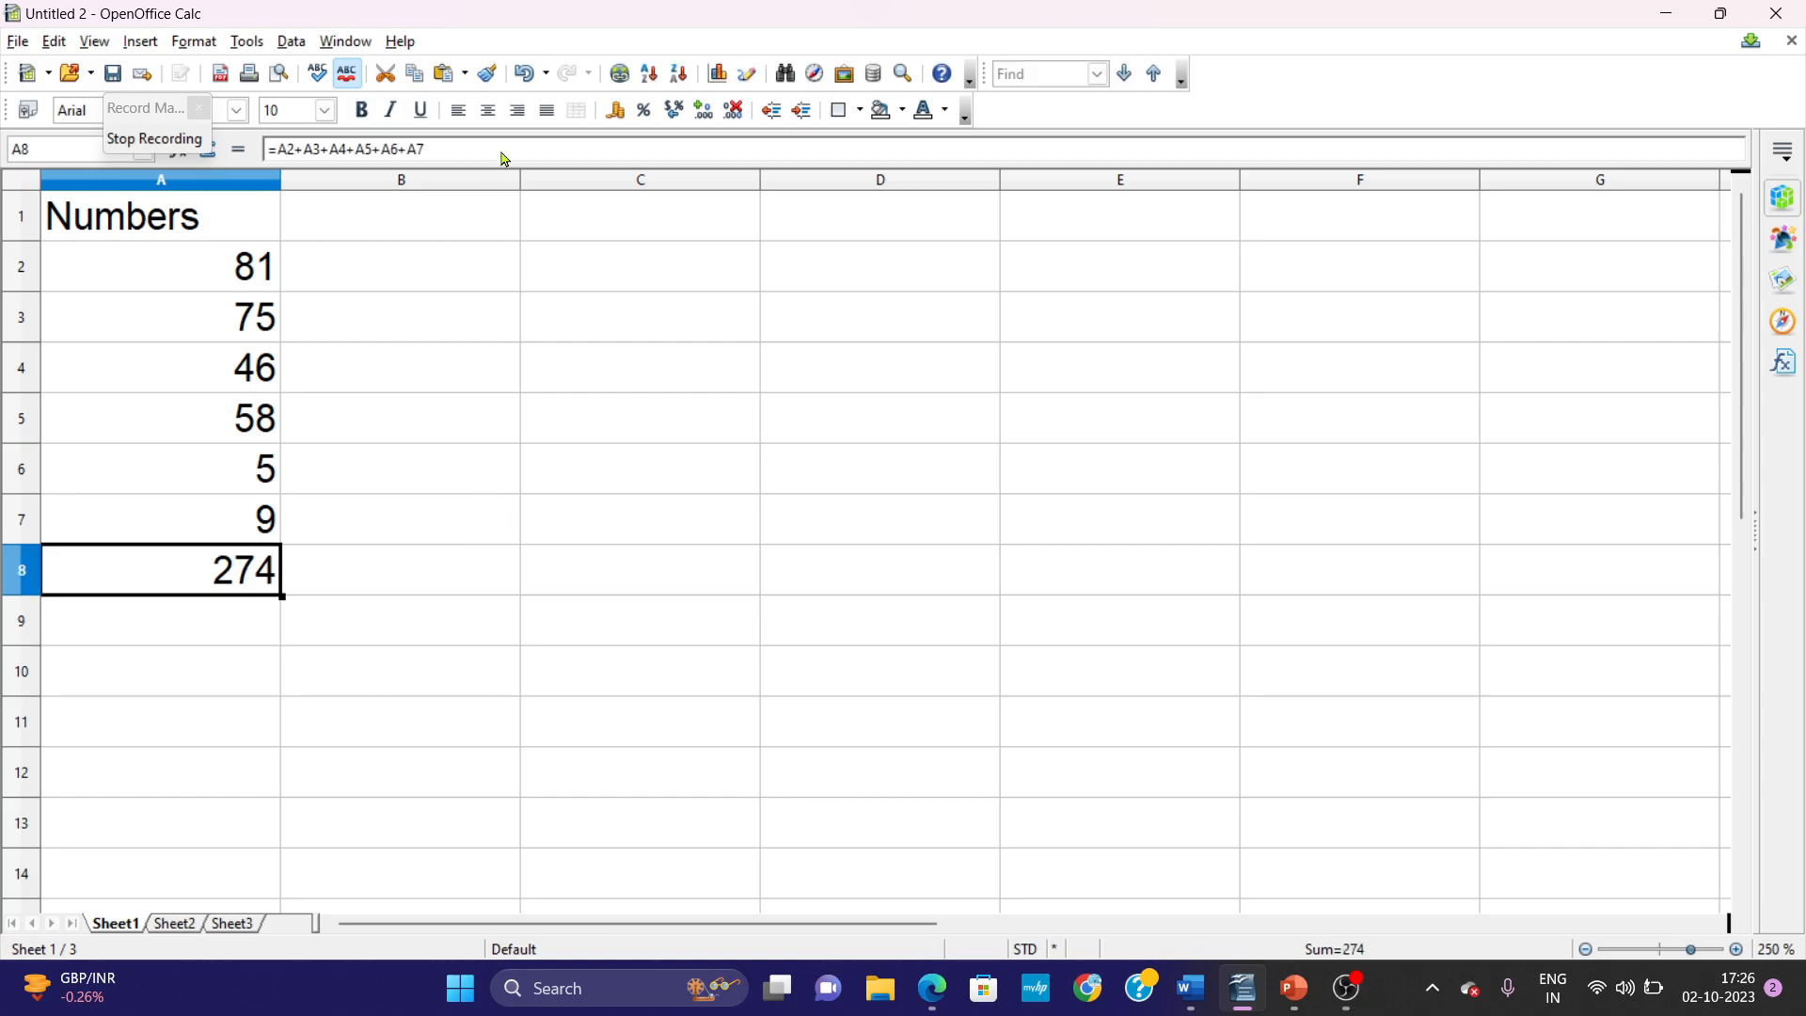
{"action": "left_click", "coordinate": [905, 118]}
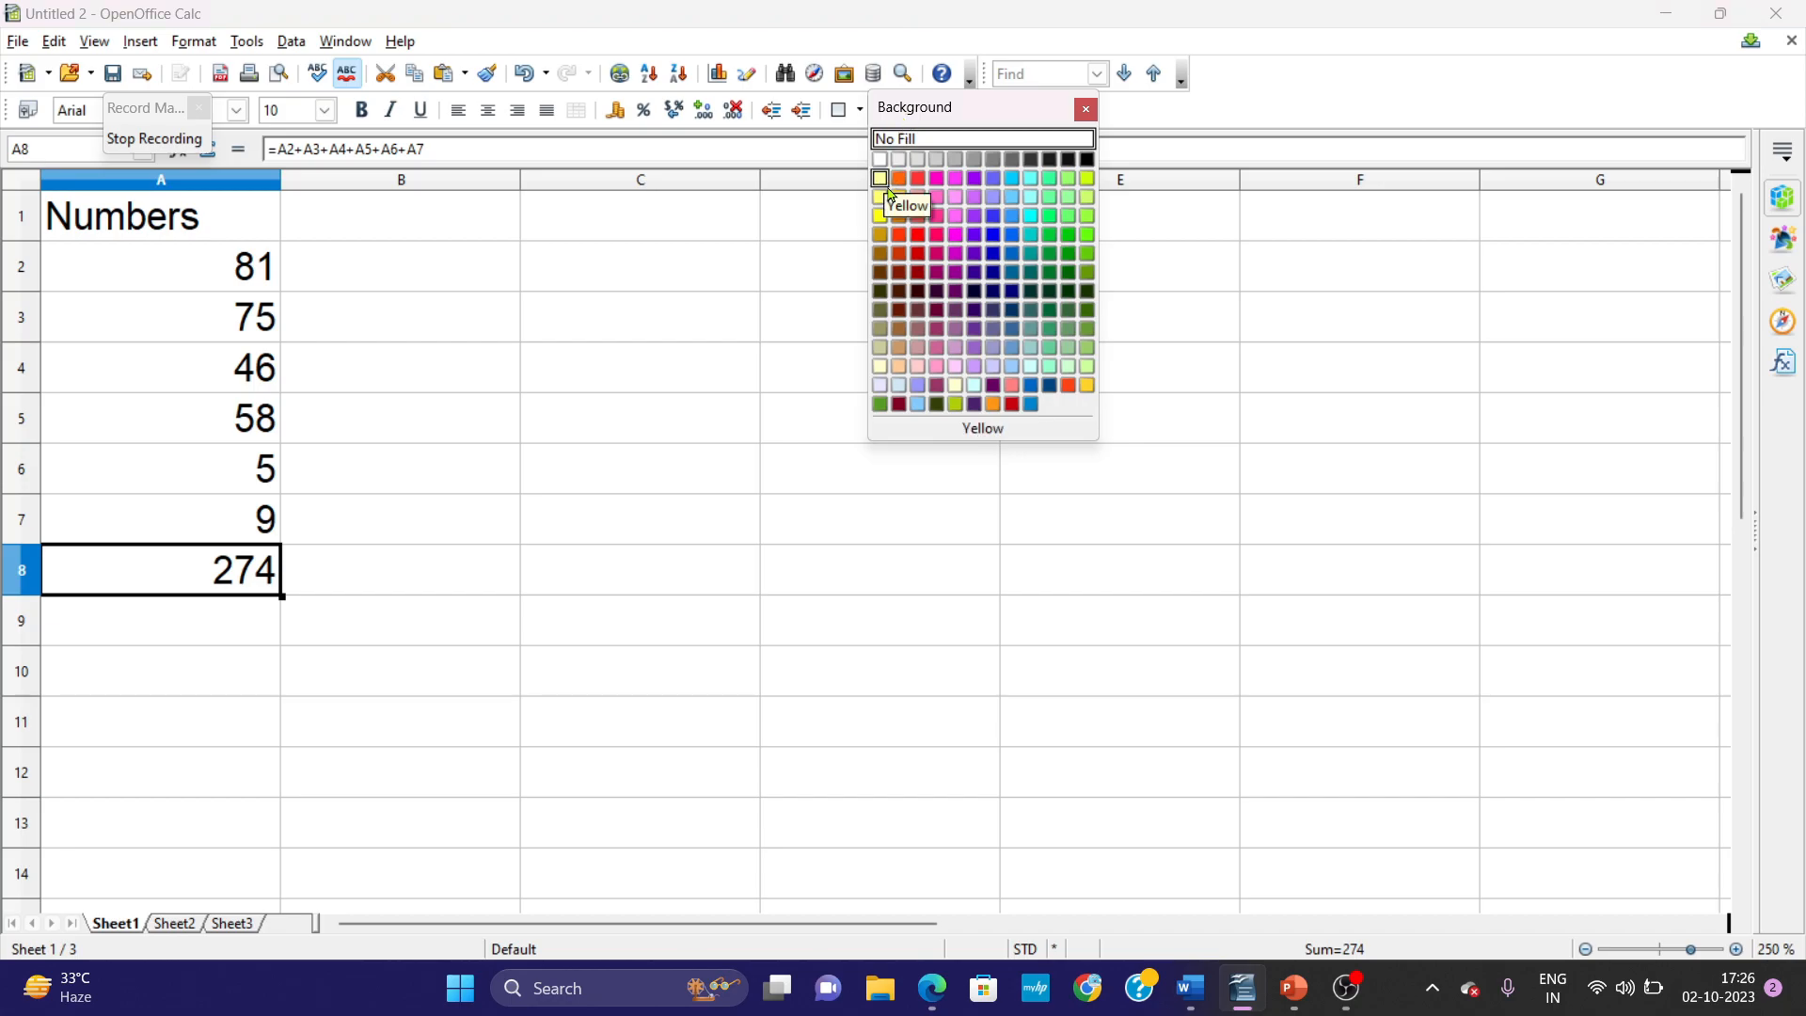
{"action": "left_click", "coordinate": [937, 198]}
{"action": "left_click", "coordinate": [530, 615]}
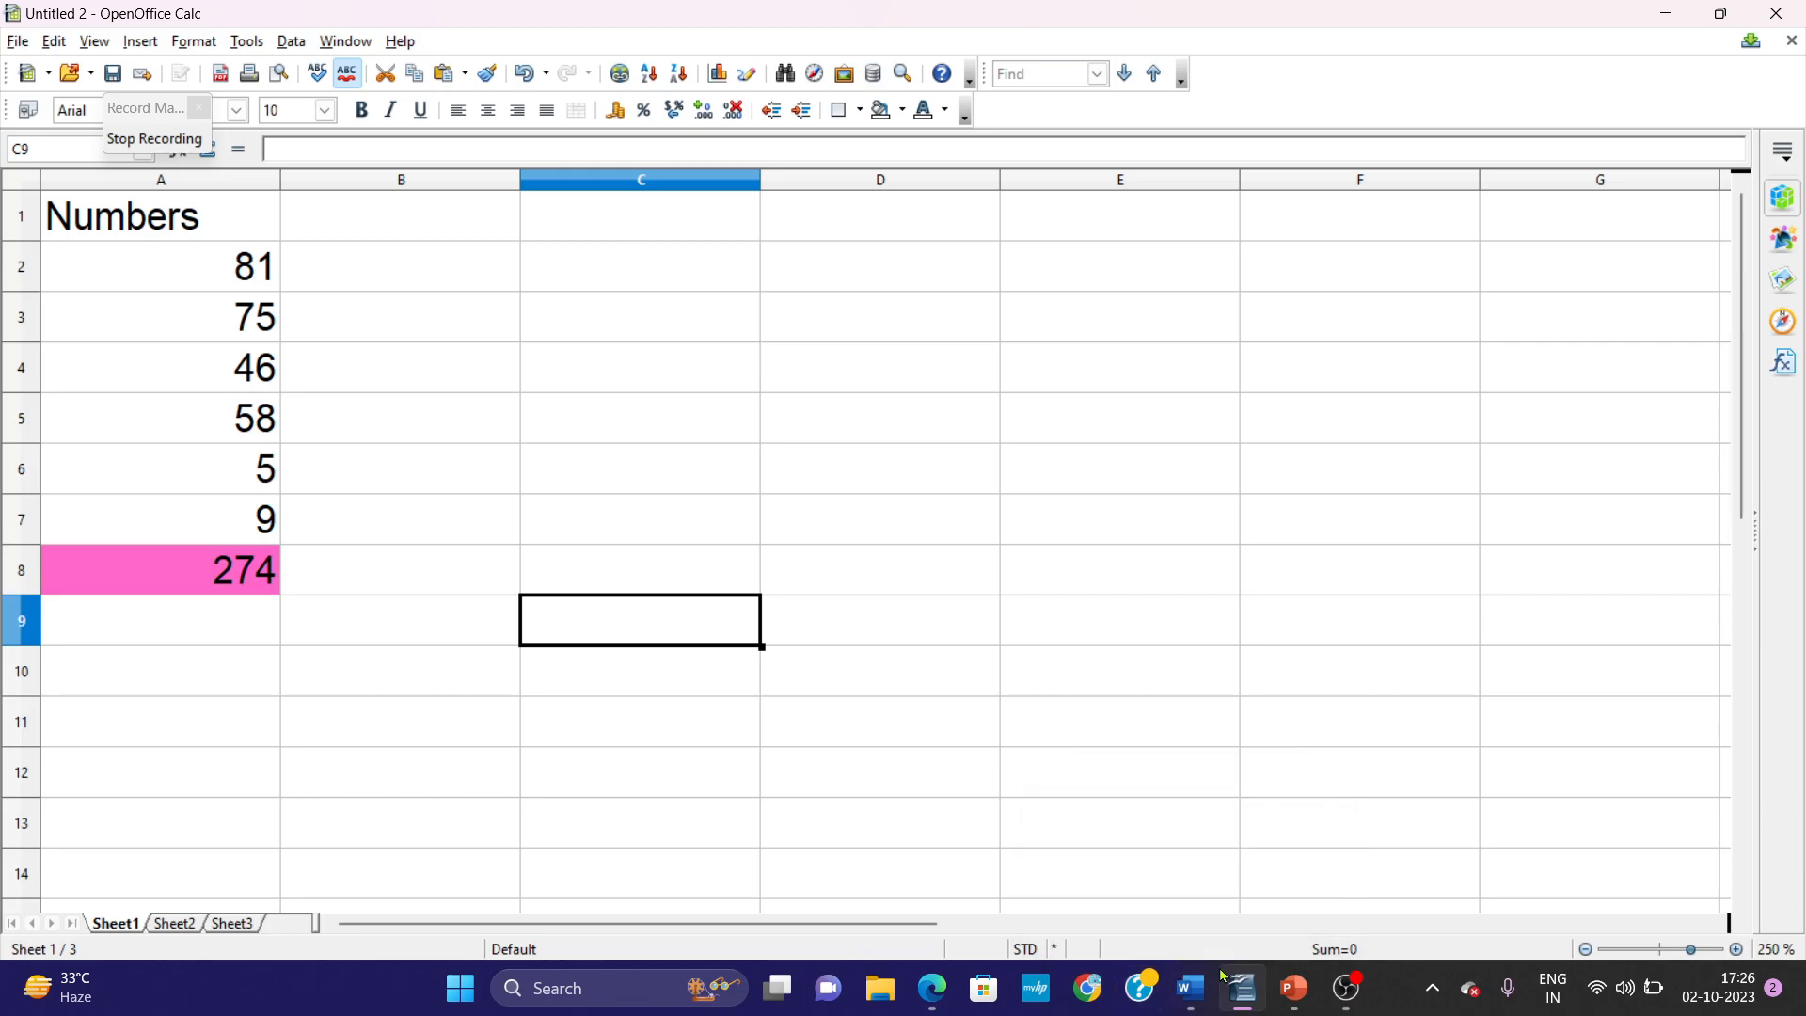
Switch to Word and review Step 4 with its formula picture, highlighting the = sign in the instruction.
{"action": "left_click", "coordinate": [1207, 996]}
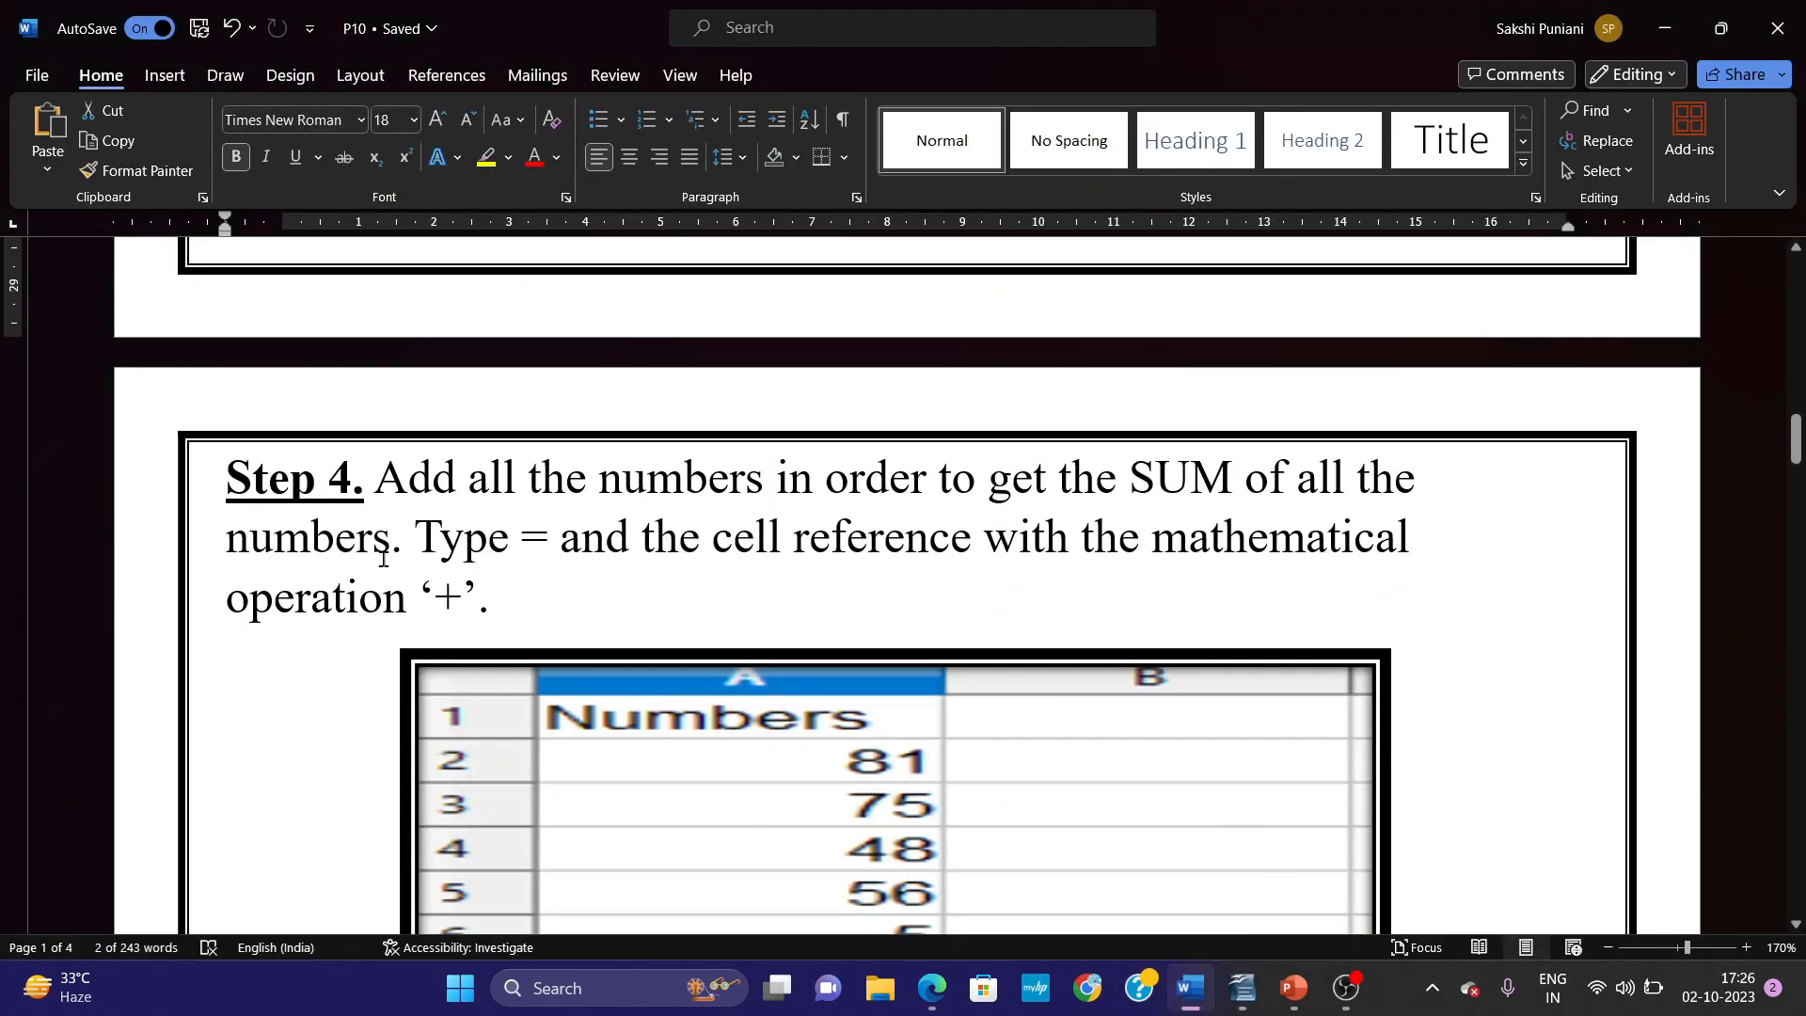
{"action": "left_click_drag", "start_coordinate": [518, 540], "coordinate": [578, 540]}
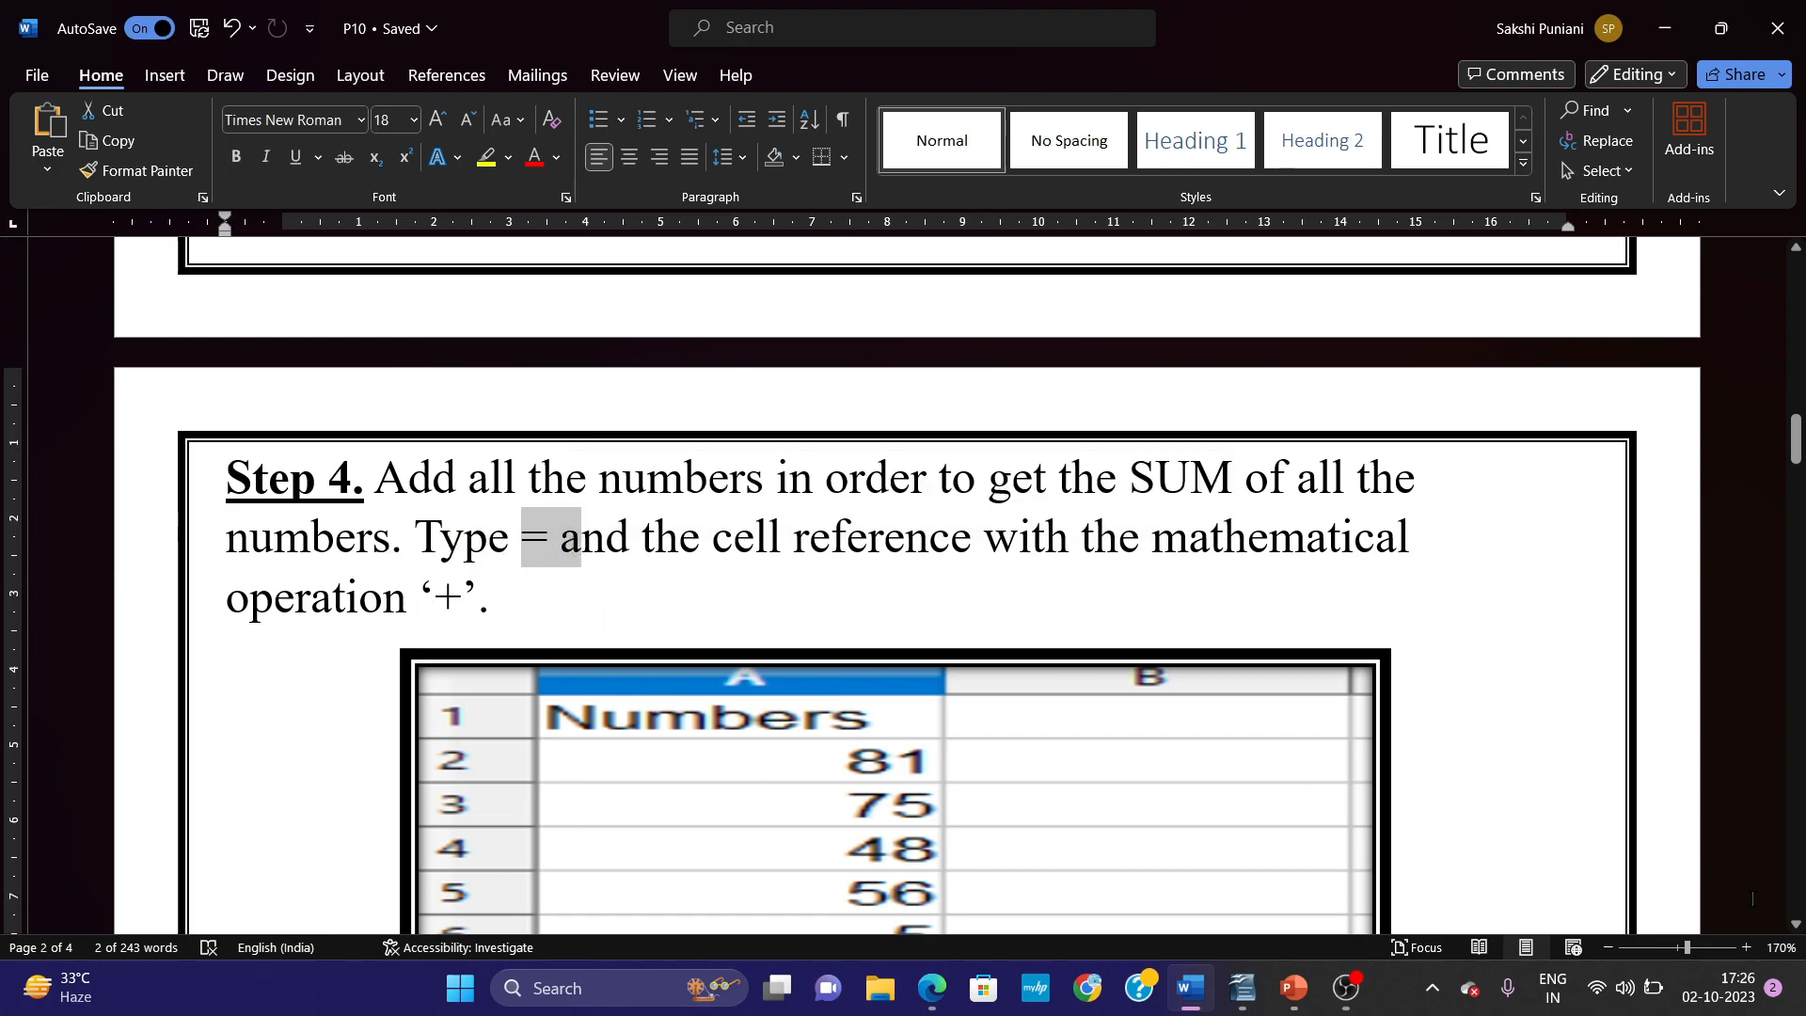
{"action": "left_click", "coordinate": [1798, 927]}
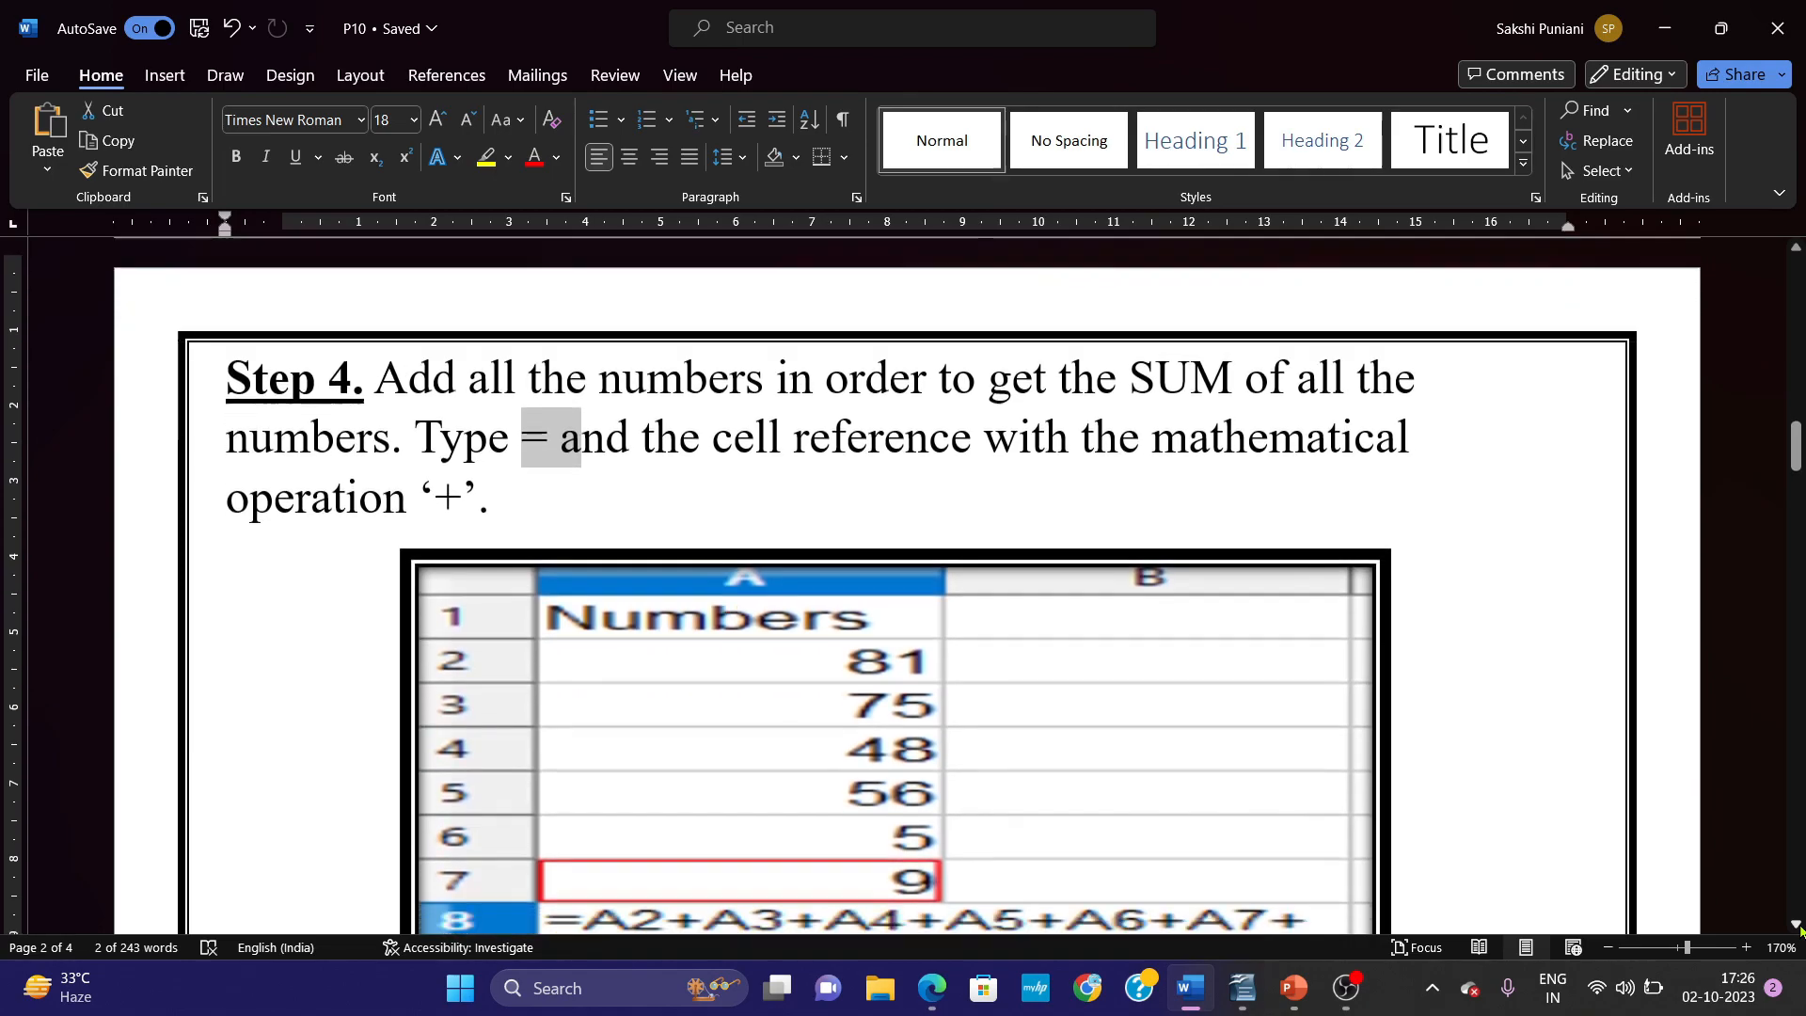
{"action": "left_click", "coordinate": [1799, 927]}
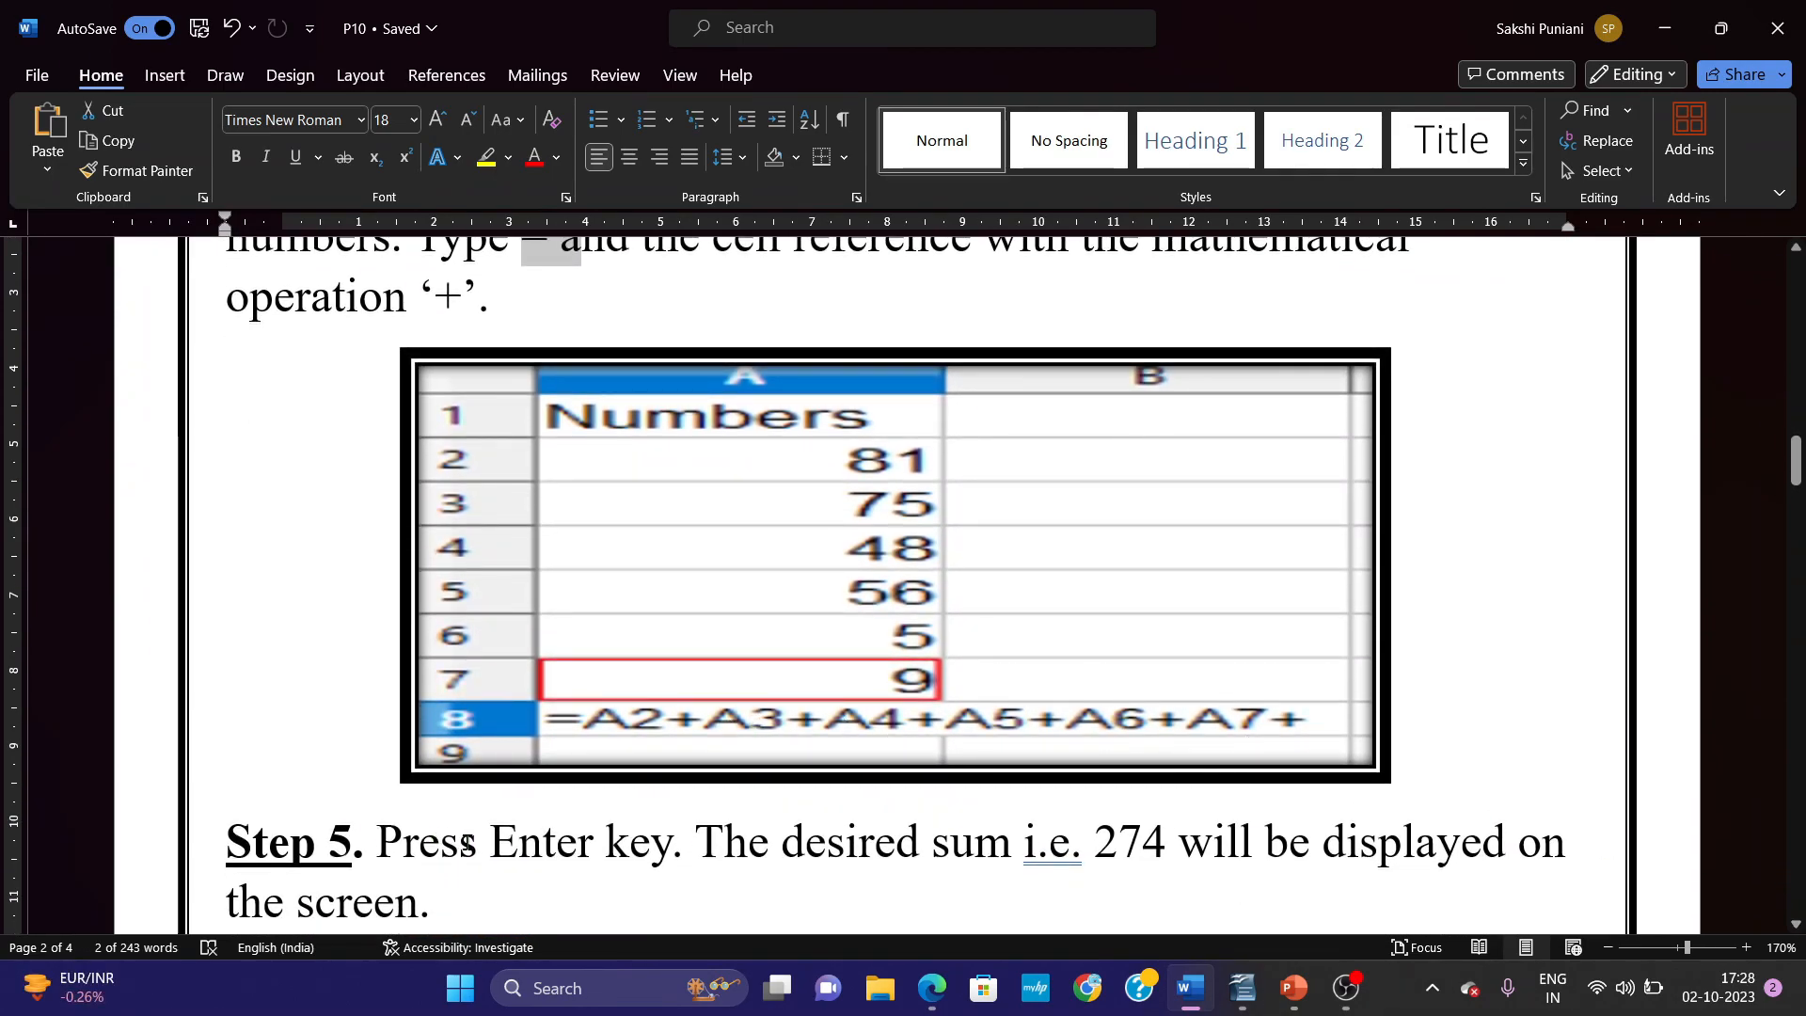
Review Step 5 and its picture, highlighting the words Press Enter key and will be in the instruction.
{"action": "left_click_drag", "start_coordinate": [467, 844], "coordinate": [679, 843]}
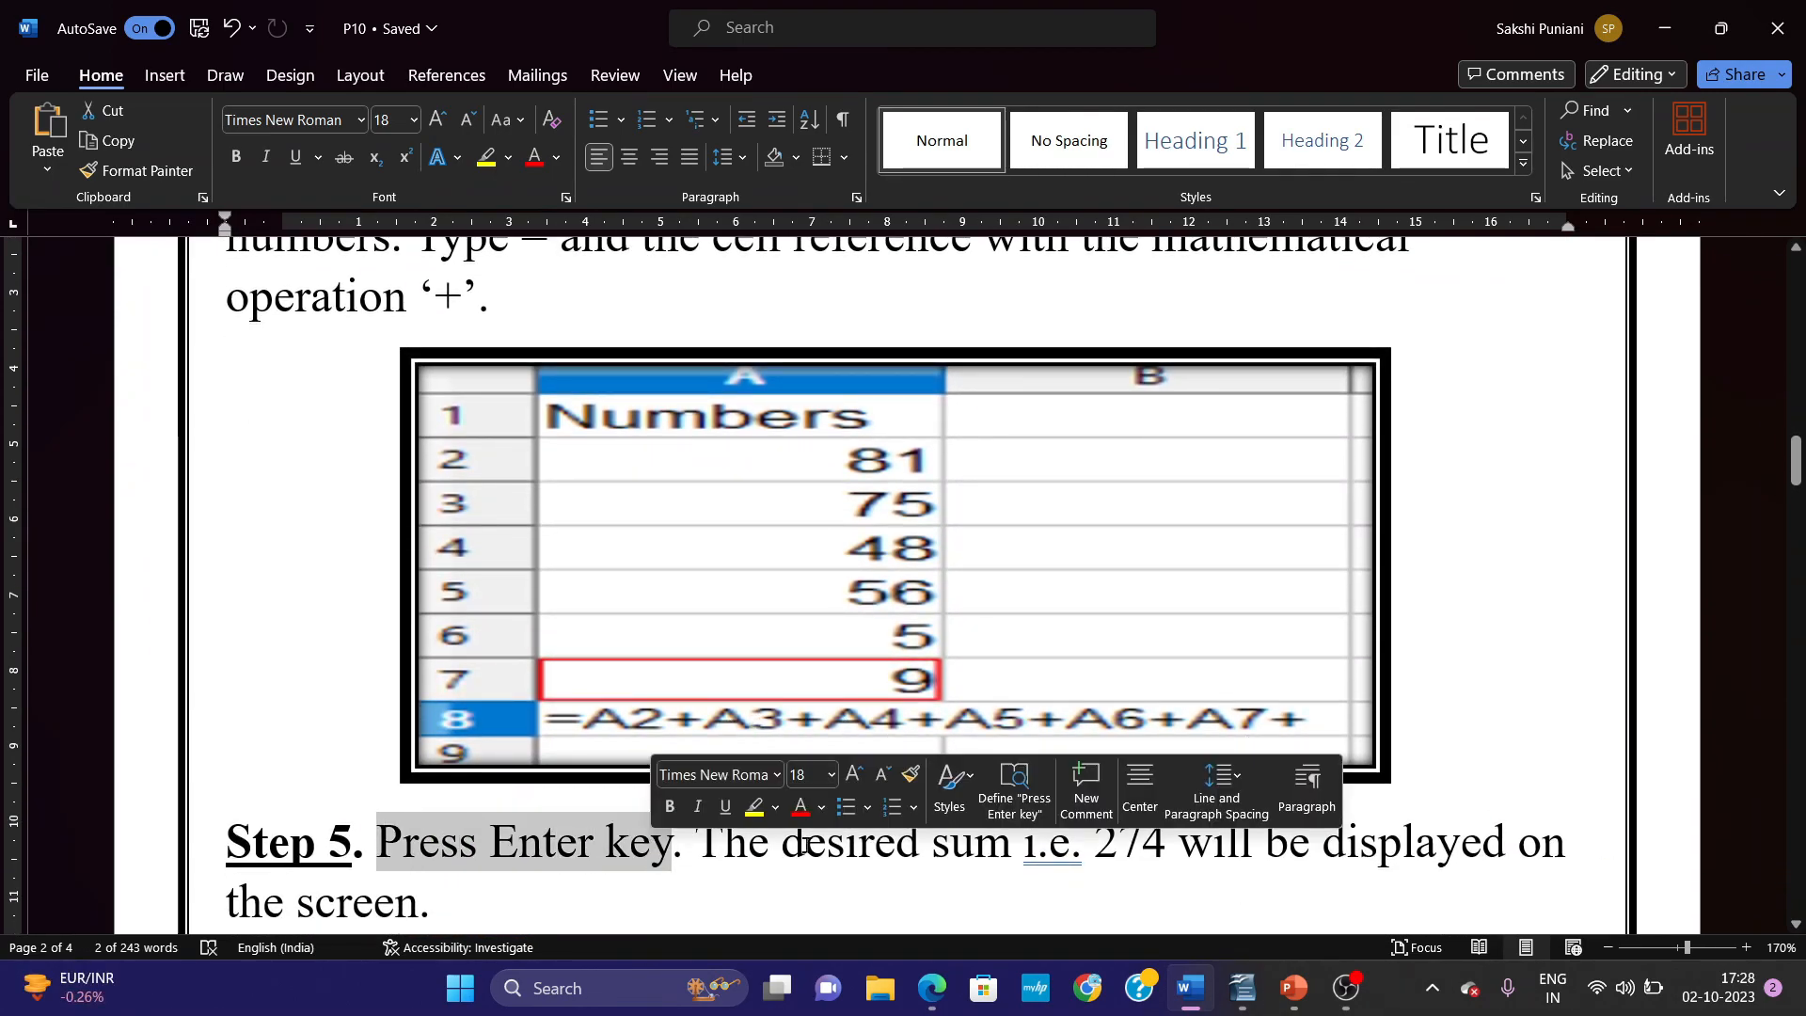
{"action": "left_click", "coordinate": [1179, 842]}
{"action": "left_click_drag", "start_coordinate": [1270, 847], "coordinate": [1302, 846]}
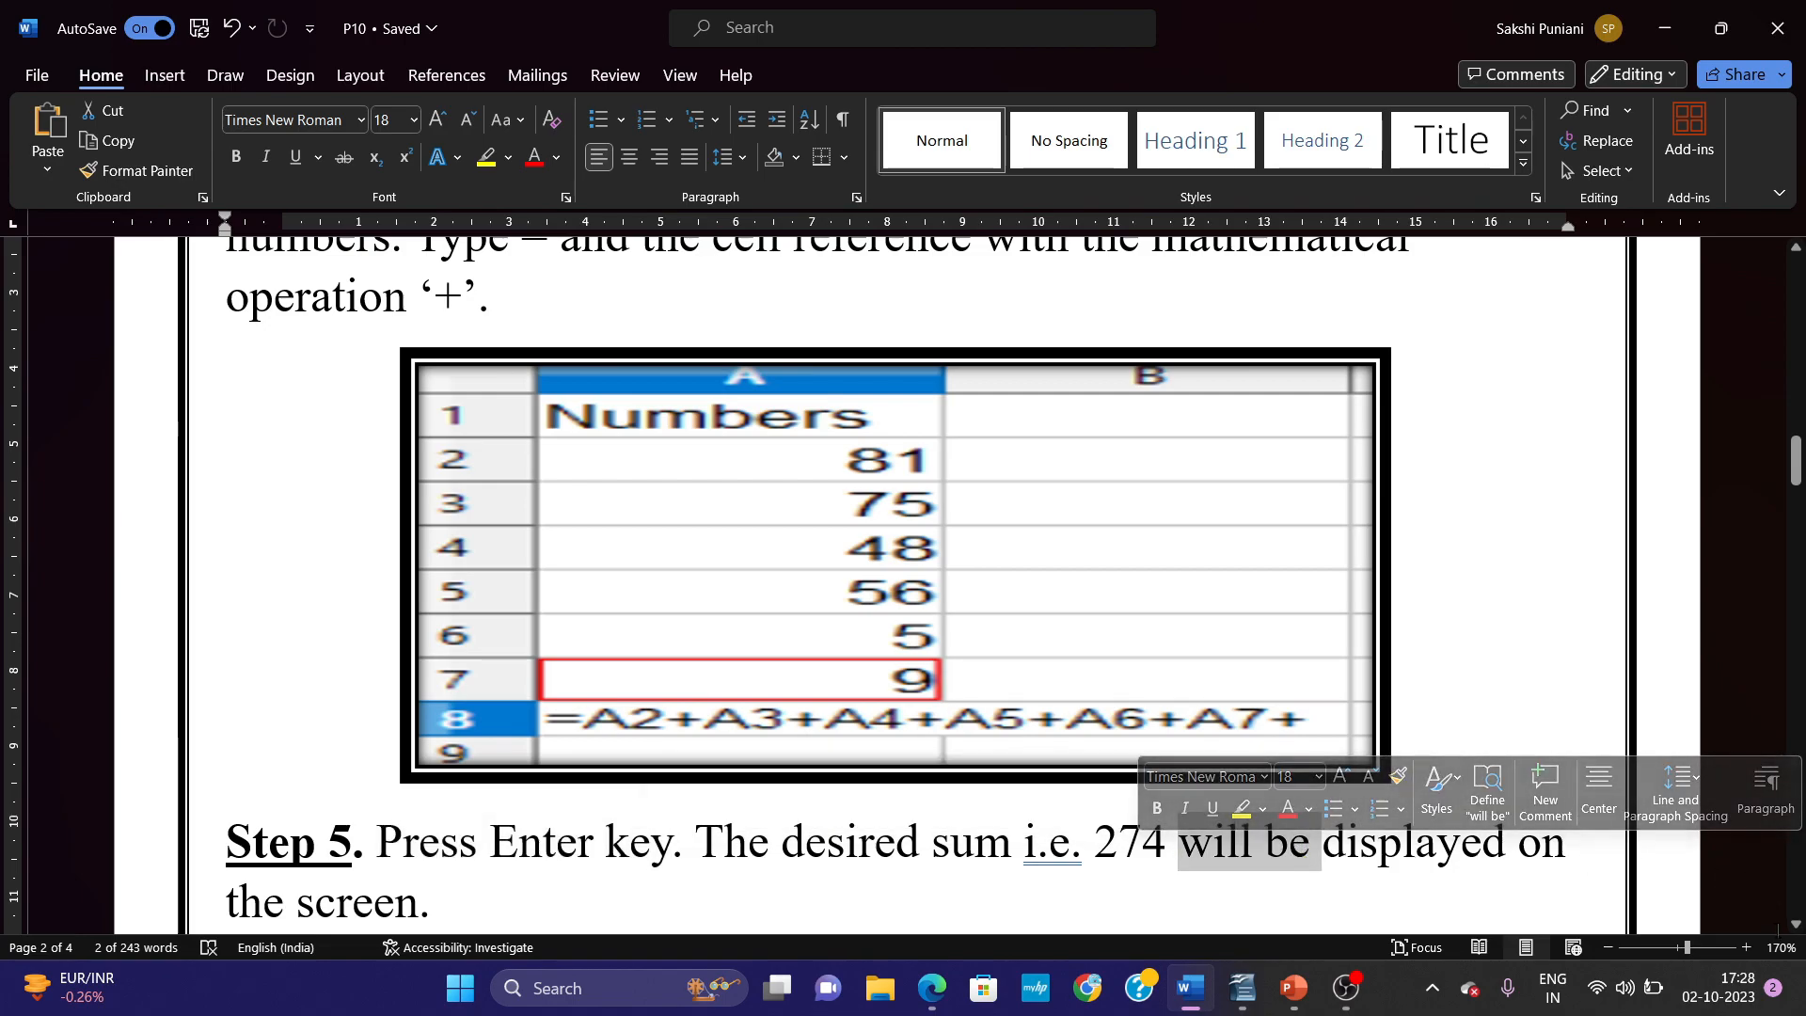
{"action": "left_click", "coordinate": [1800, 926]}
{"action": "left_click", "coordinate": [1799, 925]}
{"action": "left_click", "coordinate": [1800, 925]}
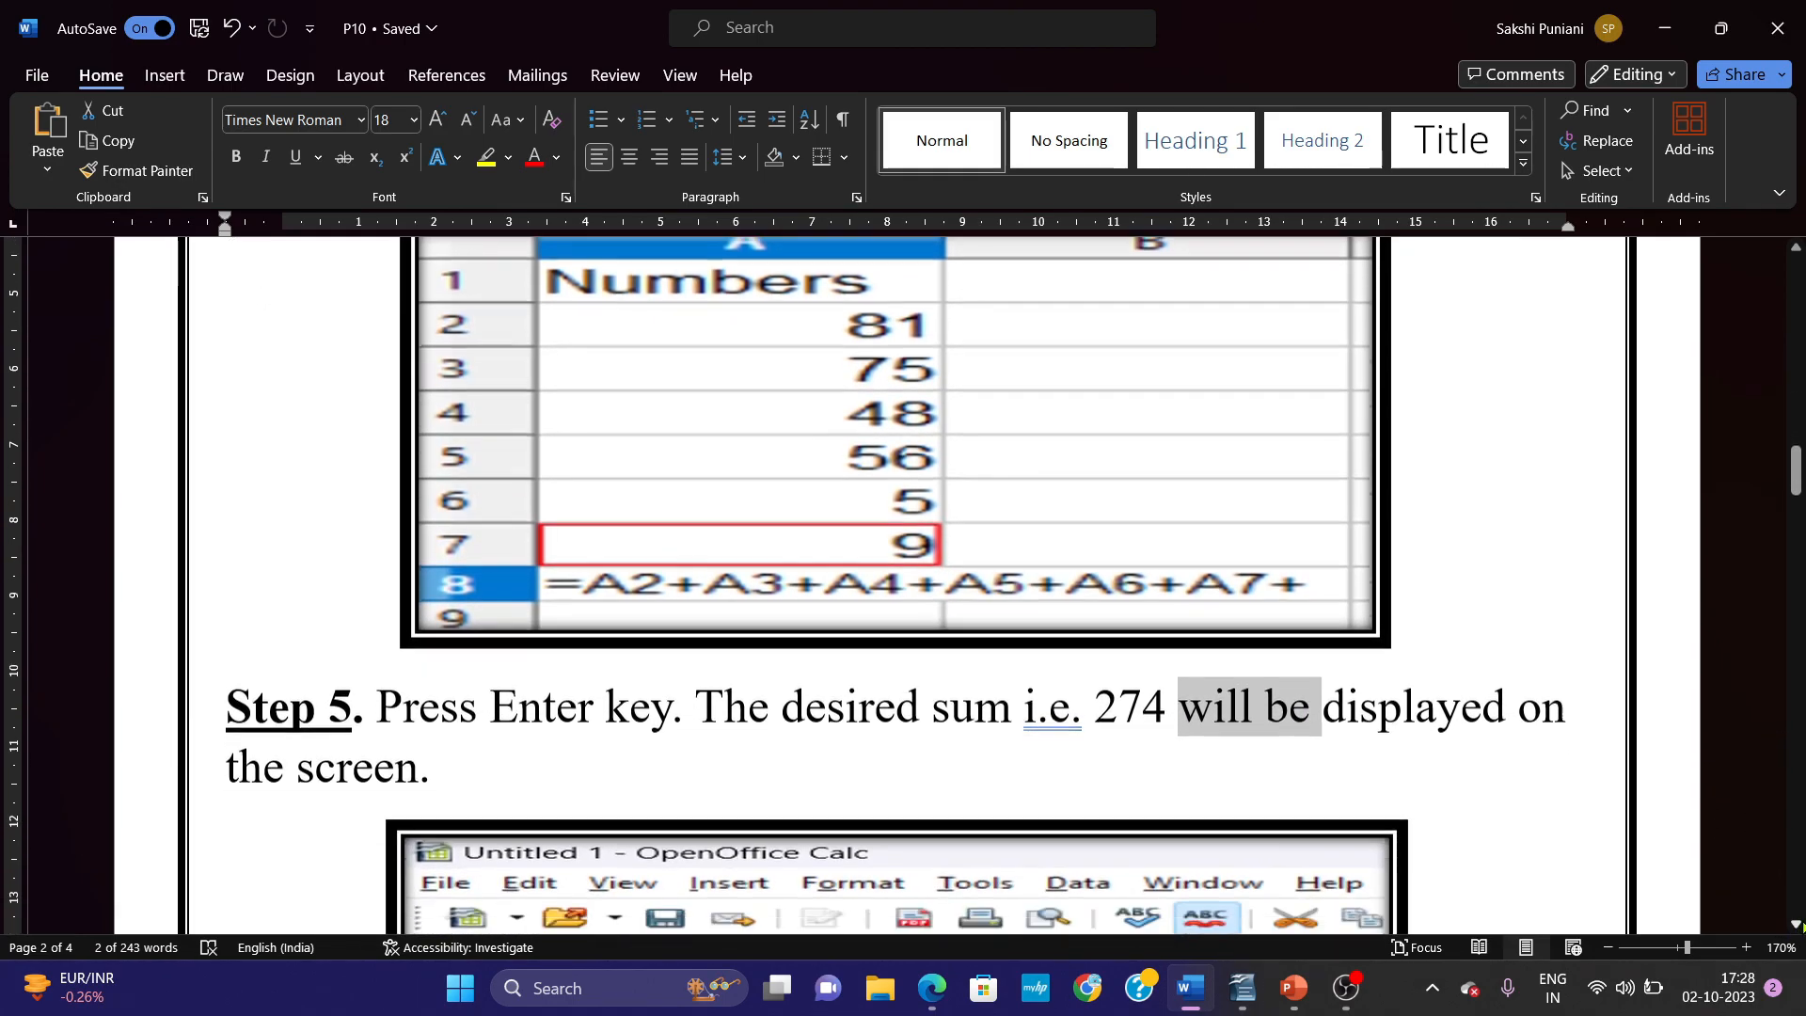
{"action": "left_click", "coordinate": [1799, 927]}
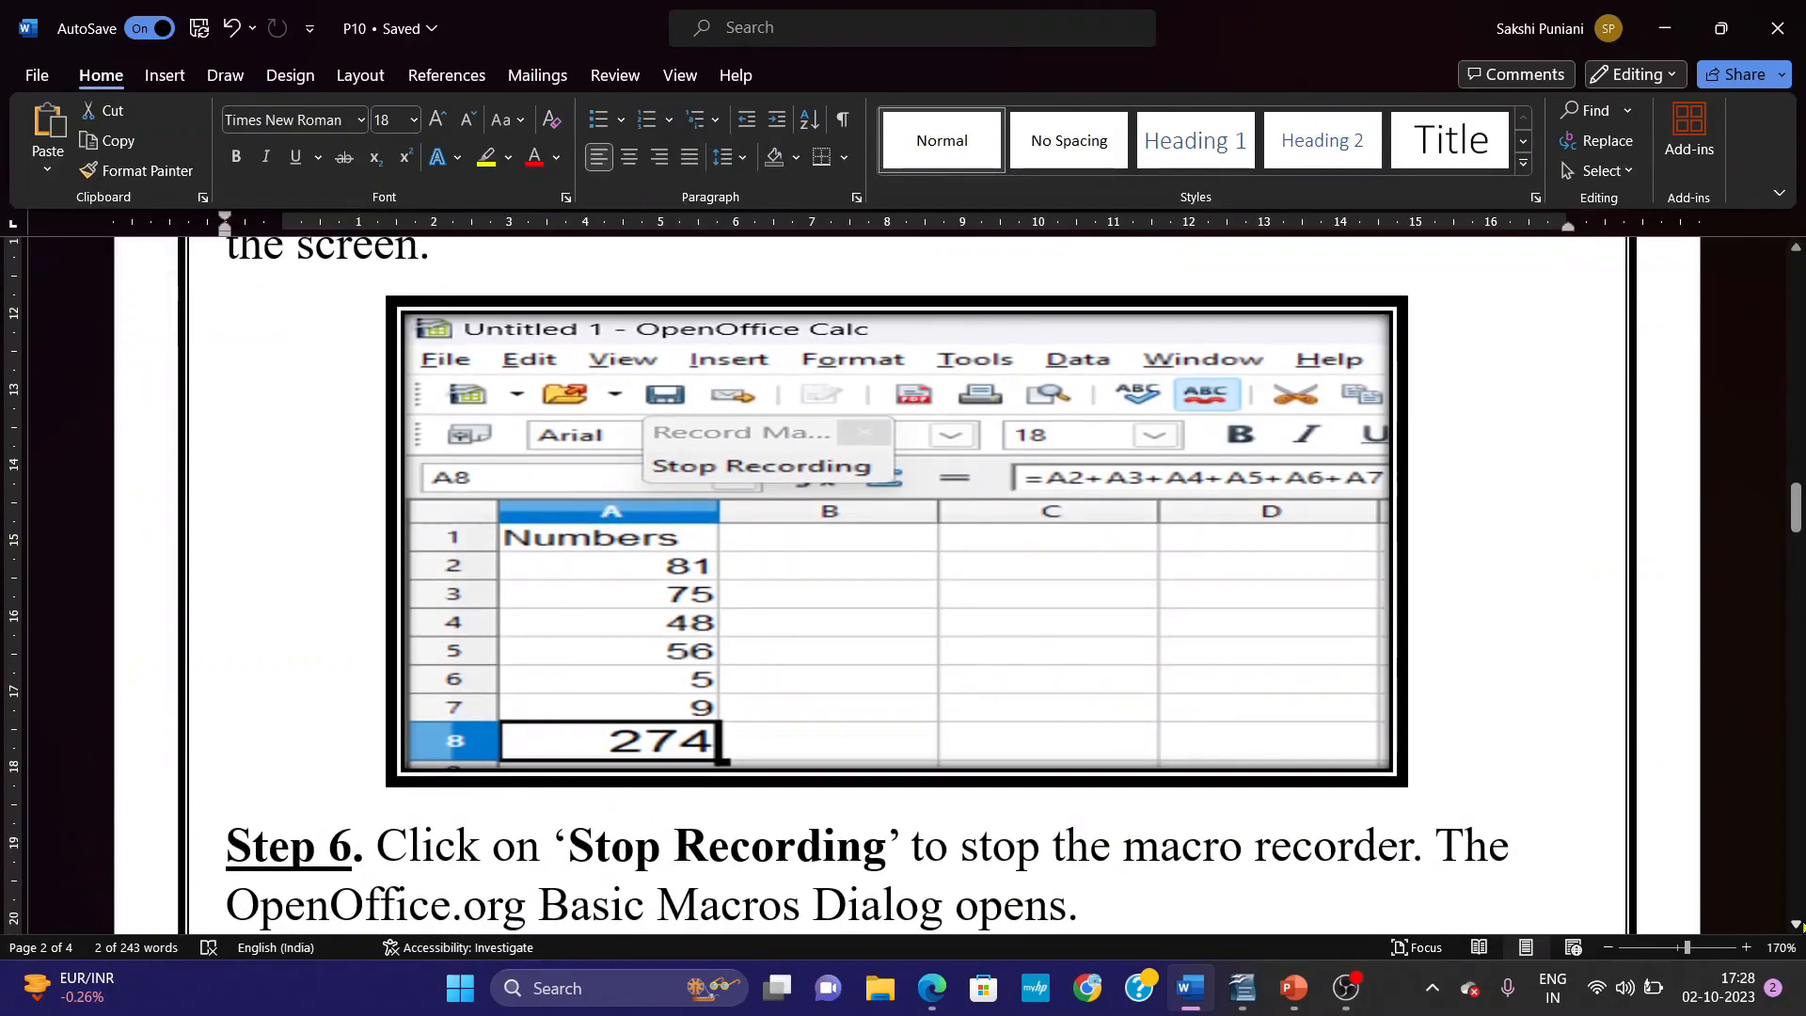
{"action": "left_click", "coordinate": [1292, 997]}
{"action": "left_click", "coordinate": [1187, 974]}
Switch to OpenOffice Calc and fill the sum cell A8 with a light red background colour.
{"action": "left_click", "coordinate": [1230, 1001]}
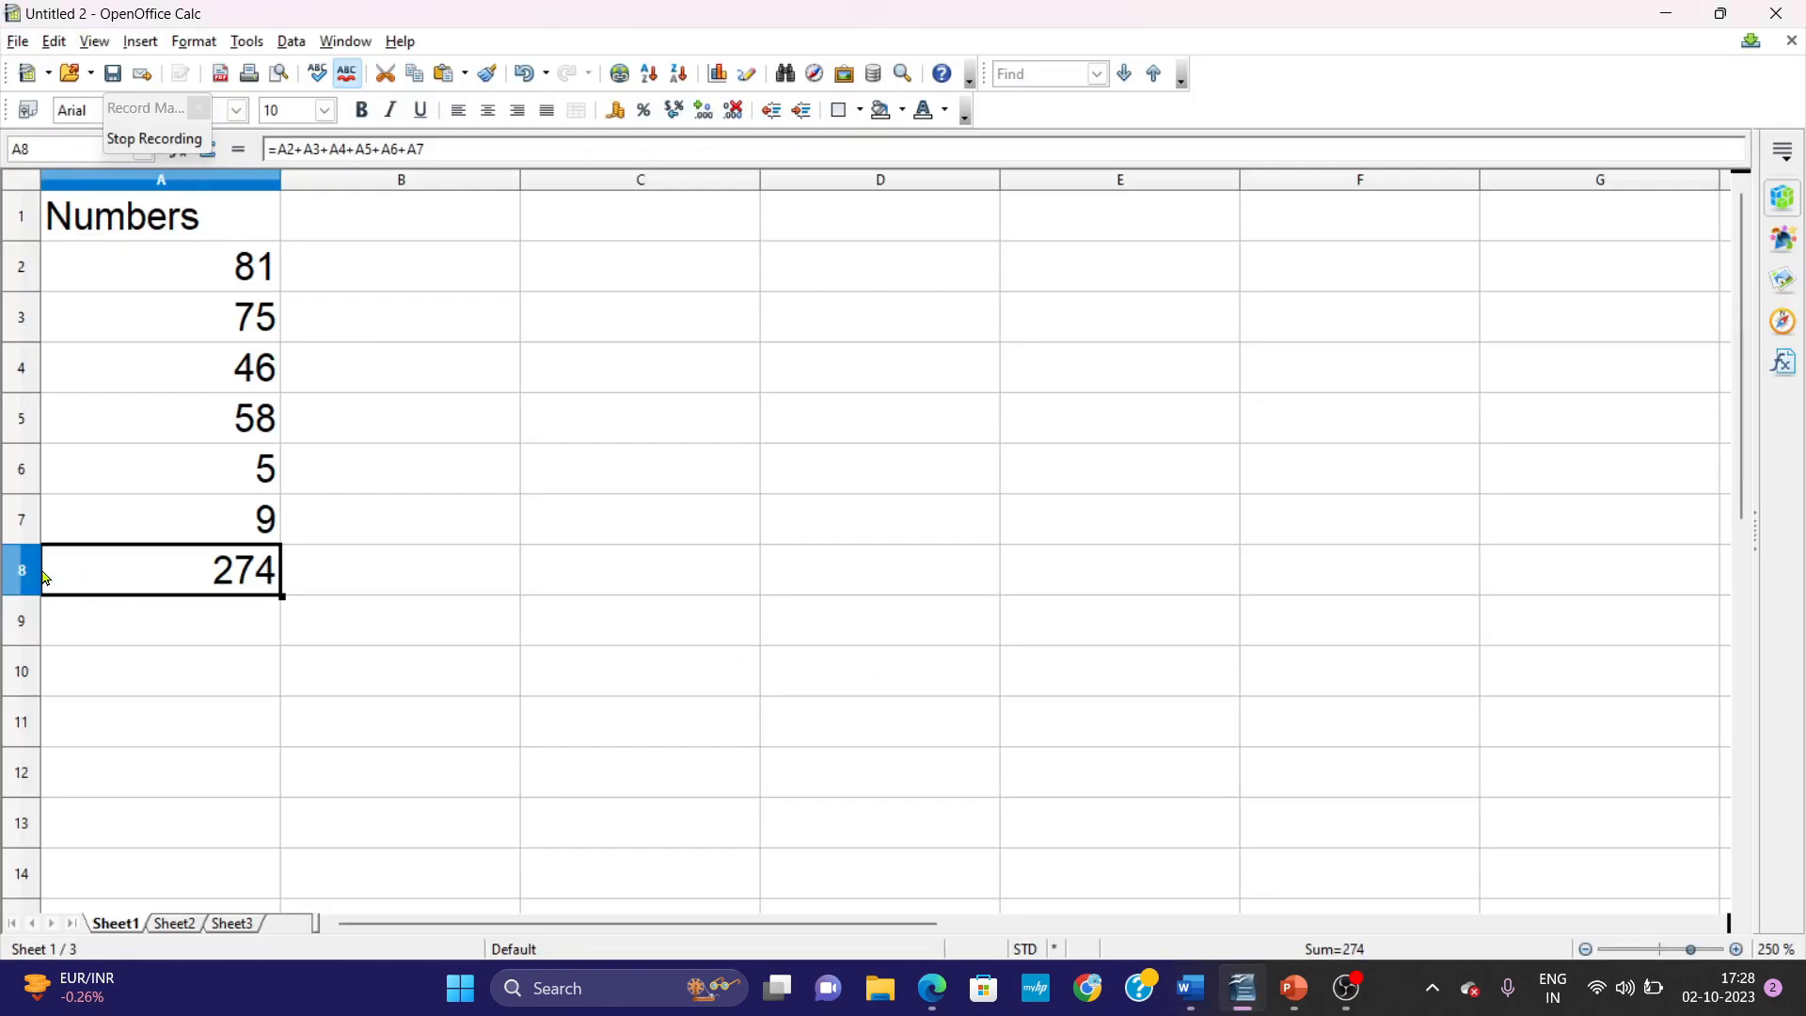
{"action": "left_click", "coordinate": [900, 110]}
{"action": "left_click", "coordinate": [920, 200]}
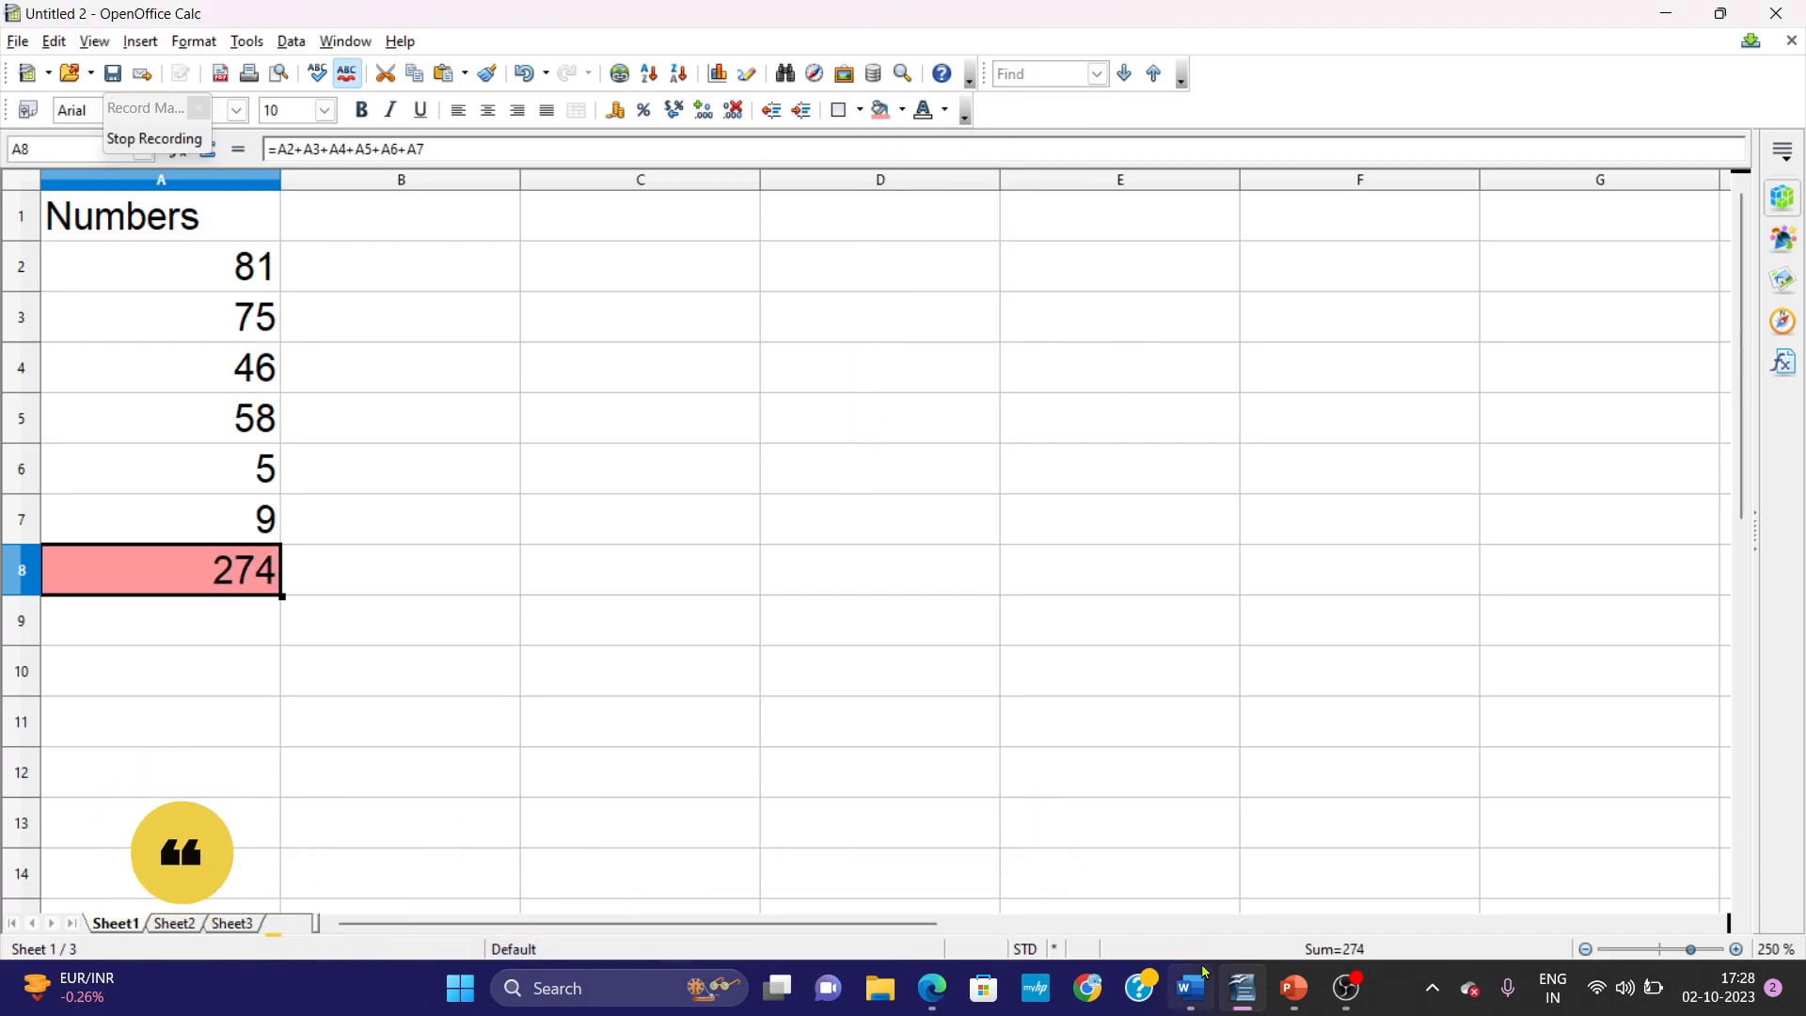
Read Step 6 and its picture in Word, and stop the macro recording in OpenOffice Calc.
{"action": "left_click", "coordinate": [1259, 995]}
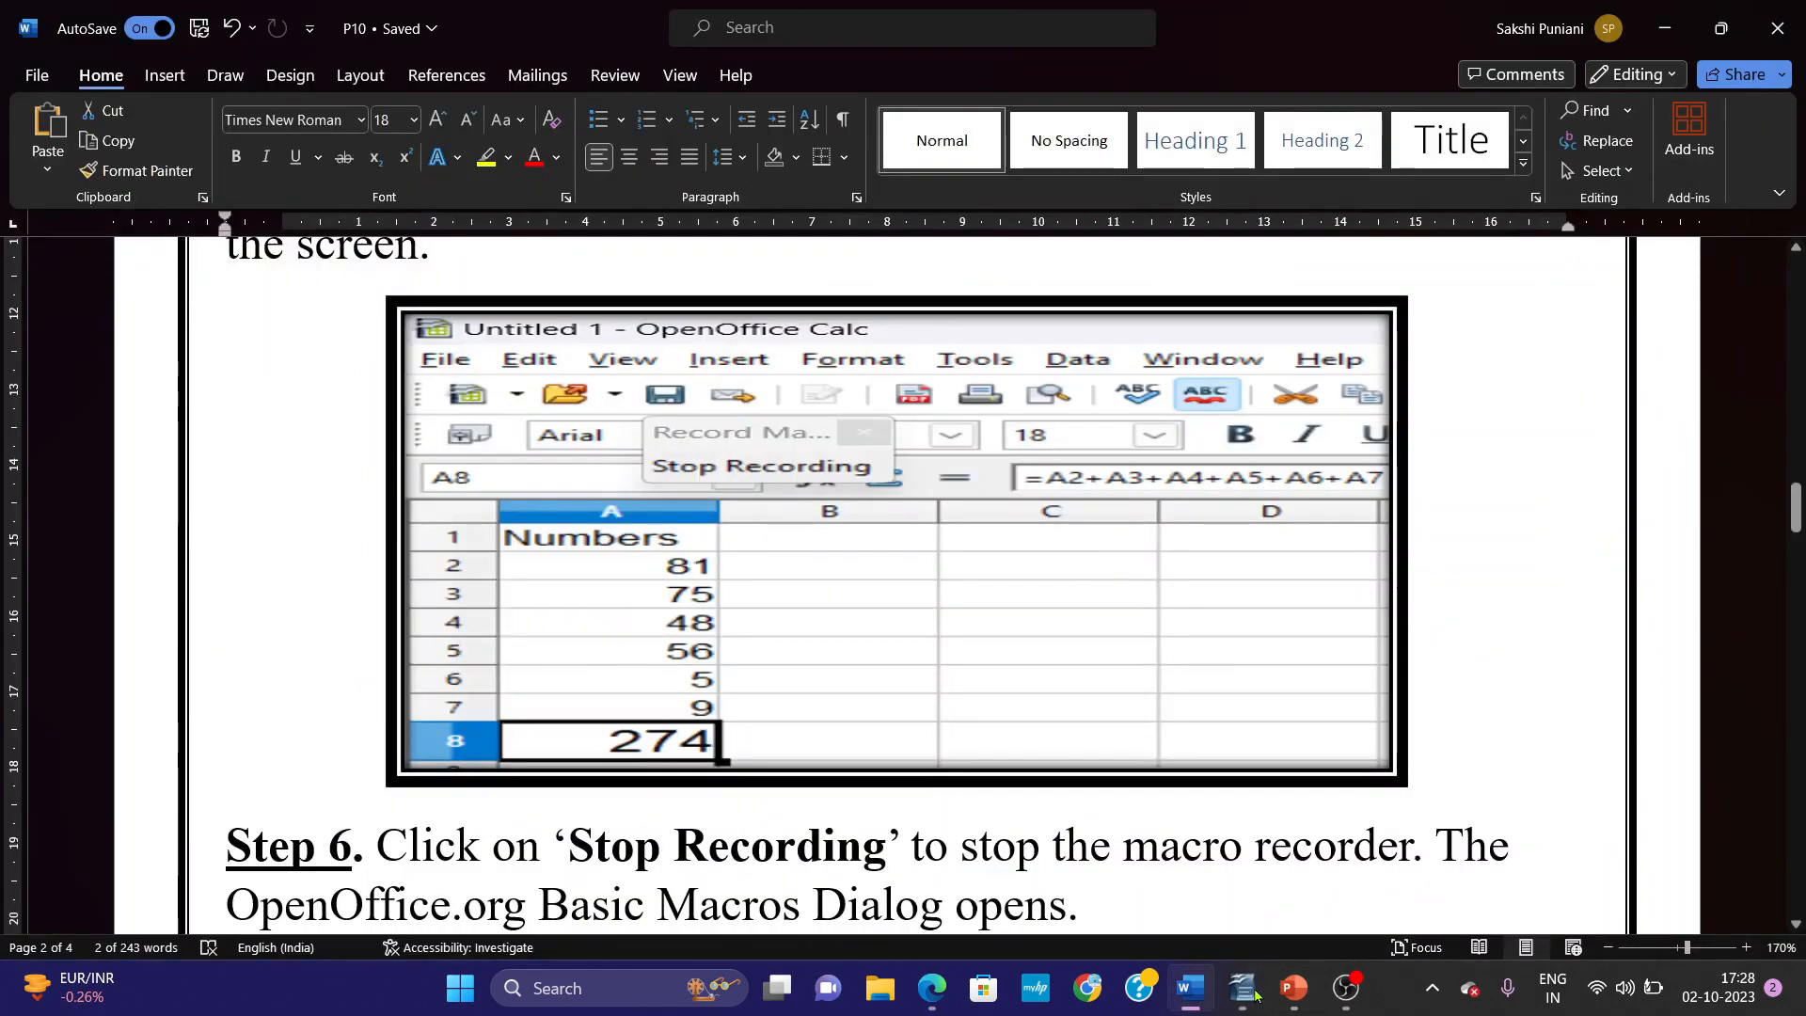
{"action": "scroll", "coordinate": [903, 584], "scroll_direction": "down", "scroll_amount": 5}
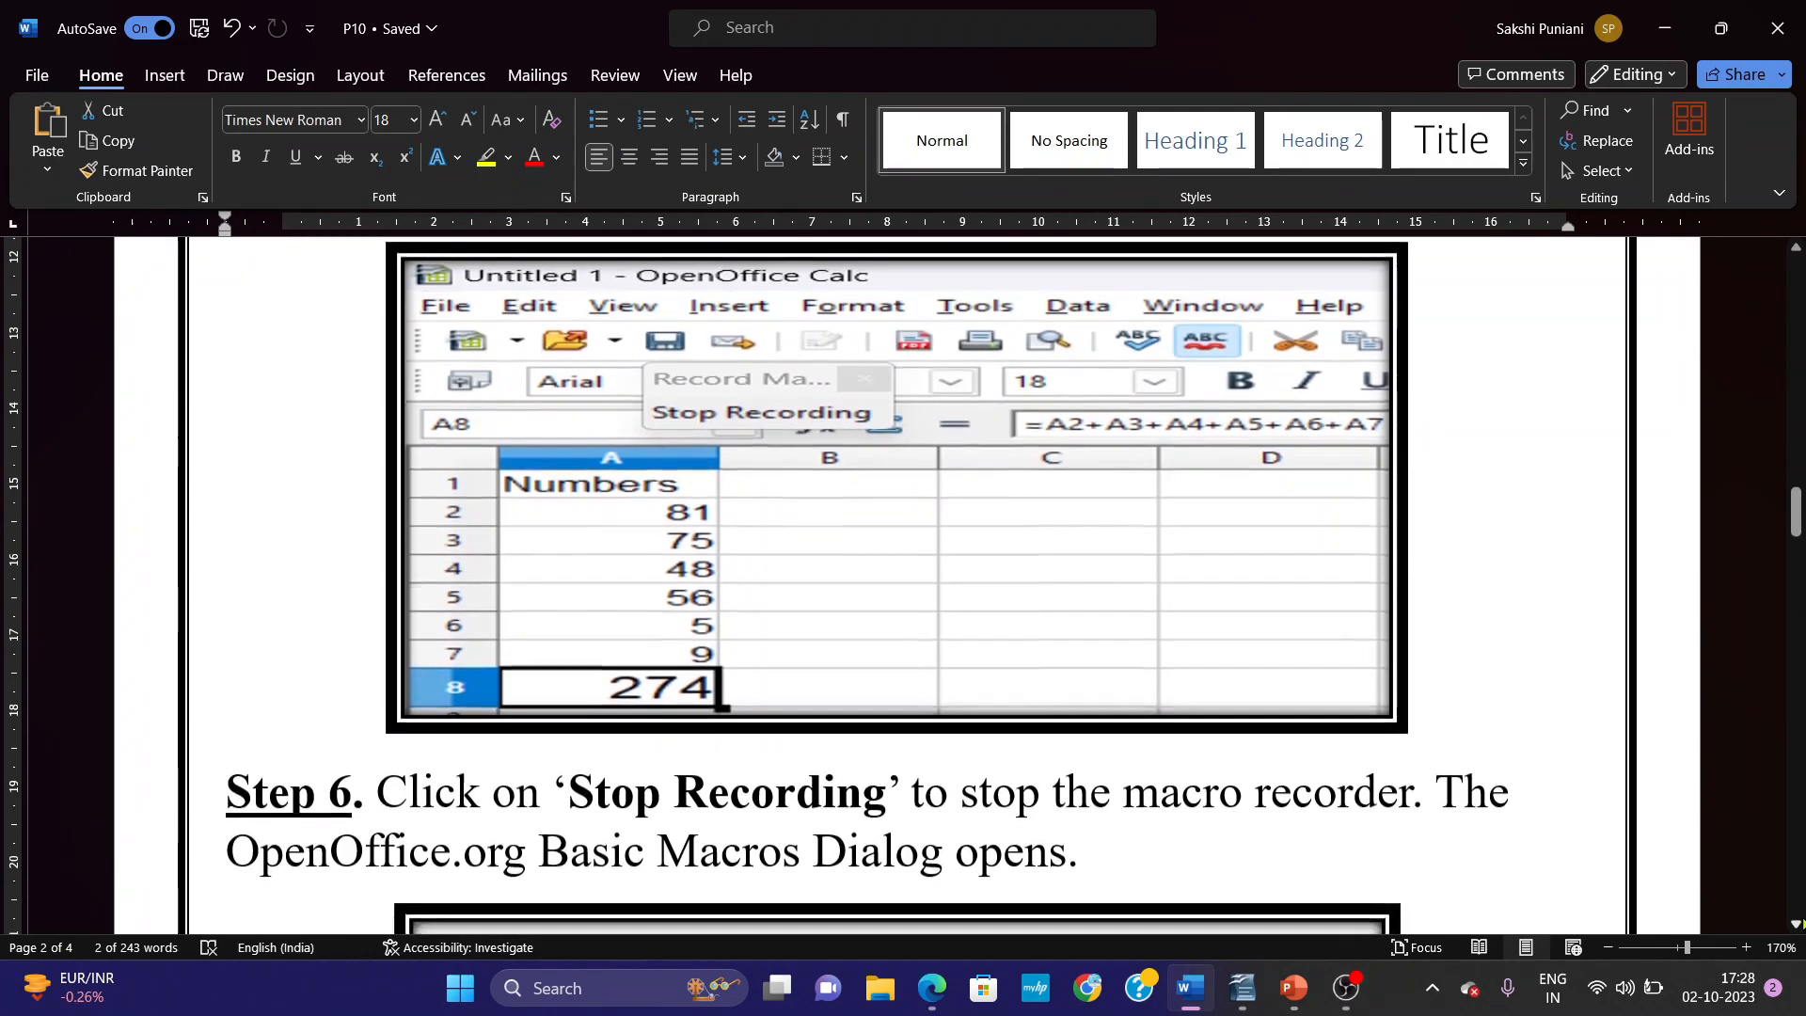
{"action": "scroll", "coordinate": [774, 498], "scroll_direction": "down", "scroll_amount": 1}
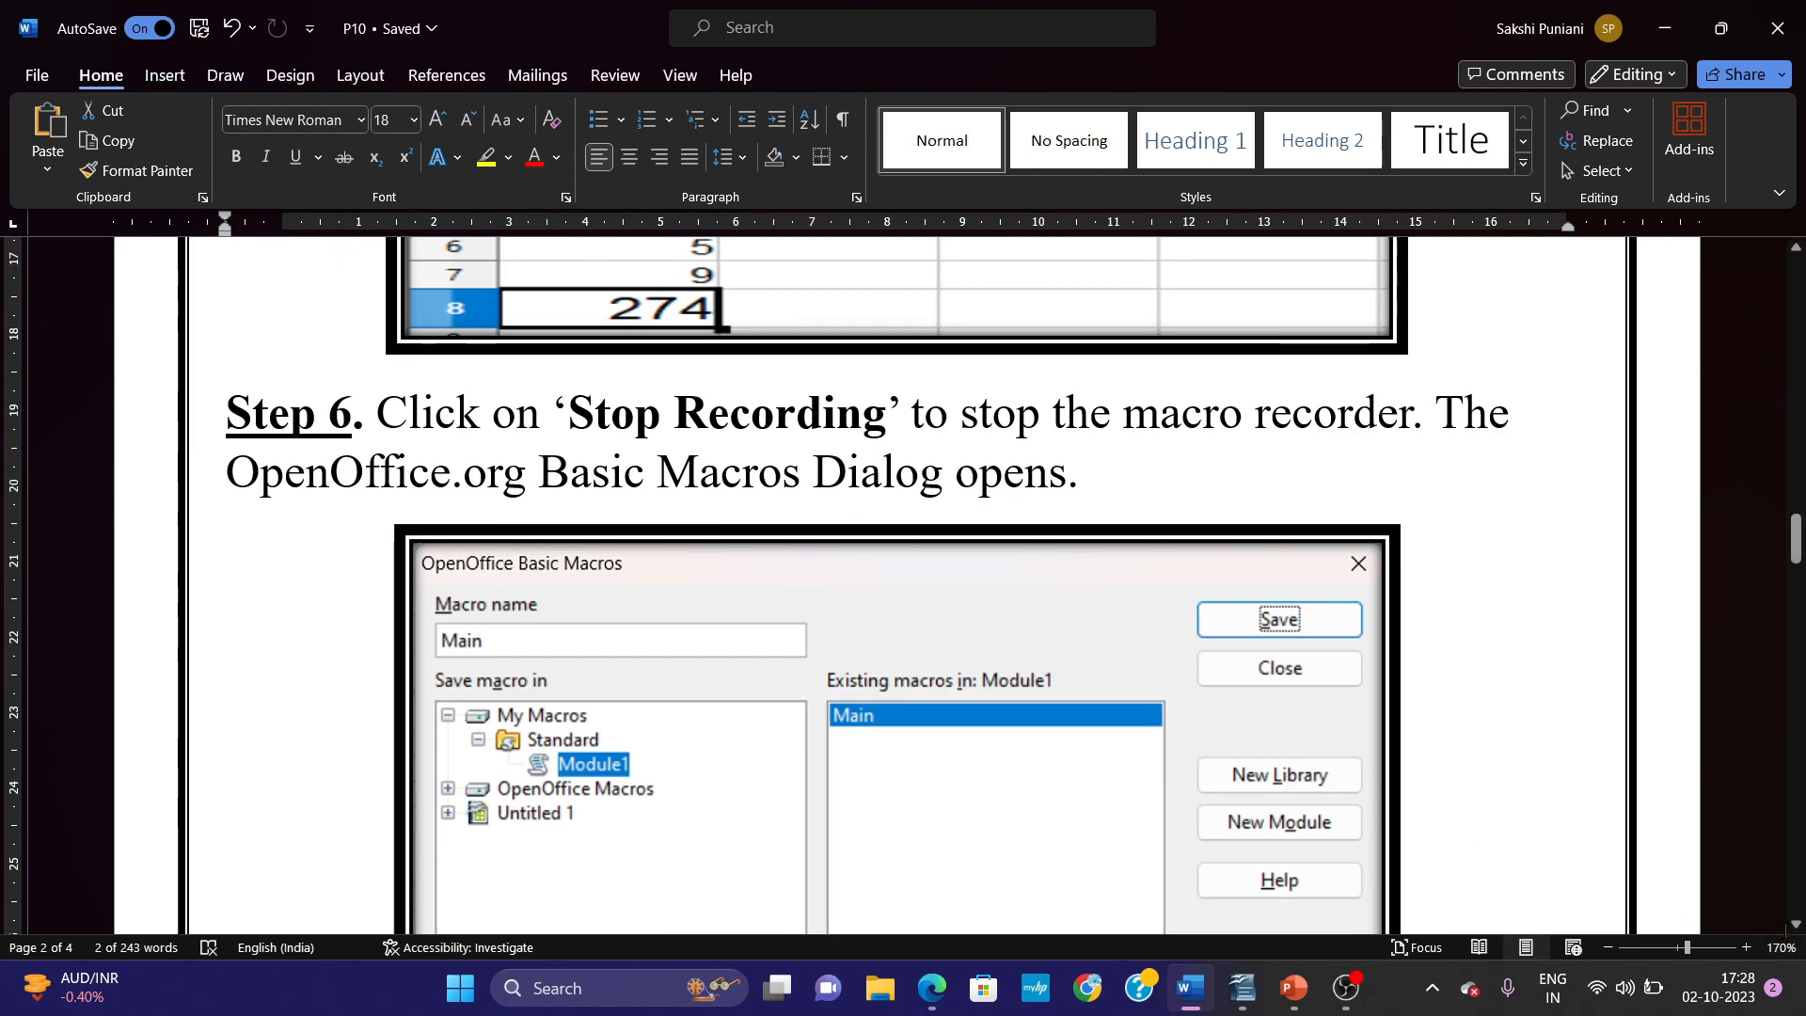
{"action": "scroll", "coordinate": [903, 583], "scroll_direction": "down", "scroll_amount": 1}
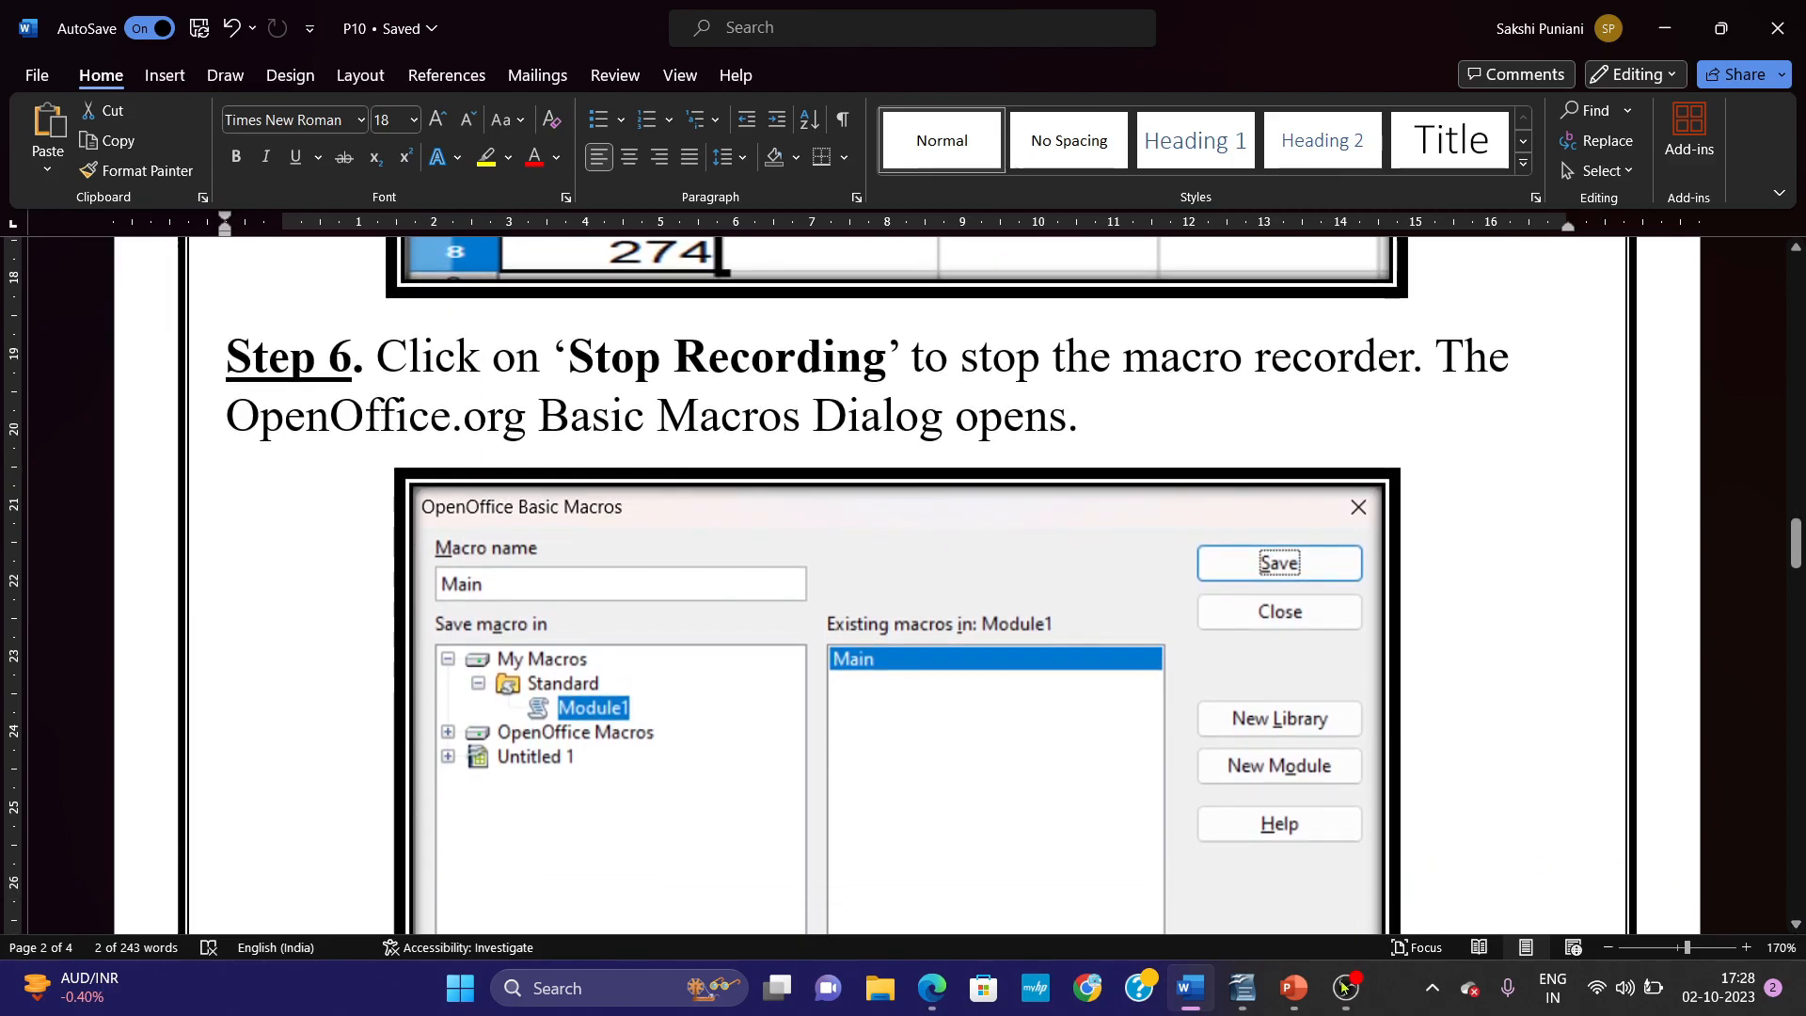
{"action": "left_click", "coordinate": [1242, 988]}
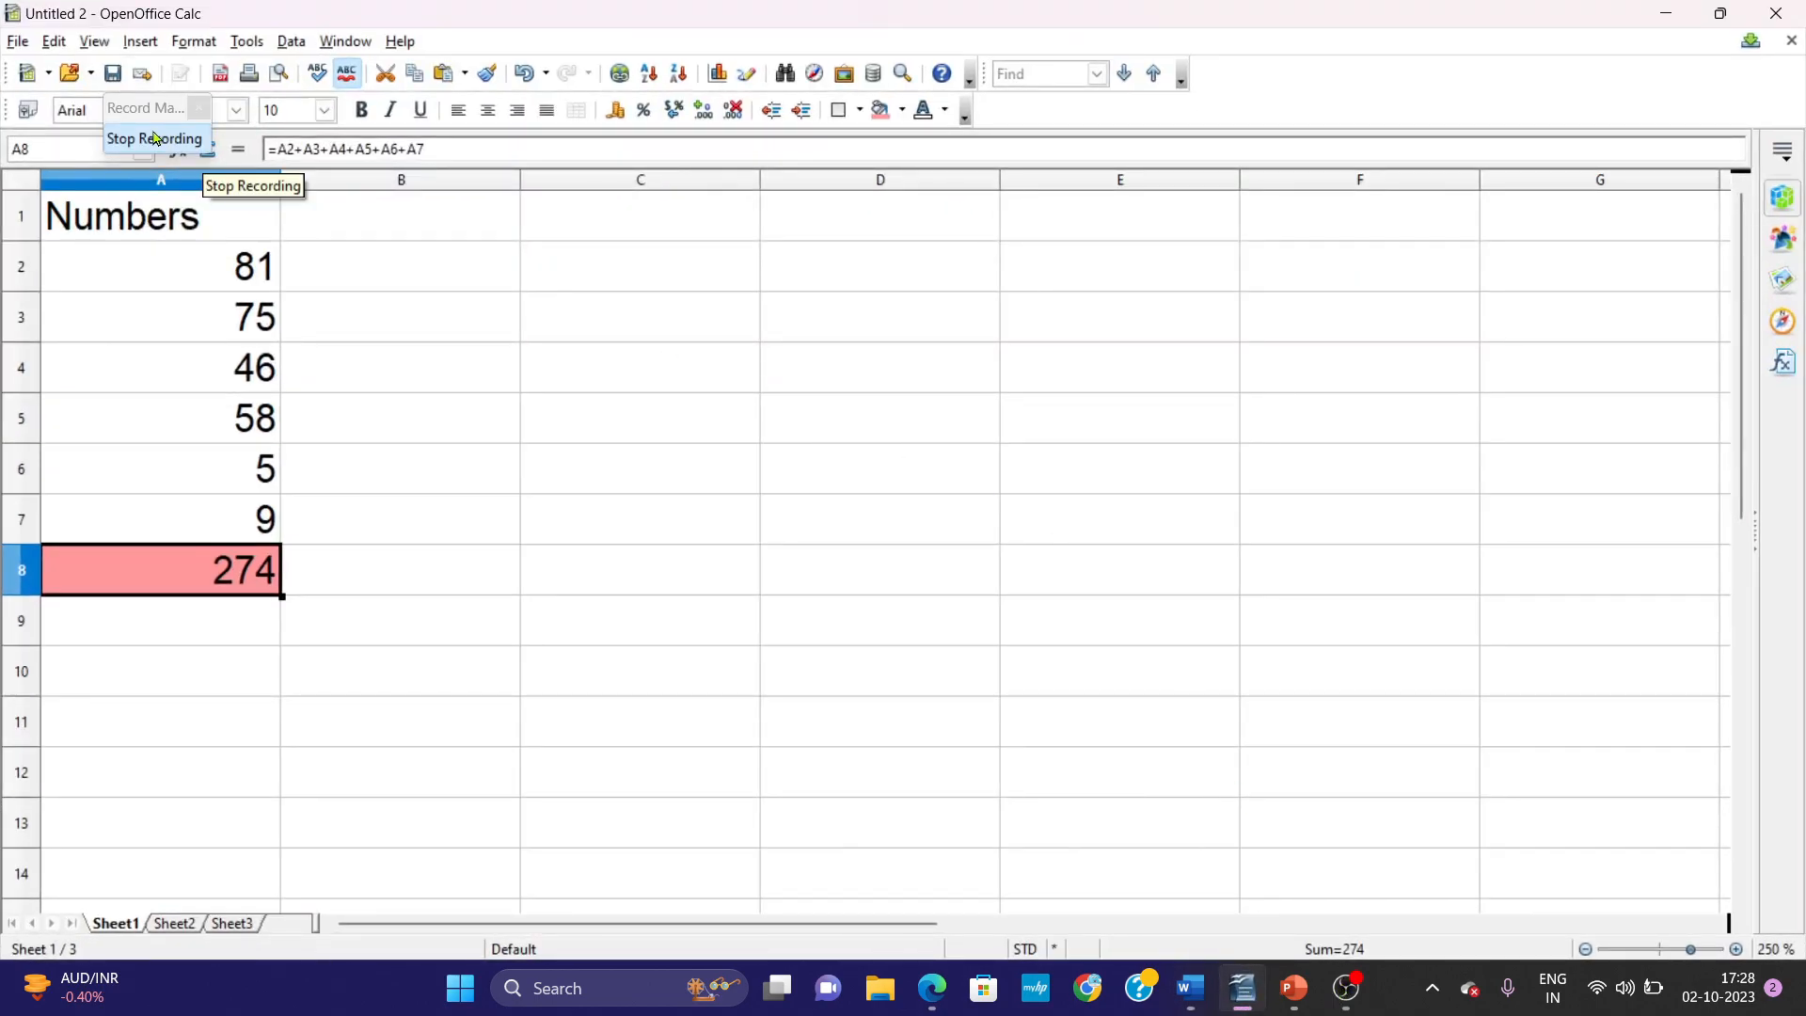
{"action": "left_click", "coordinate": [155, 137]}
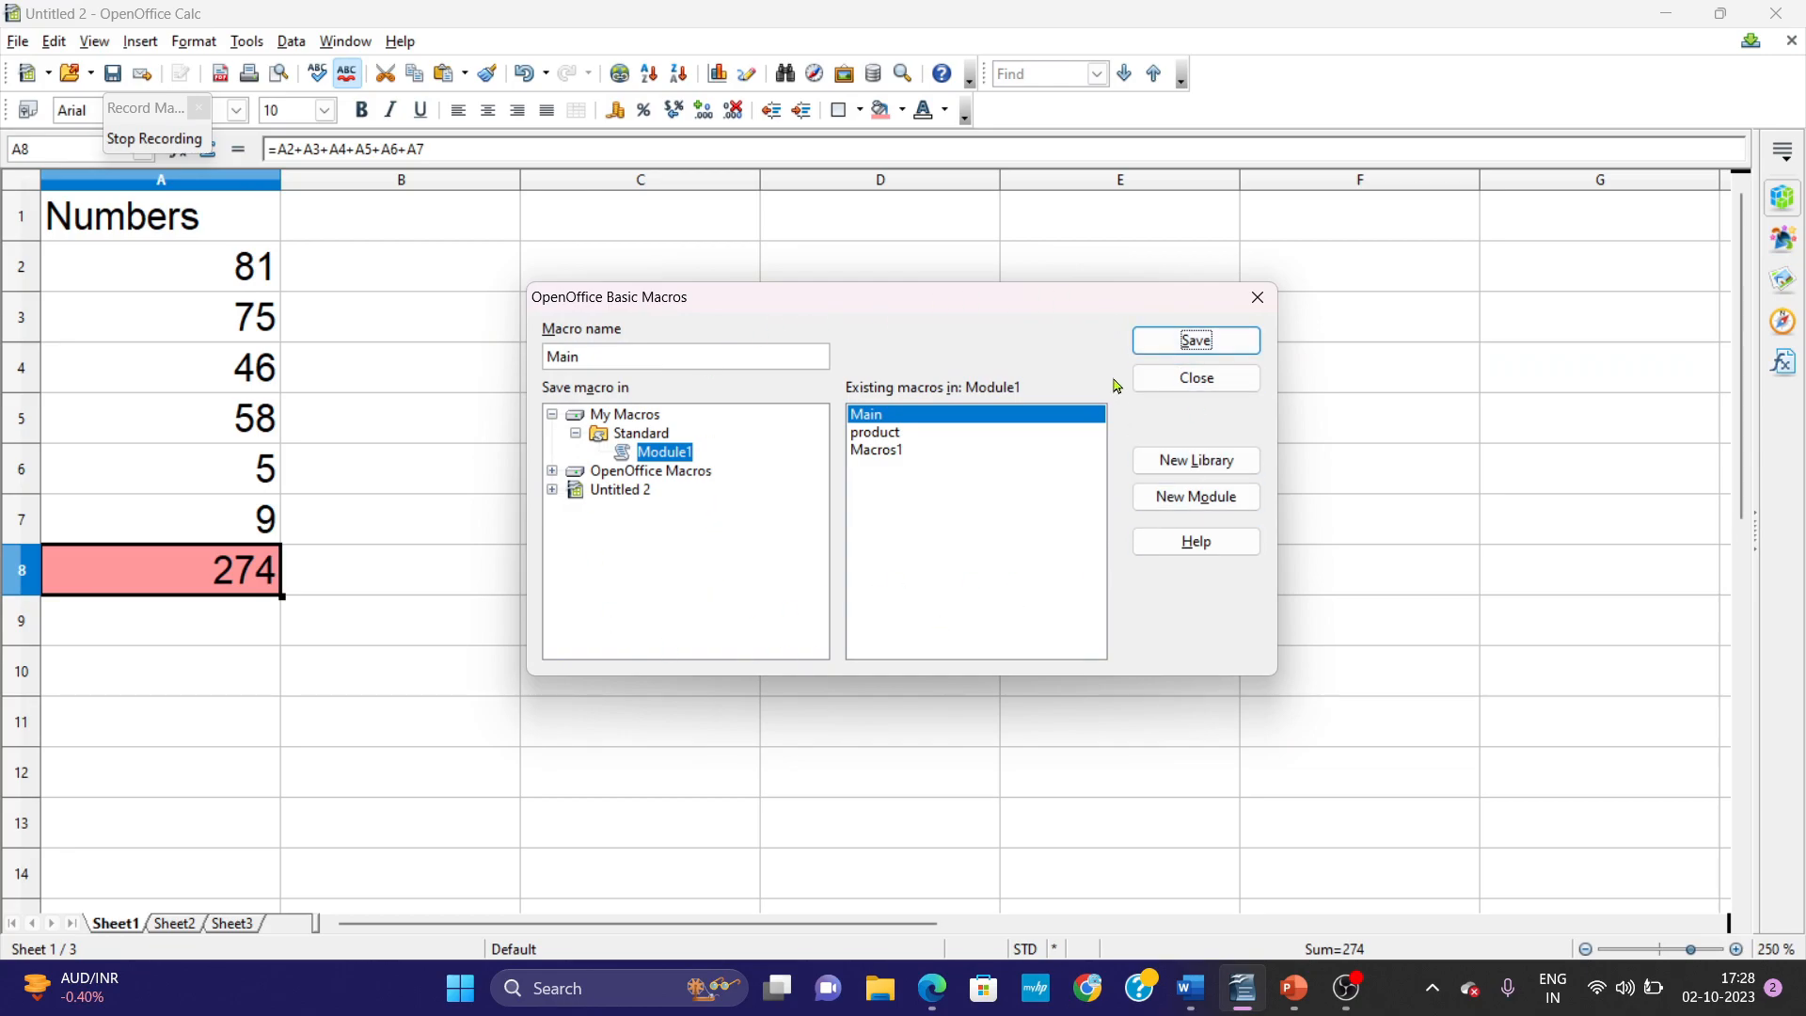
Switch to Word and read Steps 7 and 8 on choosing where to save the macro and naming the module.
{"action": "left_click", "coordinate": [1190, 988]}
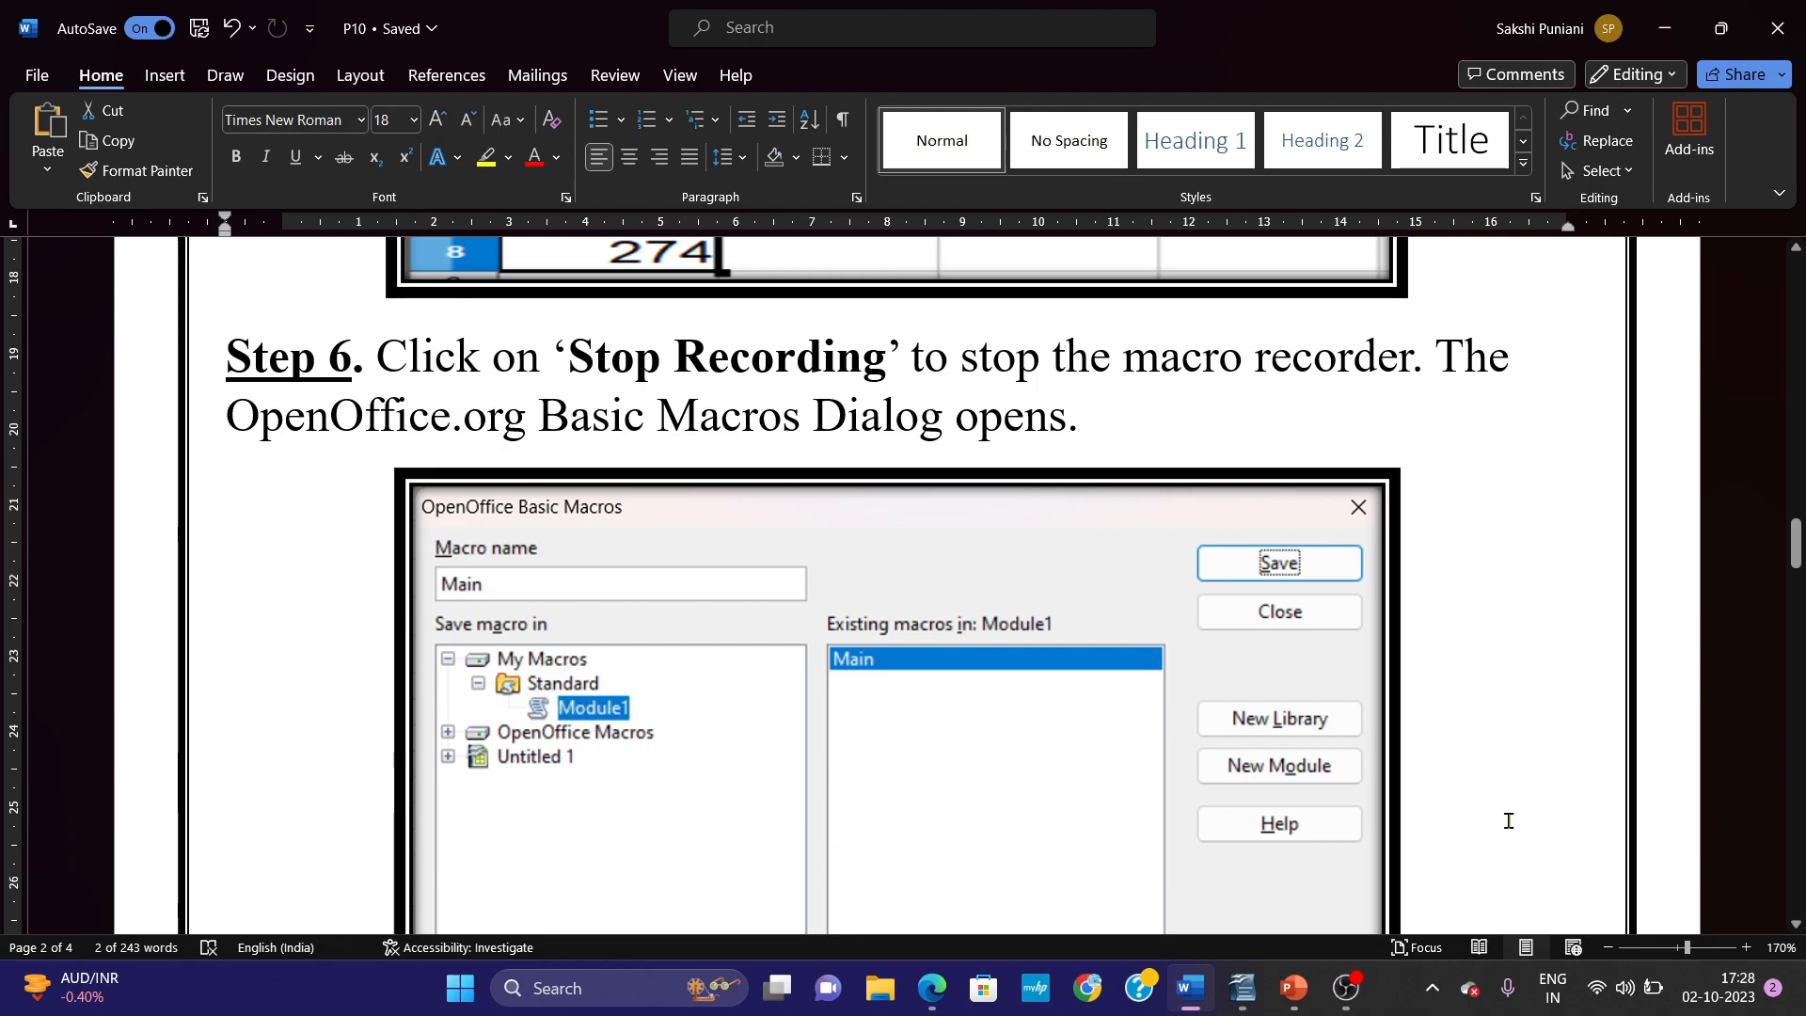
{"action": "left_click", "coordinate": [1797, 924]}
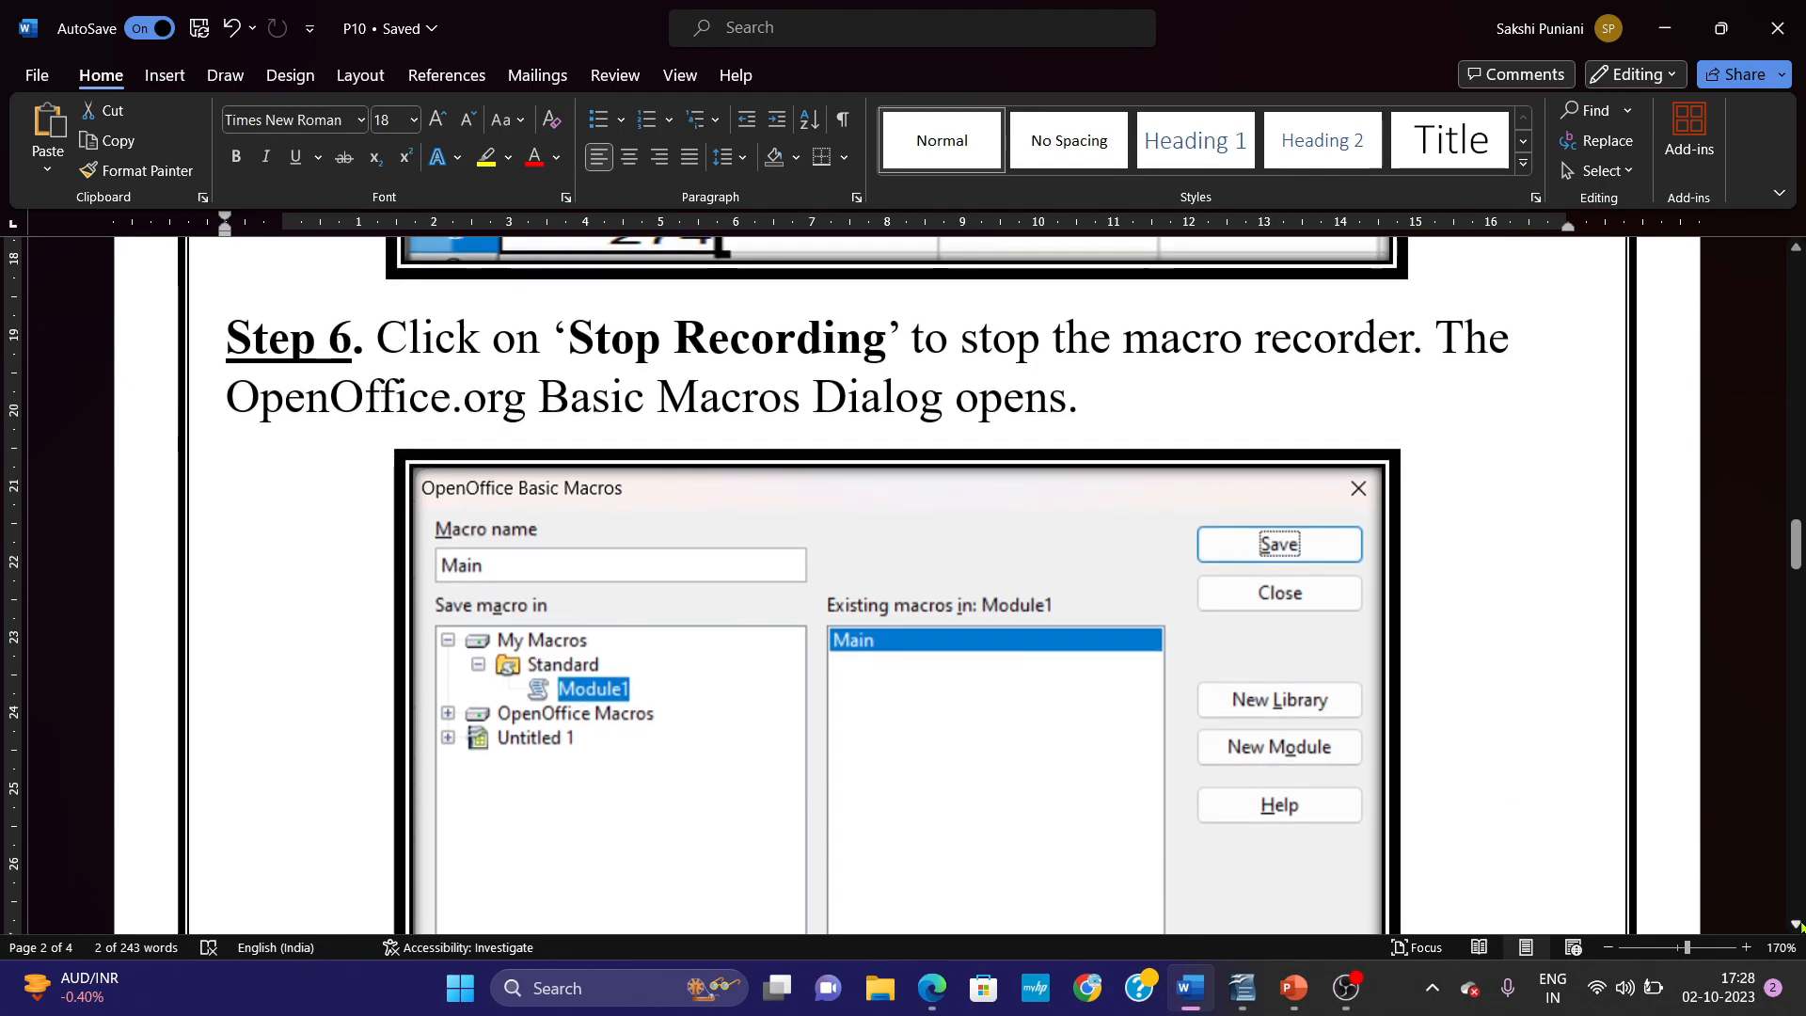
{"action": "left_click_drag", "start_coordinate": [1797, 925], "coordinate": [1797, 925]}
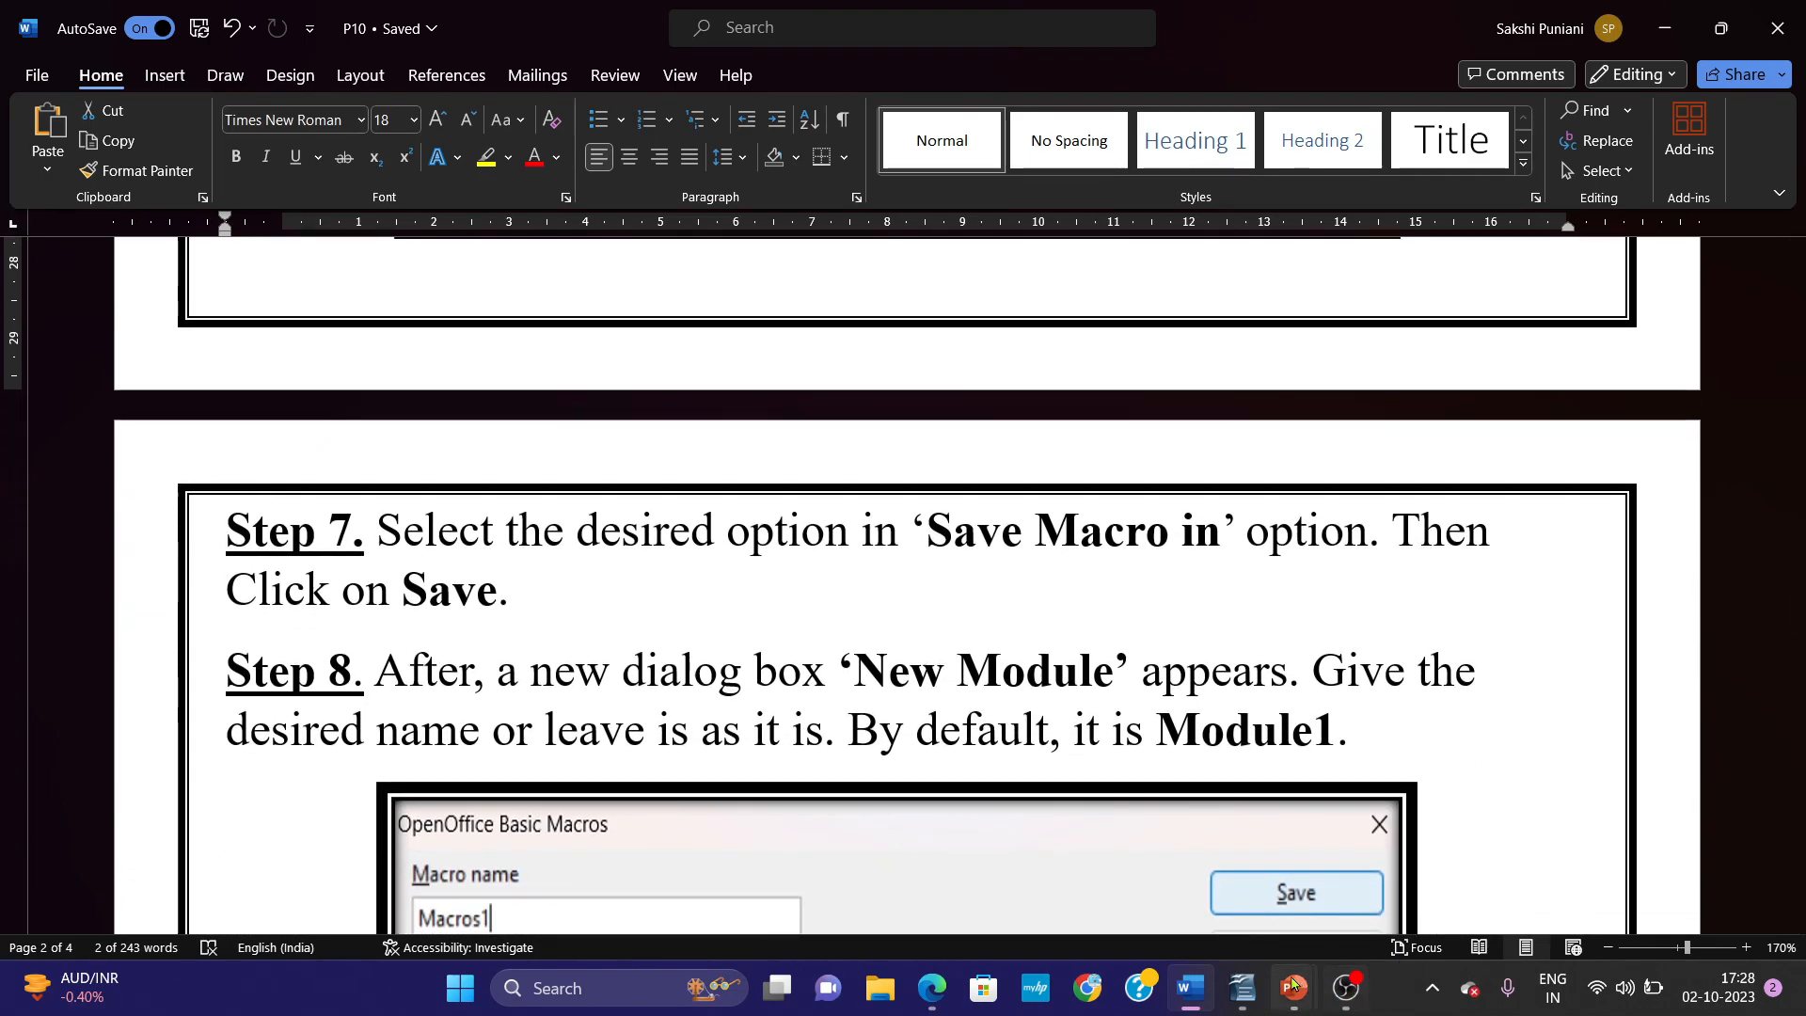
Switch to OpenOffice Calc, name the recorded macro sum, and save it in Module1 of the Standard library under My Macros.
{"action": "mouse_move", "coordinate": [1265, 985]}
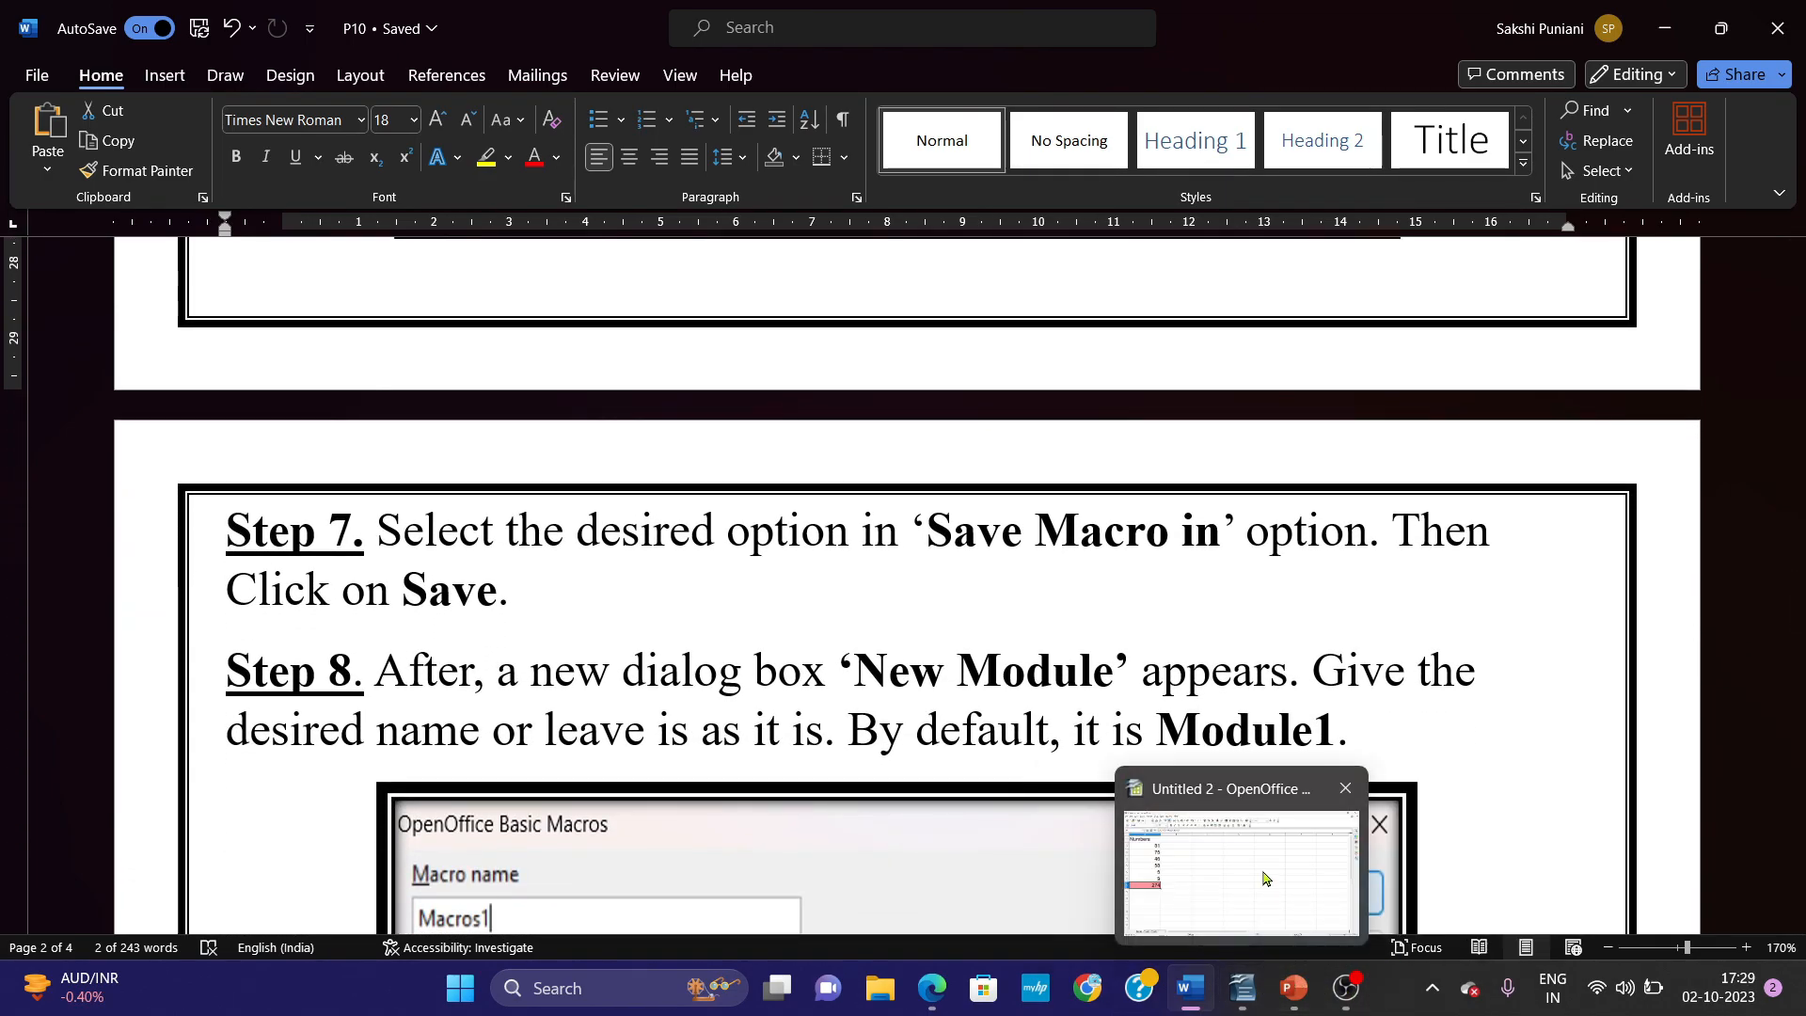
{"action": "left_click", "coordinate": [1242, 988]}
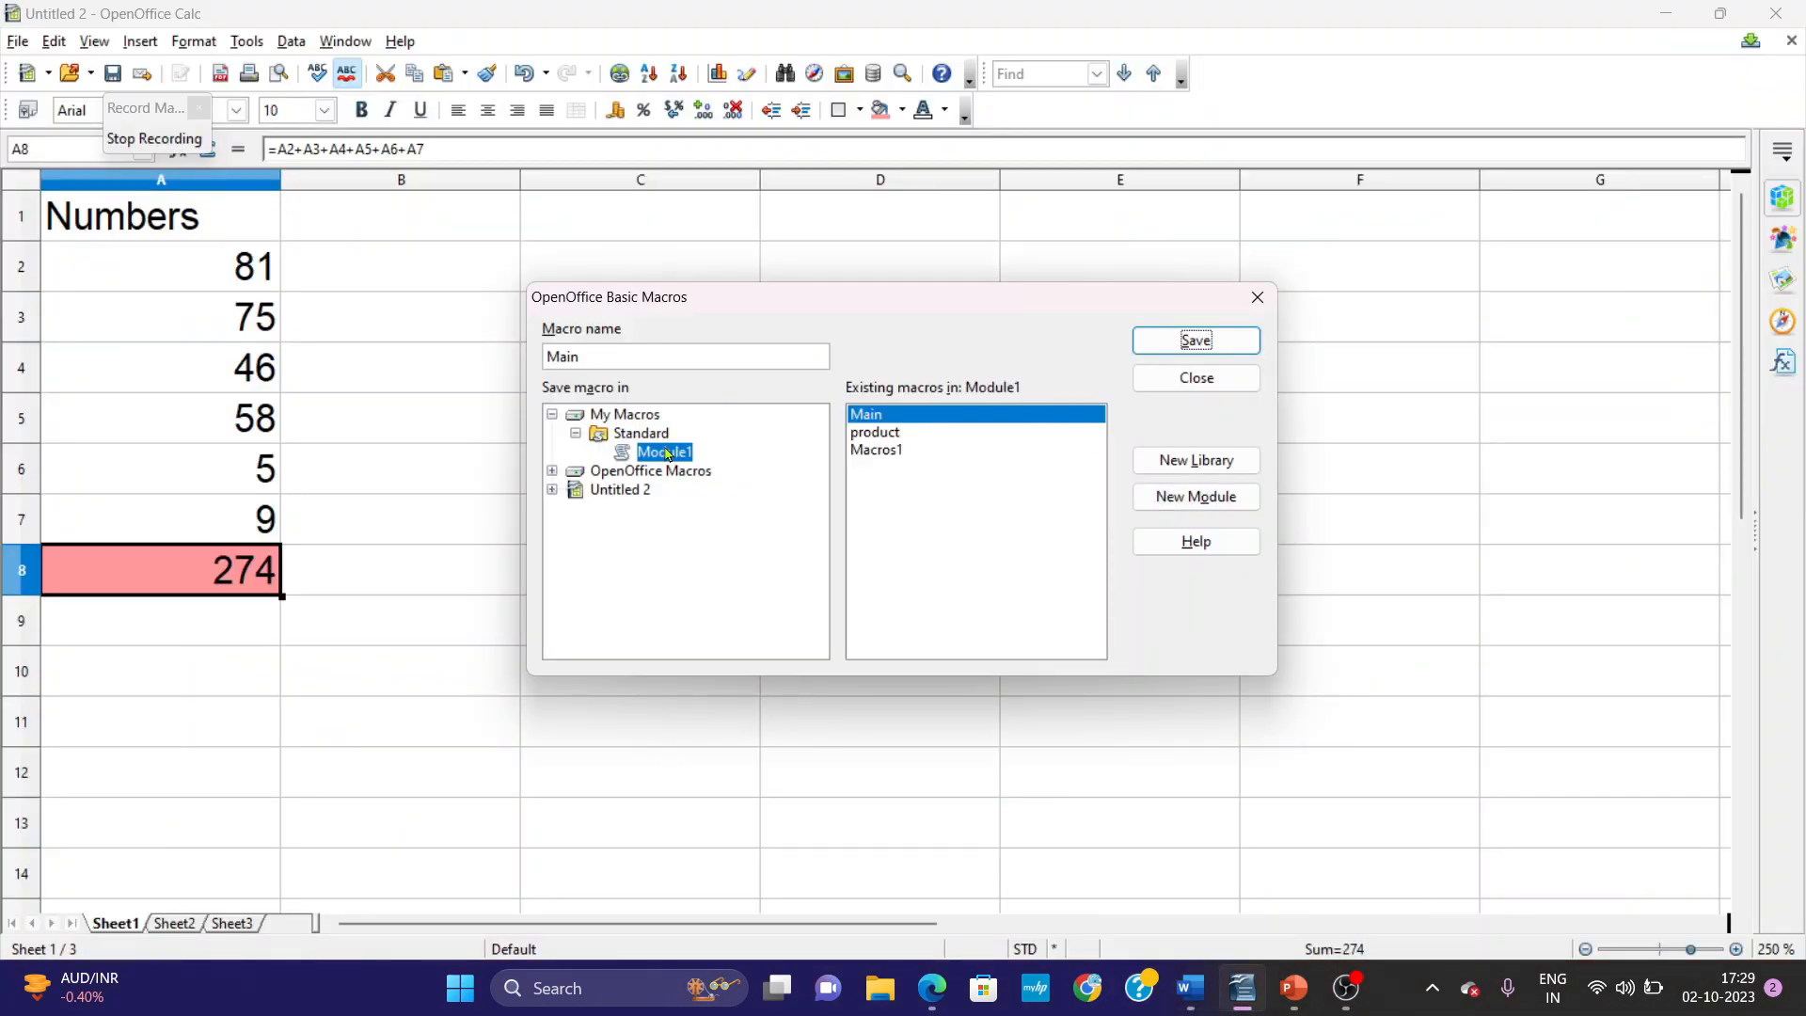
{"action": "left_click_drag", "start_coordinate": [601, 361], "coordinate": [508, 353]}
{"action": "type", "text": "sum"}
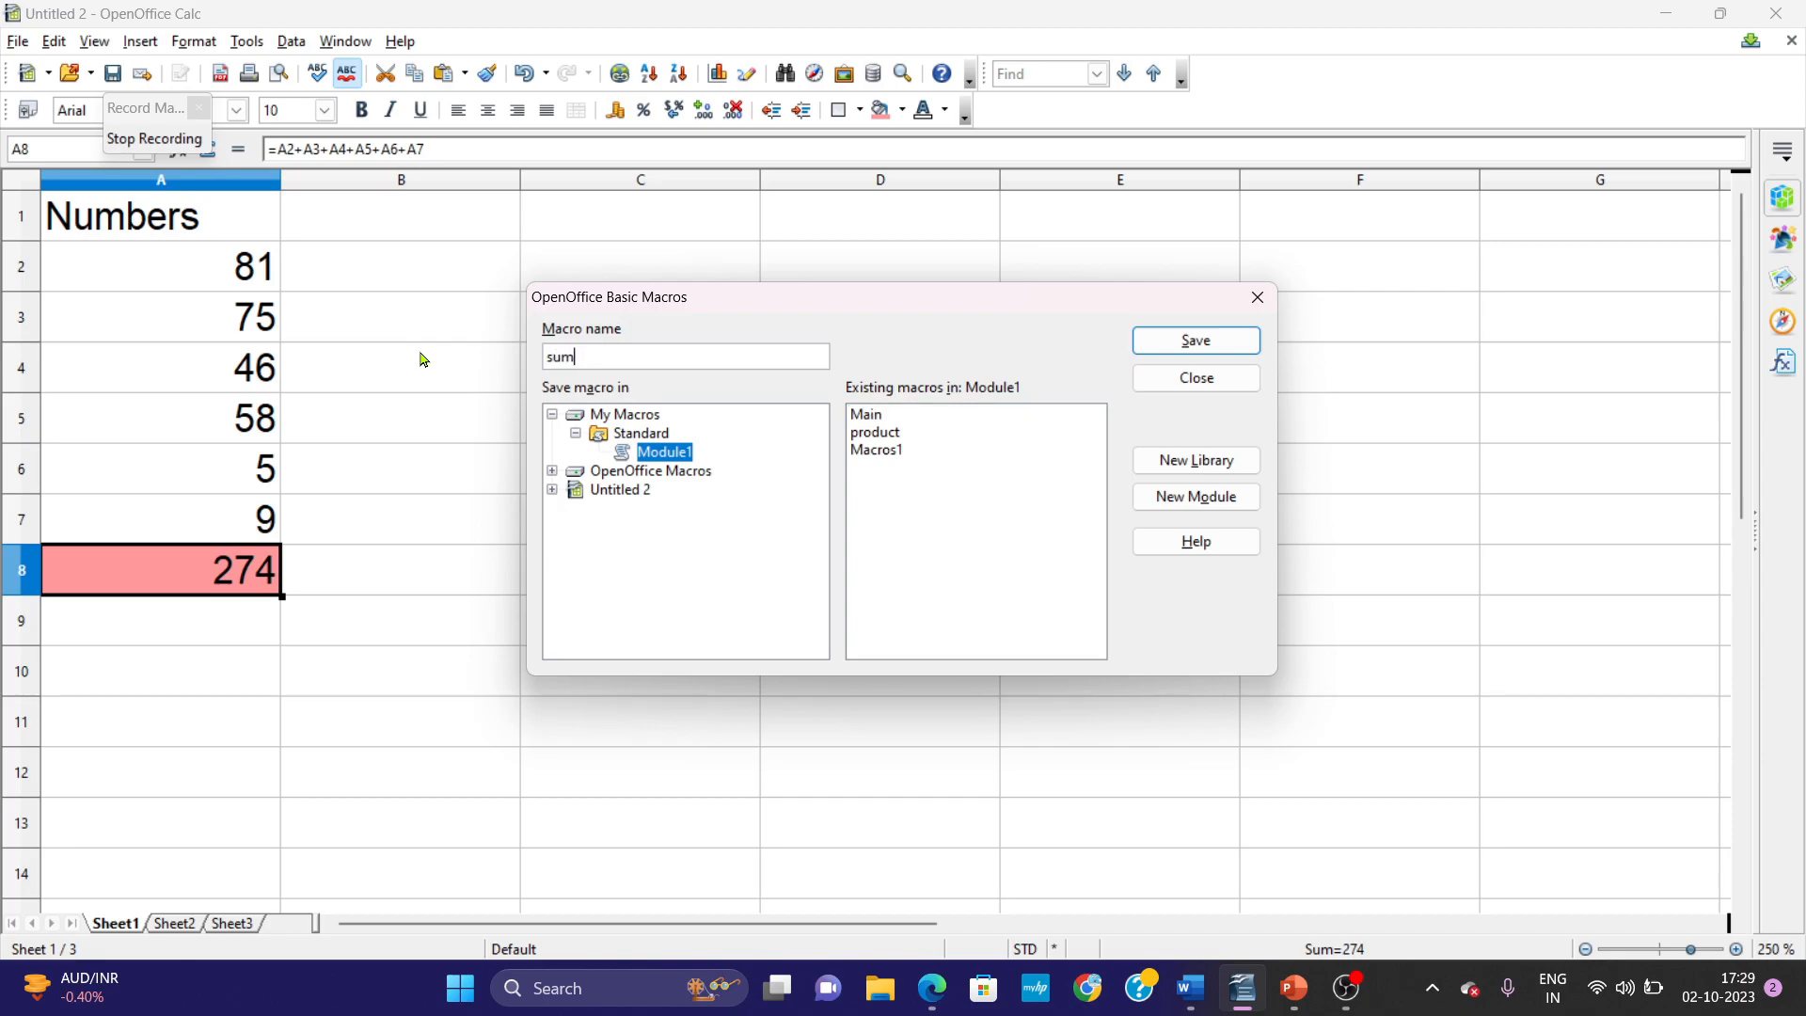
{"action": "left_click", "coordinate": [1189, 342]}
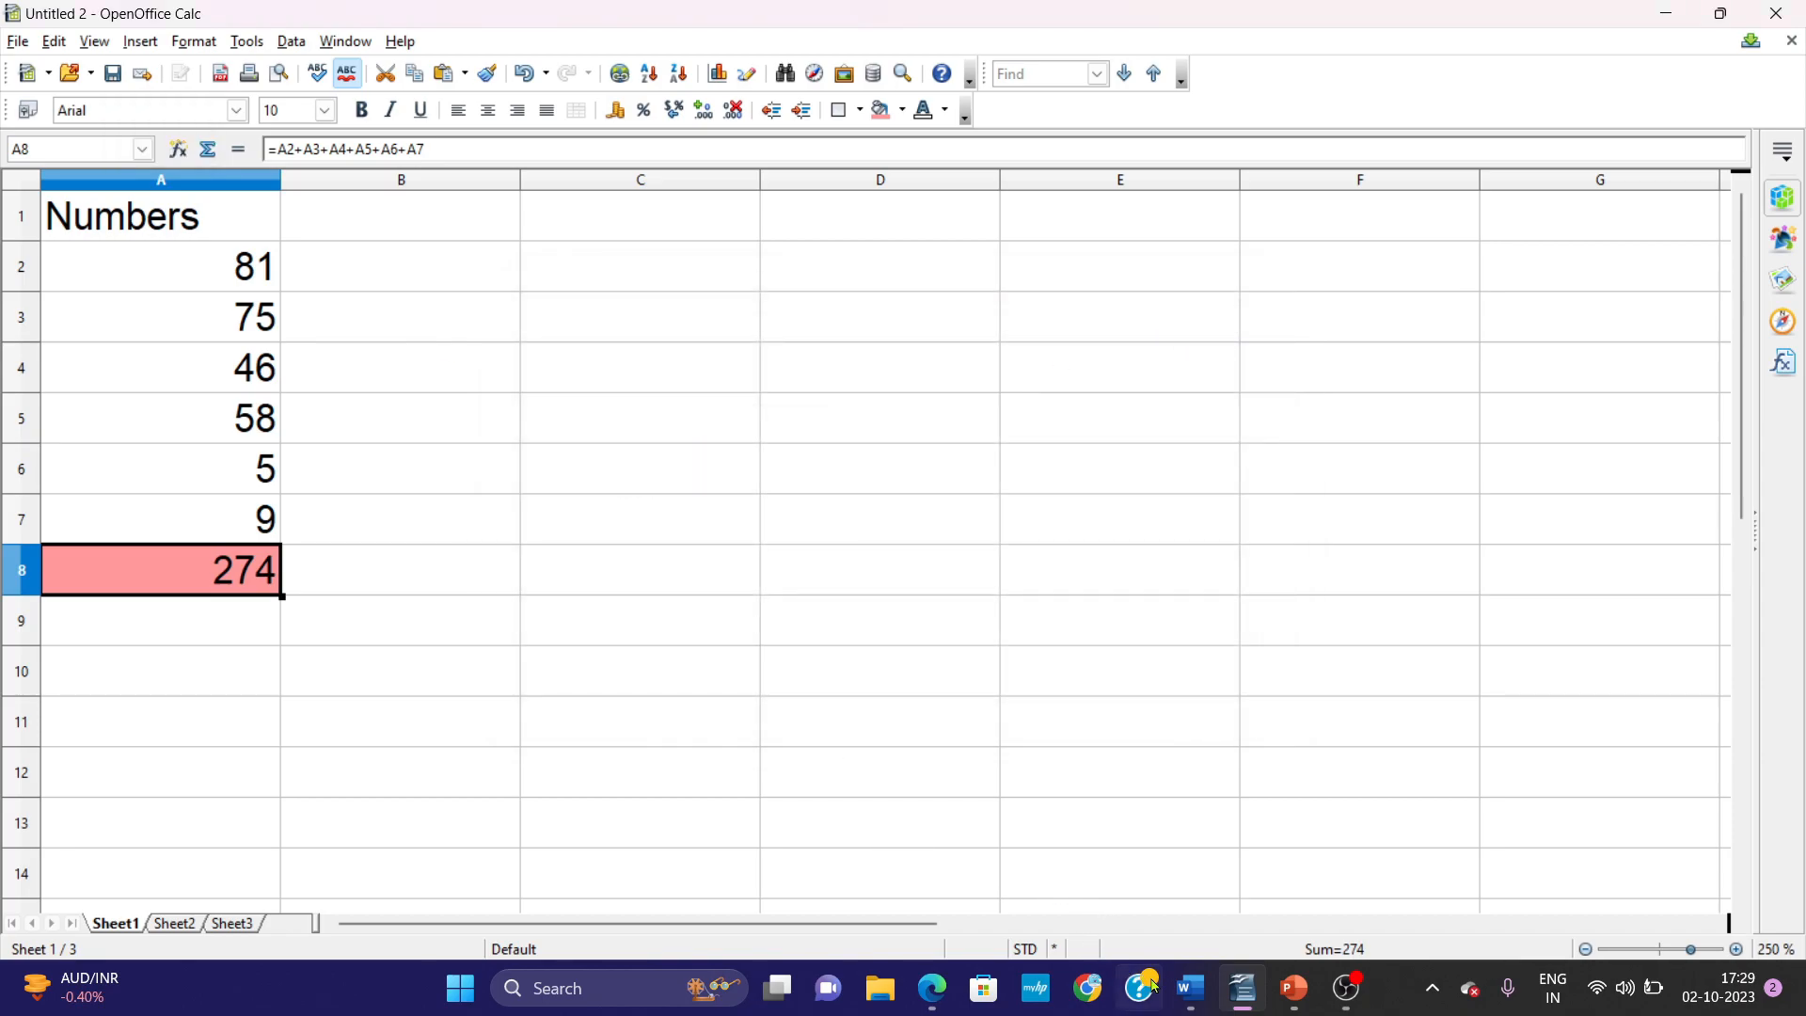
Switch to Word and read Steps 7 to 10 on saving the macro and running it in another sheet.
{"action": "mouse_move", "coordinate": [1182, 983]}
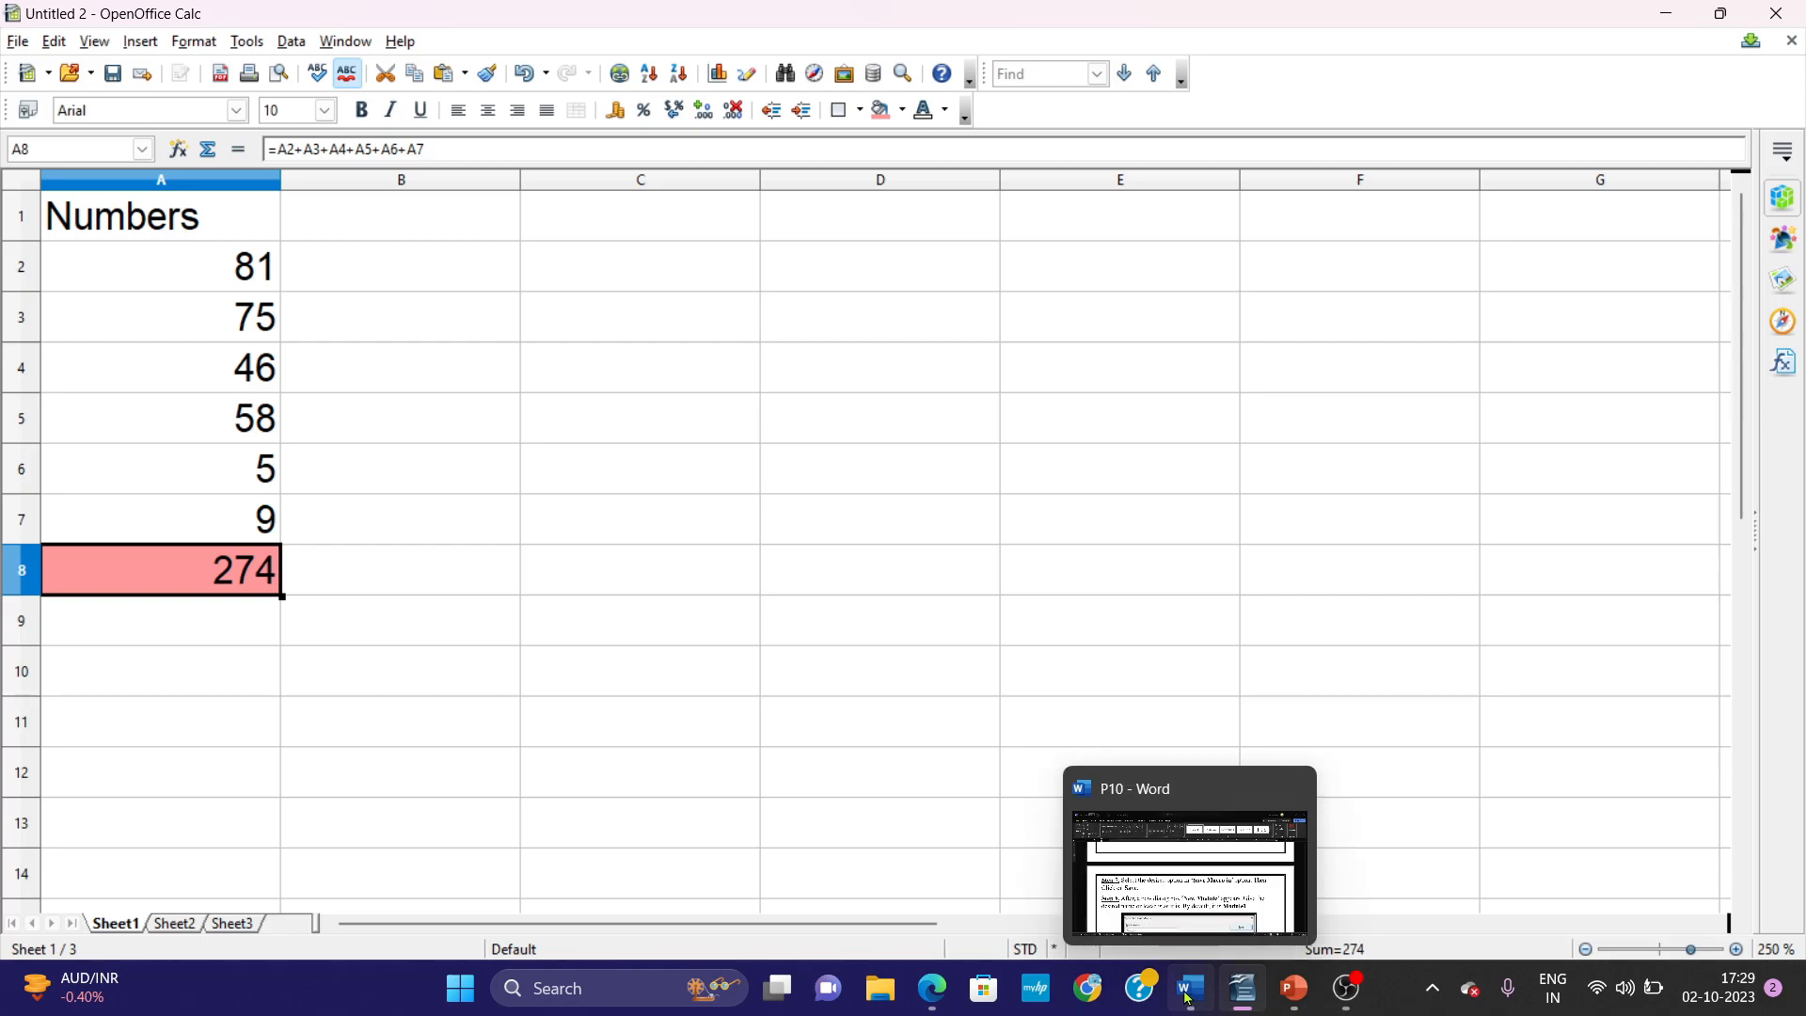
{"action": "left_click", "coordinate": [1188, 995]}
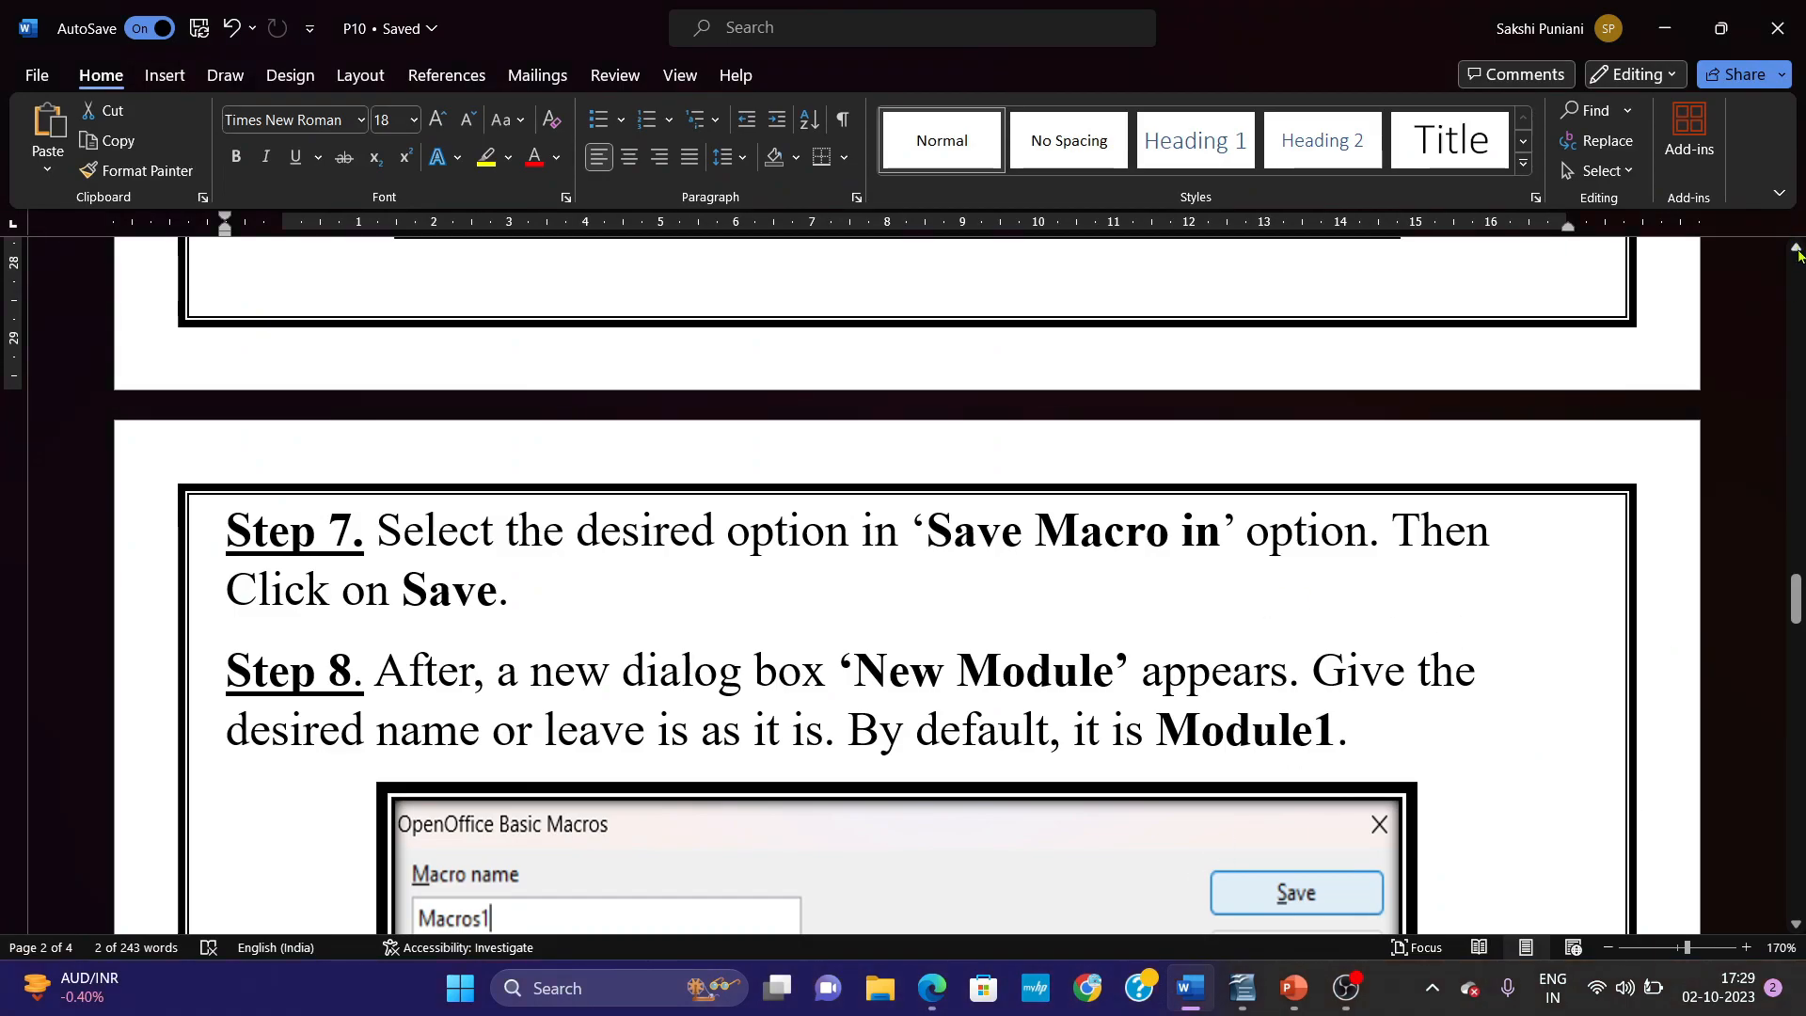
{"action": "scroll", "coordinate": [1798, 254], "scroll_direction": "up", "scroll_amount": 5}
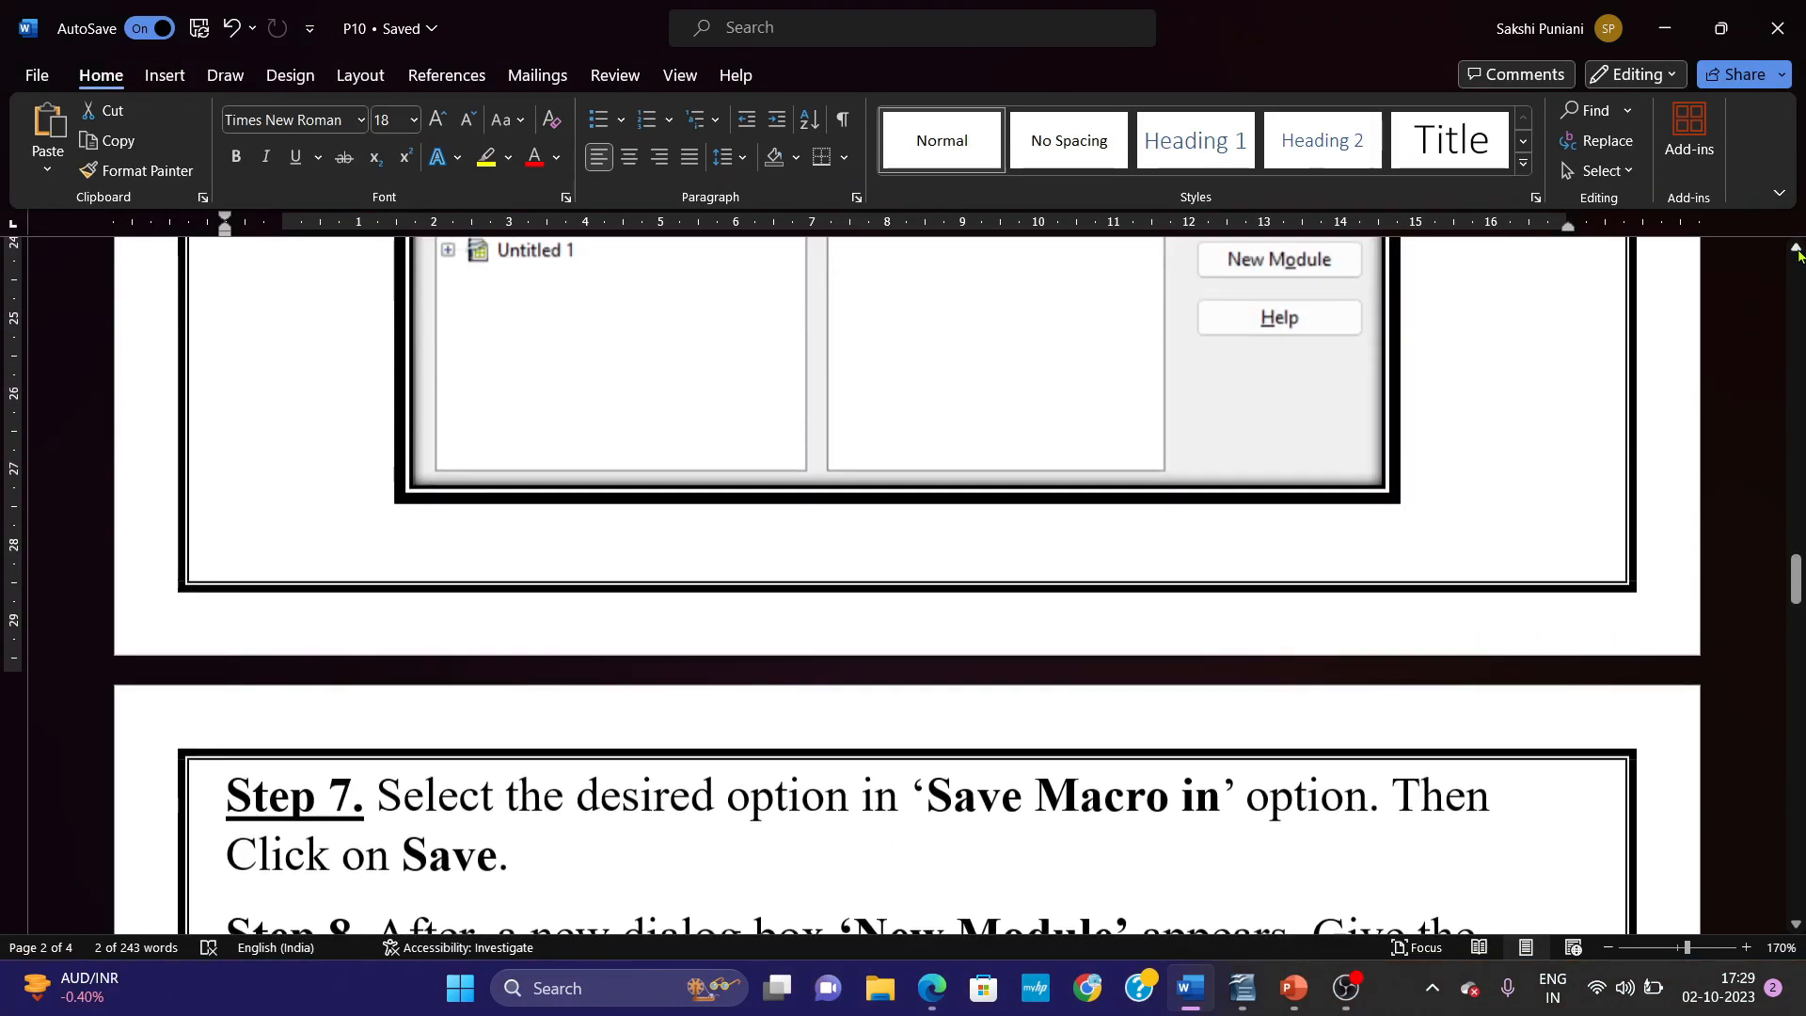
{"action": "scroll", "coordinate": [1798, 254], "scroll_direction": "up", "scroll_amount": 1}
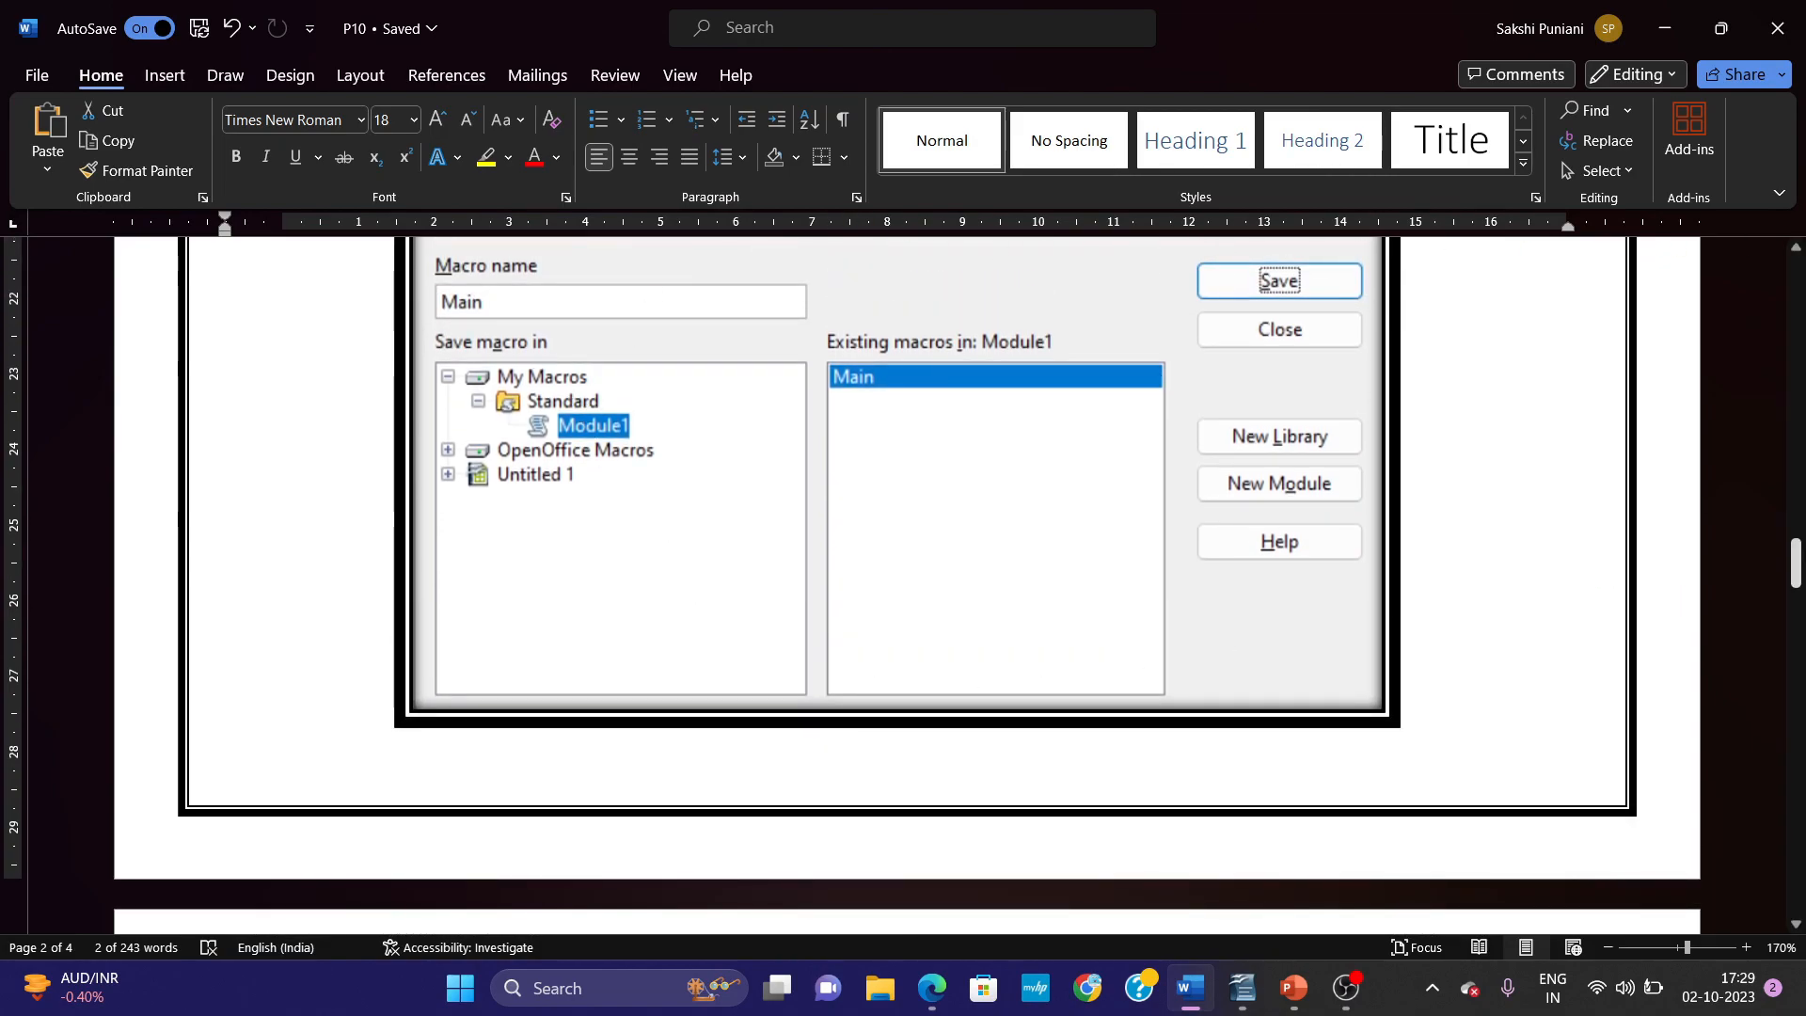
{"action": "left_click_drag", "start_coordinate": [1798, 565], "coordinate": [1799, 617]}
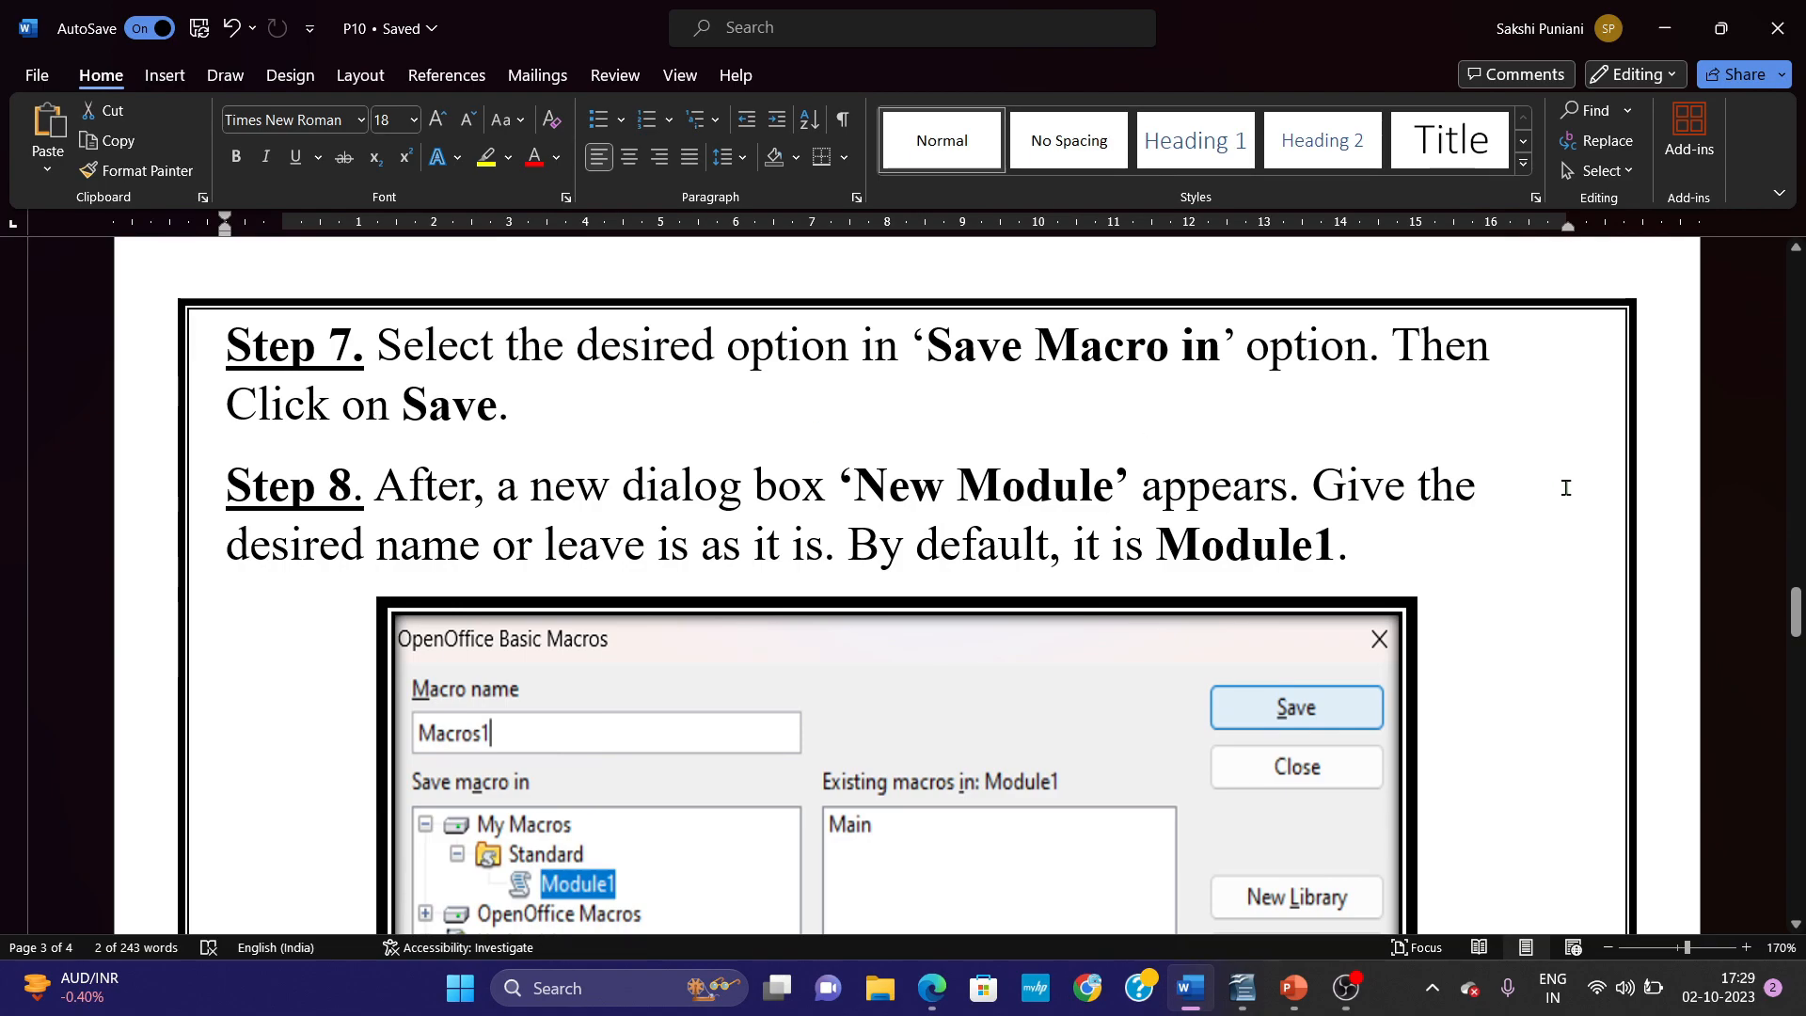
{"action": "left_click_drag", "start_coordinate": [1799, 616], "coordinate": [1797, 693]}
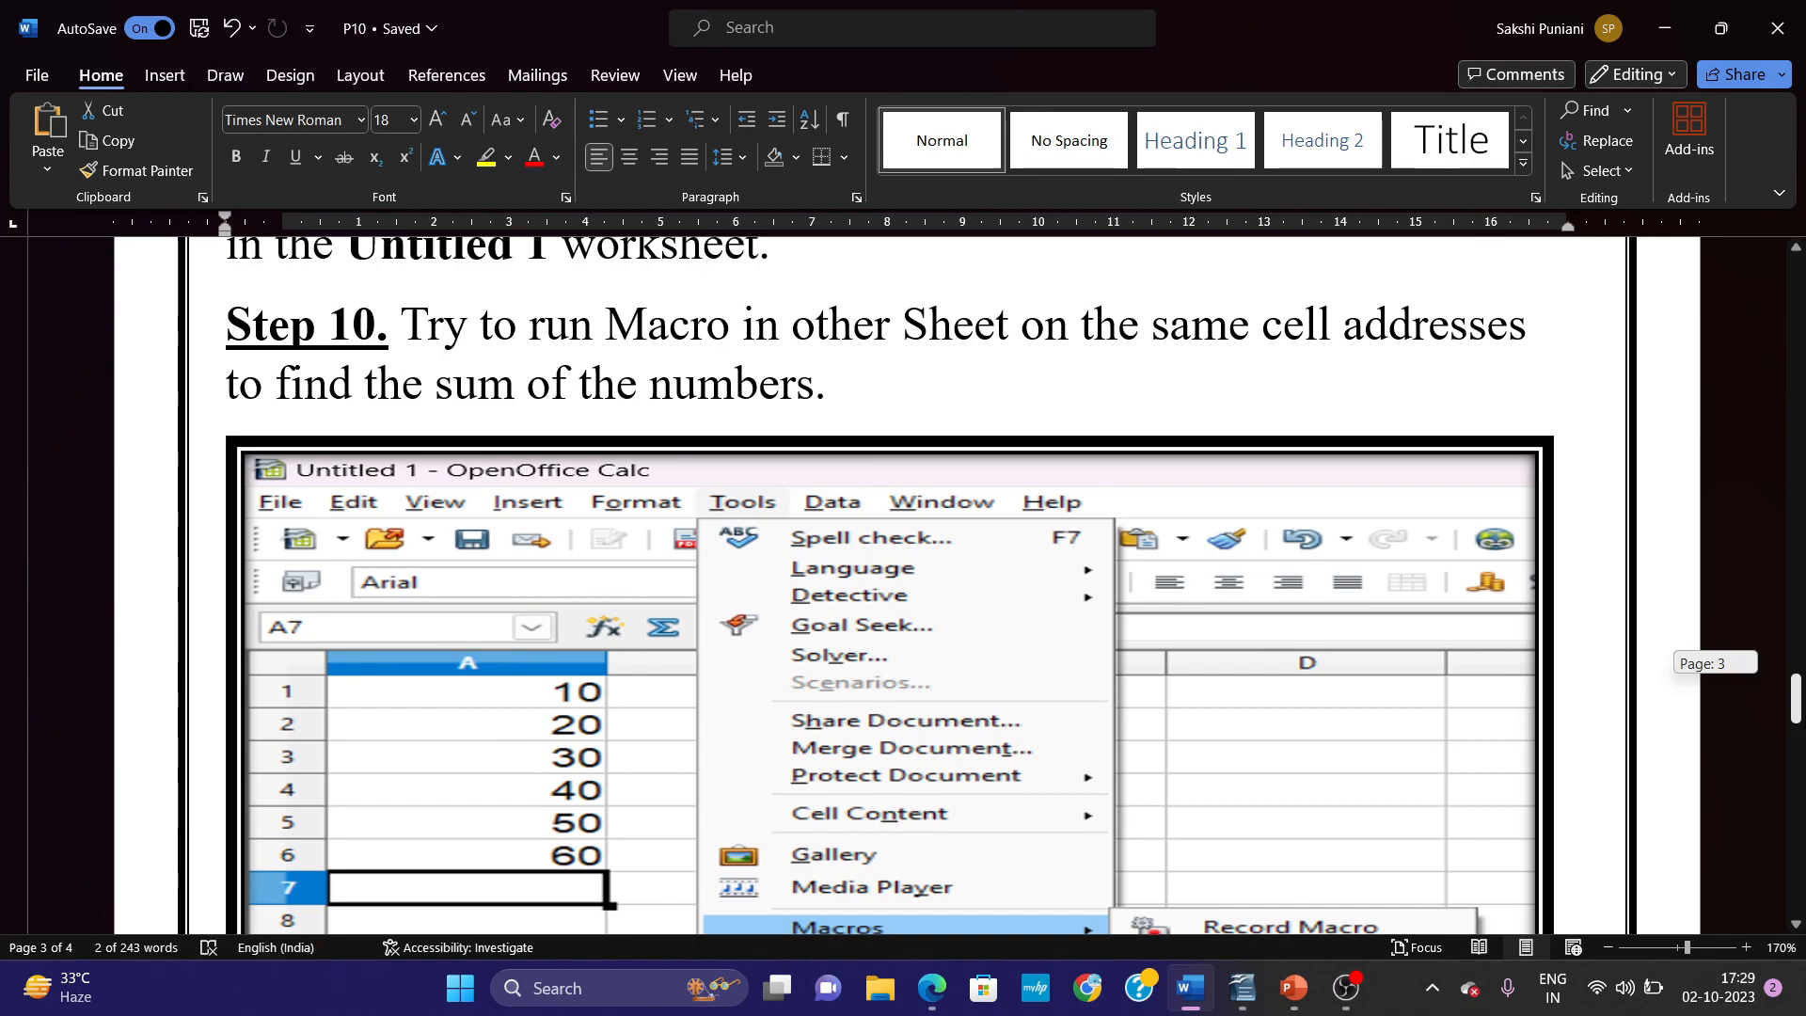
{"action": "scroll", "coordinate": [890, 583], "scroll_direction": "down", "scroll_amount": 2}
{"action": "scroll", "coordinate": [615, 421], "scroll_direction": "up", "scroll_amount": 1}
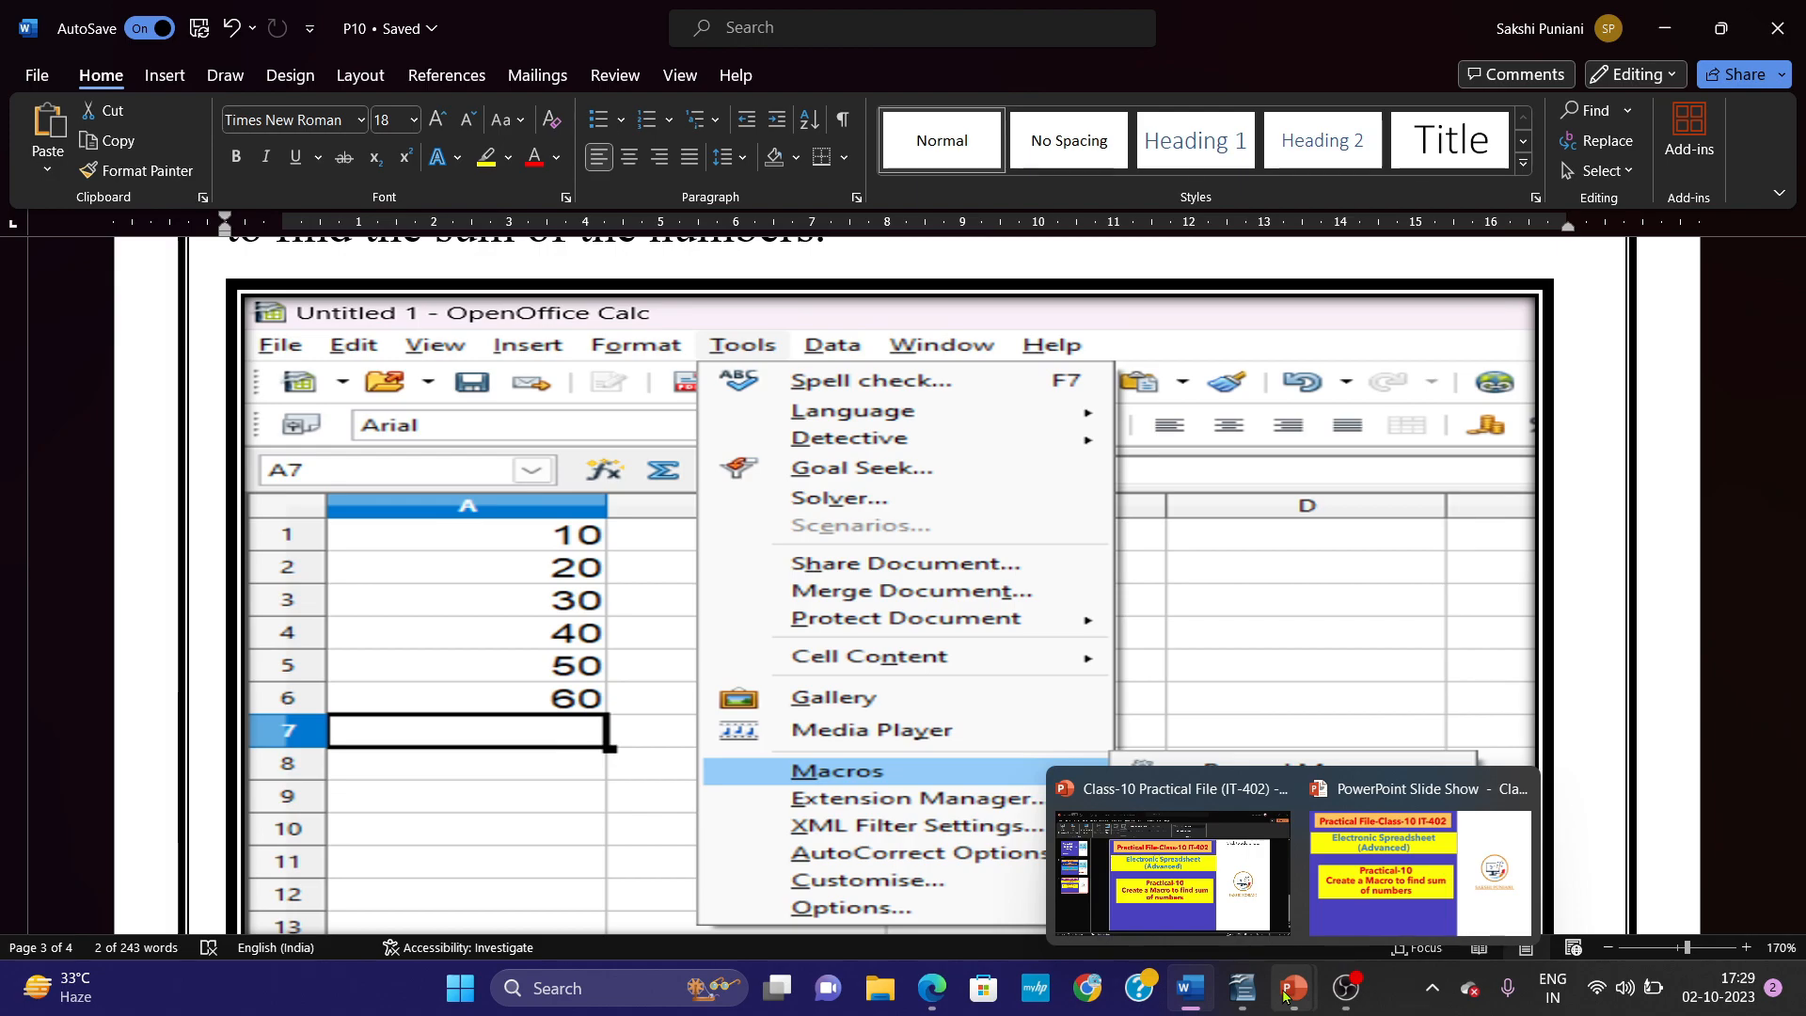
Switch to OpenOffice Calc and enter 10, 20, 30, 40, 50 and 60 in cells A2 to A7 of Sheet2.
{"action": "mouse_move", "coordinate": [1242, 988]}
{"action": "left_click", "coordinate": [1291, 891]}
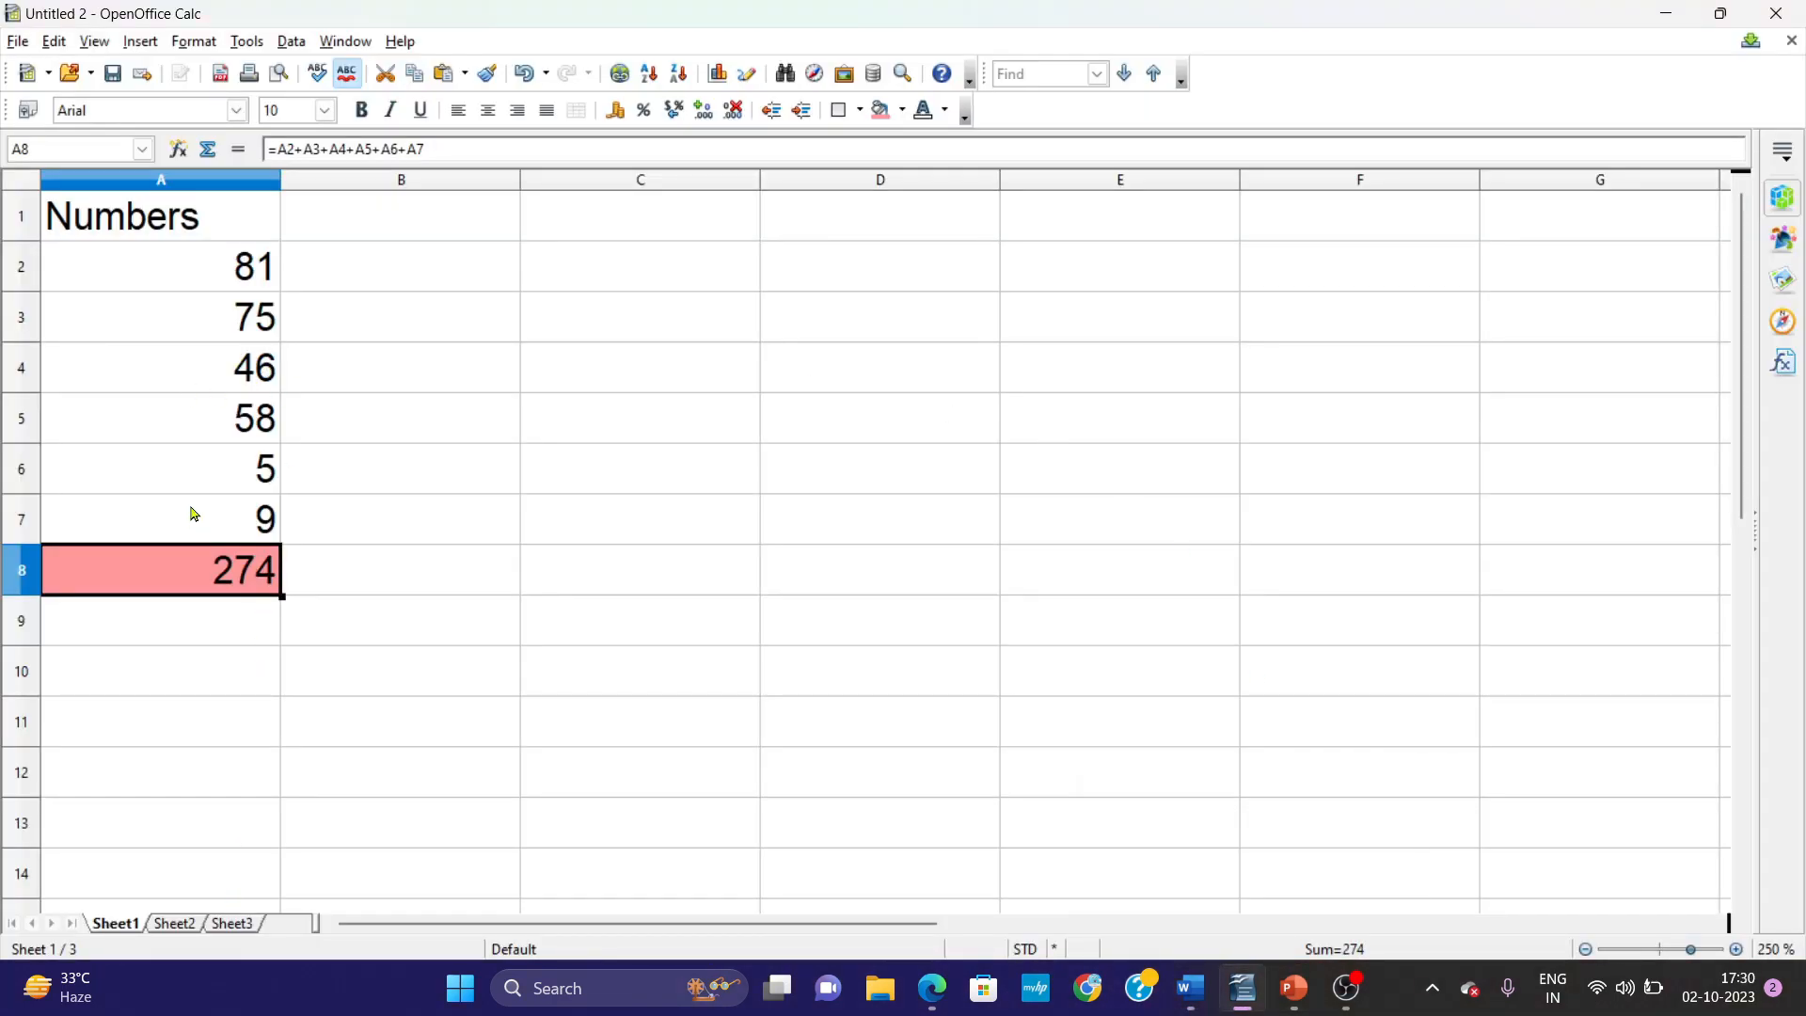
{"action": "left_click", "coordinate": [176, 925]}
{"action": "left_click", "coordinate": [218, 273]}
{"action": "type", "text": "10"}
{"action": "key", "text": "Return"}
{"action": "type", "text": "20"}
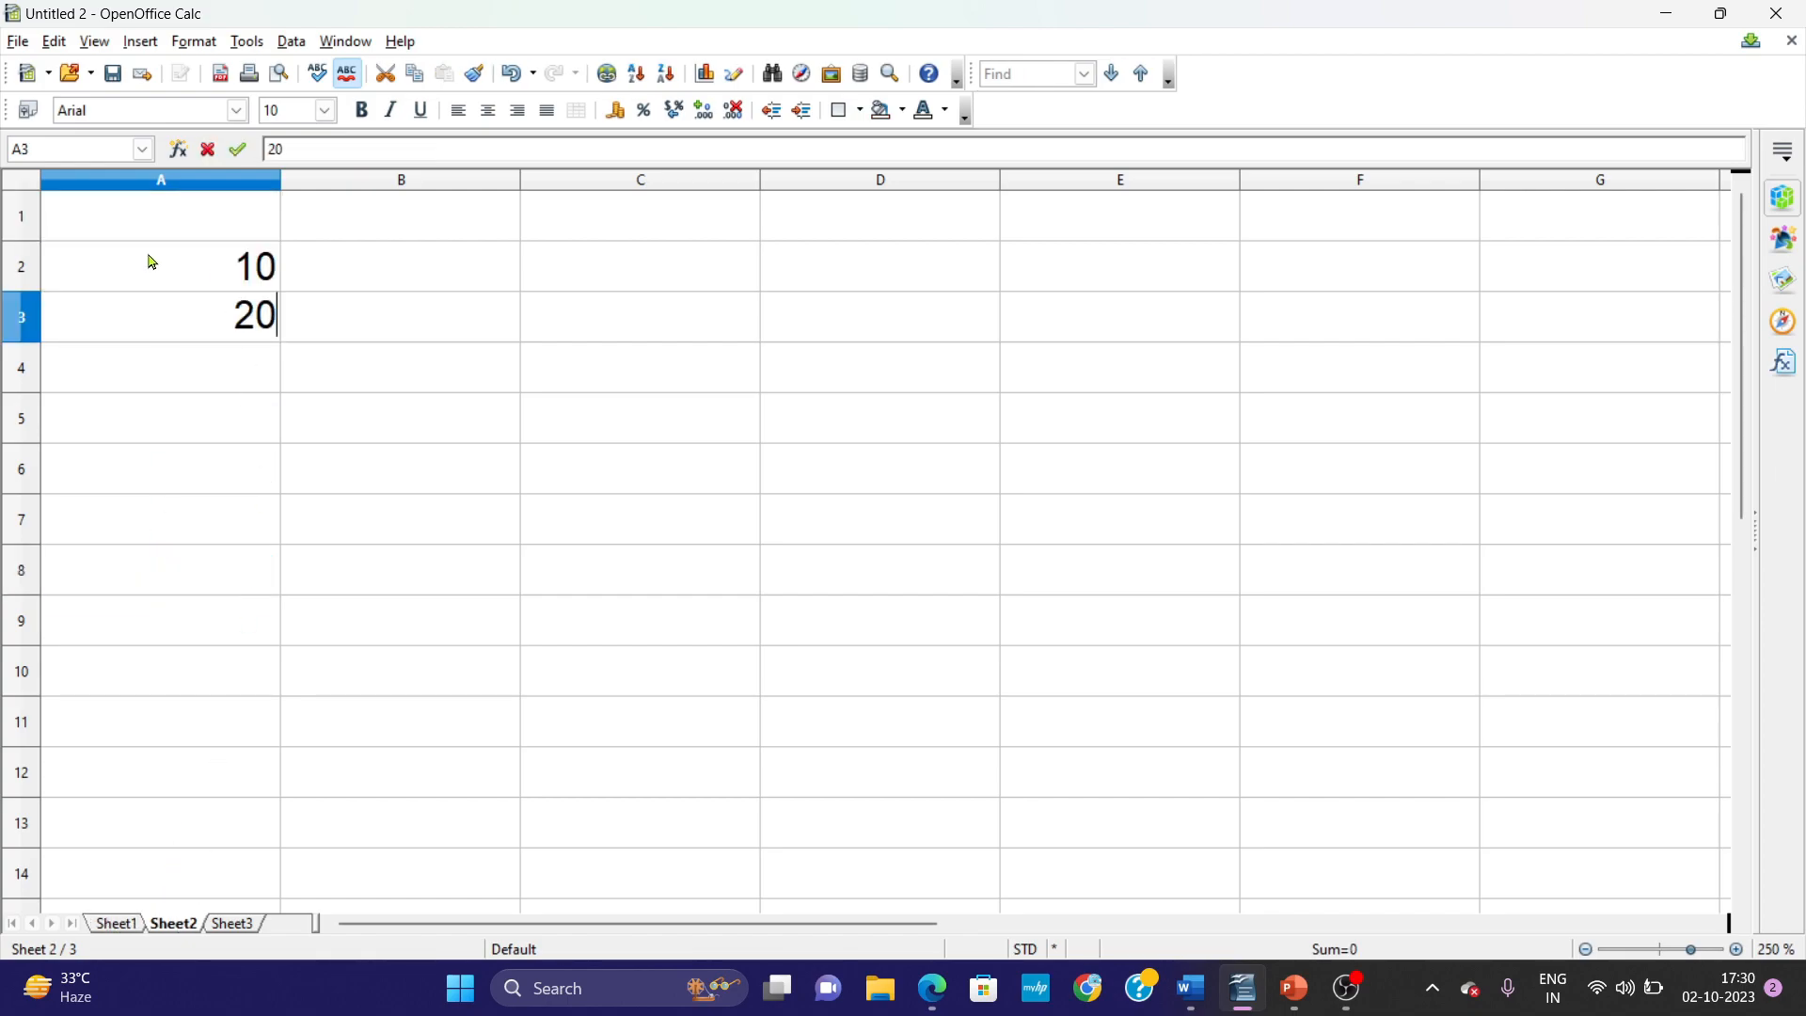
{"action": "key", "text": "Return"}
{"action": "type", "text": "30"}
{"action": "key", "text": "Return"}
{"action": "type", "text": "40"}
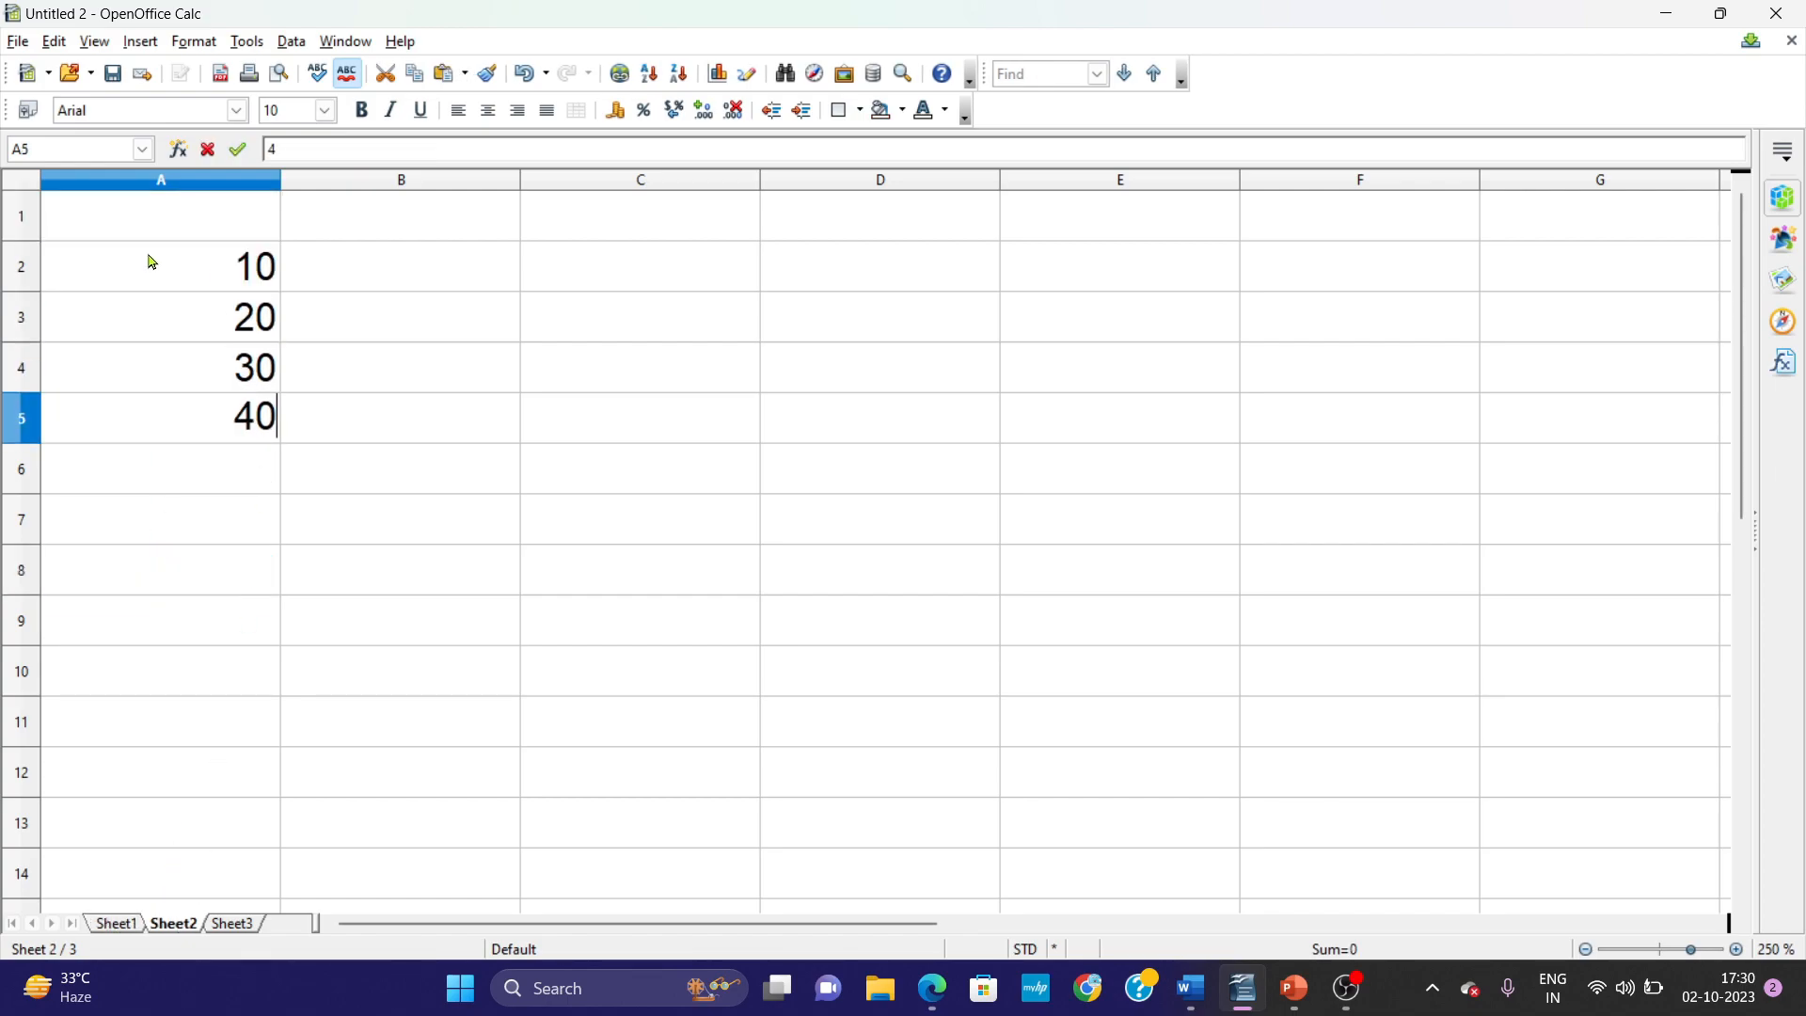
{"action": "key", "text": "Return"}
{"action": "type", "text": "50"}
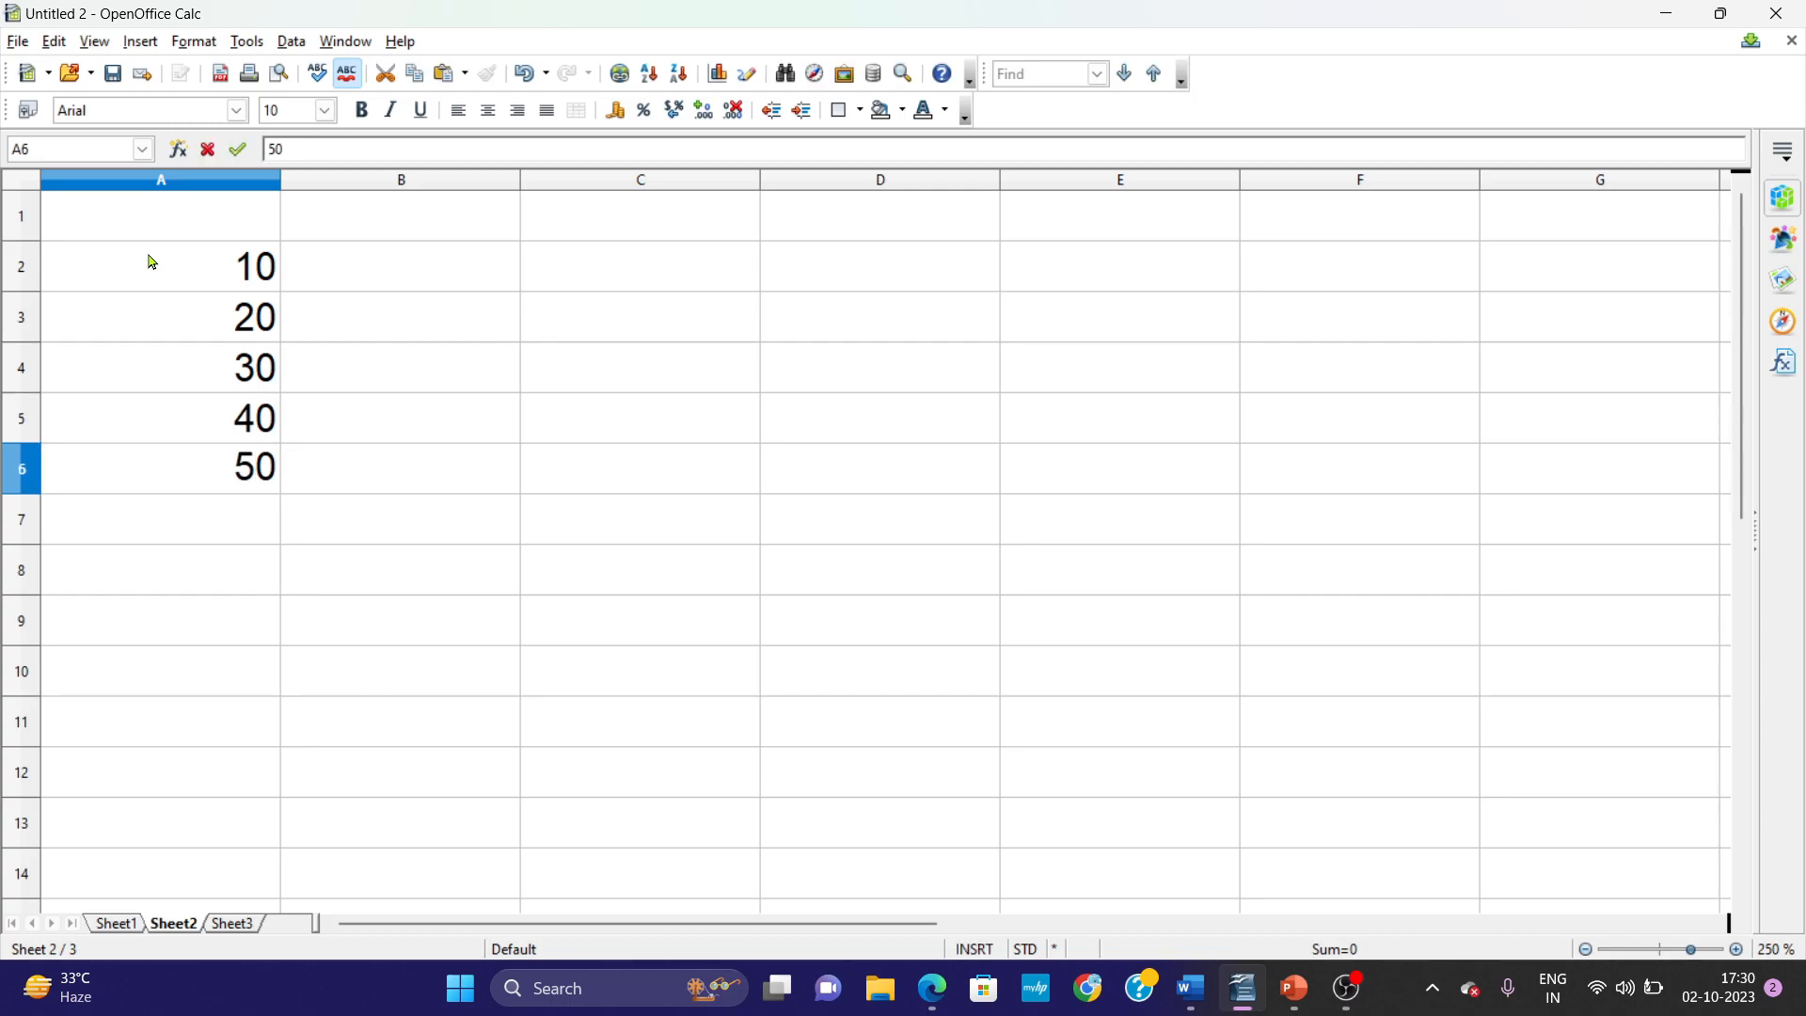
{"action": "key", "text": "Return"}
{"action": "type", "text": "60"}
{"action": "key", "text": "Return"}
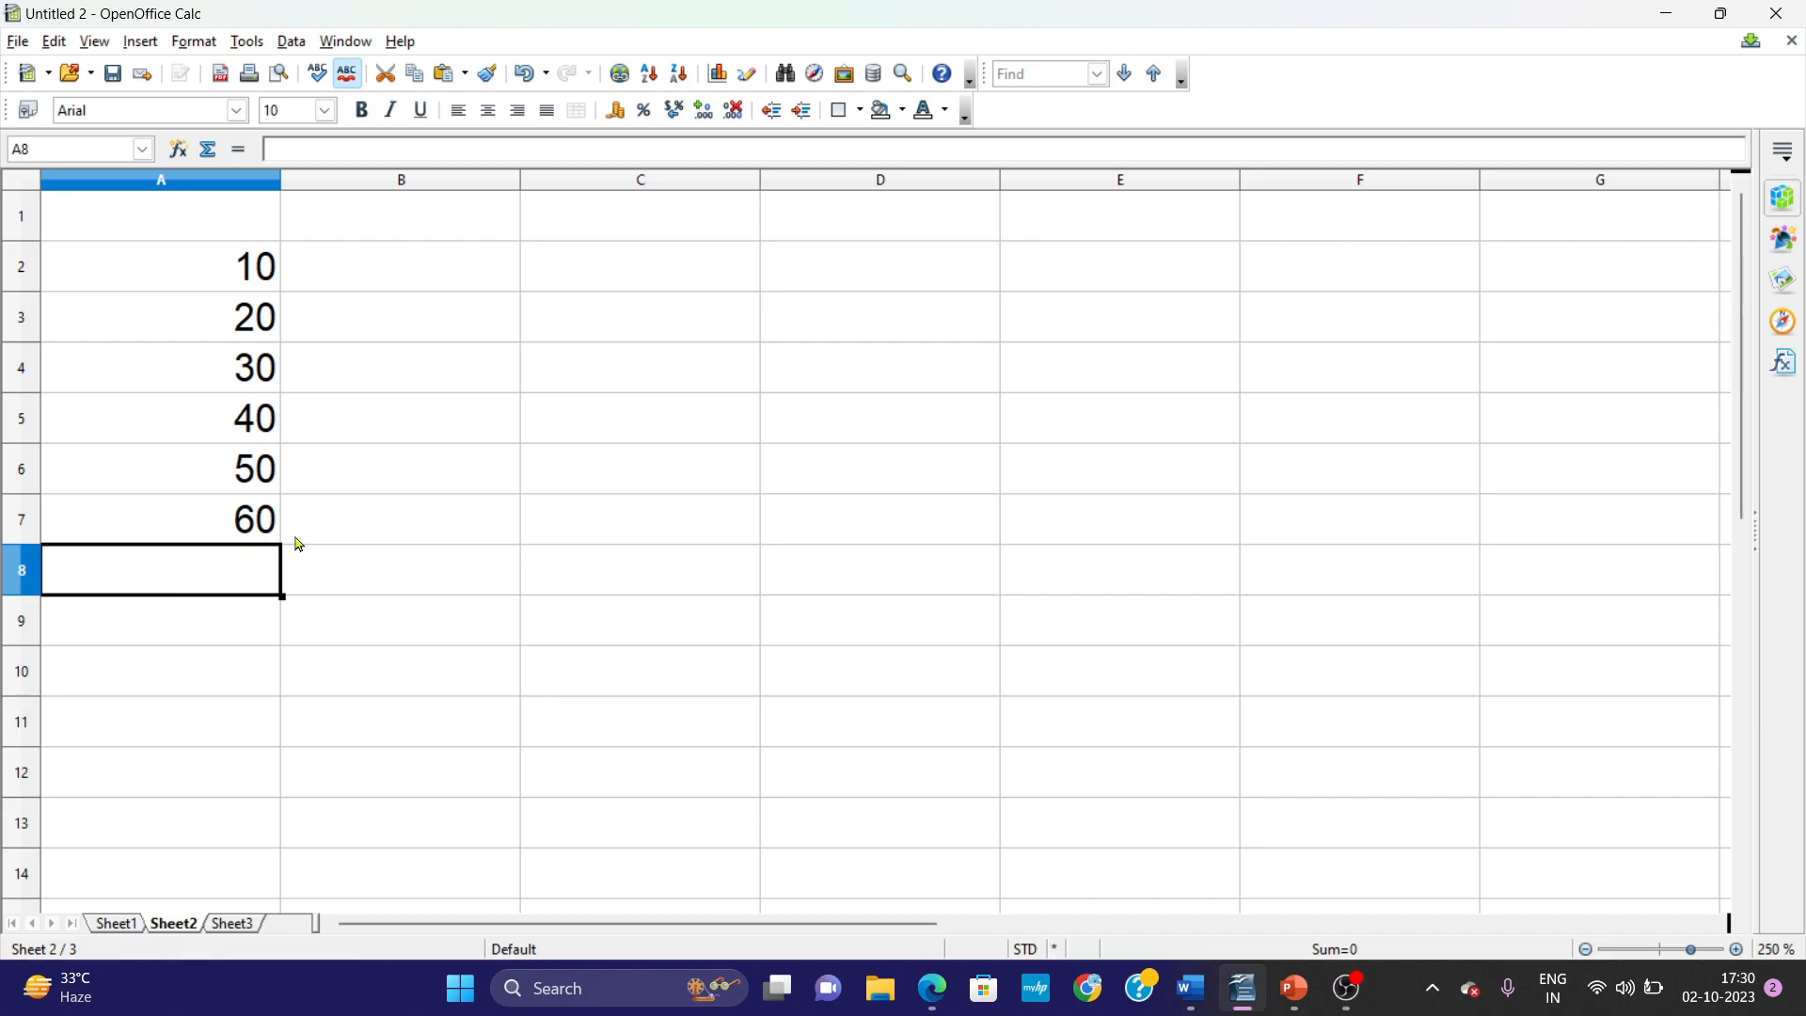
Open the Macro Selector for running a macro and select sum in Module1 of the Standard library under My Macros.
{"action": "left_click", "coordinate": [240, 41]}
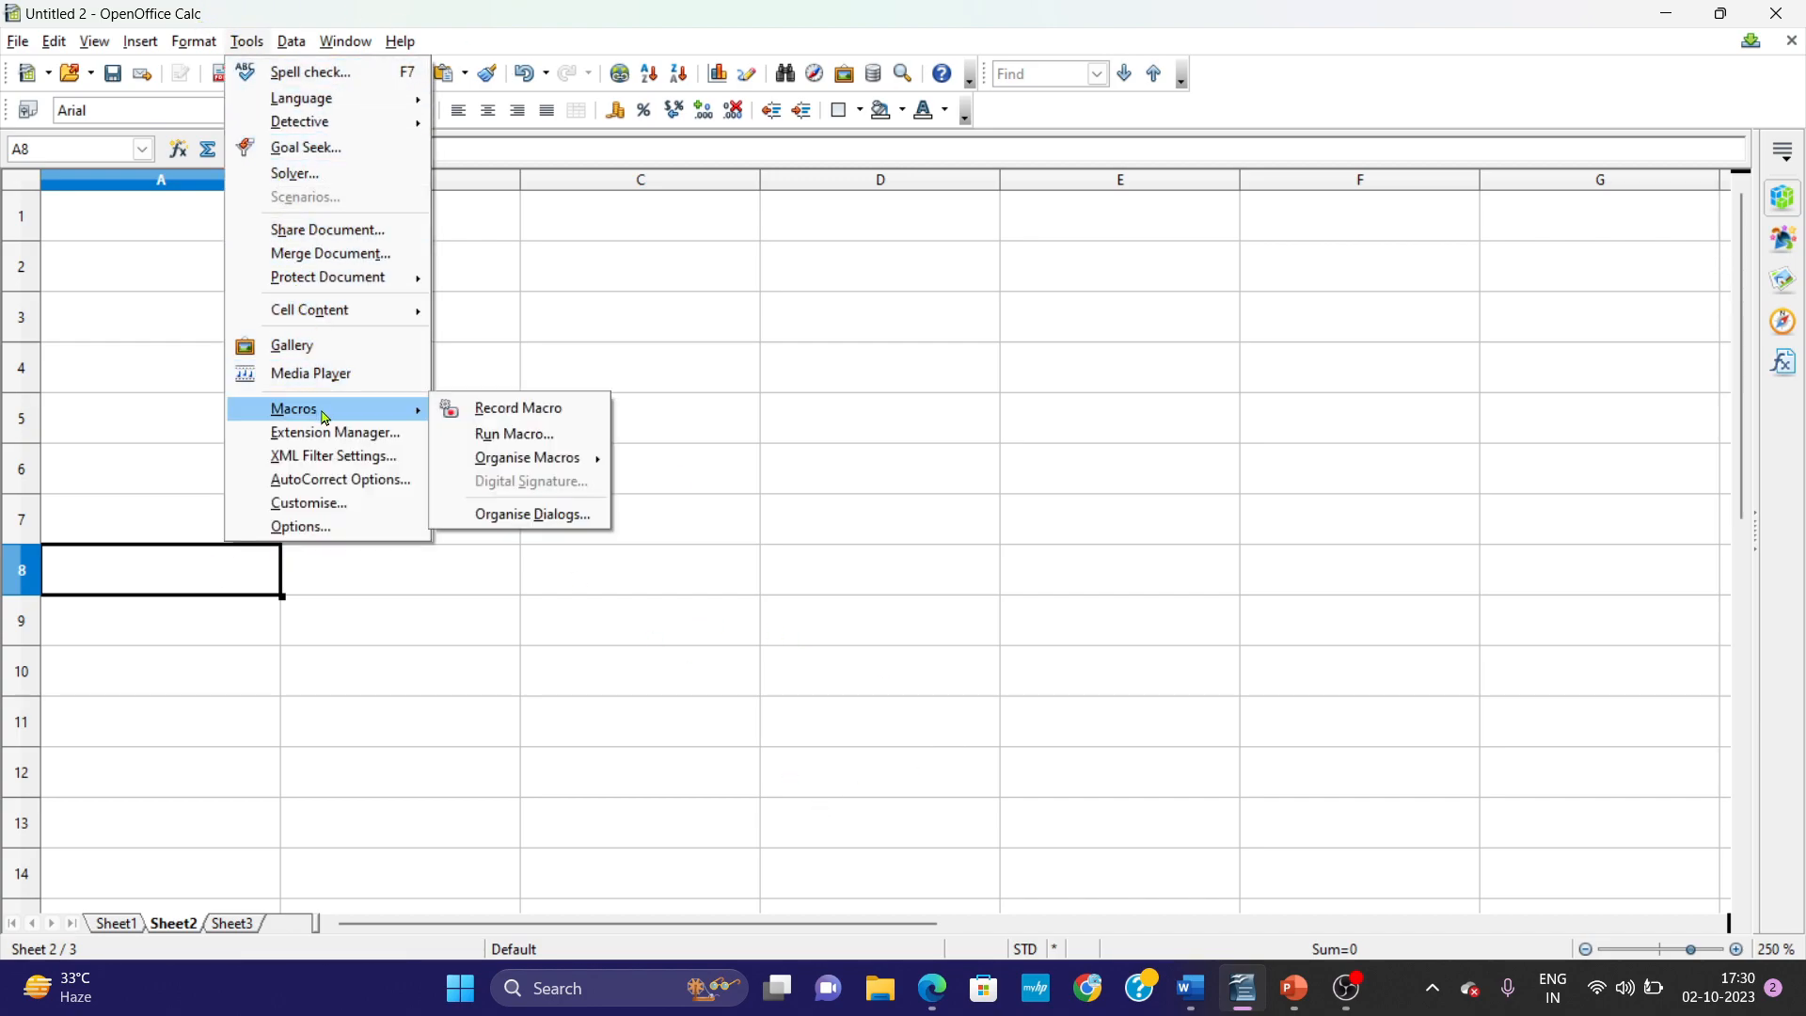
{"action": "left_click", "coordinate": [504, 437]}
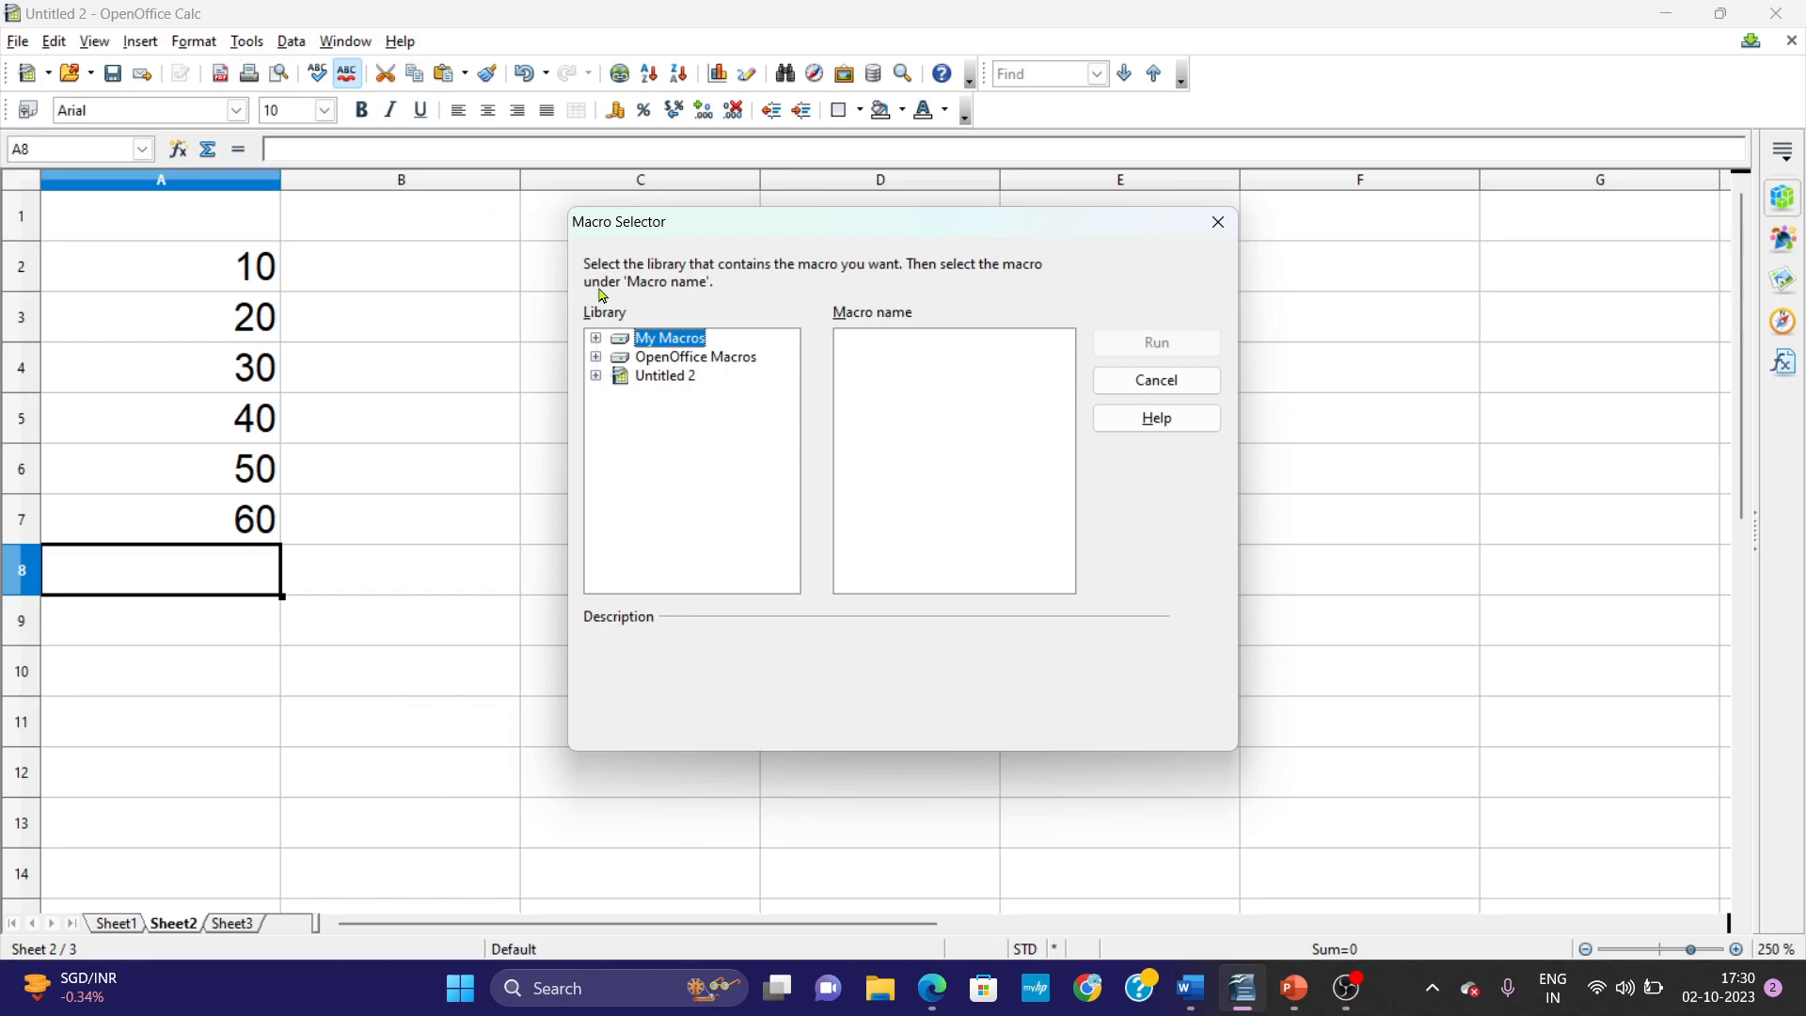
{"action": "left_click", "coordinate": [596, 339]}
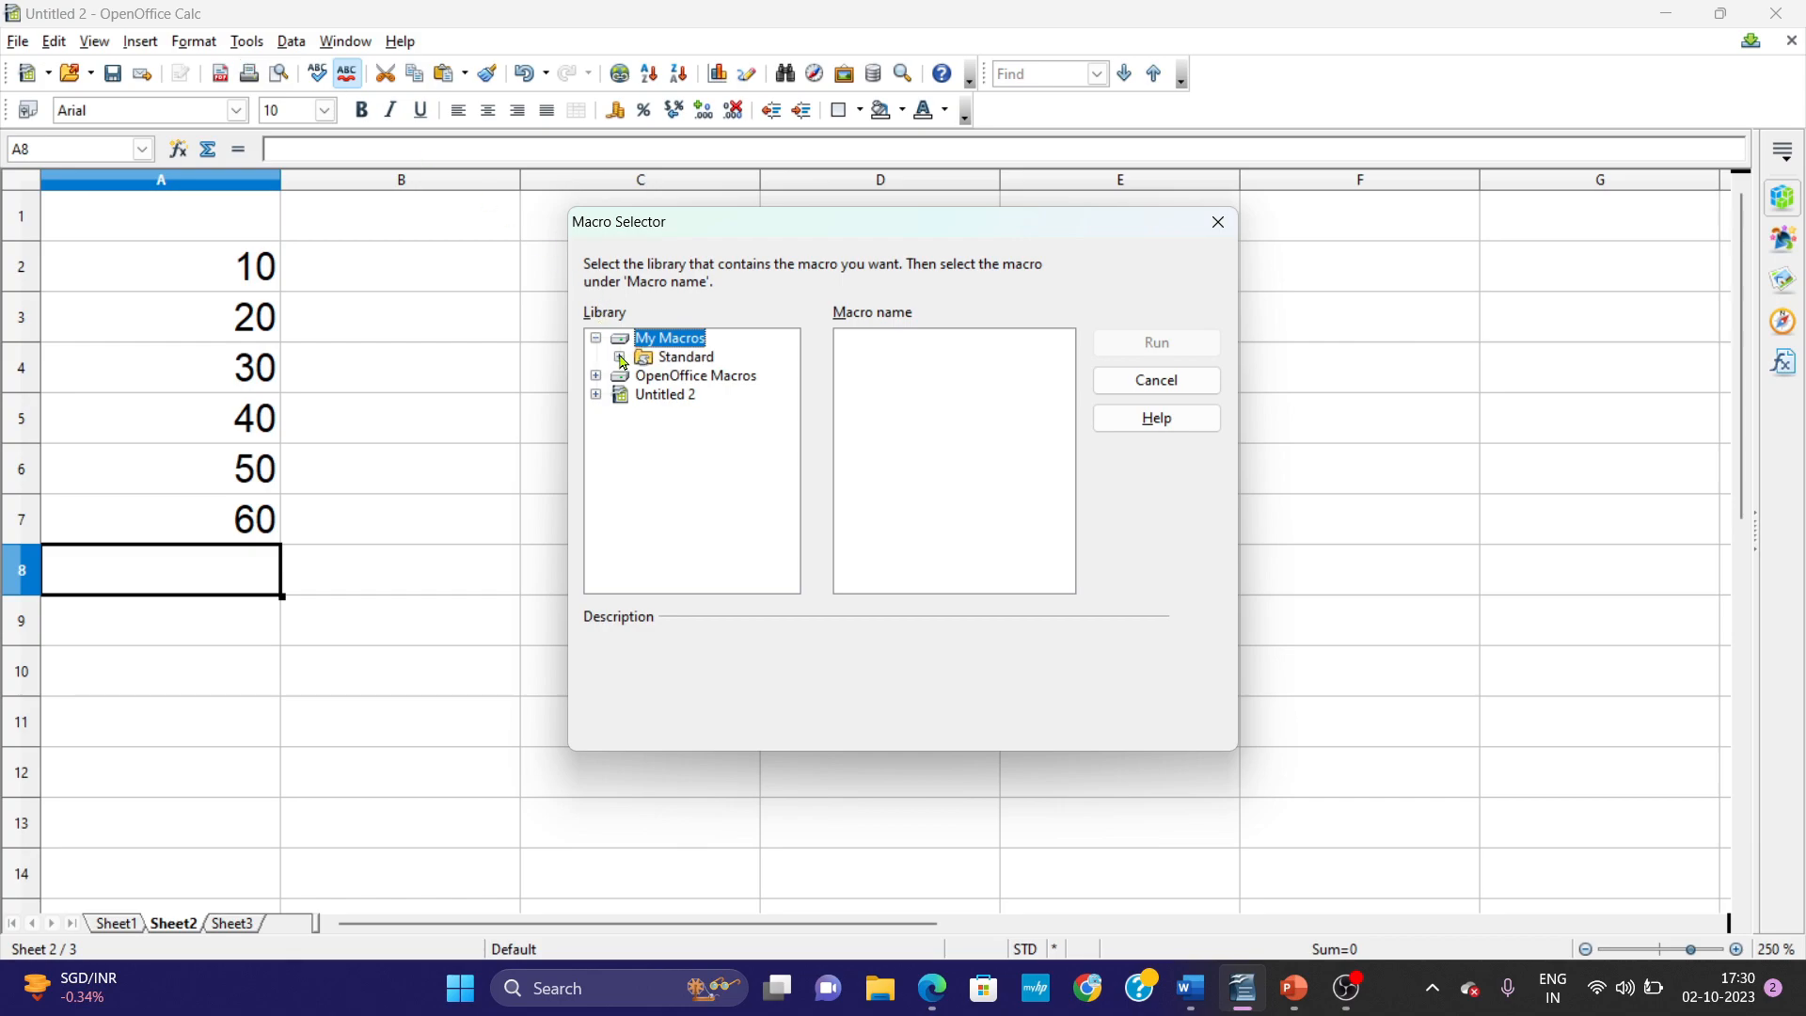
{"action": "left_click", "coordinate": [620, 358]}
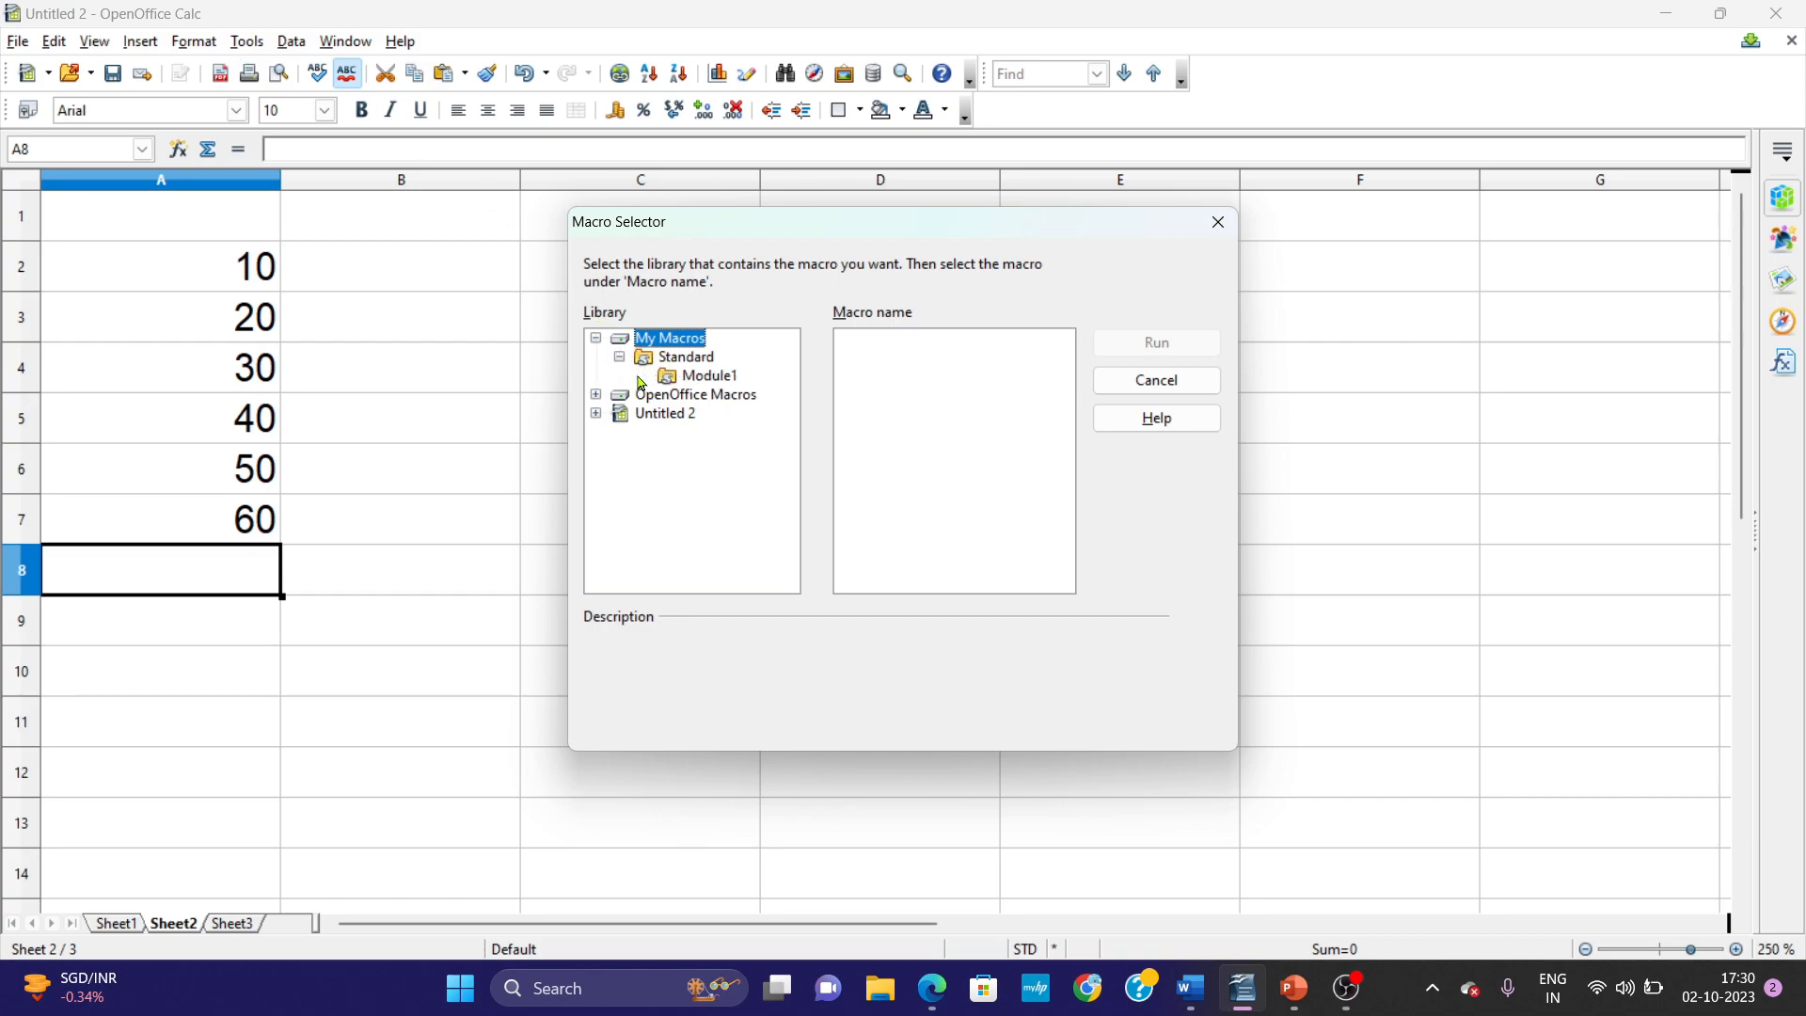
{"action": "left_click", "coordinate": [703, 377]}
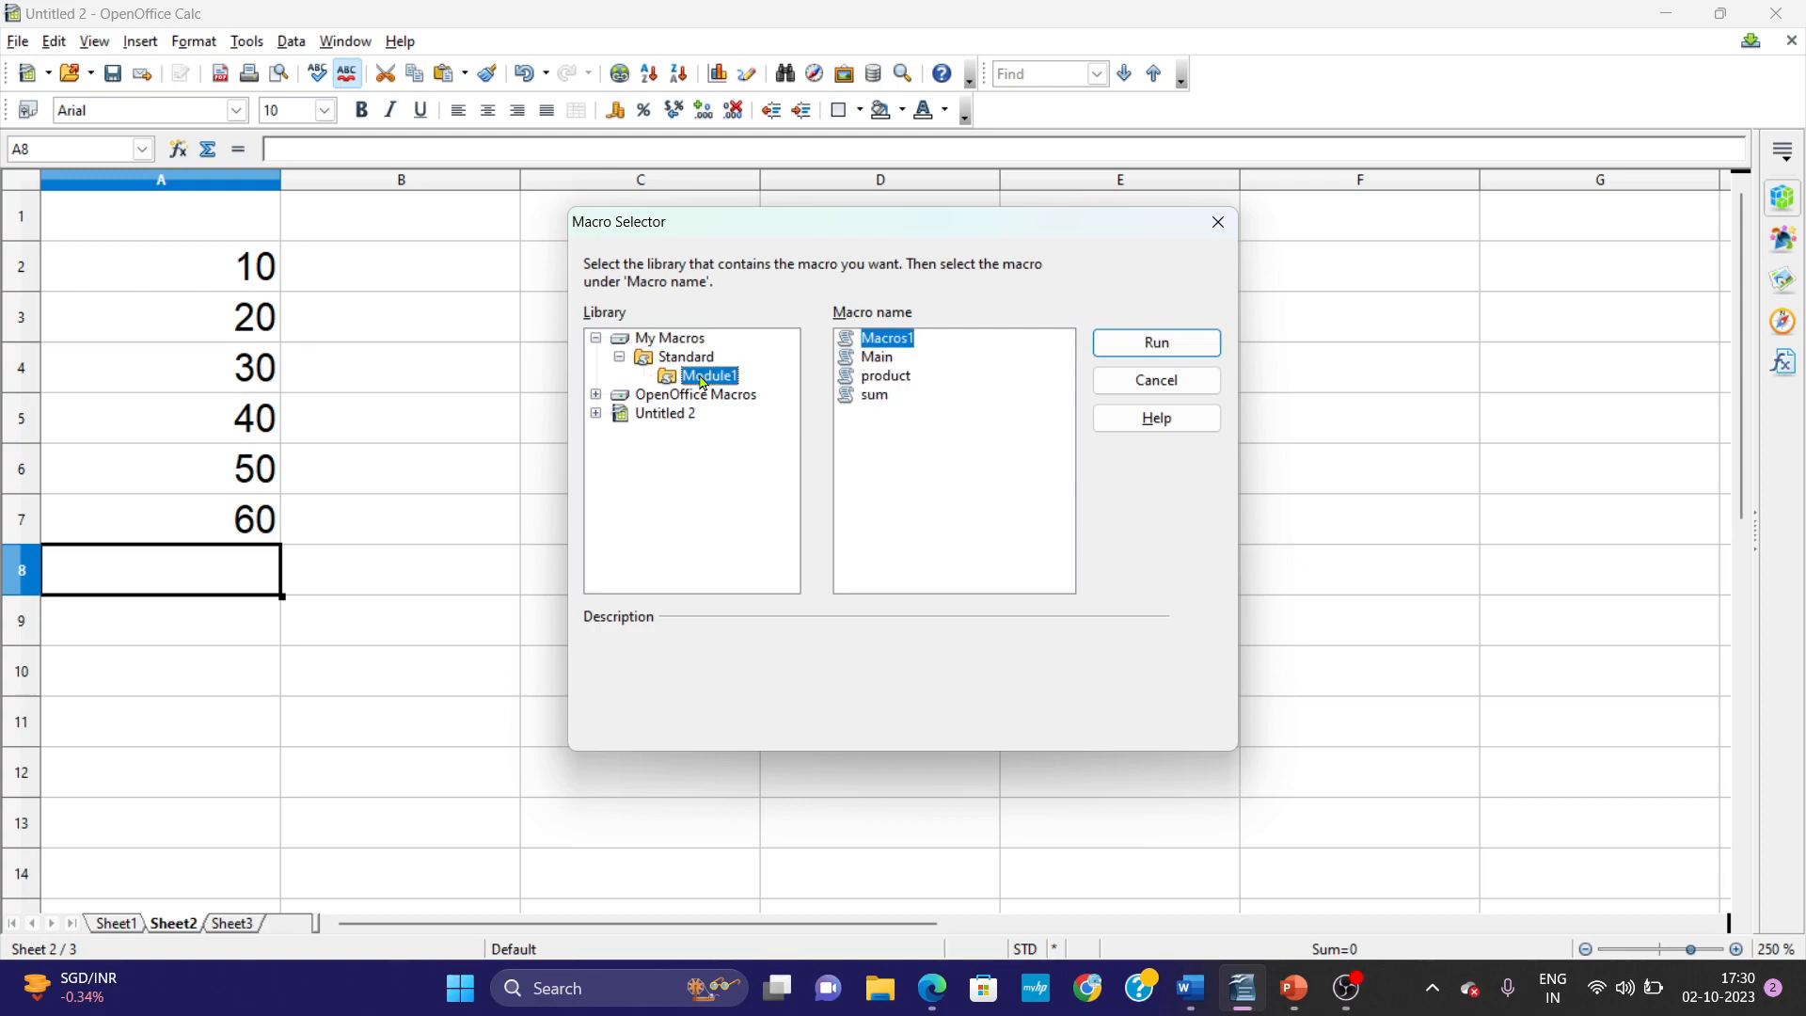
{"action": "left_click", "coordinate": [877, 396]}
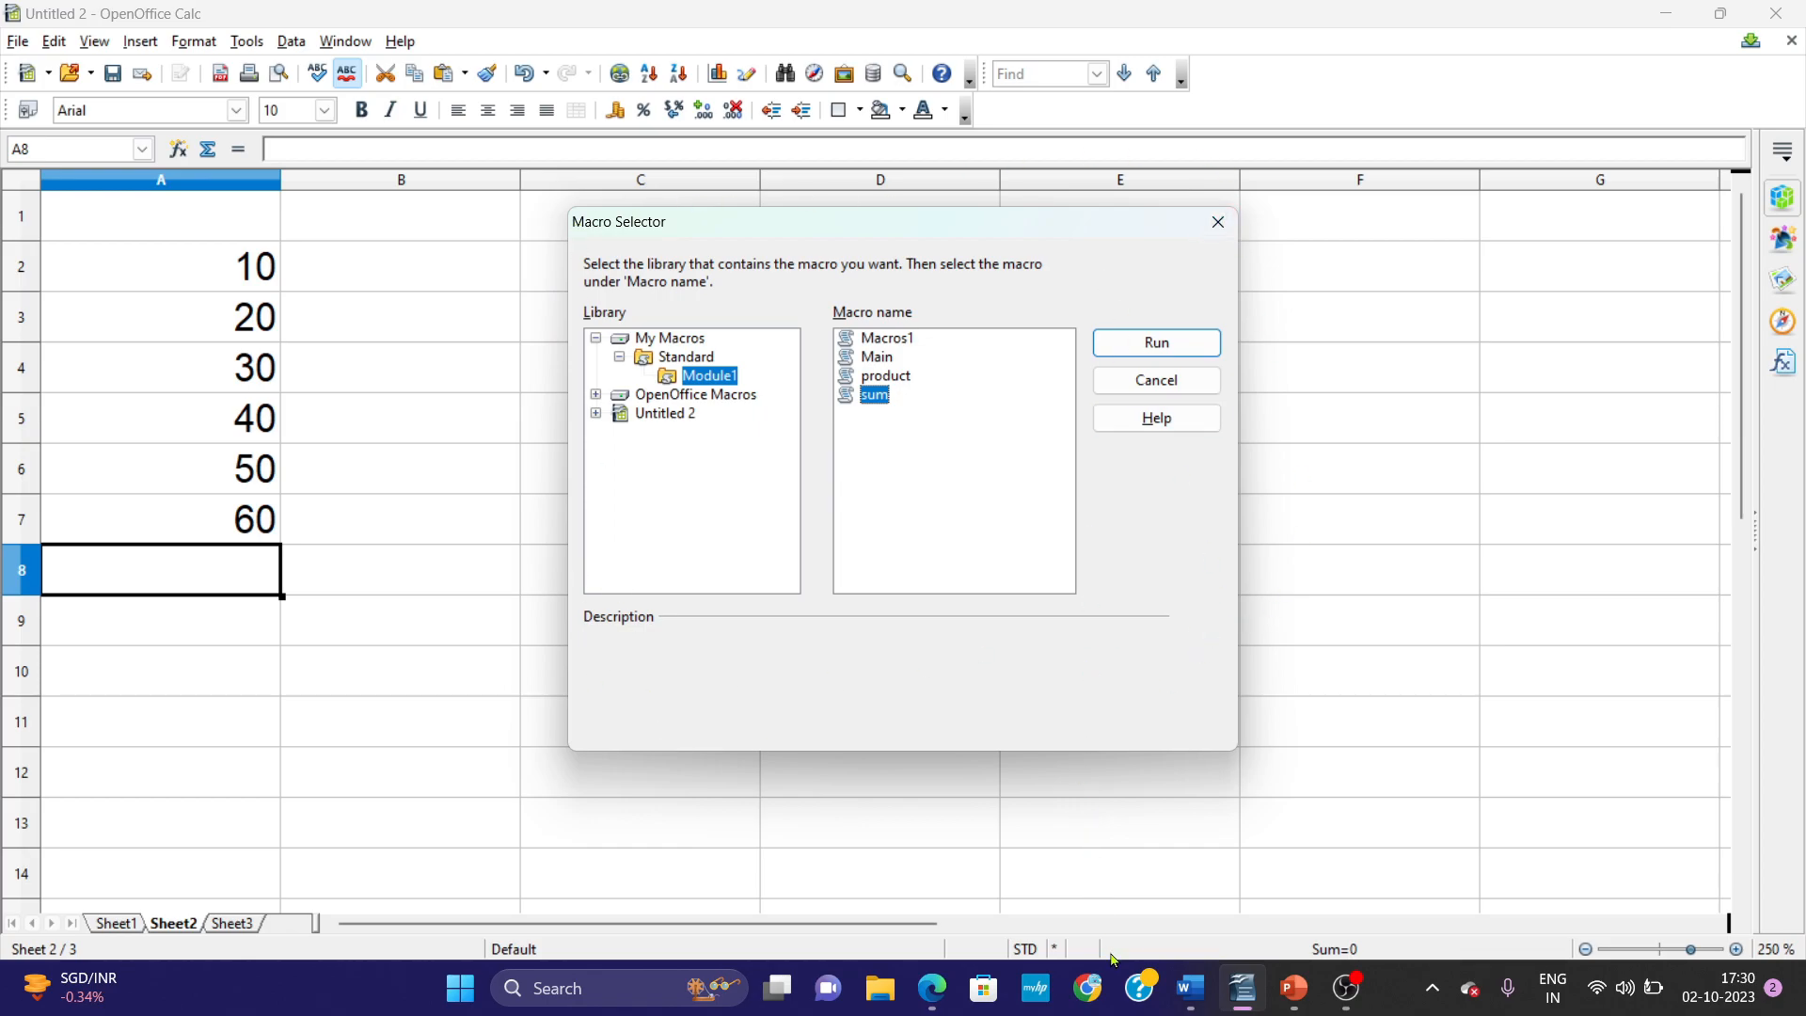
Switch to Word and examine the Step 10 pictures of the Run Macro command, the Macro Selector and the resulting sheet.
{"action": "left_click", "coordinate": [1190, 987]}
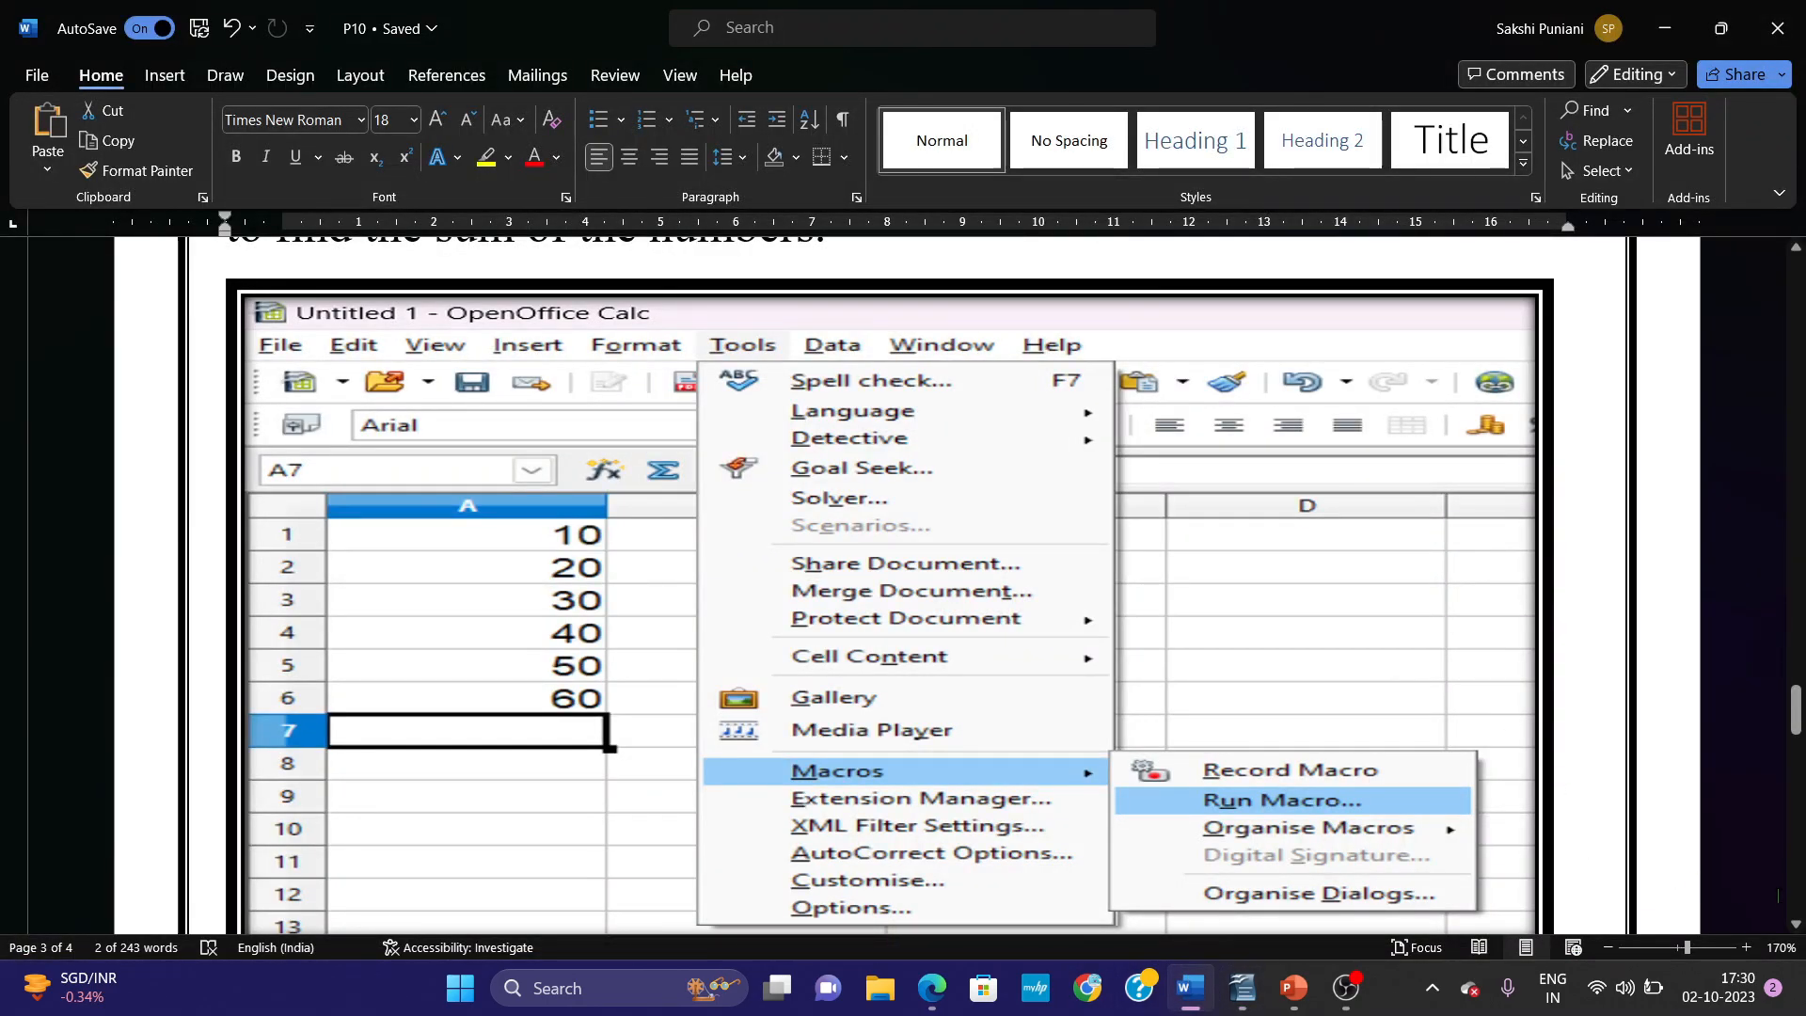
{"action": "scroll", "coordinate": [1771, 894], "scroll_direction": "down", "scroll_amount": 3}
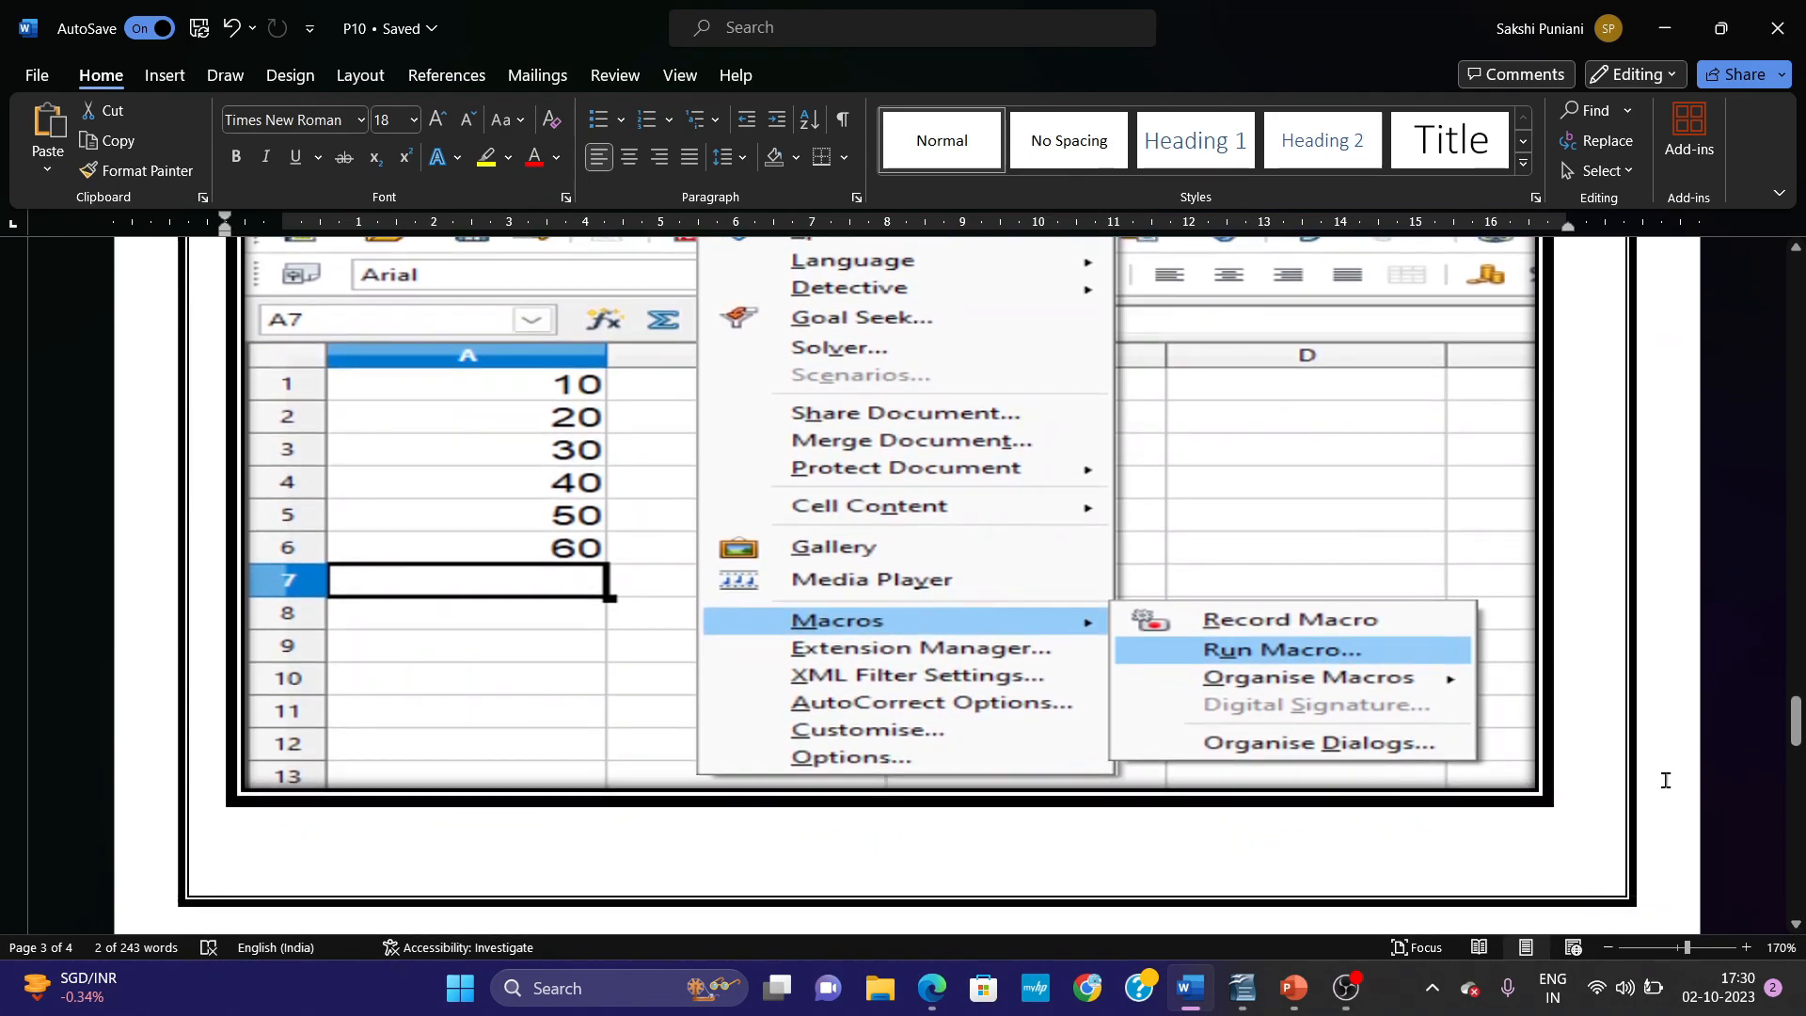
{"action": "left_click_drag", "start_coordinate": [1799, 696], "coordinate": [1798, 786]}
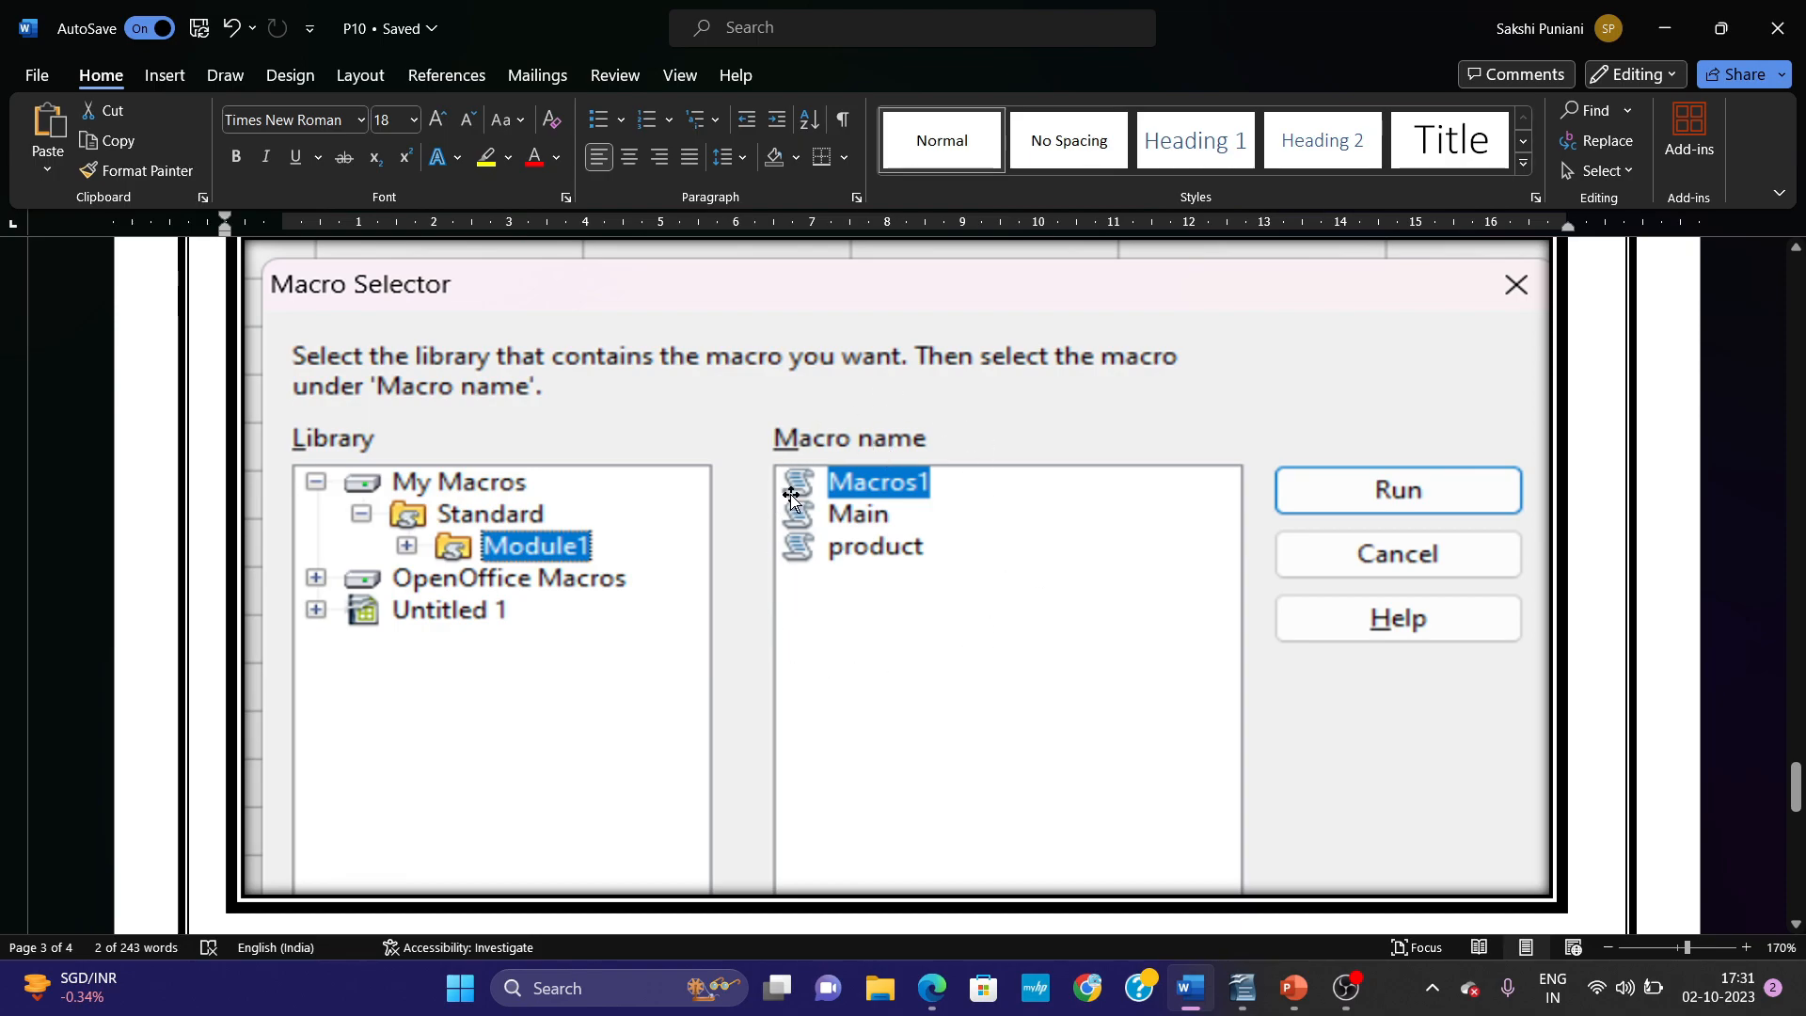
{"action": "left_click_drag", "start_coordinate": [1794, 780], "coordinate": [1795, 842]}
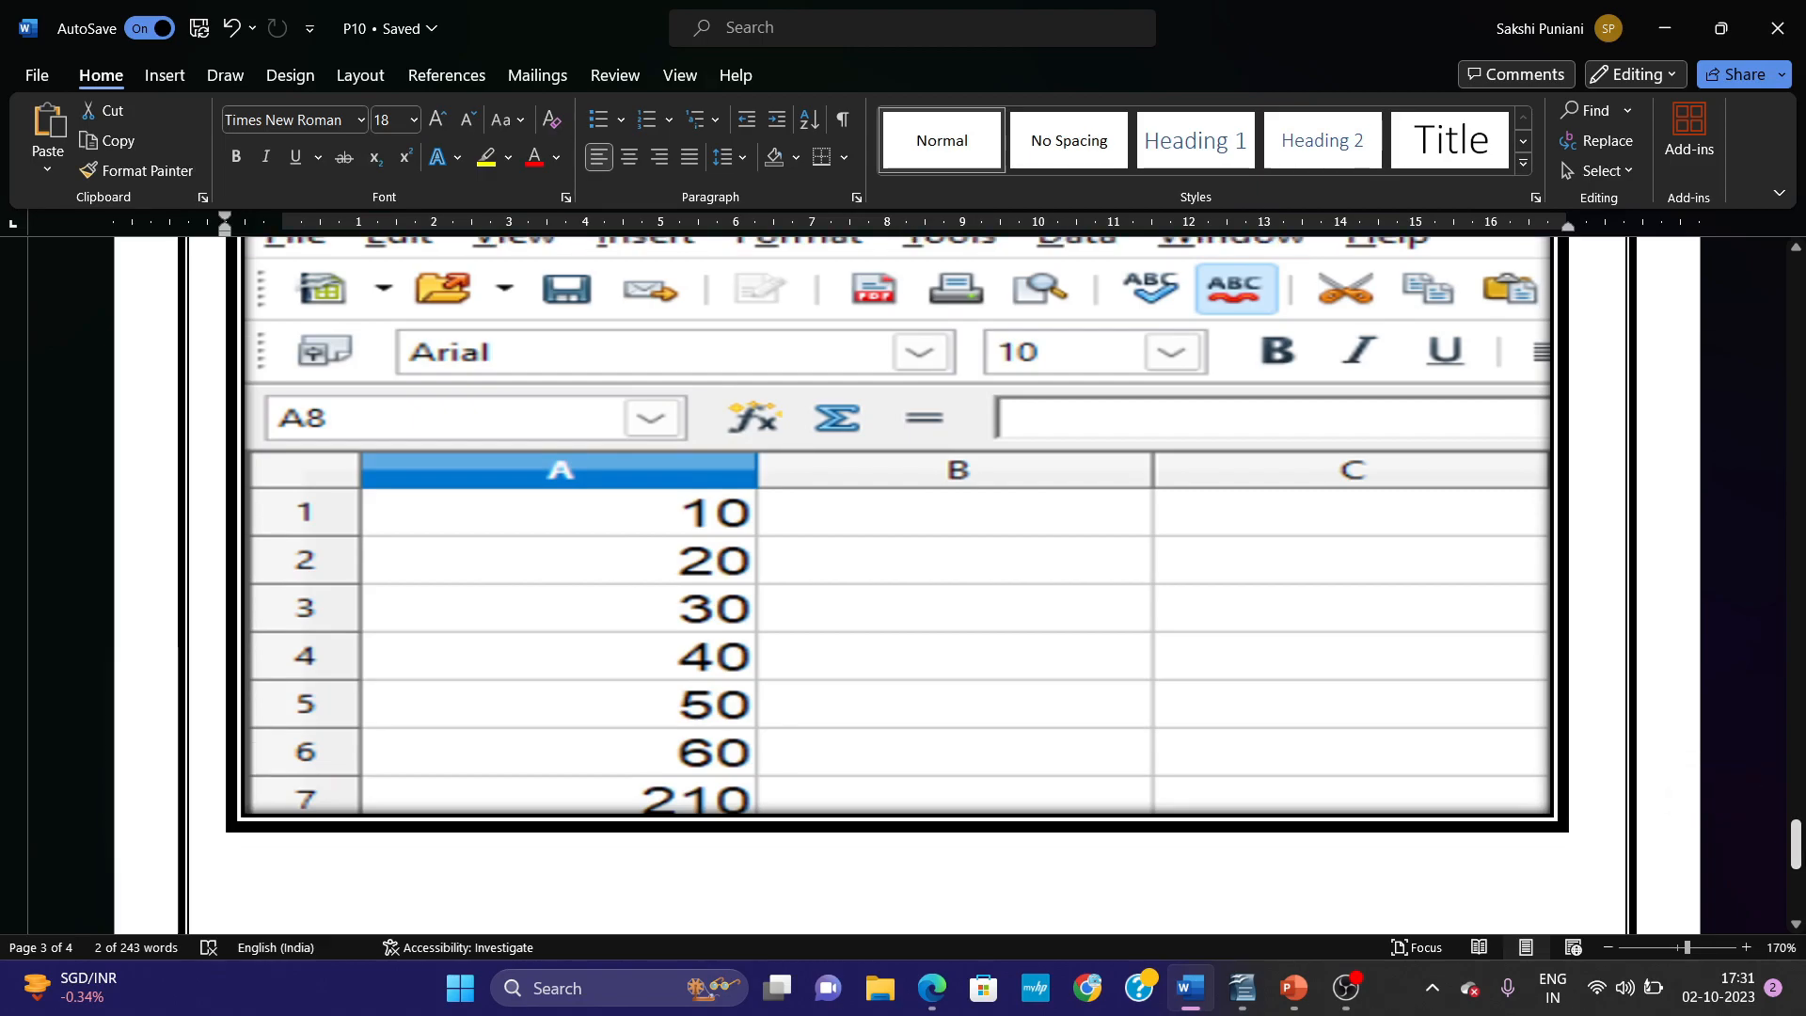
Switch to OpenOffice Calc, run the selected sum macro on Sheet2, and delete the picture it inserted at cell A9.
{"action": "left_click", "coordinate": [1257, 999]}
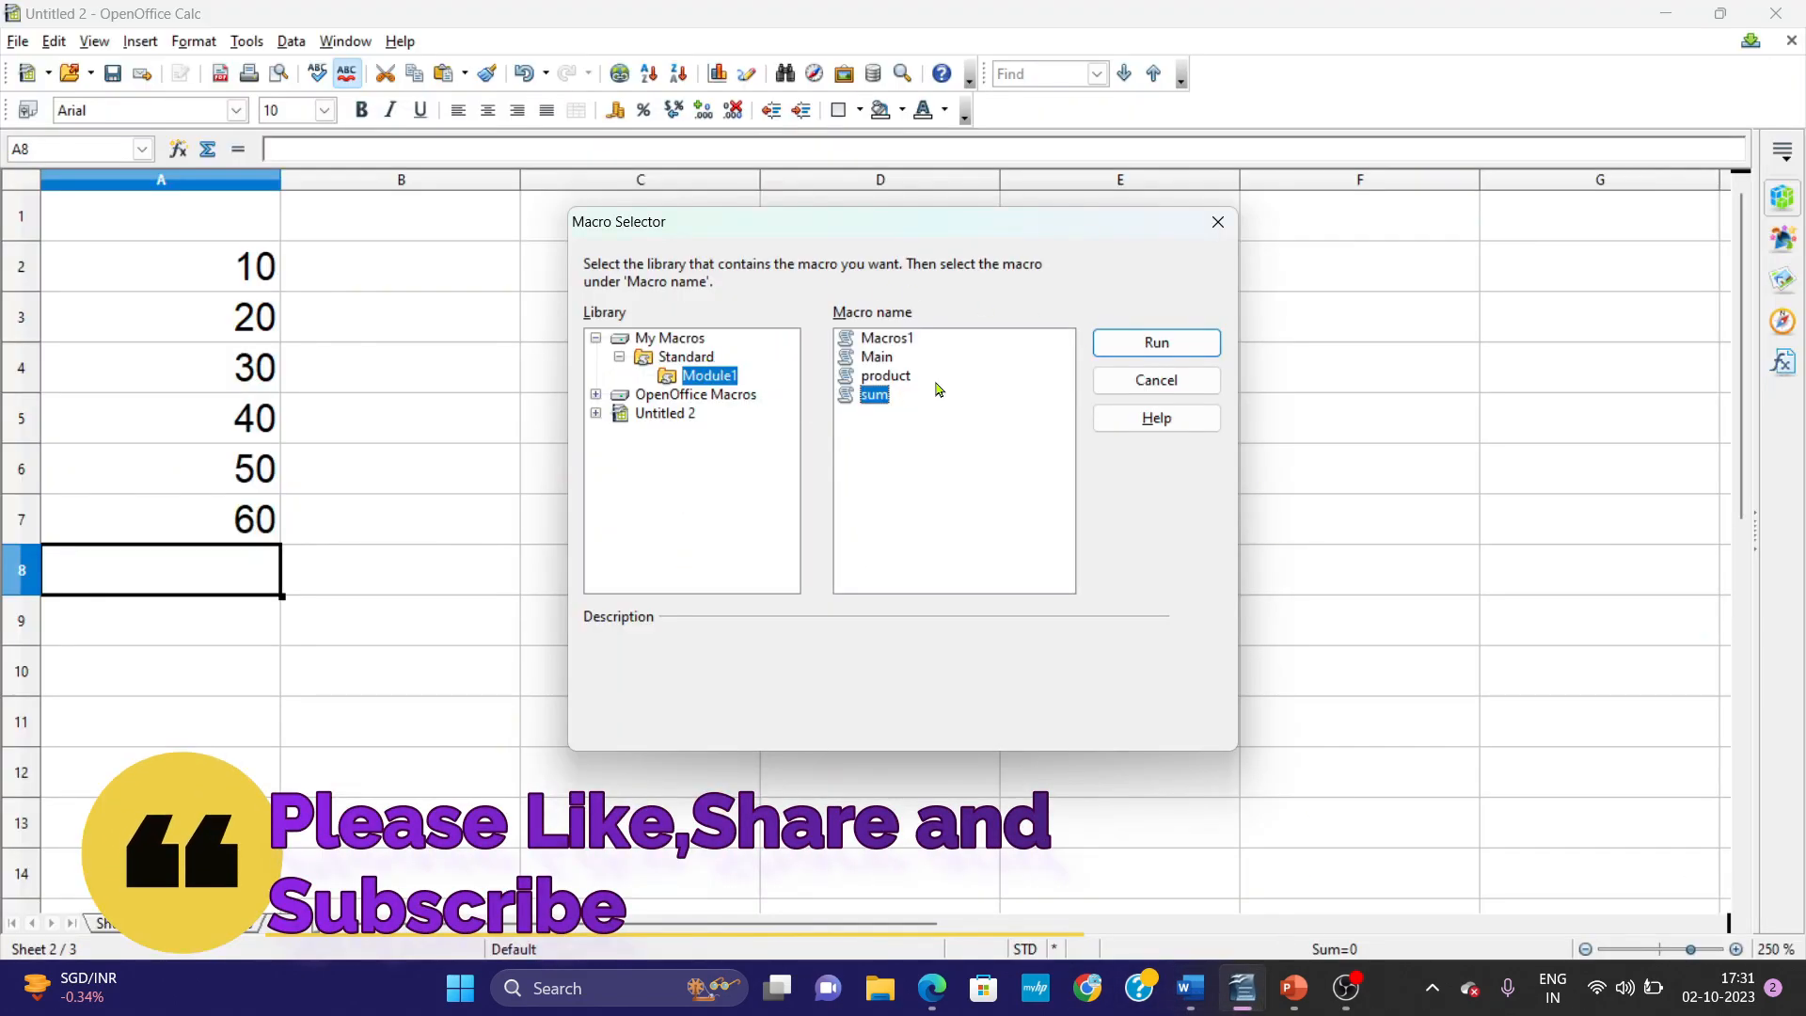
{"action": "left_click", "coordinate": [1138, 352]}
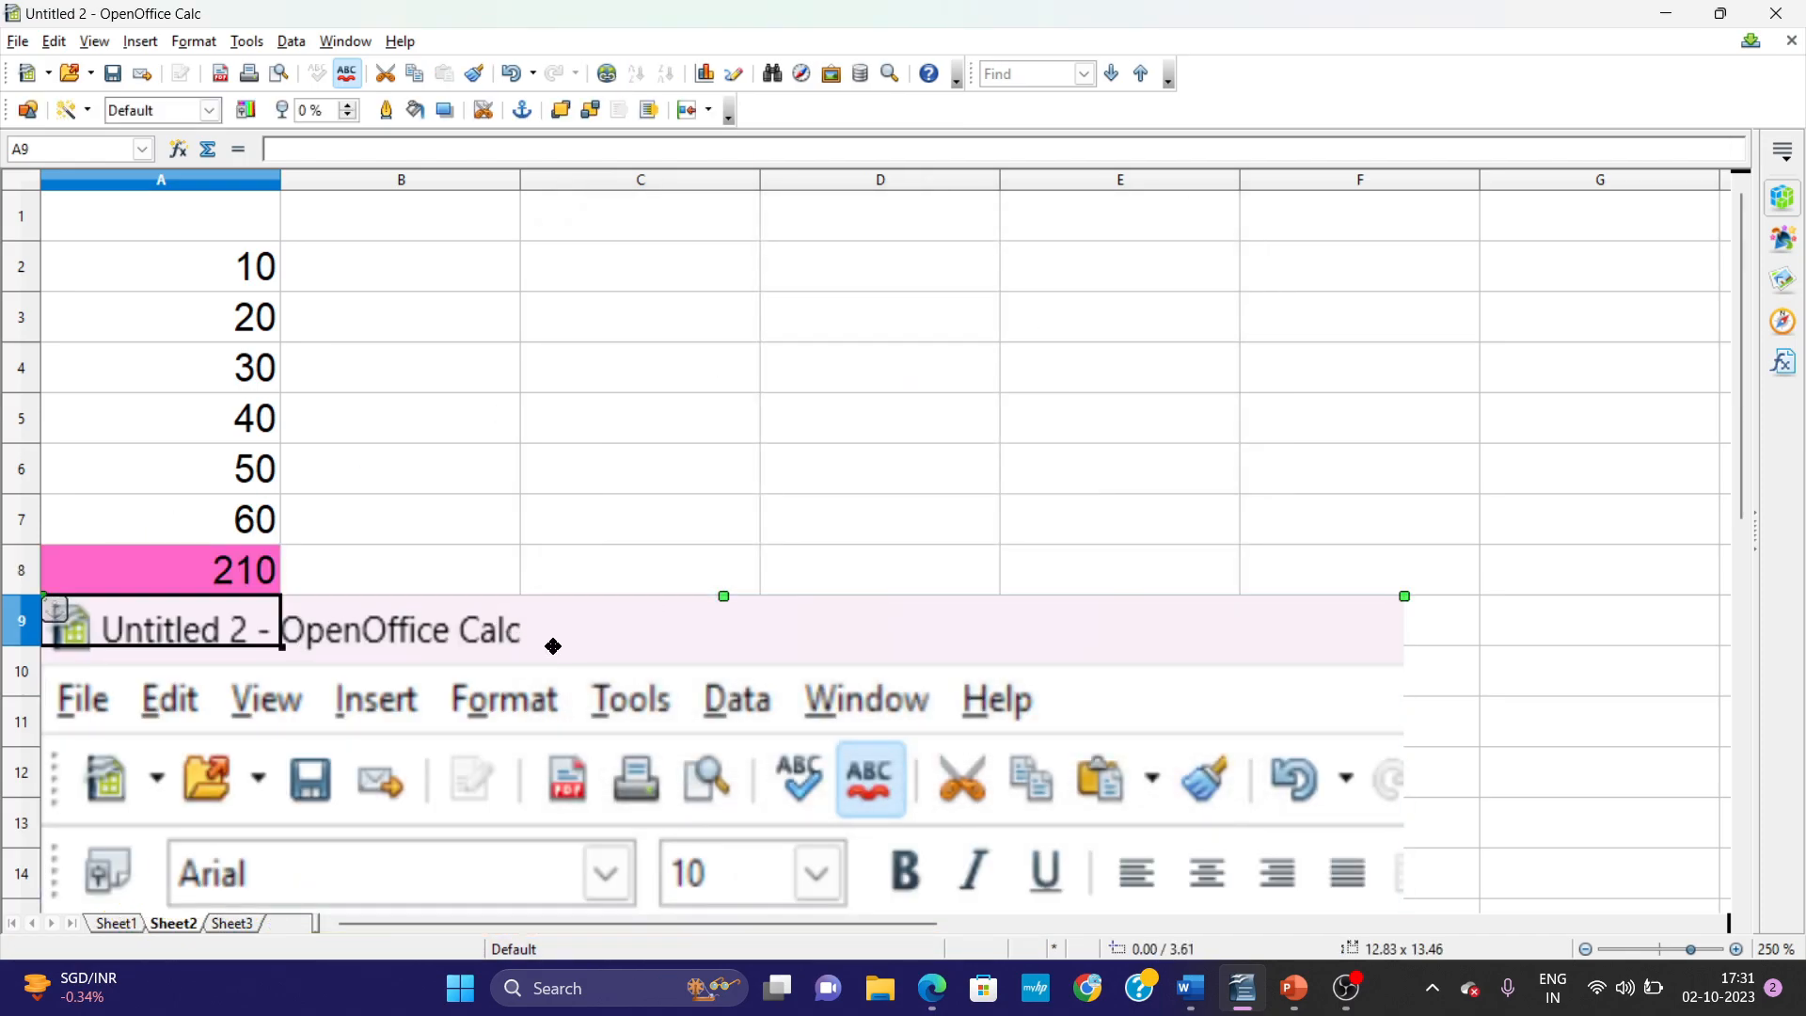
{"action": "key", "text": "Delete"}
{"action": "left_click", "coordinate": [205, 561]}
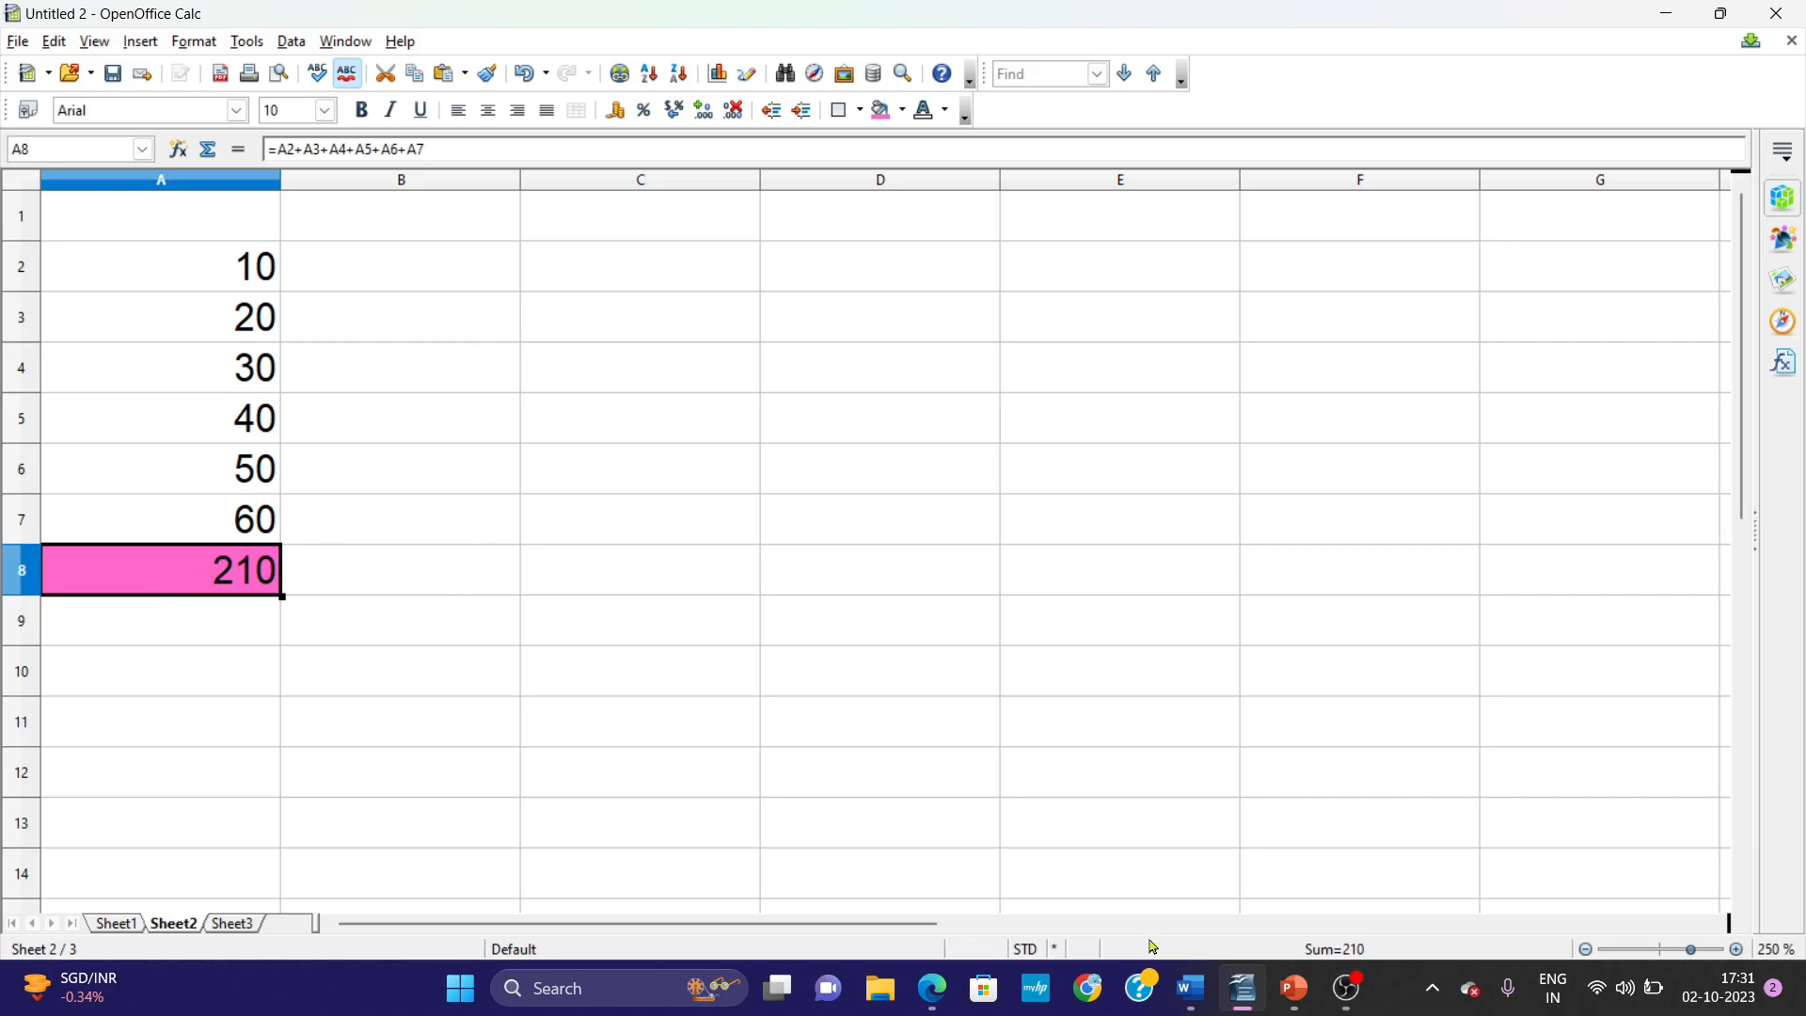
Switch to Word and review the Practical-10 introduction on what a macro is and its language, down to Step 1.
{"action": "left_click", "coordinate": [1191, 988]}
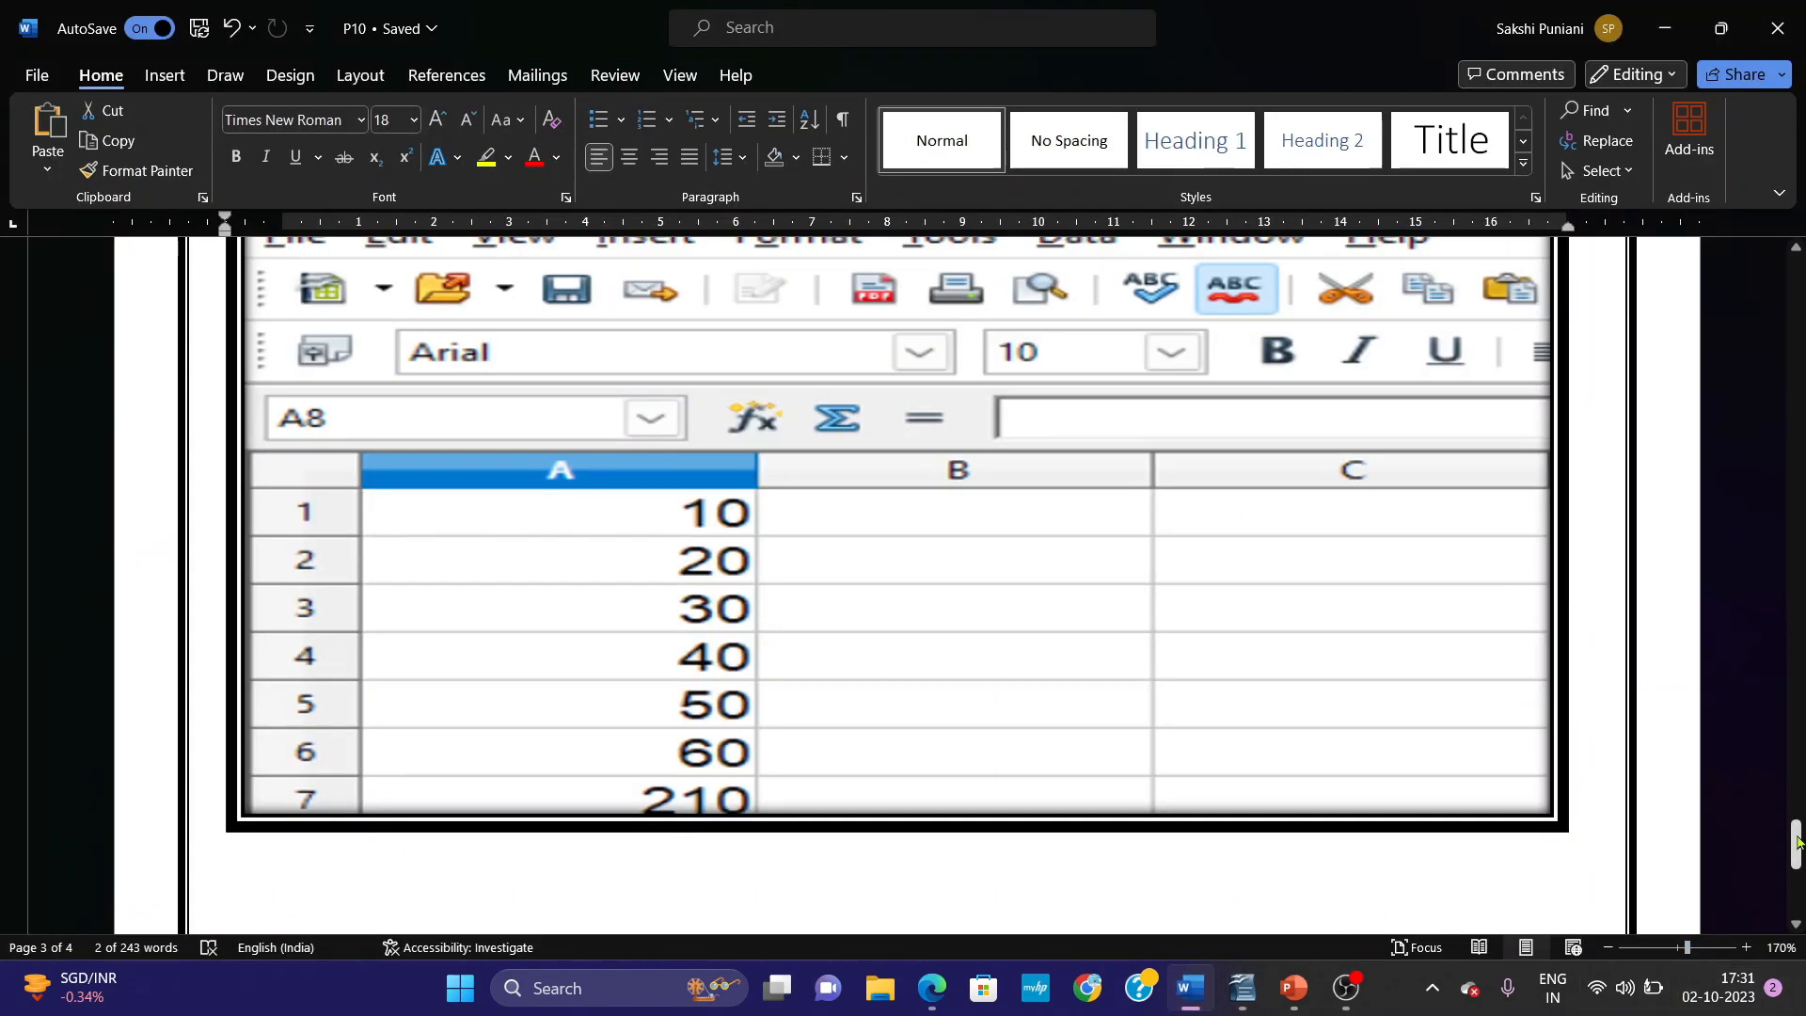
{"action": "left_click_drag", "start_coordinate": [1795, 842], "coordinate": [1794, 283]}
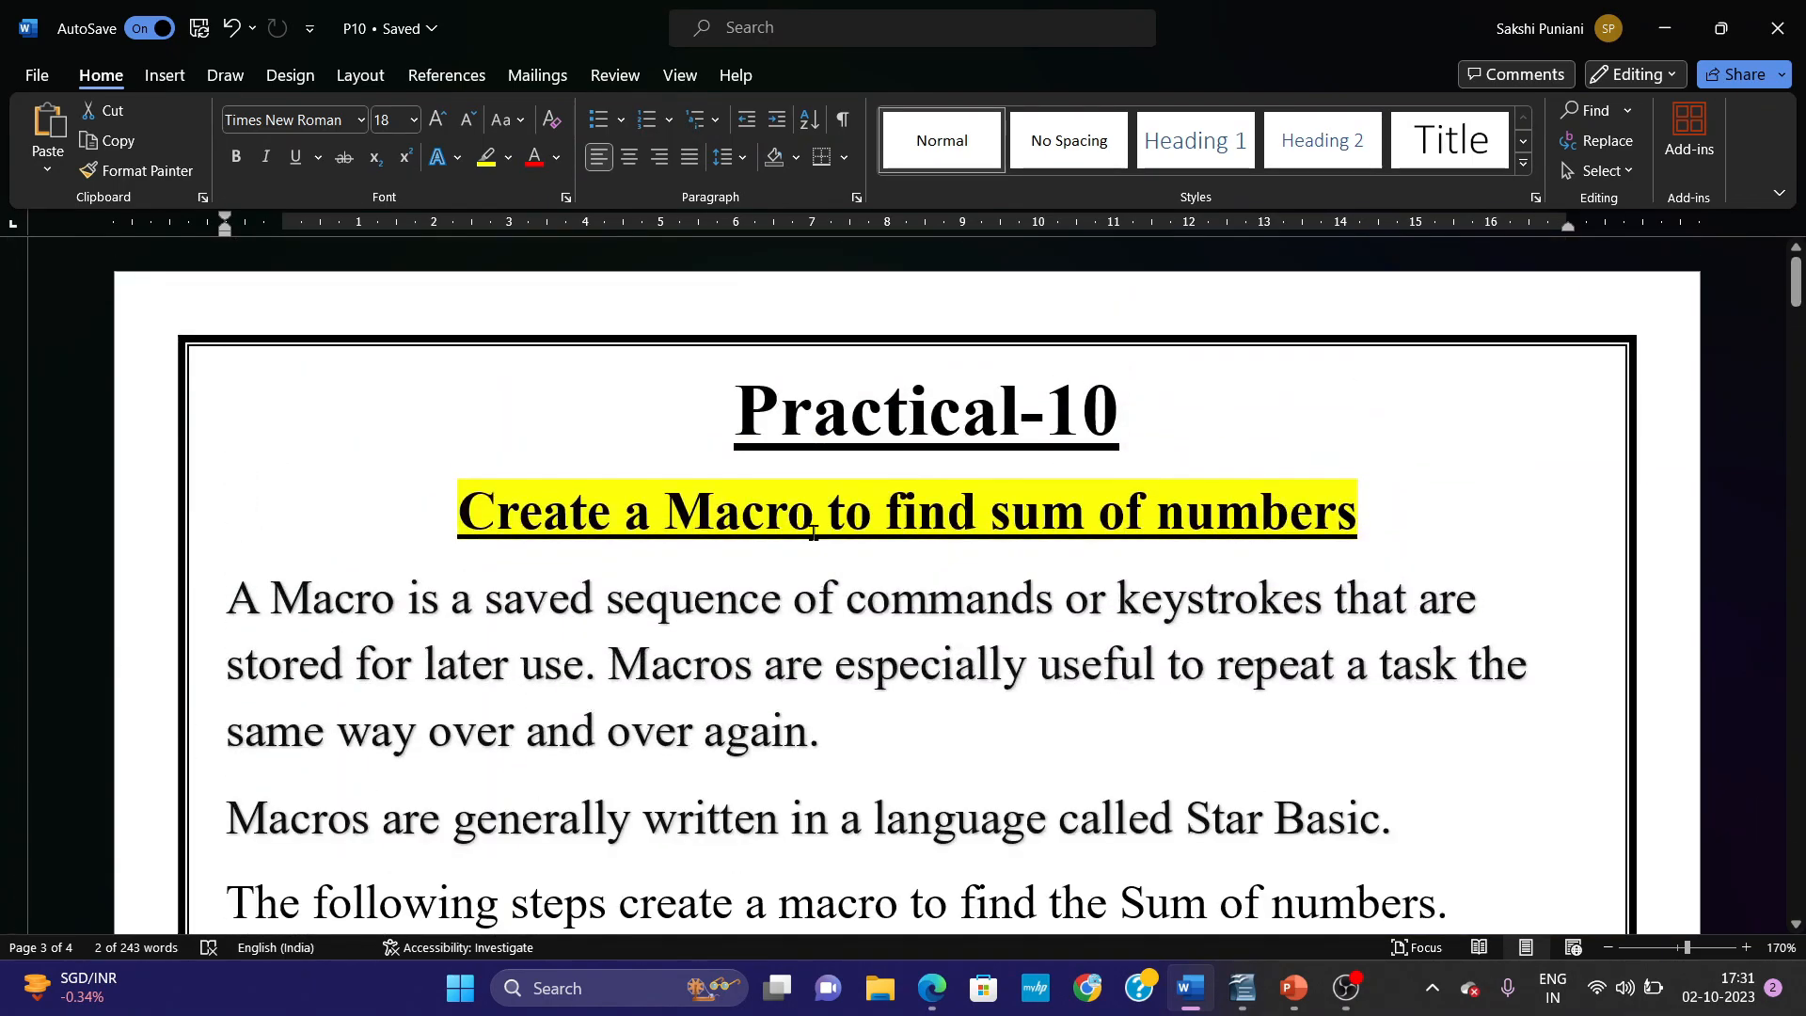
{"action": "left_click", "coordinate": [237, 593]}
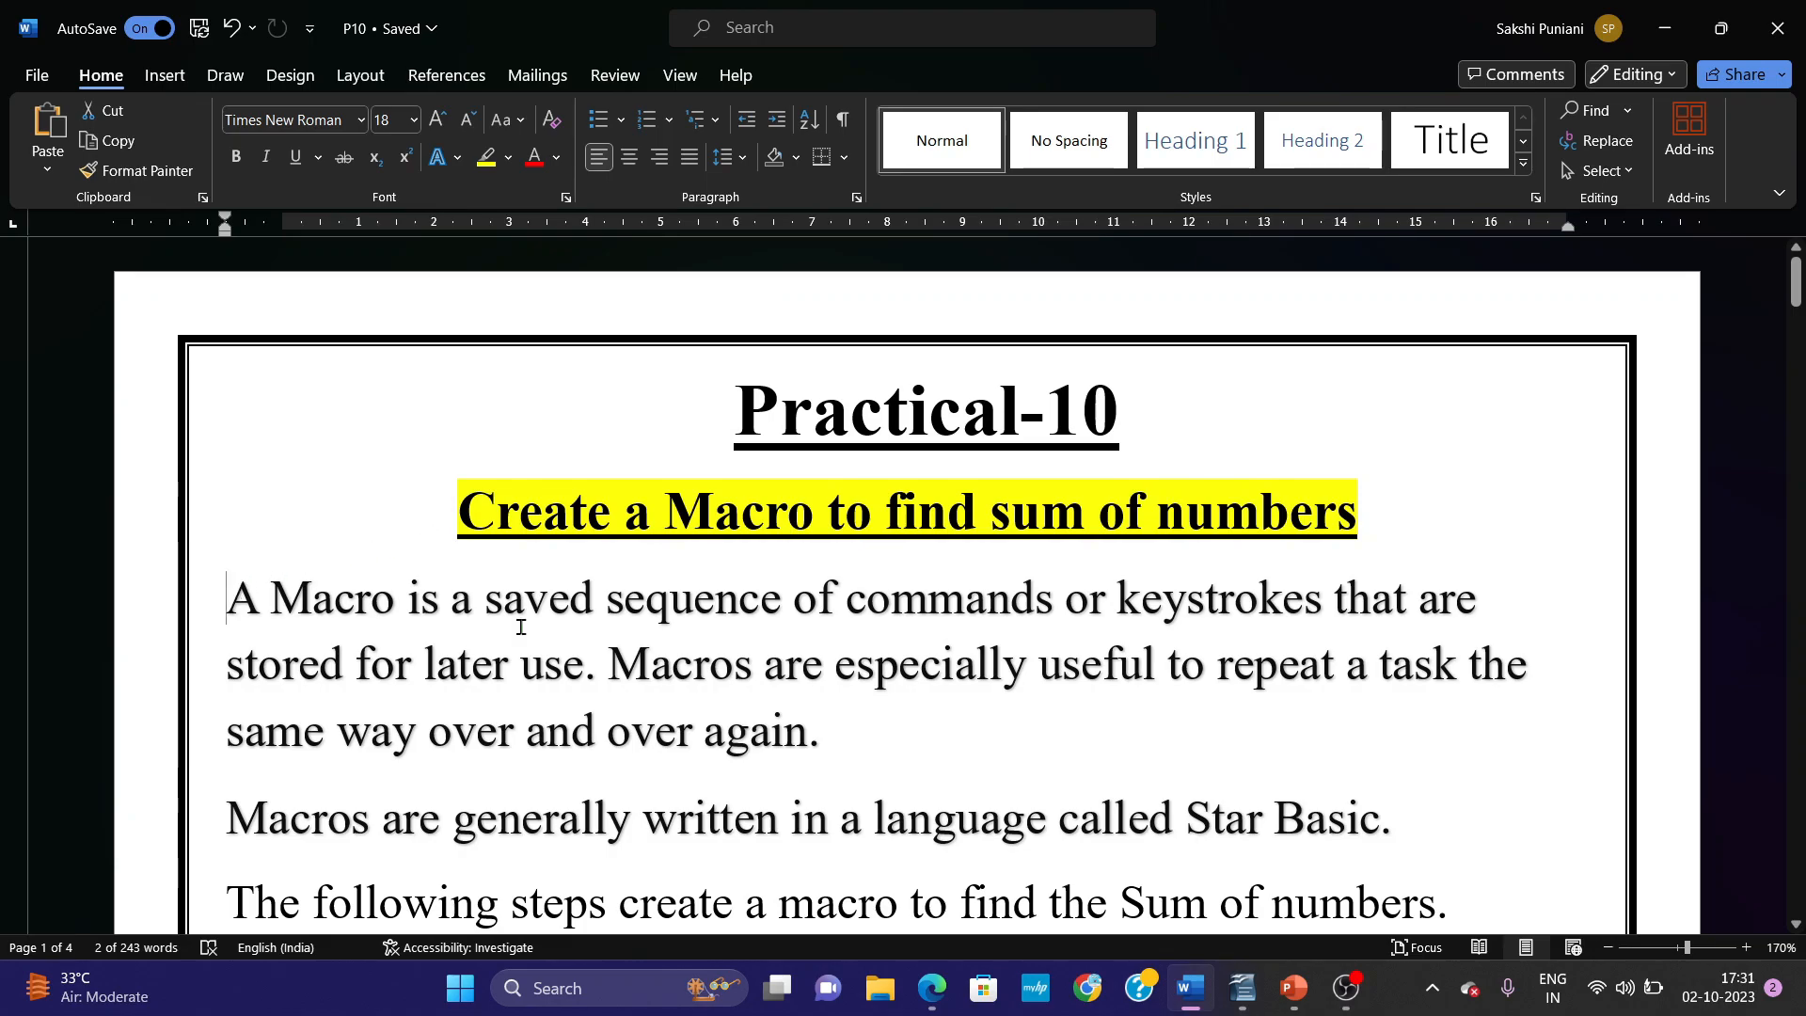
{"action": "triple_click", "coordinate": [434, 614]}
{"action": "left_click", "coordinate": [1488, 834]}
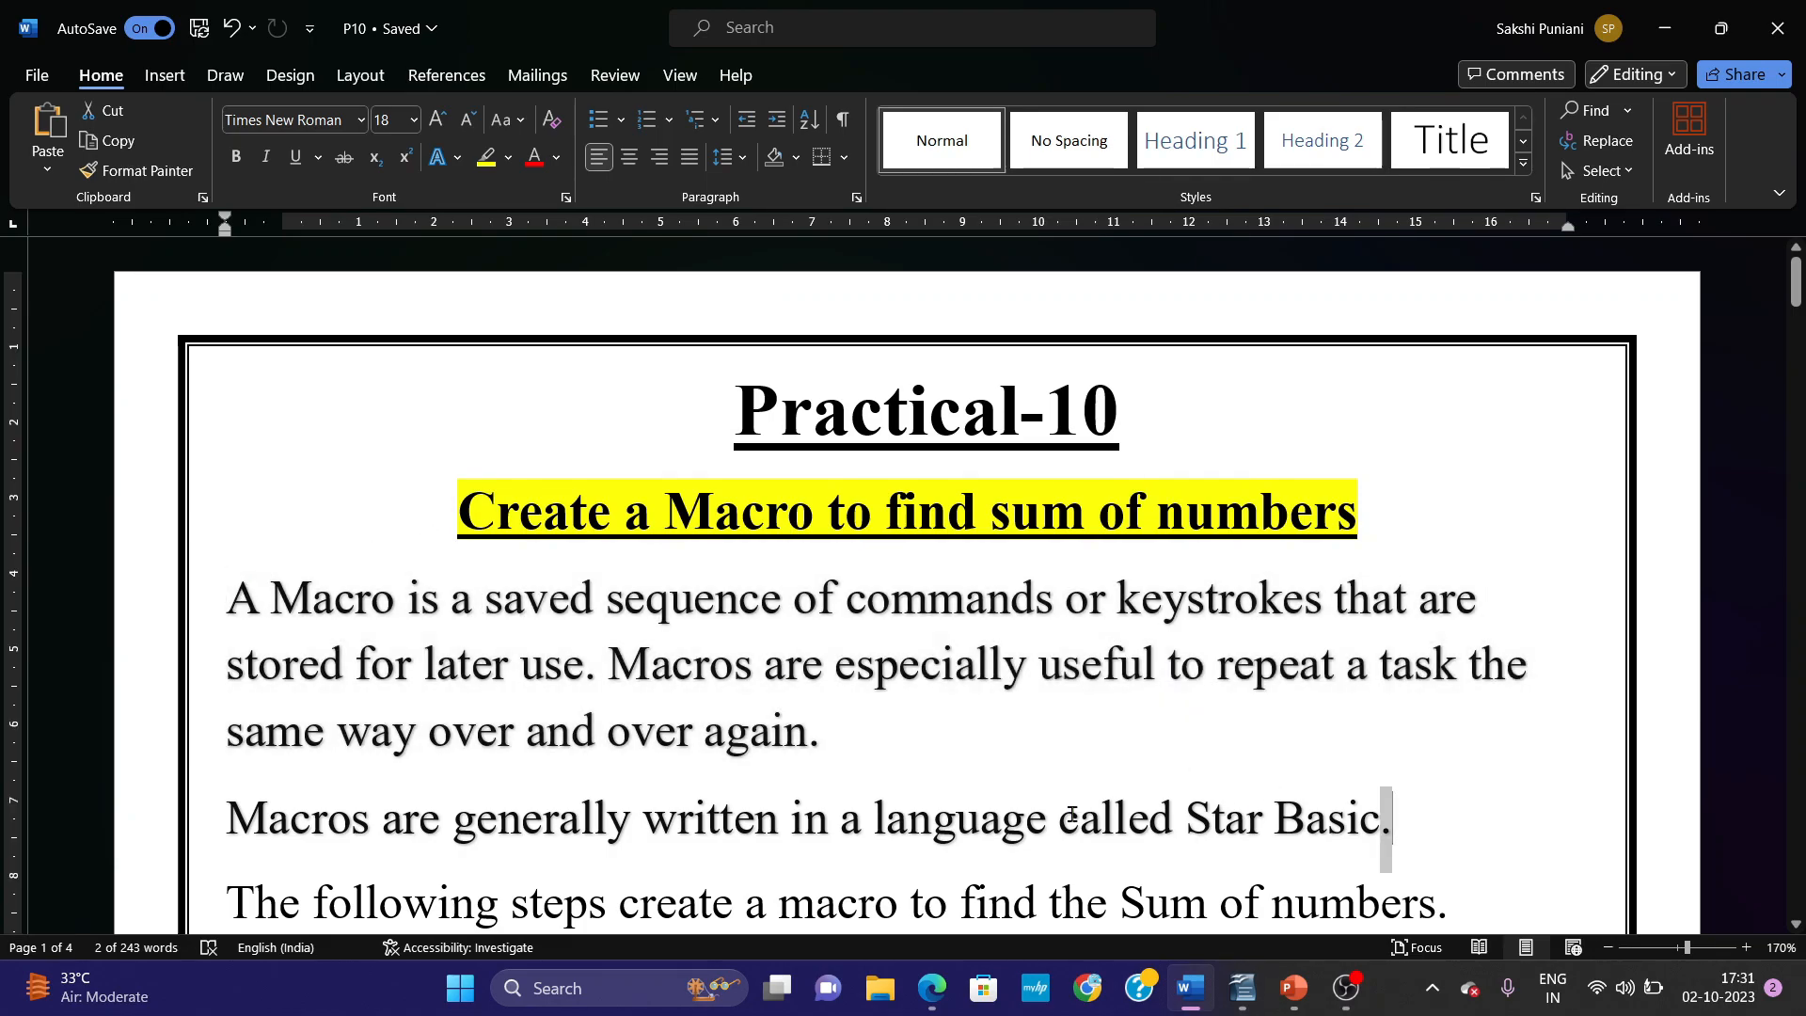
{"action": "triple_click", "coordinate": [1137, 815]}
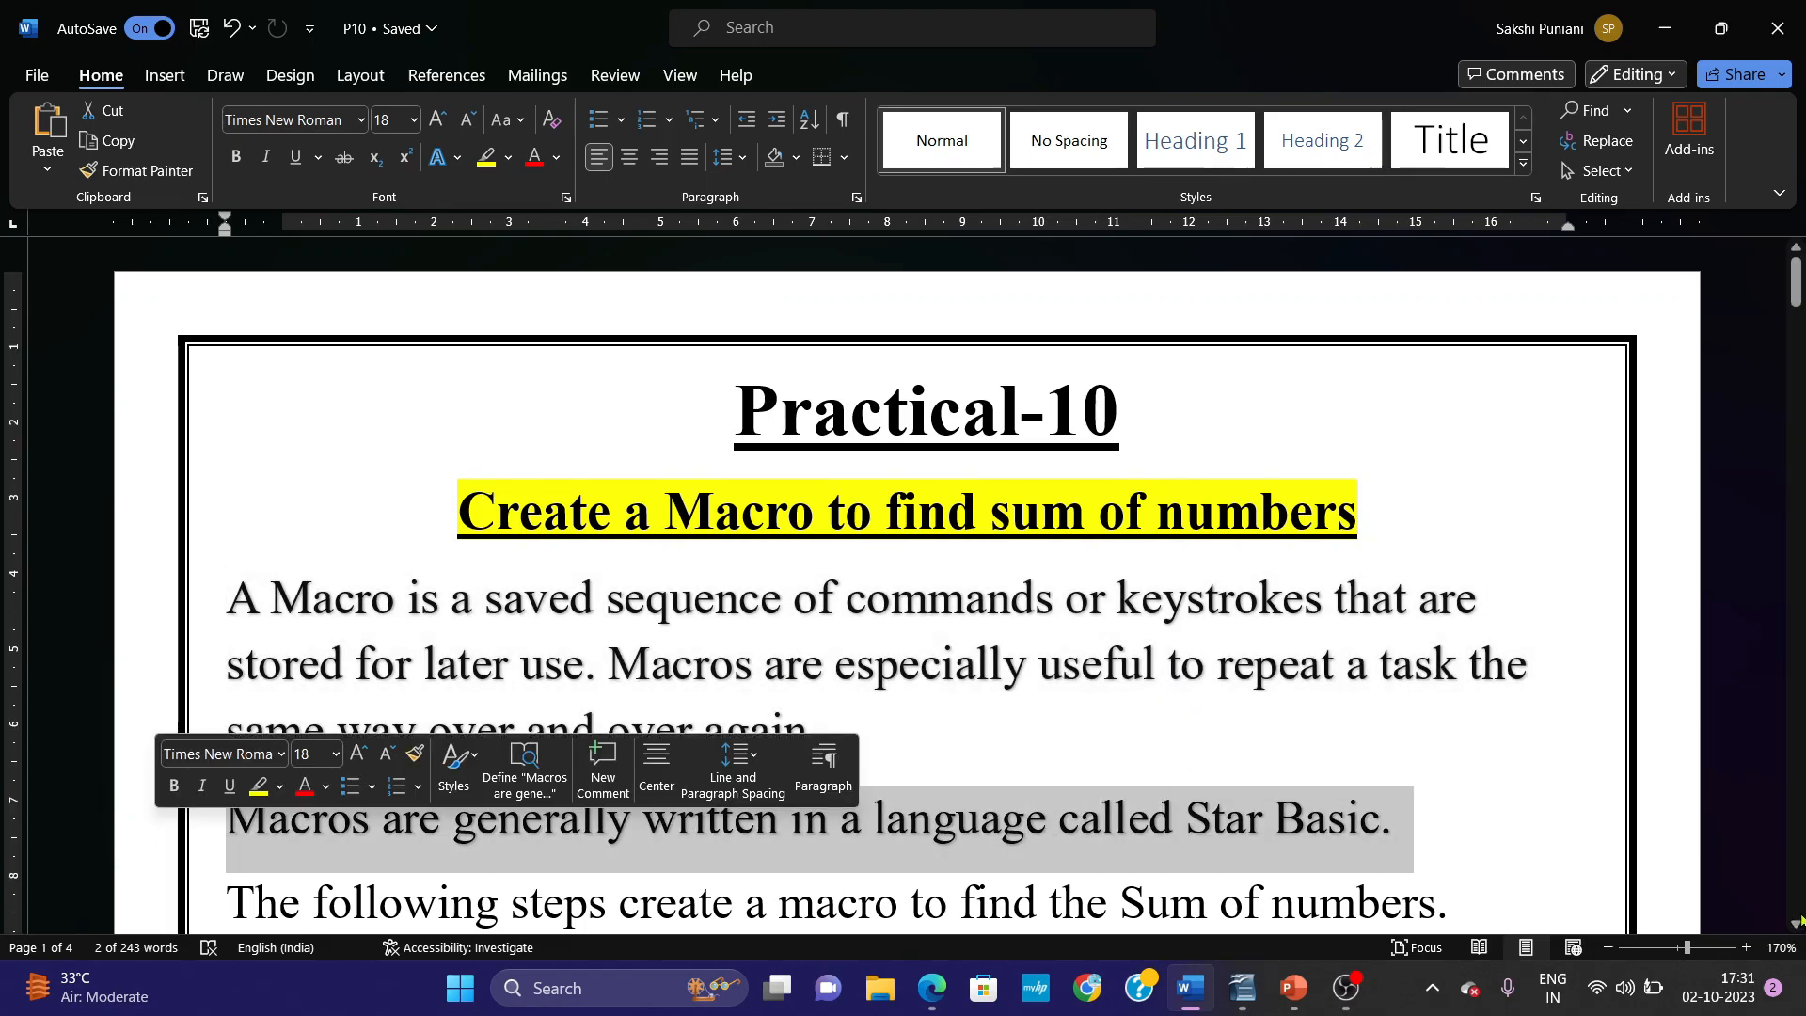
{"action": "scroll", "coordinate": [1799, 920], "scroll_direction": "down", "scroll_amount": 6}
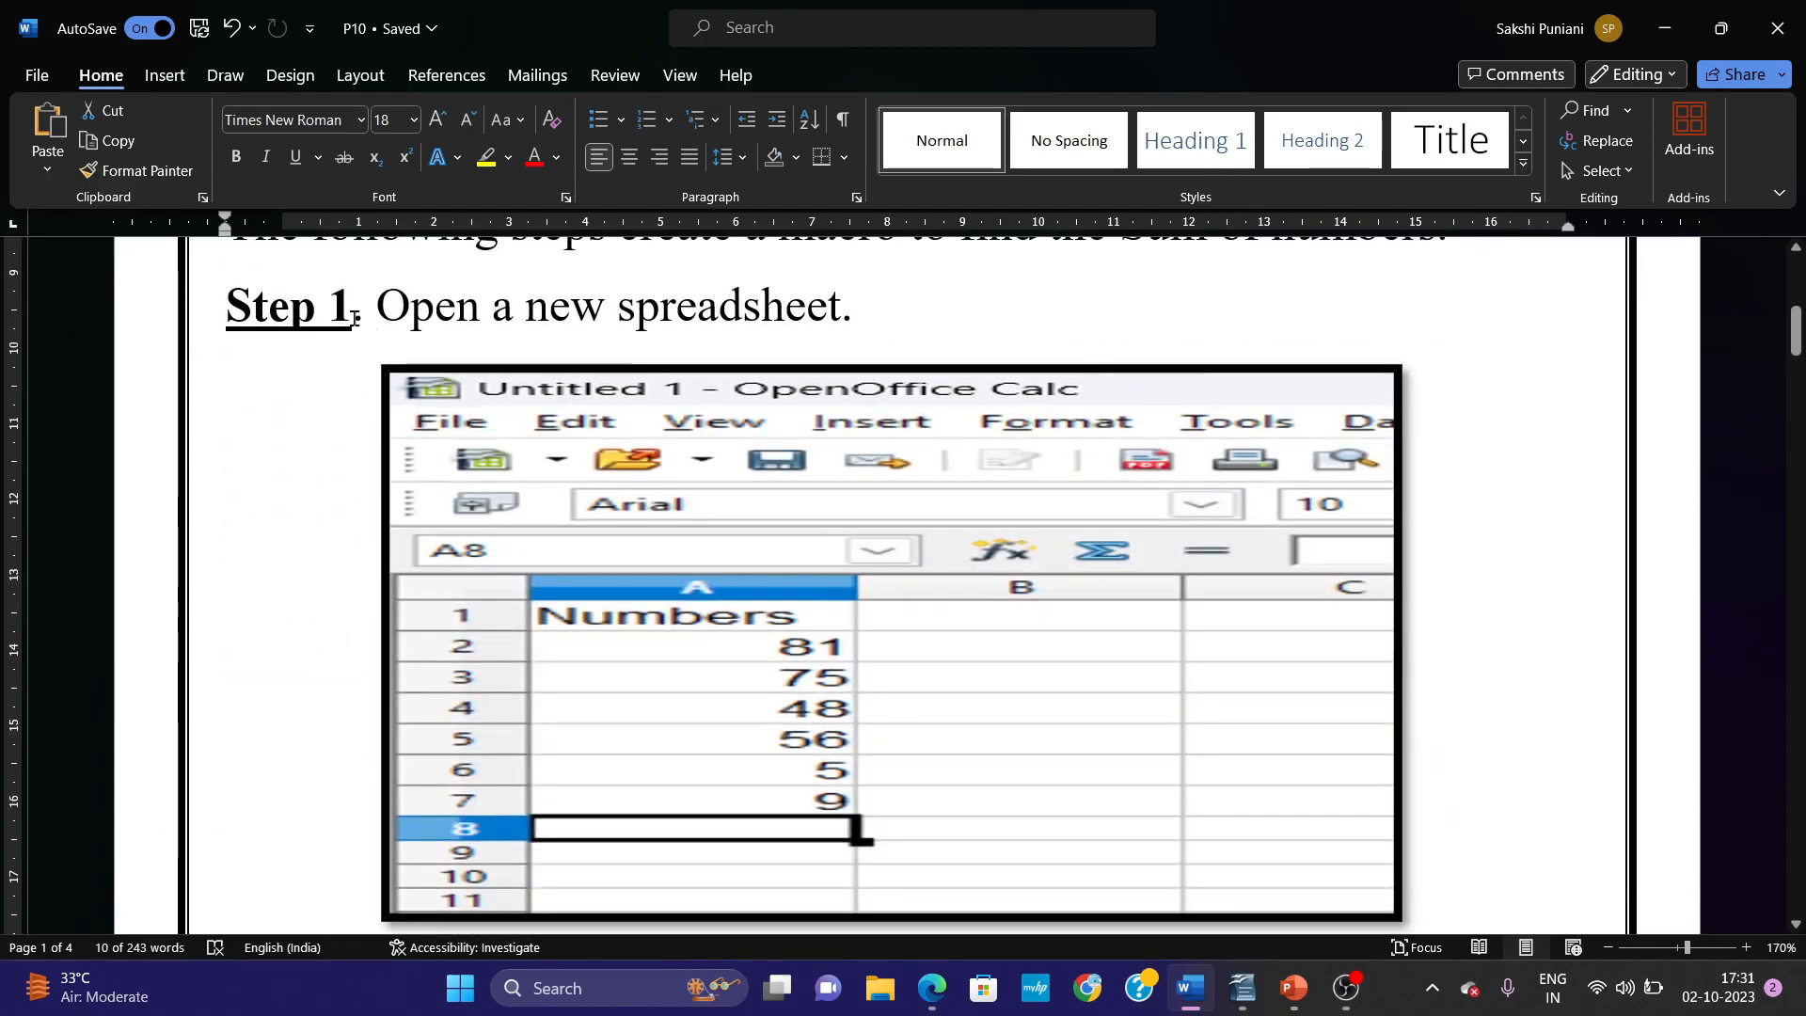
Switch to the 402-IT_ClassX Ncert PDF in Edge and find the section on macros and using the macro recorder.
{"action": "left_click", "coordinate": [931, 988]}
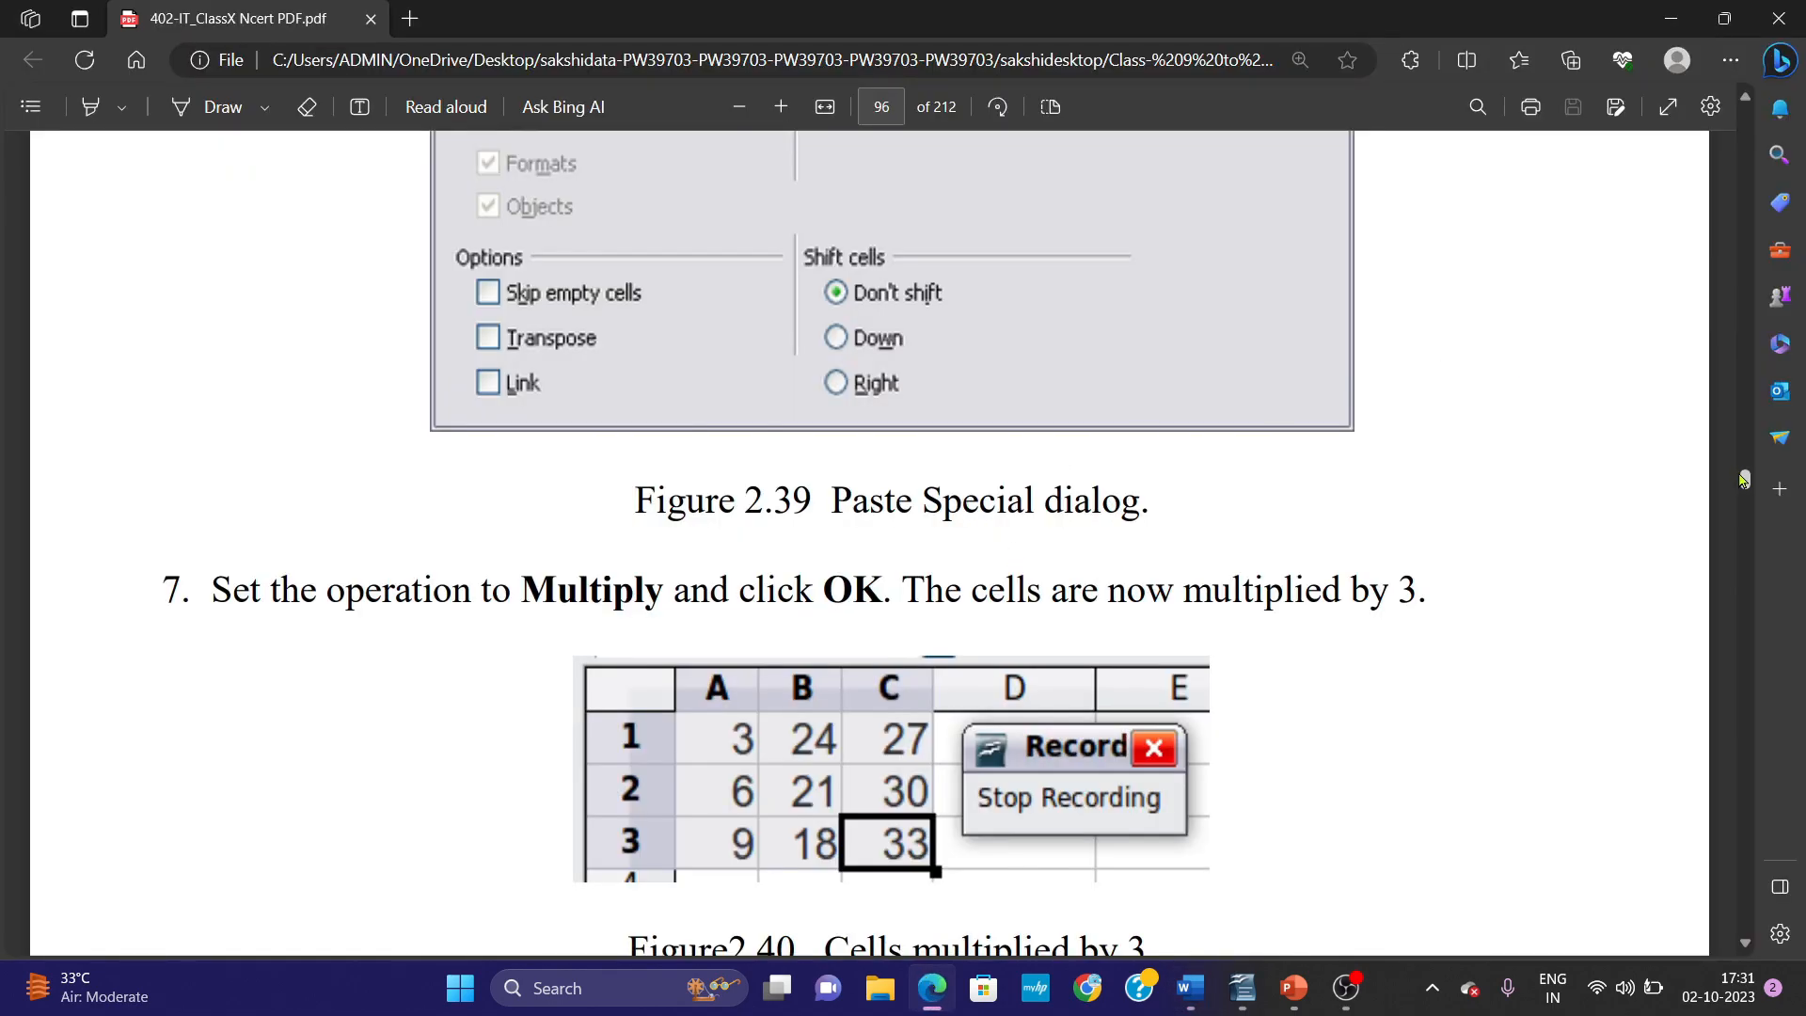
{"action": "left_click_drag", "start_coordinate": [1744, 483], "coordinate": [1745, 473]}
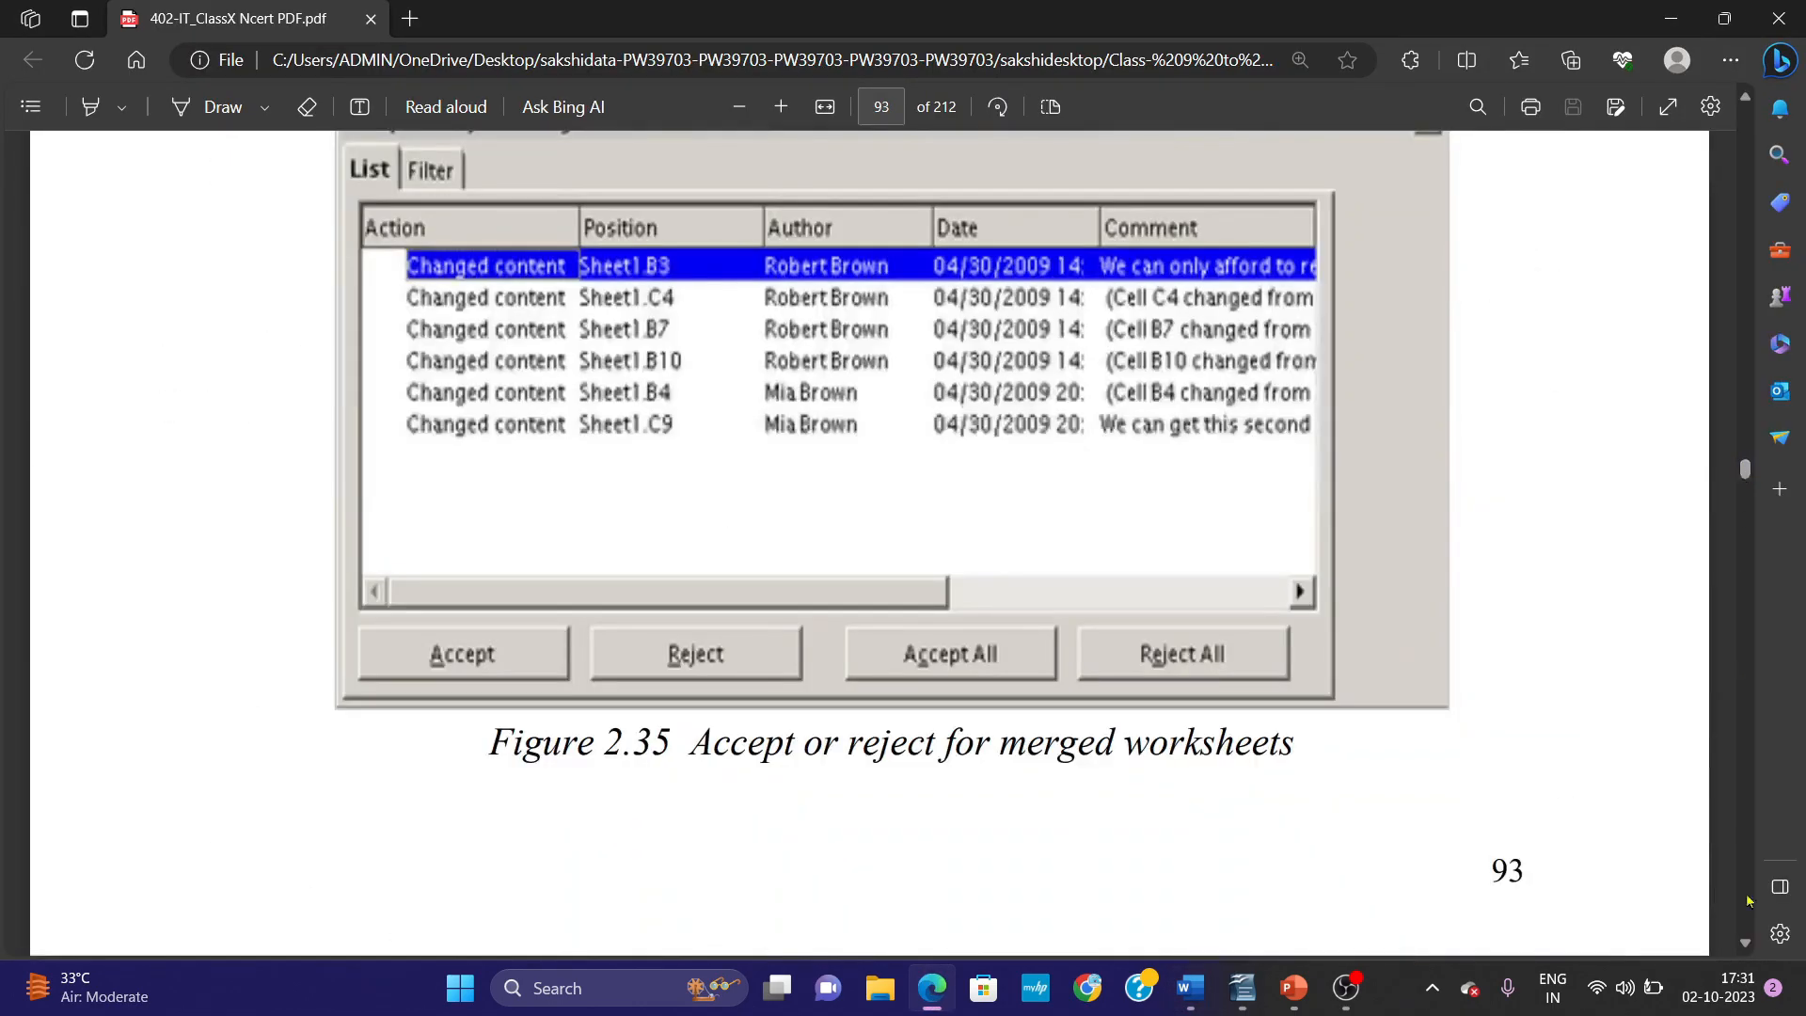
{"action": "scroll", "coordinate": [1749, 952], "scroll_direction": "down", "scroll_amount": 15}
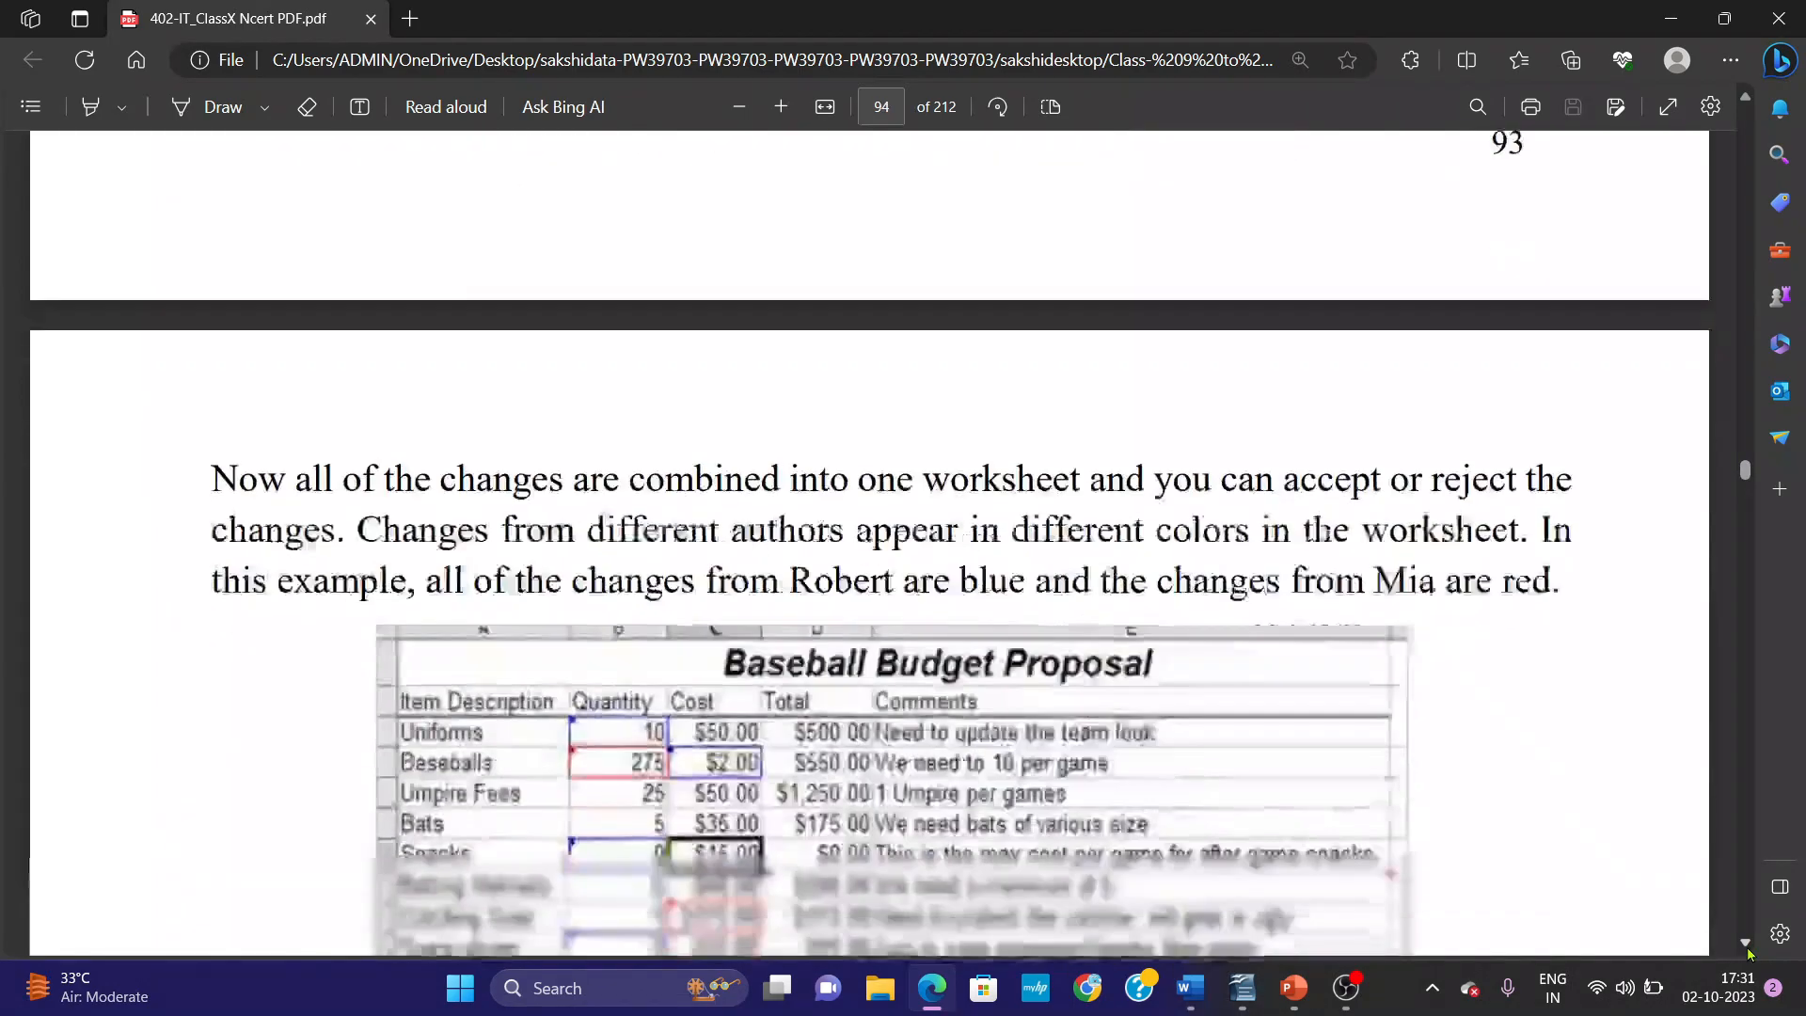
{"action": "scroll", "coordinate": [1749, 952], "scroll_direction": "down", "scroll_amount": 10}
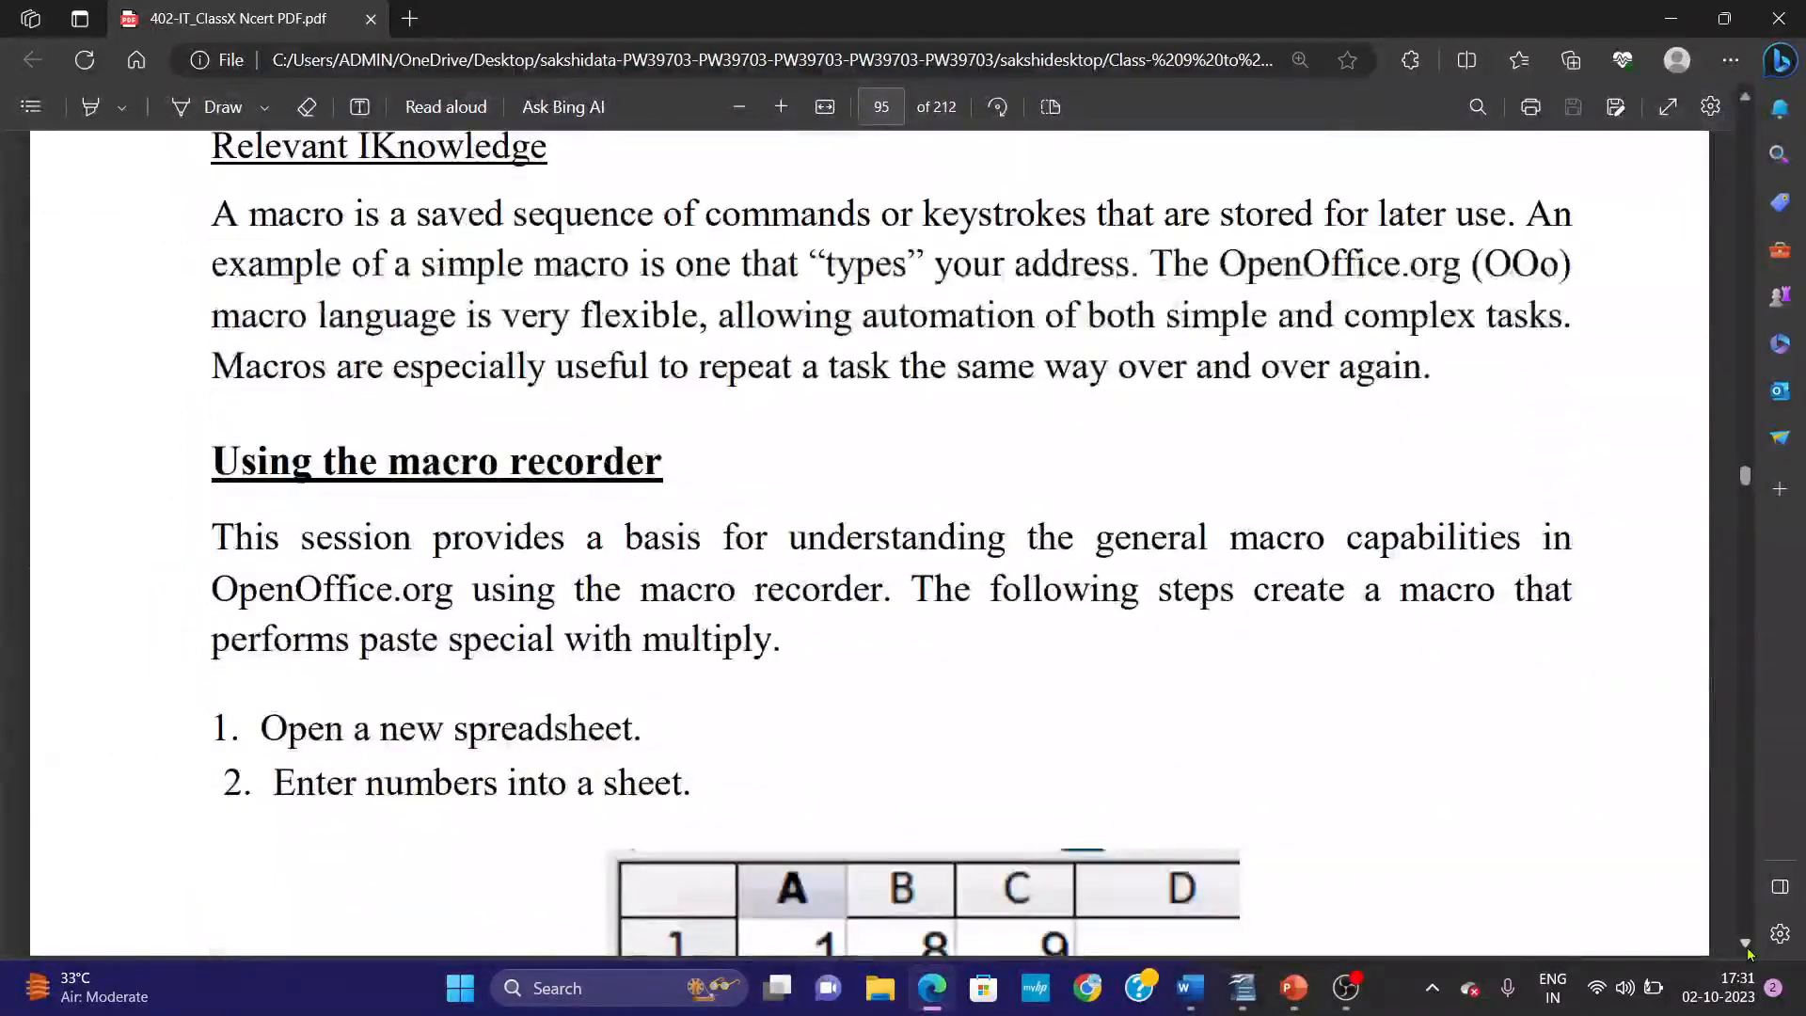
Examine the textbook's macro recorder instructions, from entering numbers in a sheet through Step 6 on the Paste Special dialog.
{"action": "scroll", "coordinate": [1749, 952], "scroll_direction": "down", "scroll_amount": 3}
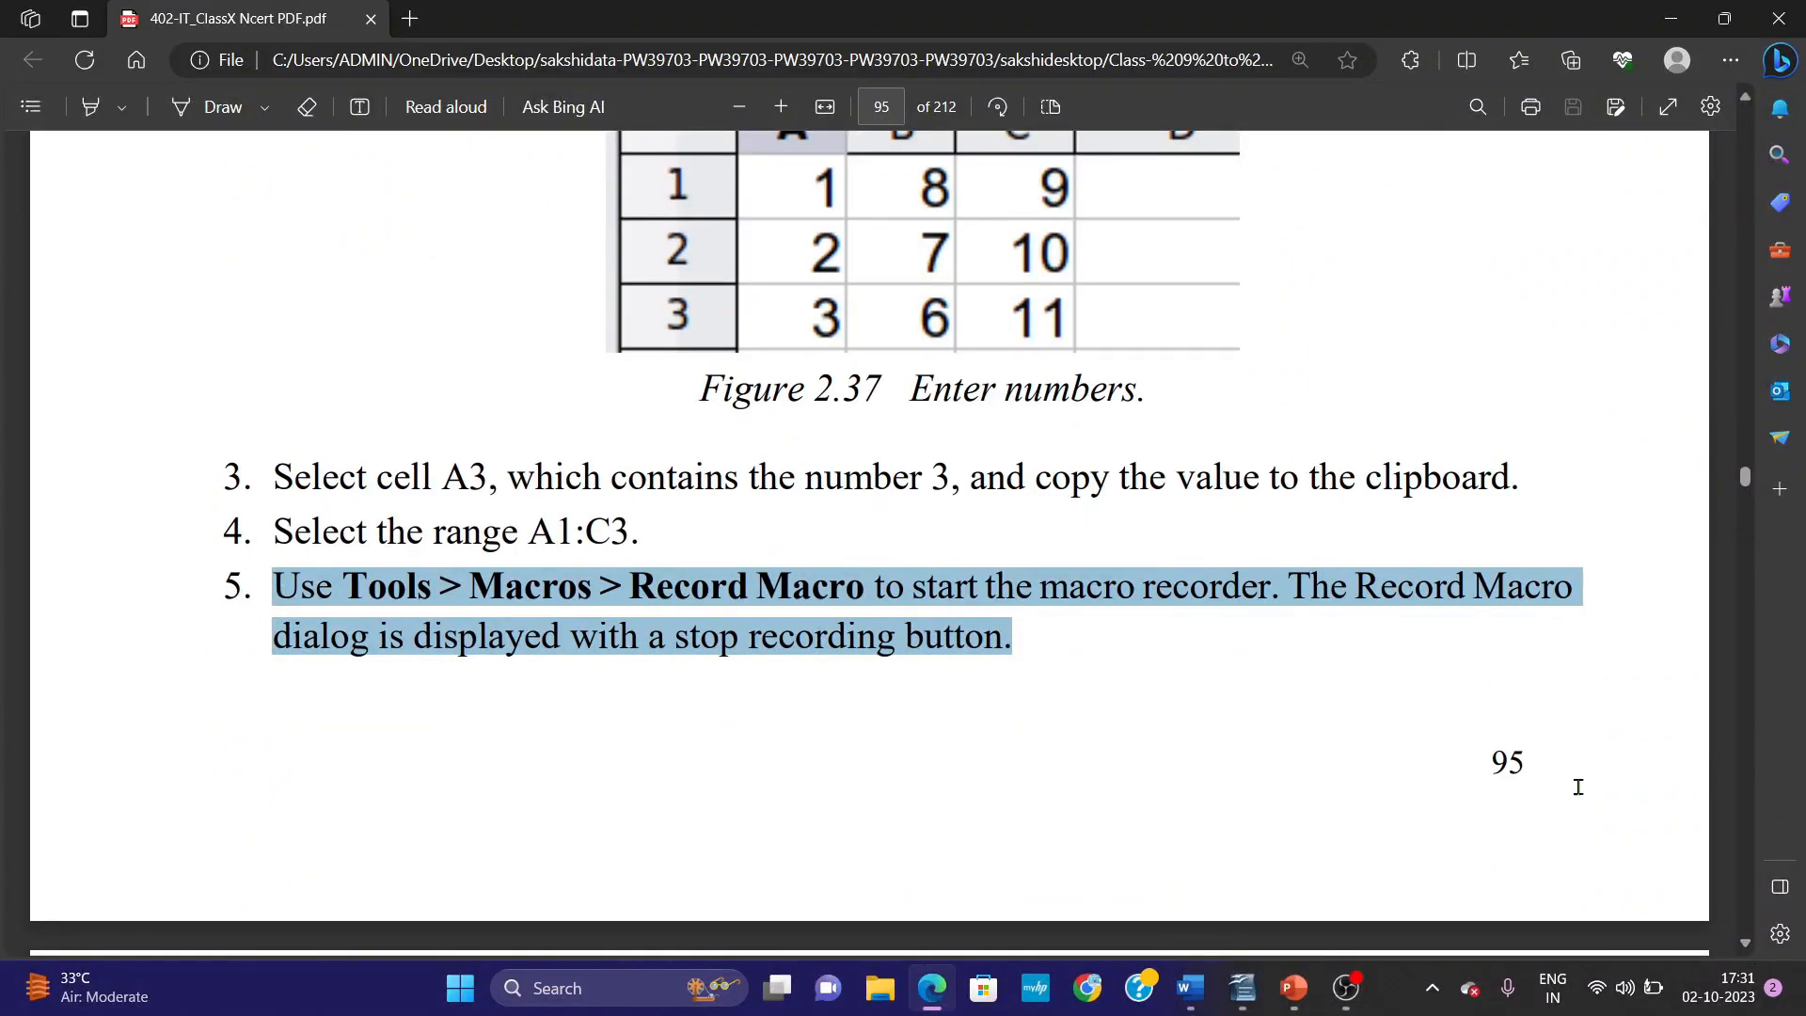
{"action": "scroll", "coordinate": [1742, 938], "scroll_direction": "down", "scroll_amount": 12}
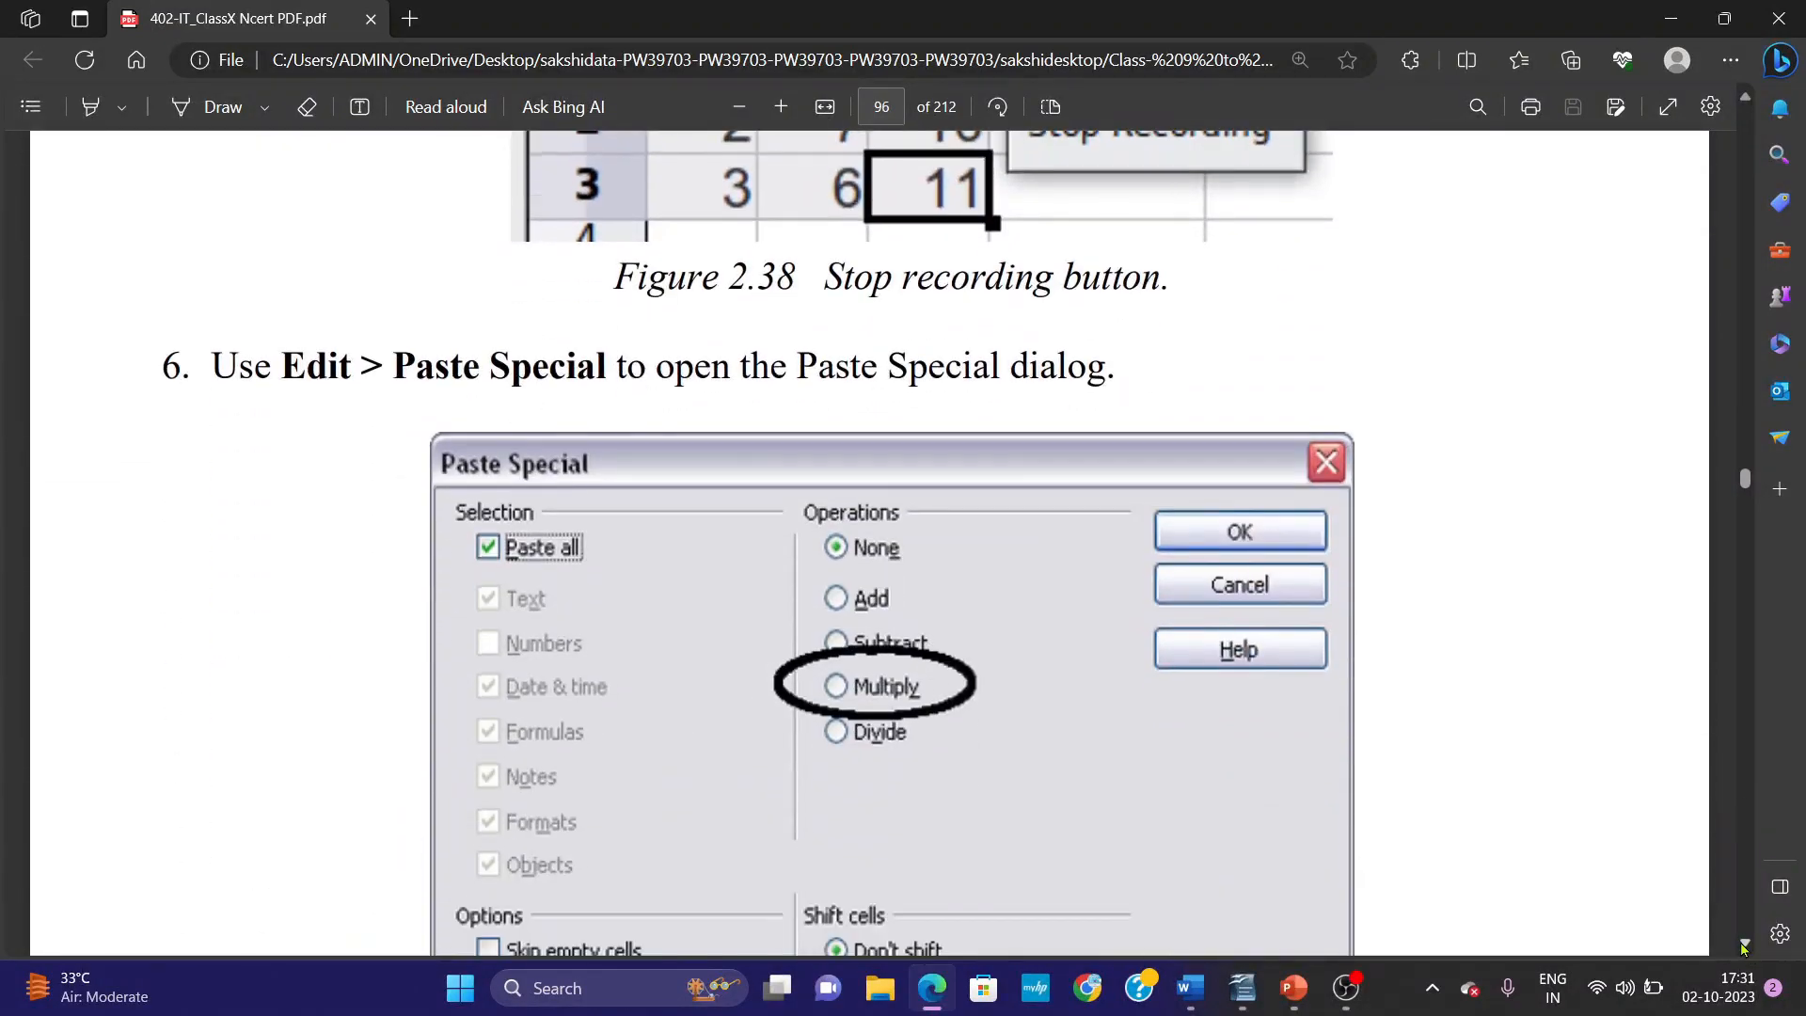
Switch to Word and review the Practical-10 notes from Step 1 through the Macro Selector picture on page 4.
{"action": "left_click", "coordinate": [1190, 987]}
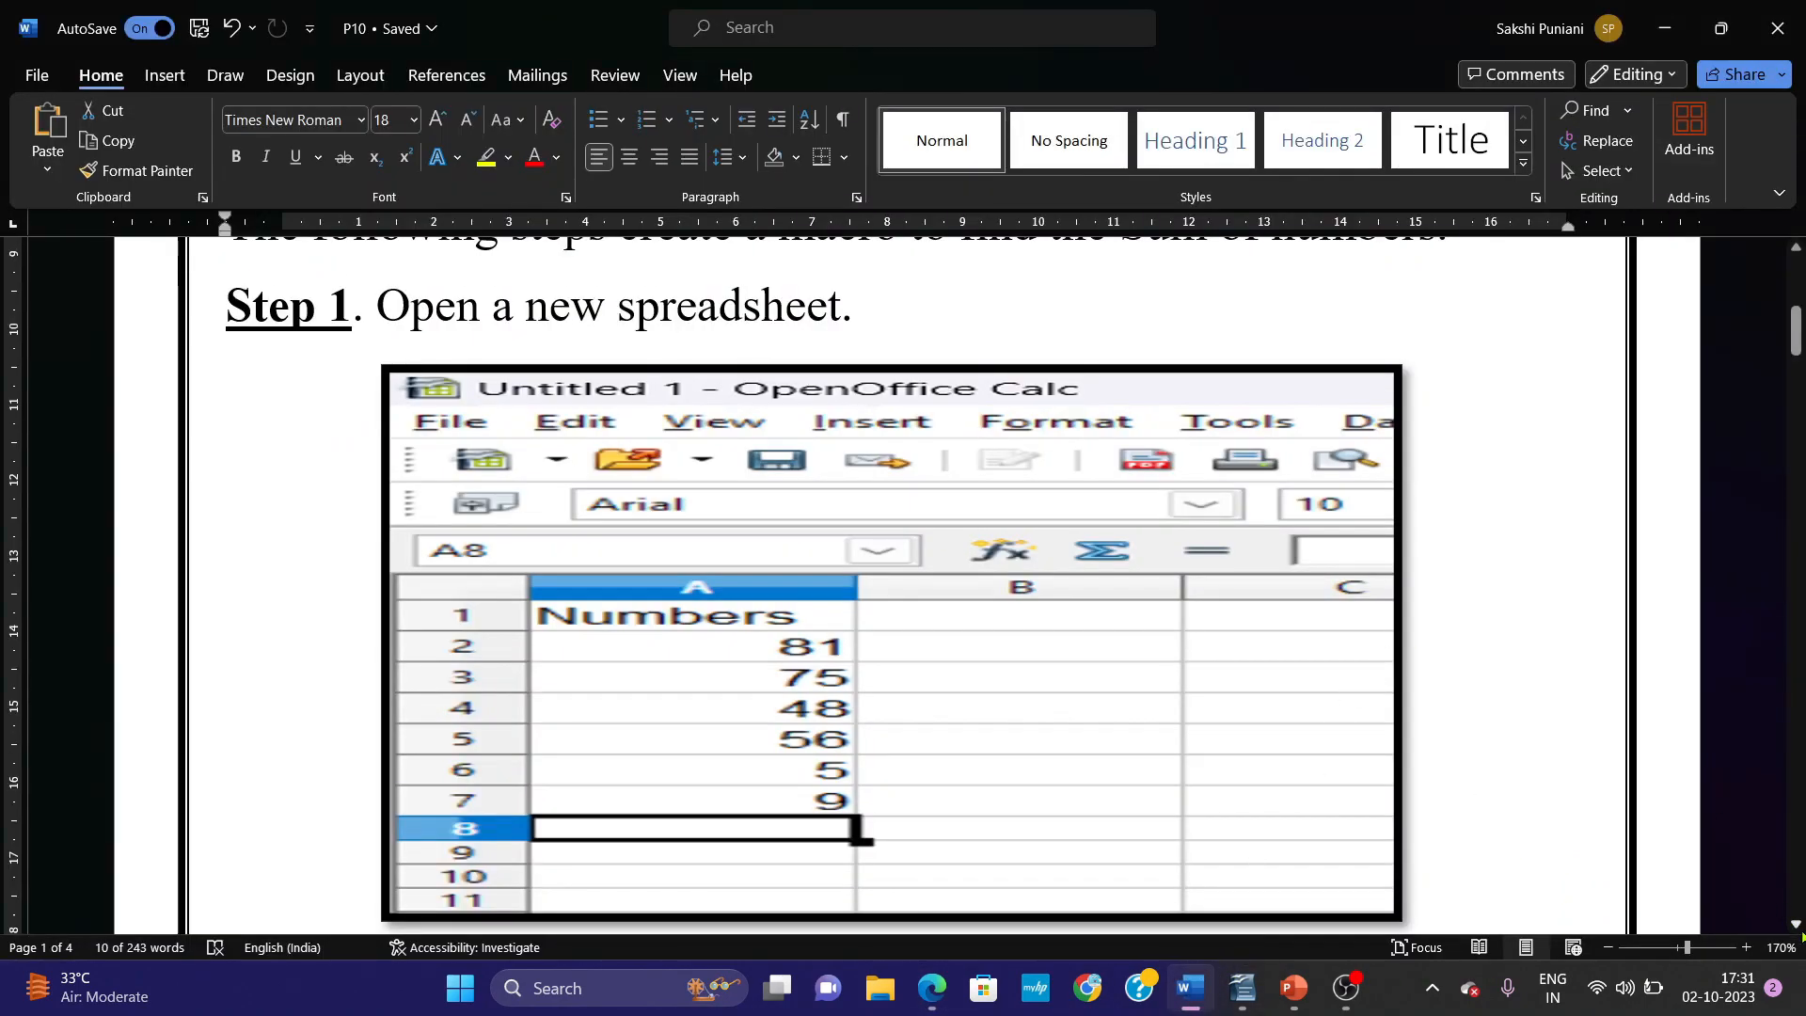
{"action": "scroll", "coordinate": [1802, 937], "scroll_direction": "down", "scroll_amount": 5}
{"action": "scroll", "coordinate": [1802, 937], "scroll_direction": "down", "scroll_amount": 6}
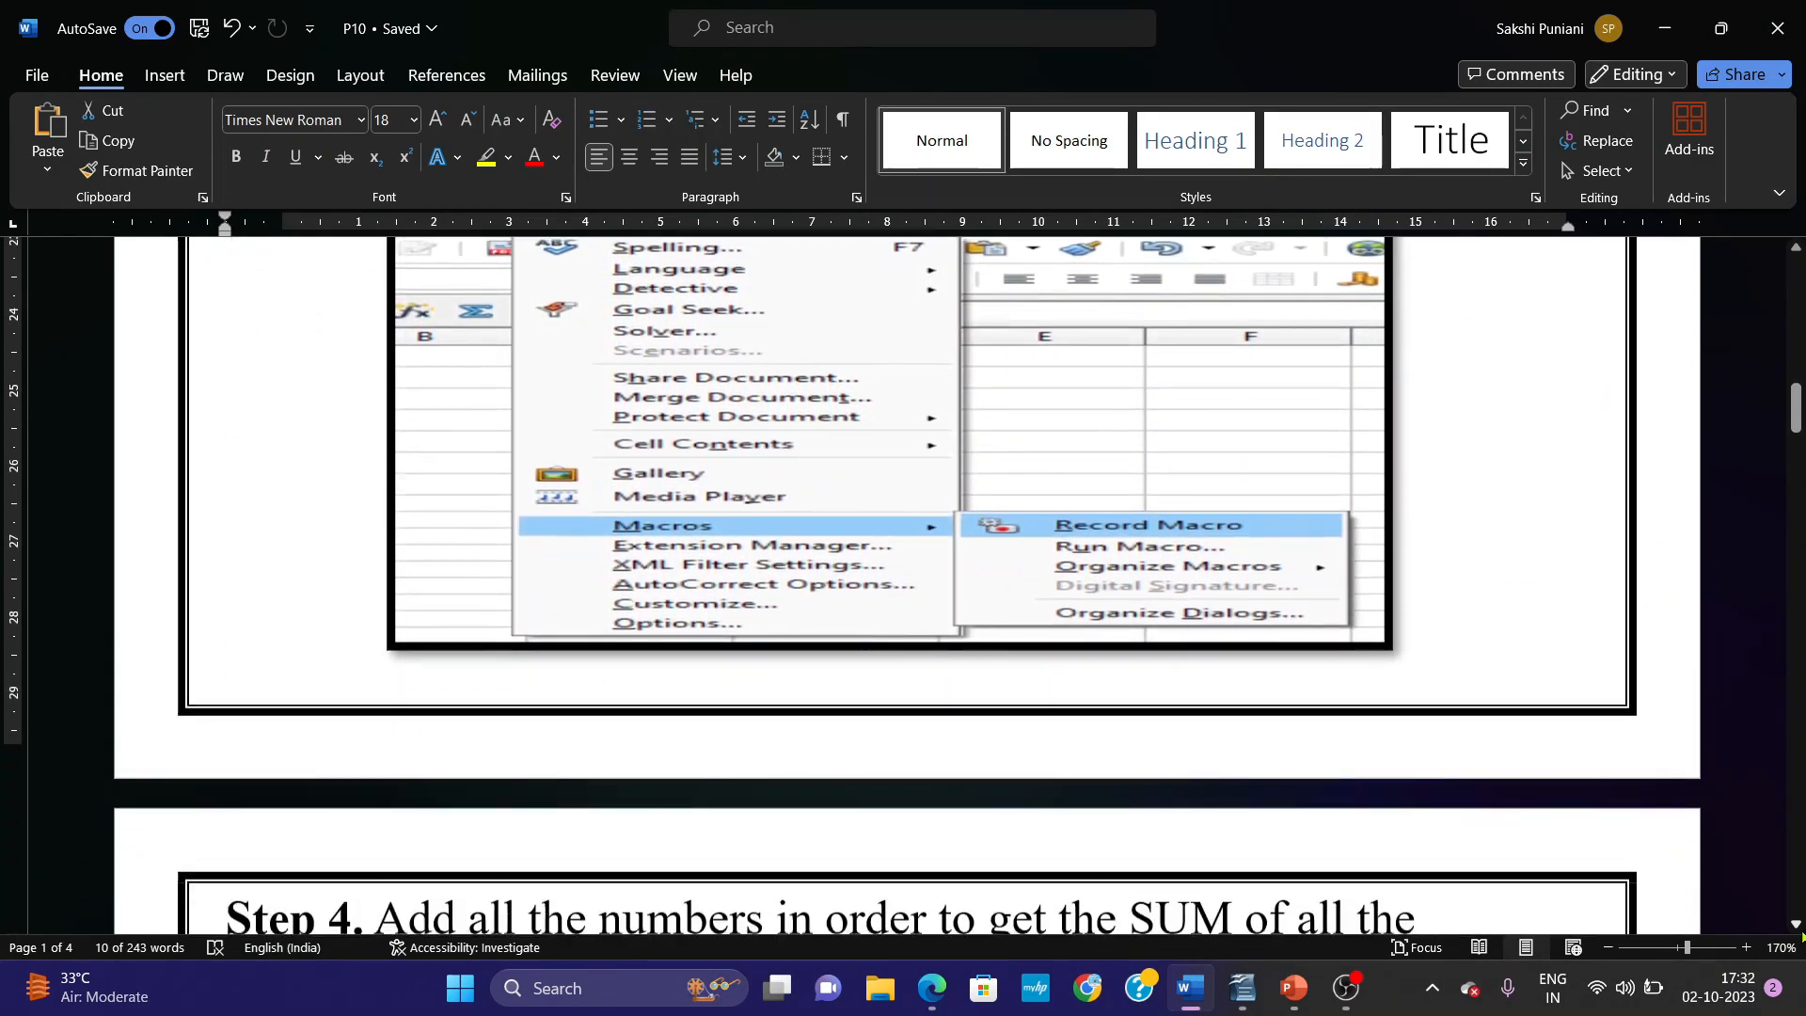
{"action": "scroll", "coordinate": [1803, 937], "scroll_direction": "down", "scroll_amount": 6}
{"action": "scroll", "coordinate": [1803, 937], "scroll_direction": "down", "scroll_amount": 4}
{"action": "left_click_drag", "start_coordinate": [1795, 503], "coordinate": [1801, 813]}
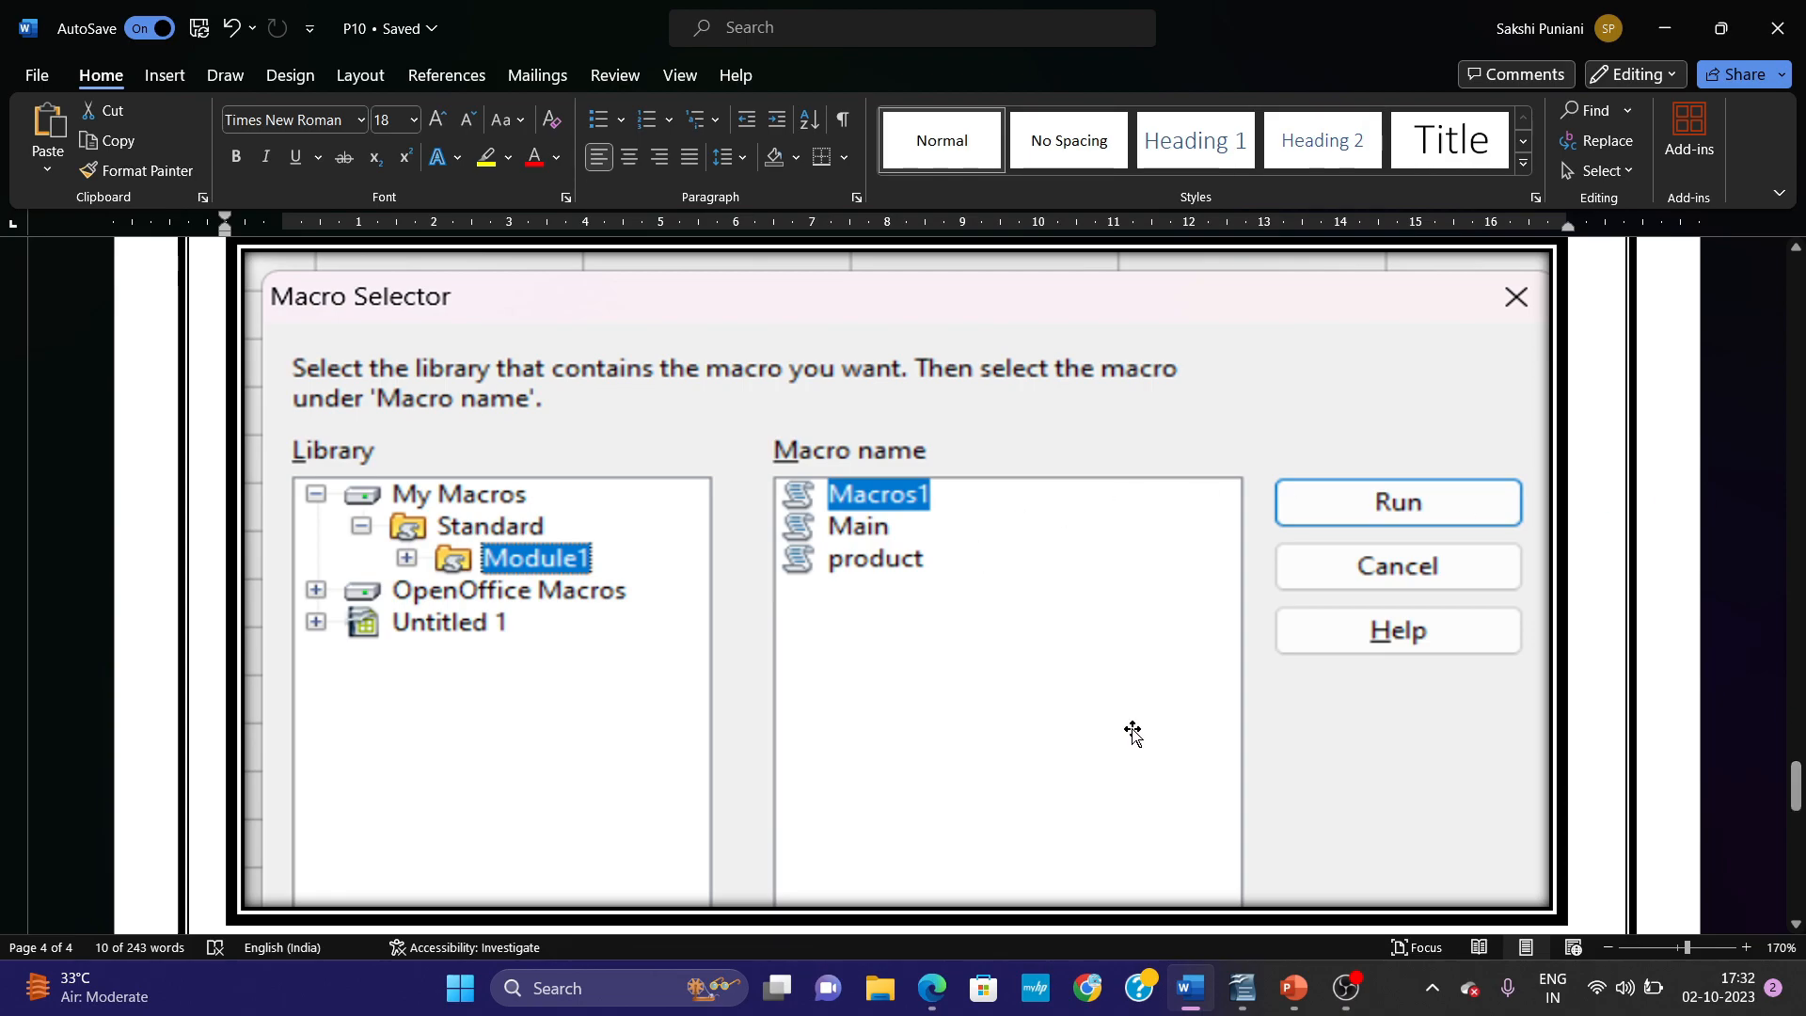
Switch to the running PowerPoint slide show with the Practical-10 title slide on creating a macro to find the sum of numbers.
{"action": "mouse_move", "coordinate": [1293, 983]}
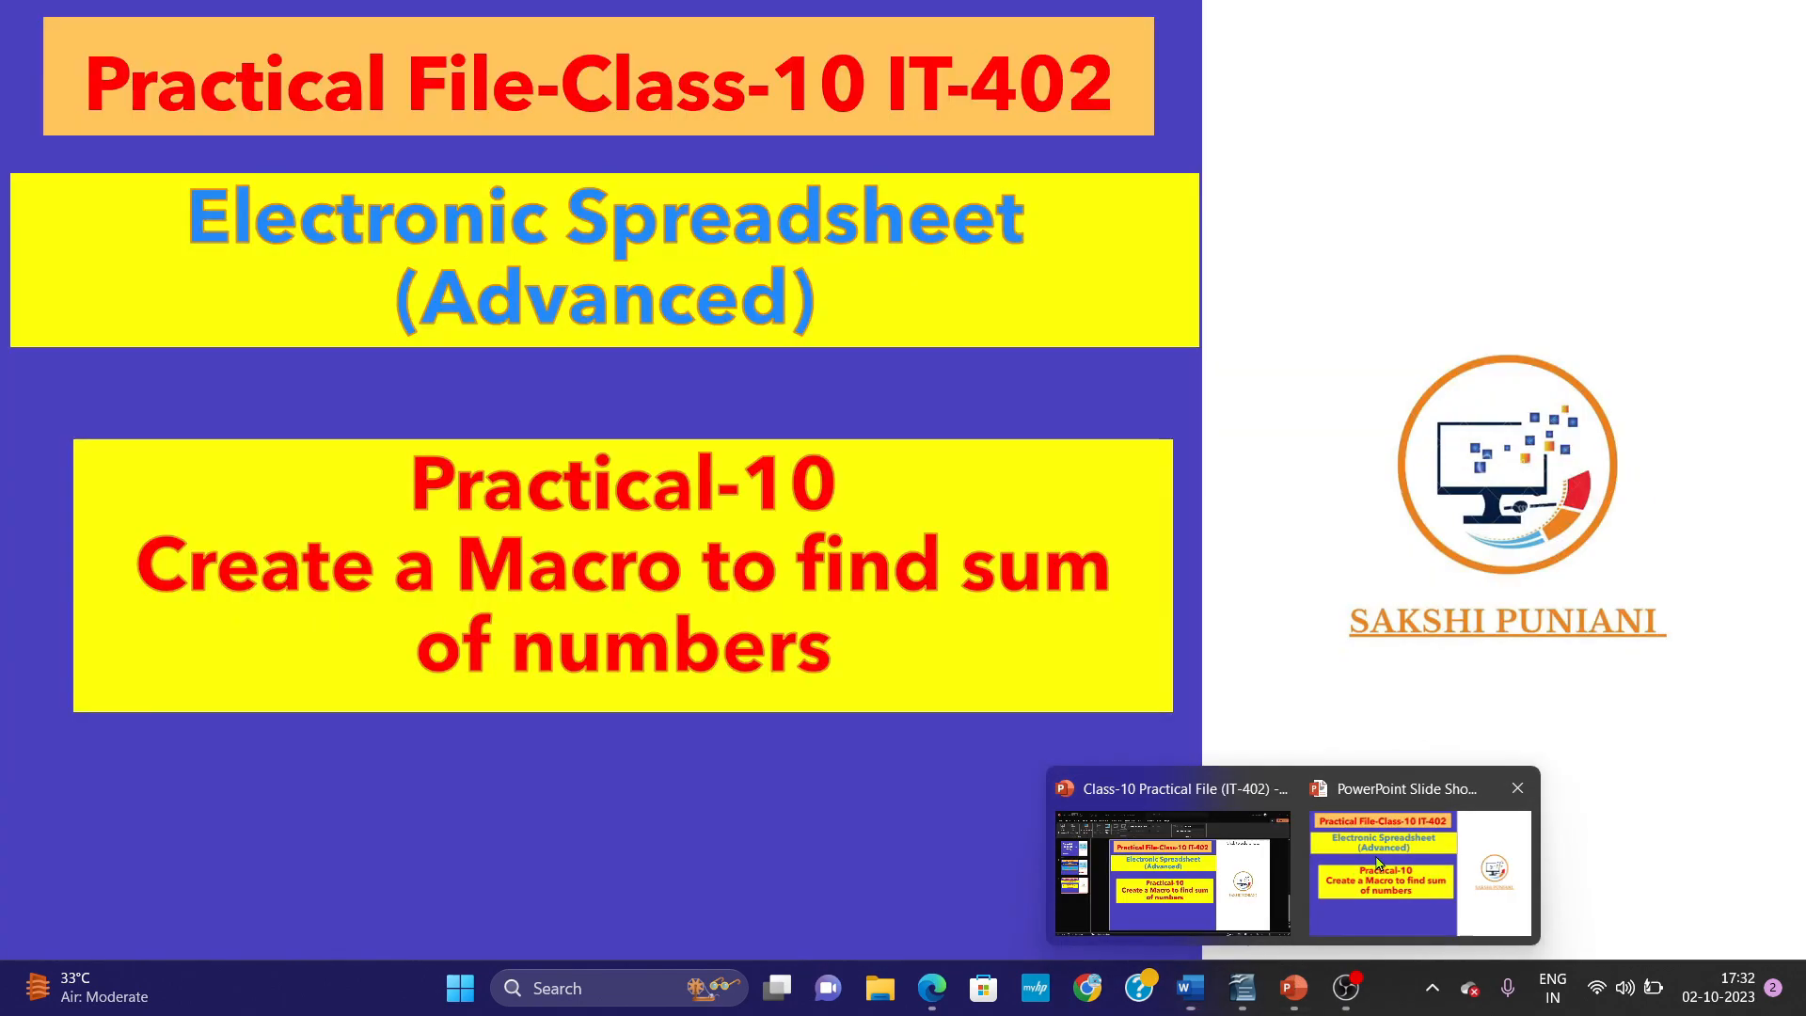
{"action": "left_click", "coordinate": [1493, 871]}
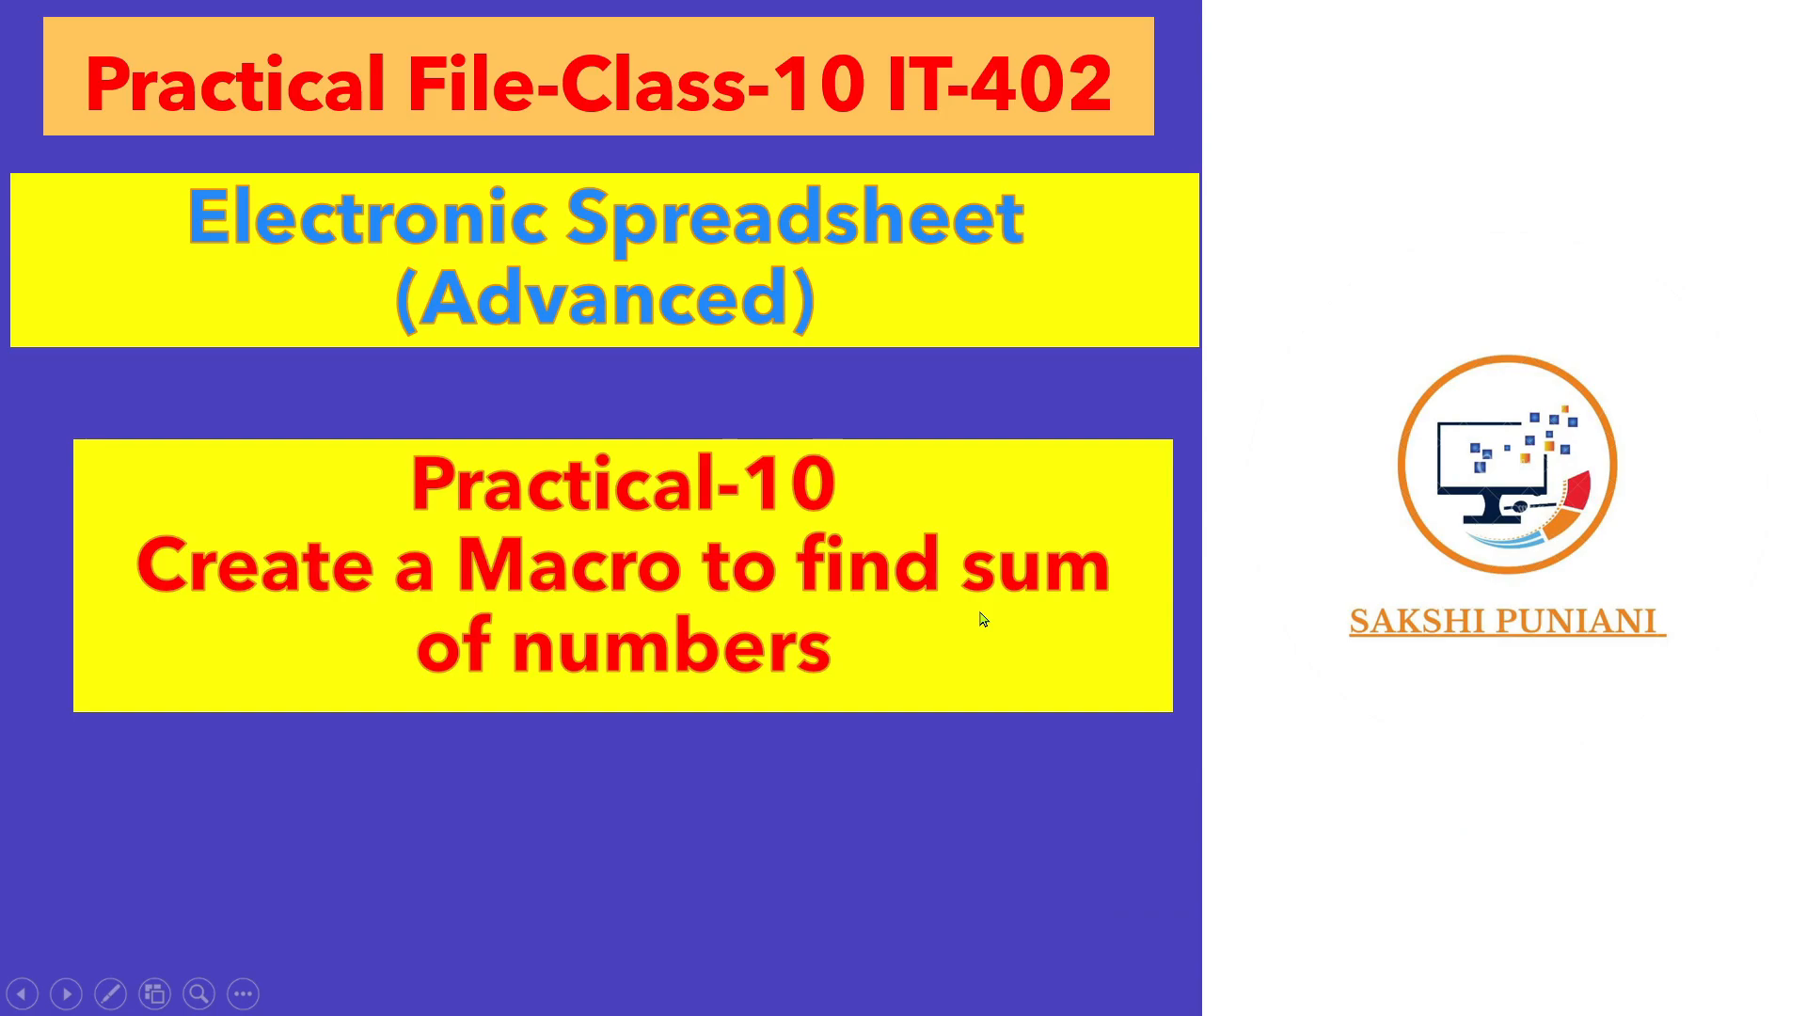